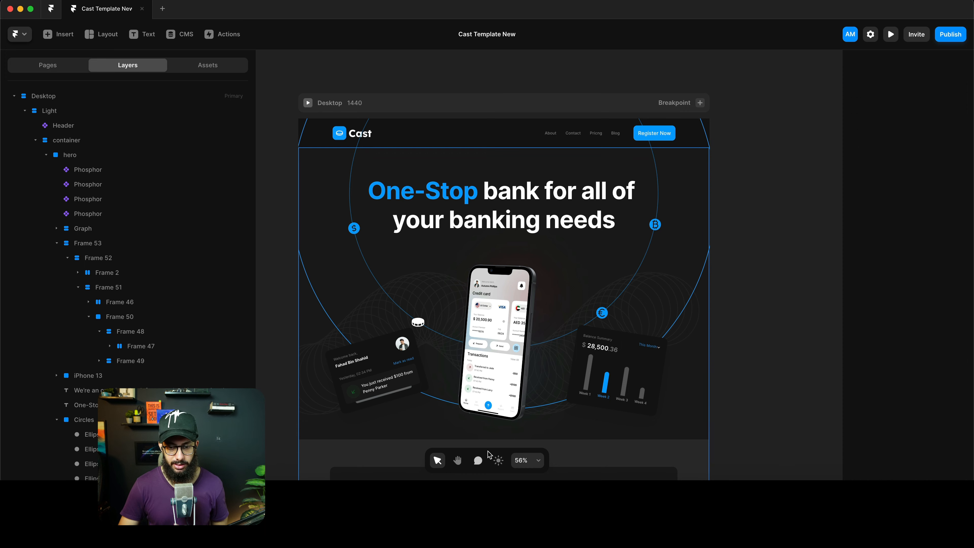
{"action": "left_click", "coordinate": [497, 460]}
{"action": "left_click", "coordinate": [498, 460]}
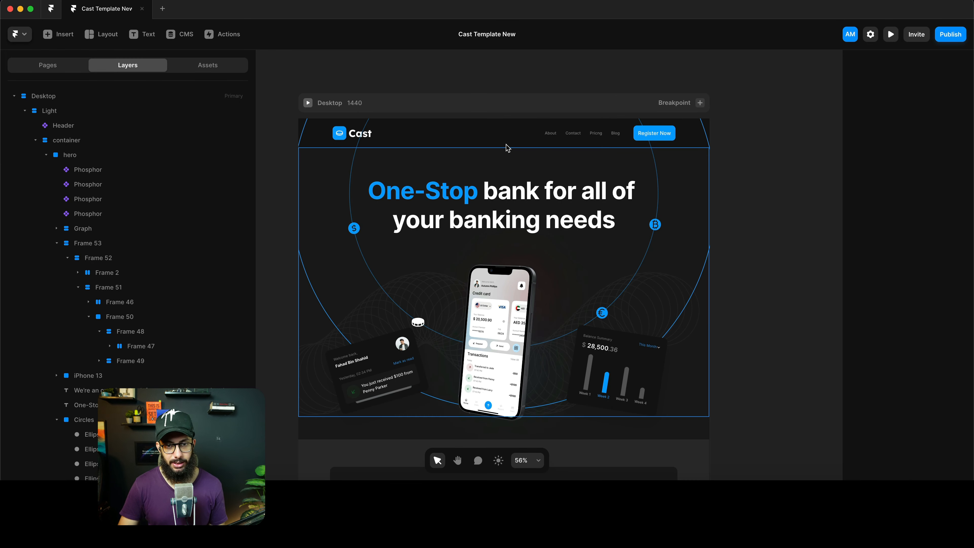
Add an Appear effect with the Slide In Top preset to the Header and preview the page
{"action": "left_click", "coordinate": [498, 135]}
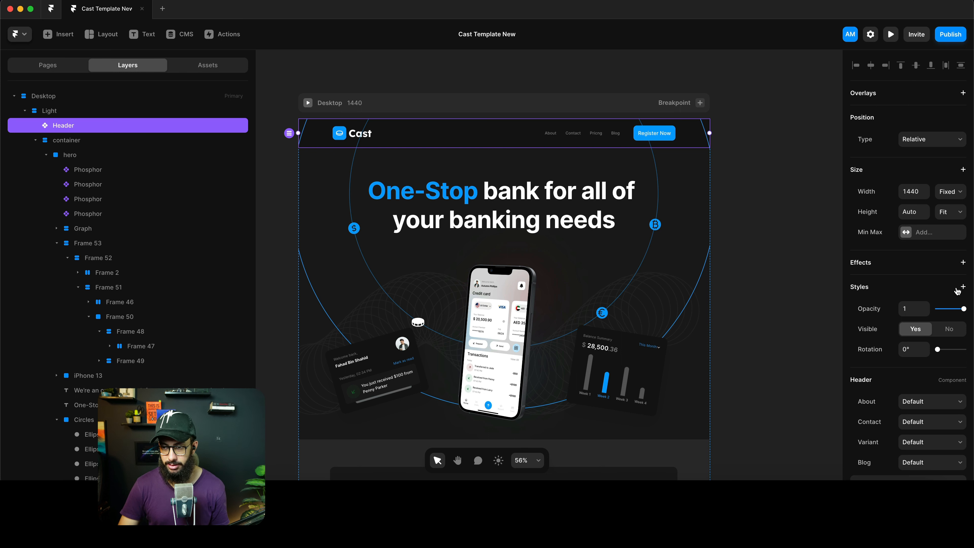
{"action": "left_click", "coordinate": [961, 264]}
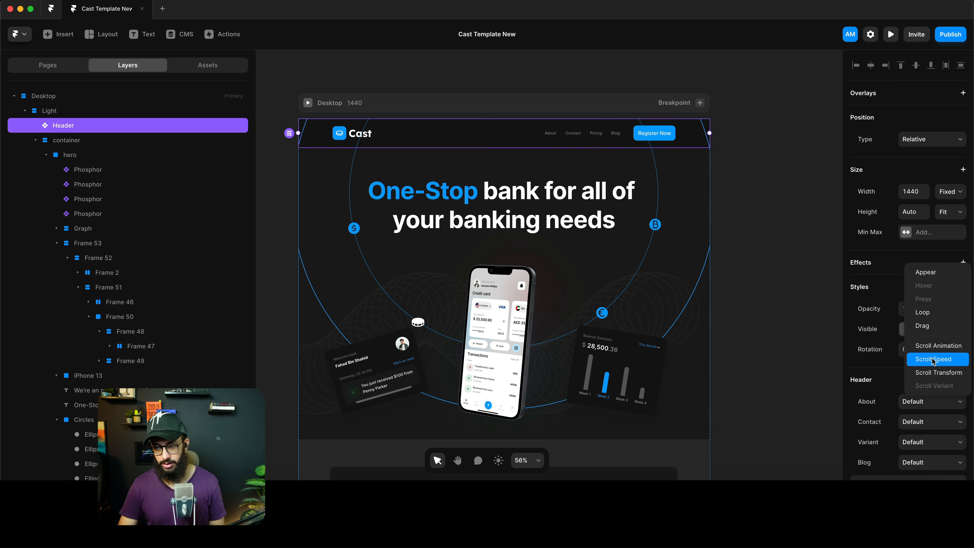
{"action": "left_click", "coordinate": [932, 276]}
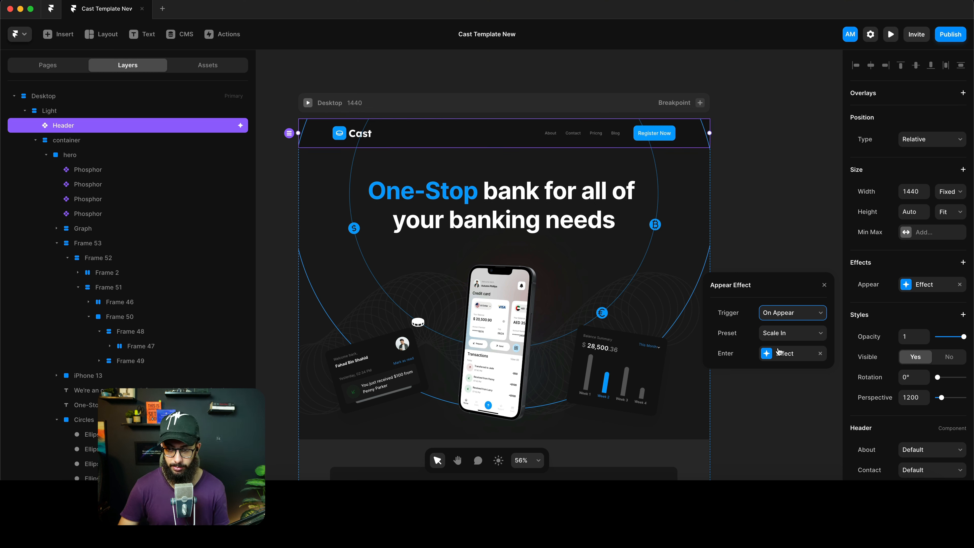
{"action": "left_click", "coordinate": [780, 336]}
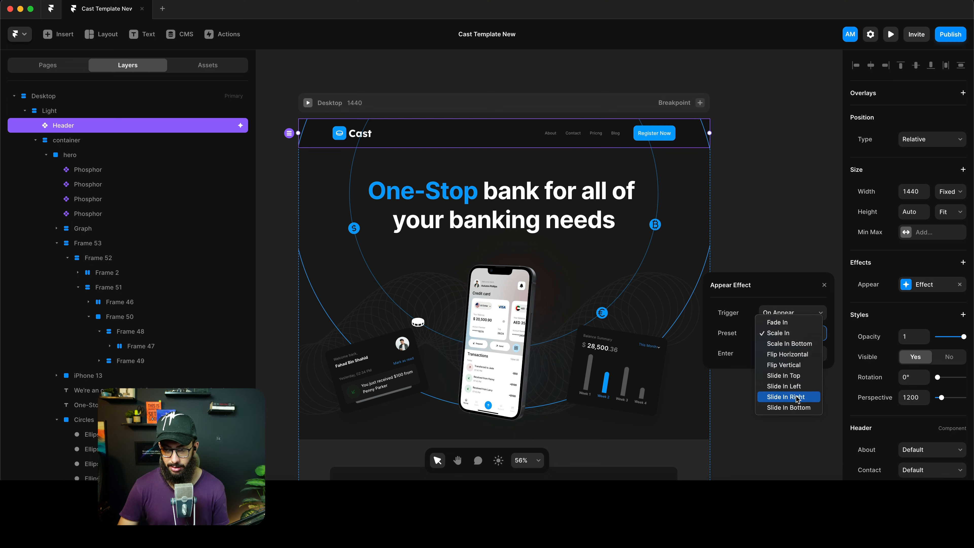
{"action": "left_click", "coordinate": [797, 377]}
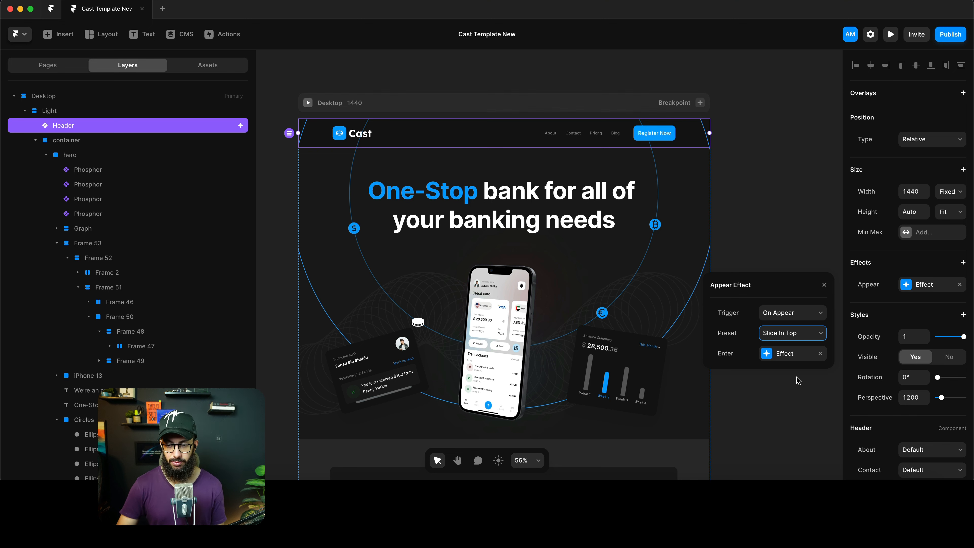
{"action": "key", "text": "super+p"}
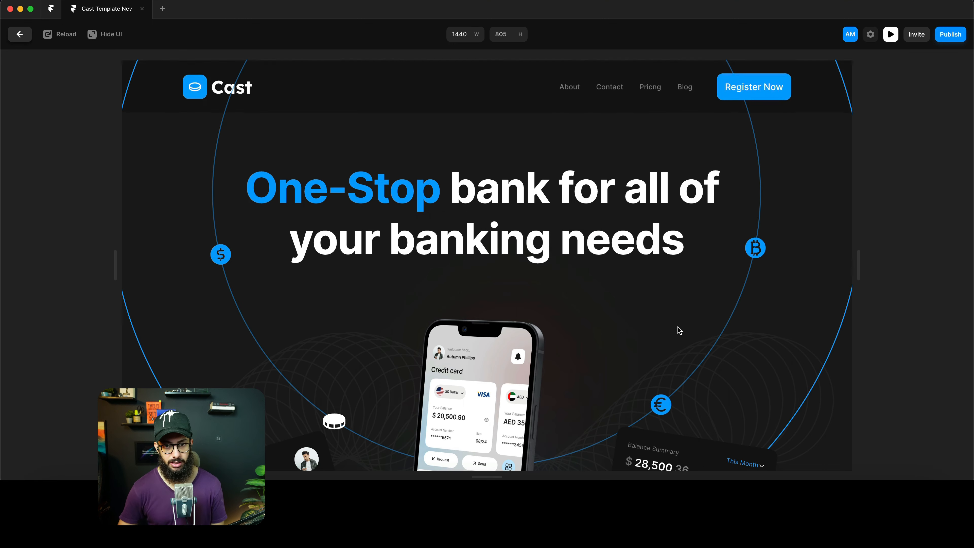
{"action": "key", "text": "Escape"}
Switch the Header's enter transition from Spring to Ease with a time of 0.5 s and preview the page
{"action": "left_click", "coordinate": [919, 286]}
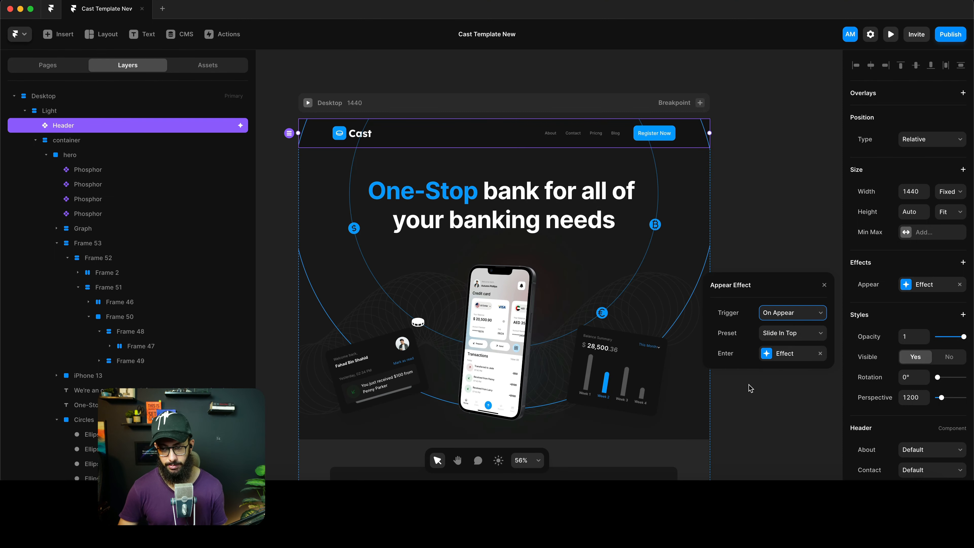
{"action": "left_click", "coordinate": [802, 358]}
{"action": "left_click", "coordinate": [764, 392]}
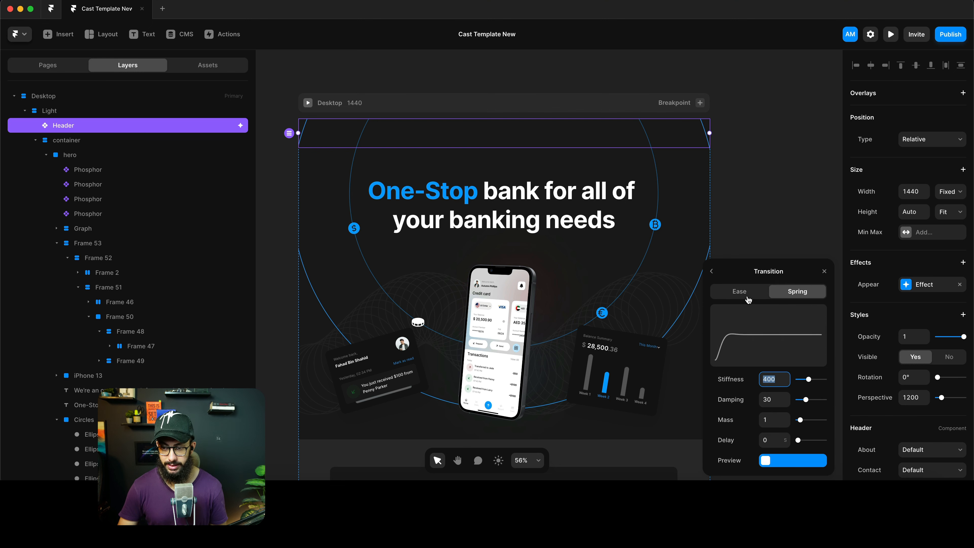
{"action": "left_click", "coordinate": [768, 419]}
{"action": "type", "text": "05."}
{"action": "key", "text": "super+a"}
{"action": "type", "text": "0.5"}
{"action": "key", "text": "super+p"}
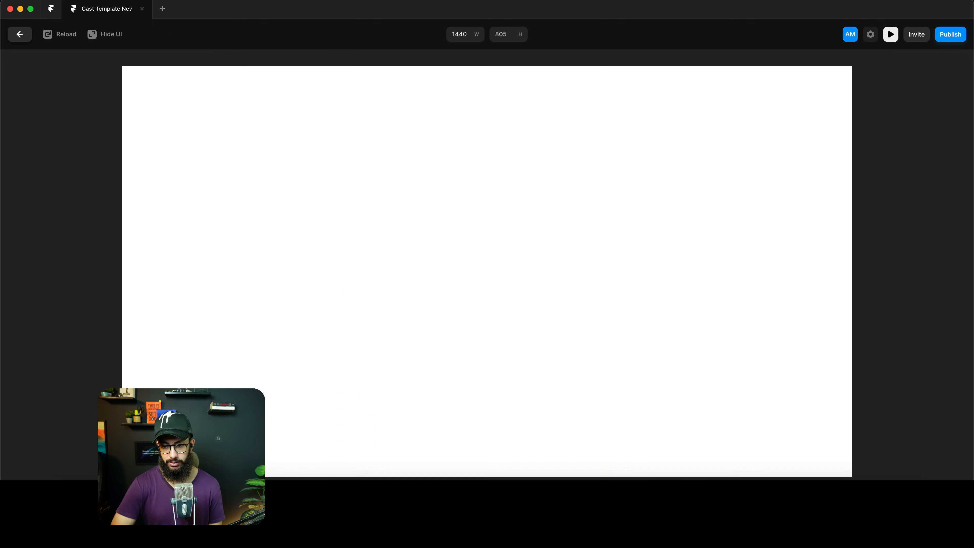
{"action": "key", "text": "Escape"}
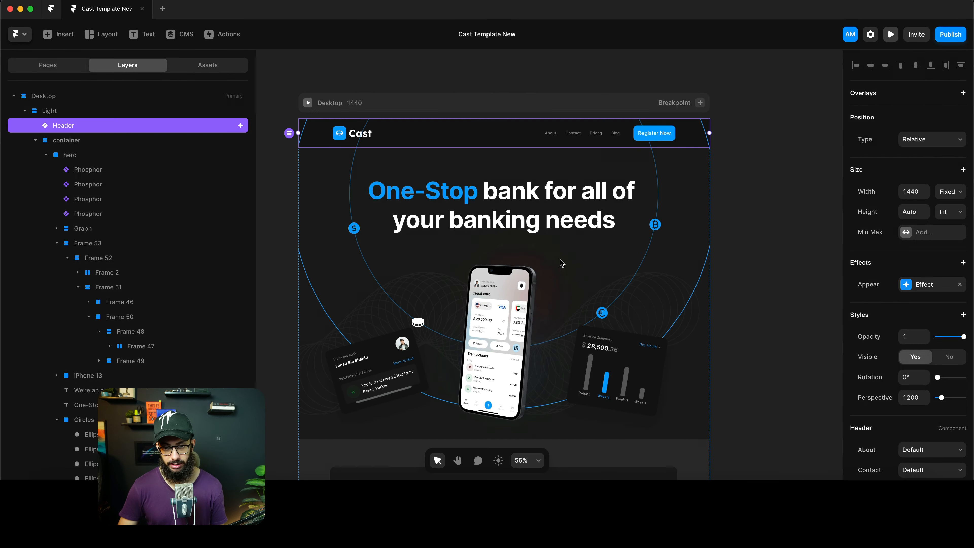
Copy the Header's Appear effect and paste it onto the "One-Stop bank for all of your banking needs" headline
{"action": "right_click", "coordinate": [854, 287]}
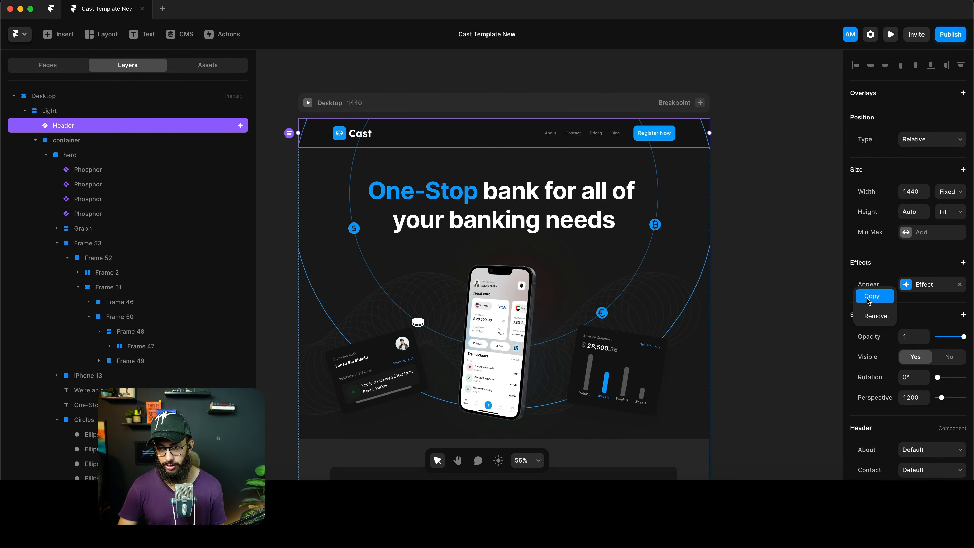
{"action": "left_click", "coordinate": [875, 316]}
{"action": "left_click", "coordinate": [622, 219]}
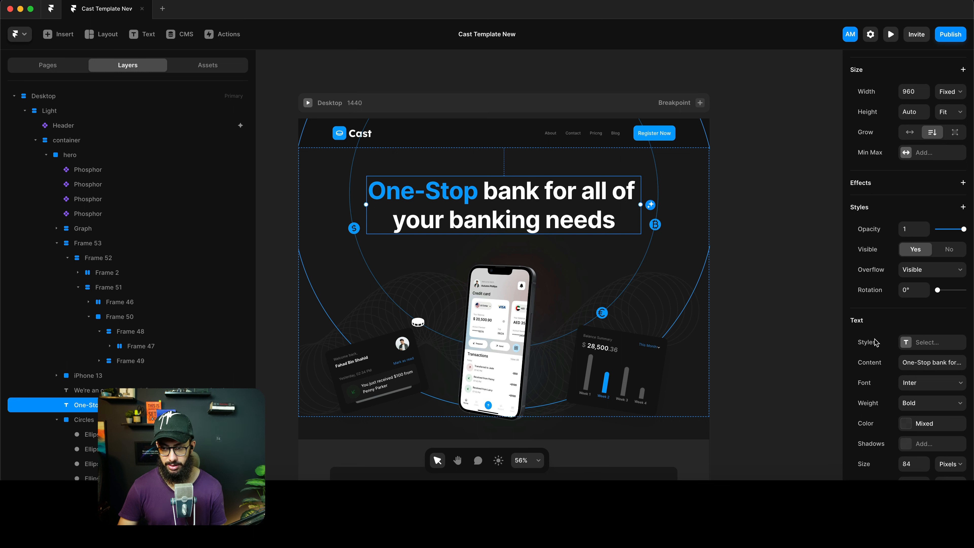
{"action": "left_click", "coordinate": [864, 188]}
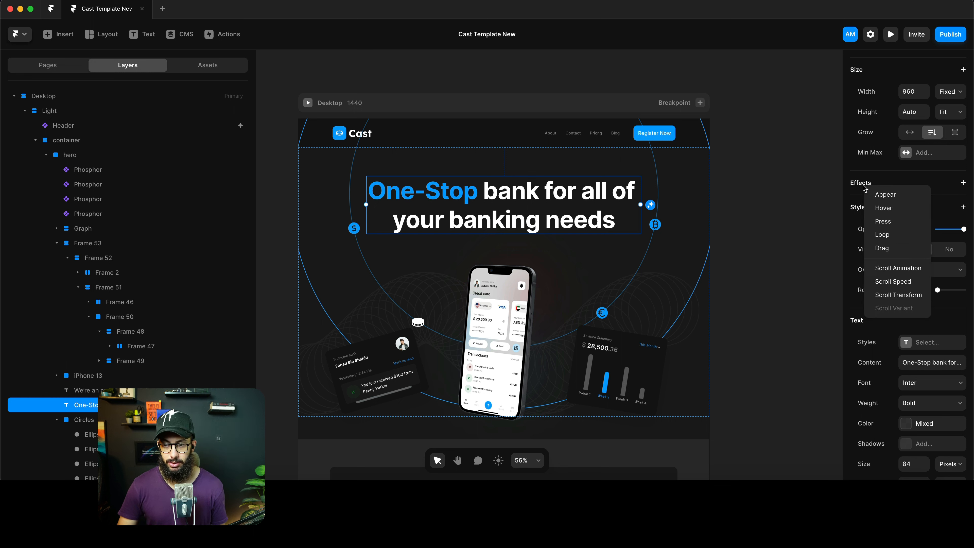
{"action": "left_click", "coordinate": [393, 209]}
{"action": "right_click", "coordinate": [509, 196]}
{"action": "mouse_move", "coordinate": [603, 293]}
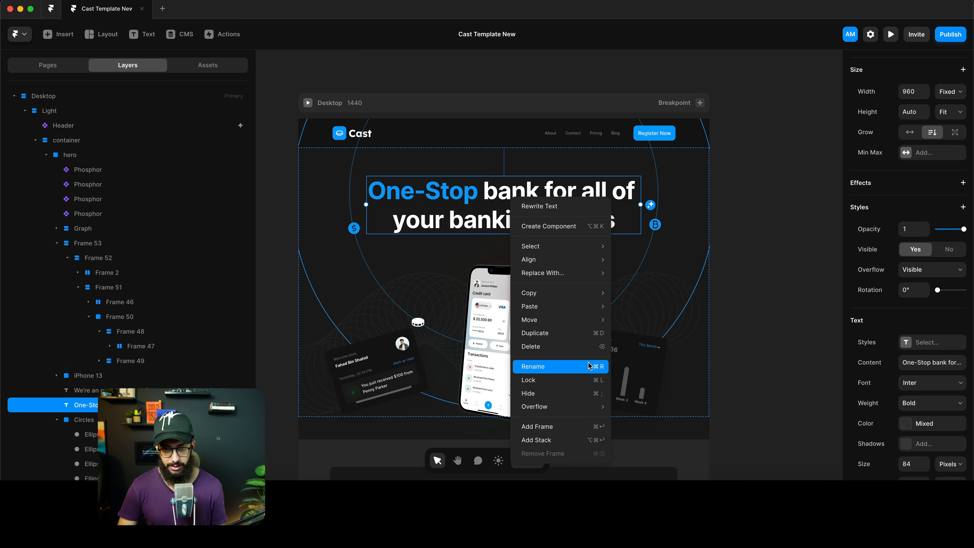
{"action": "mouse_move", "coordinate": [579, 309]}
{"action": "left_click", "coordinate": [644, 332]}
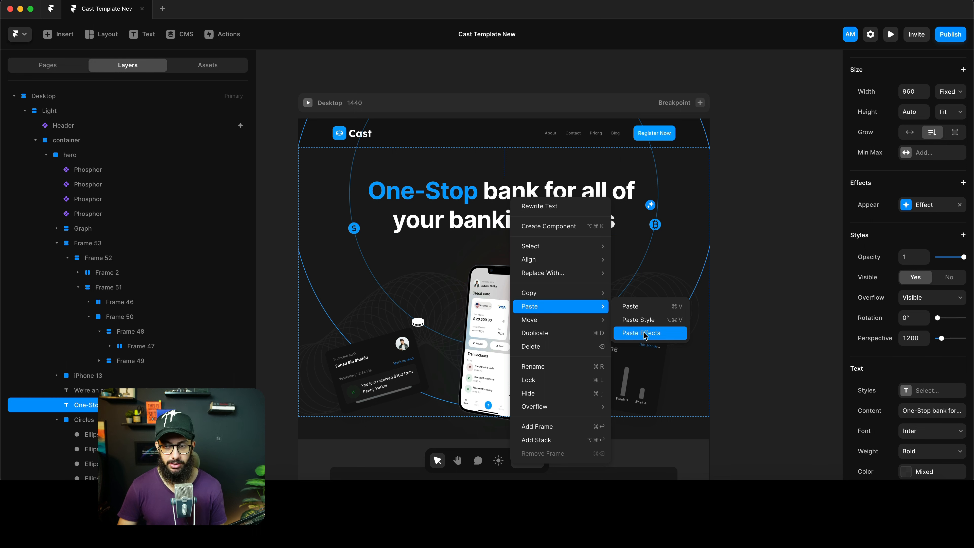
Set the headline's enter effect to a Y offset of 0 with a smaller starting scale and preview the page
{"action": "left_click", "coordinate": [931, 207]}
{"action": "left_click", "coordinate": [787, 278]}
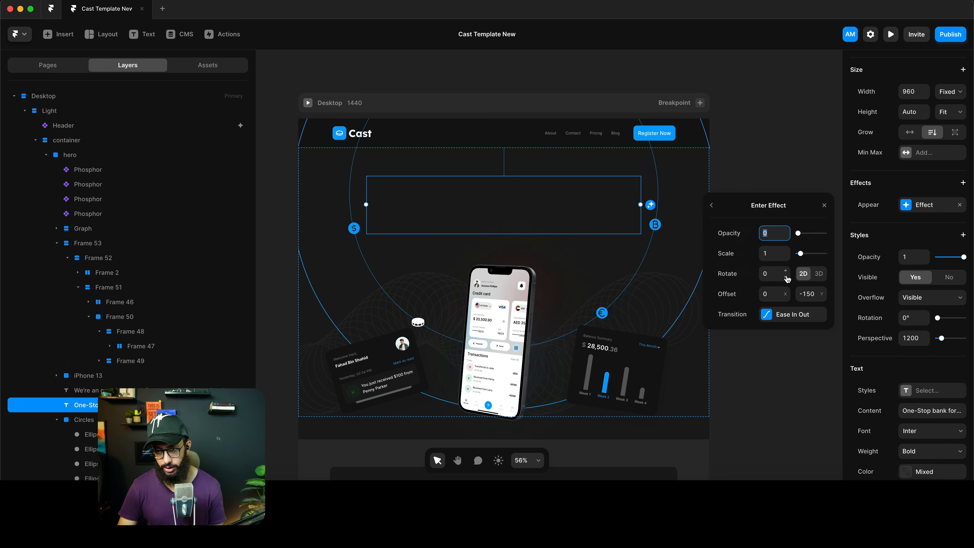
{"action": "left_click", "coordinate": [778, 318]}
{"action": "left_click", "coordinate": [787, 379]}
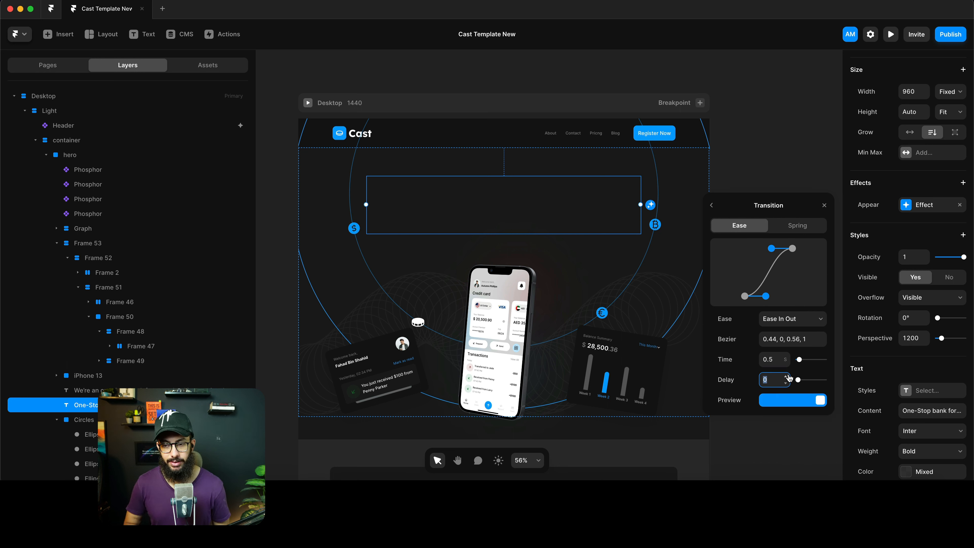
{"action": "left_click", "coordinate": [719, 210]}
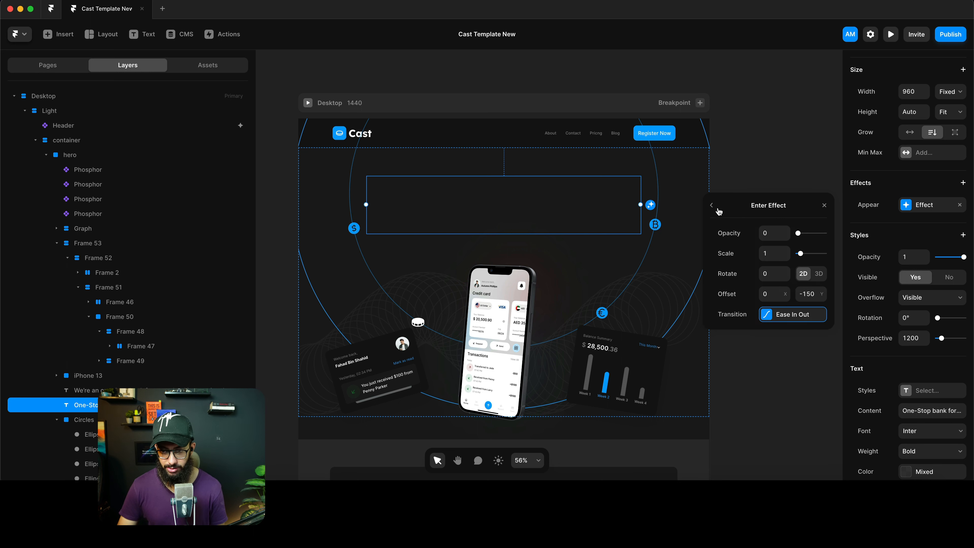
{"action": "left_click", "coordinate": [808, 293]}
{"action": "type", "text": "0"}
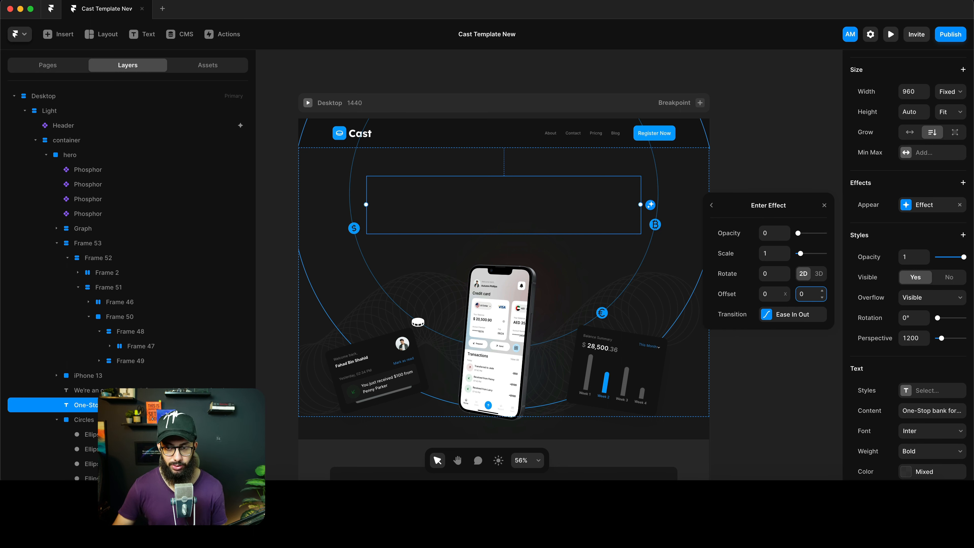
{"action": "left_click", "coordinate": [774, 256]}
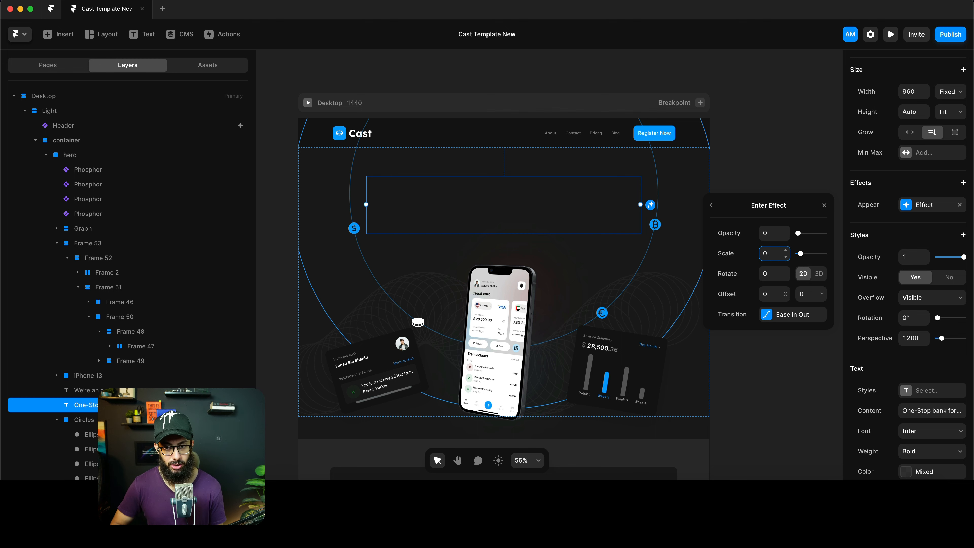
{"action": "key", "text": "super+p"}
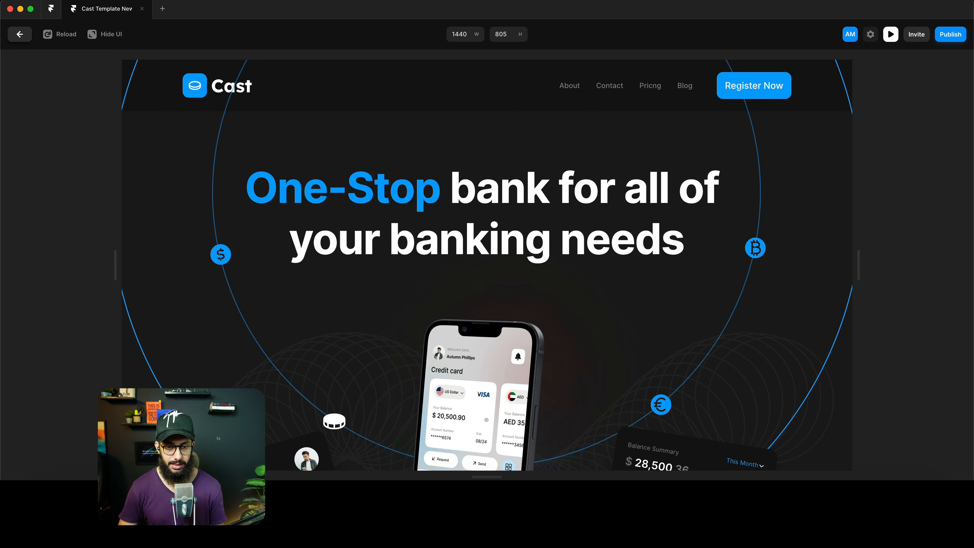
{"action": "key", "text": "Escape"}
Paste the Header's Appear effect onto the phone image inside the iPhone 13 frame
{"action": "scroll", "coordinate": [517, 222], "scroll_direction": "down", "scroll_amount": 3}
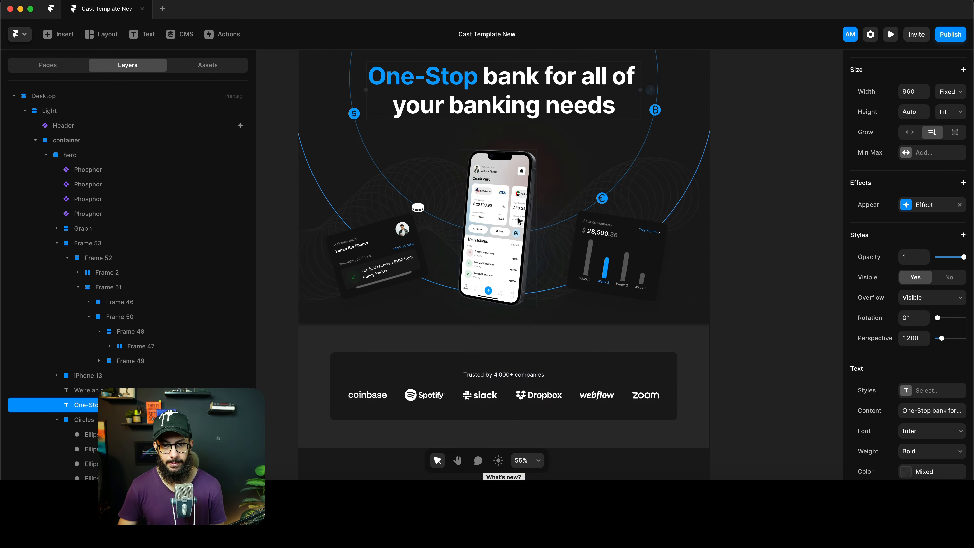
{"action": "scroll", "coordinate": [517, 223], "scroll_direction": "up", "scroll_amount": 3}
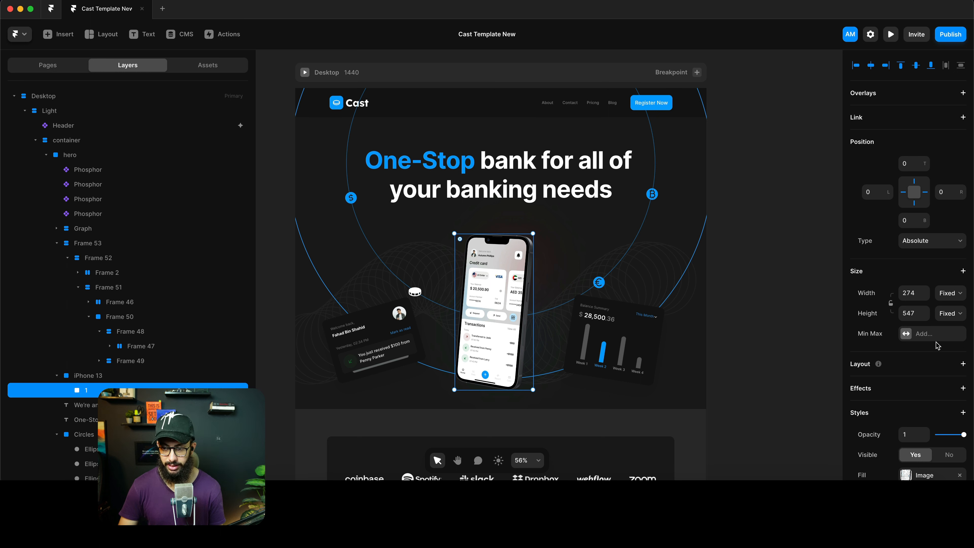
{"action": "left_click", "coordinate": [479, 111]}
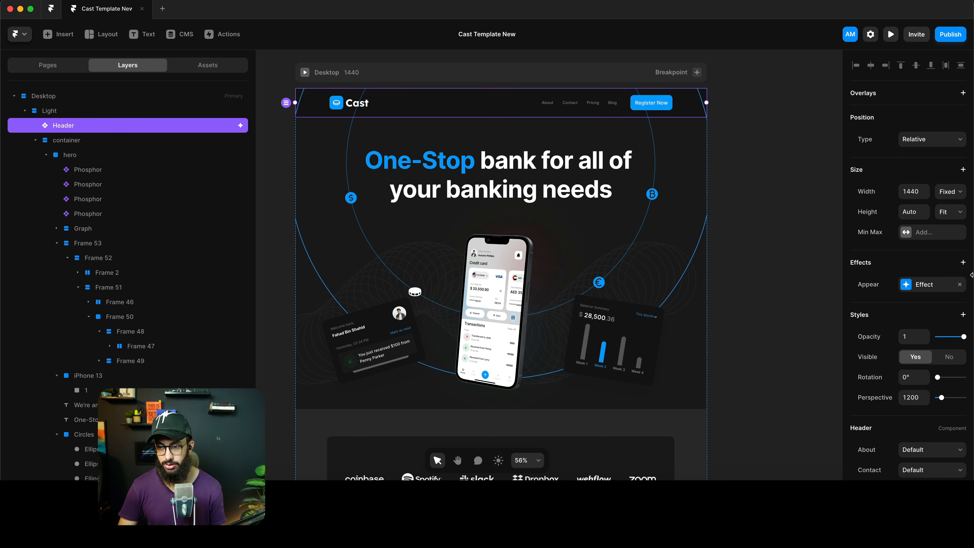
{"action": "left_click", "coordinate": [527, 325]}
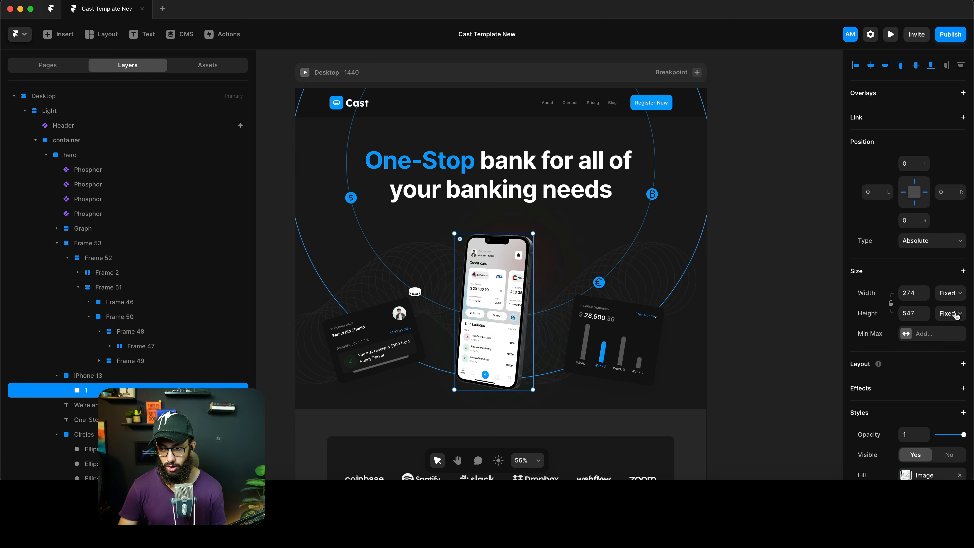
{"action": "right_click", "coordinate": [506, 322]}
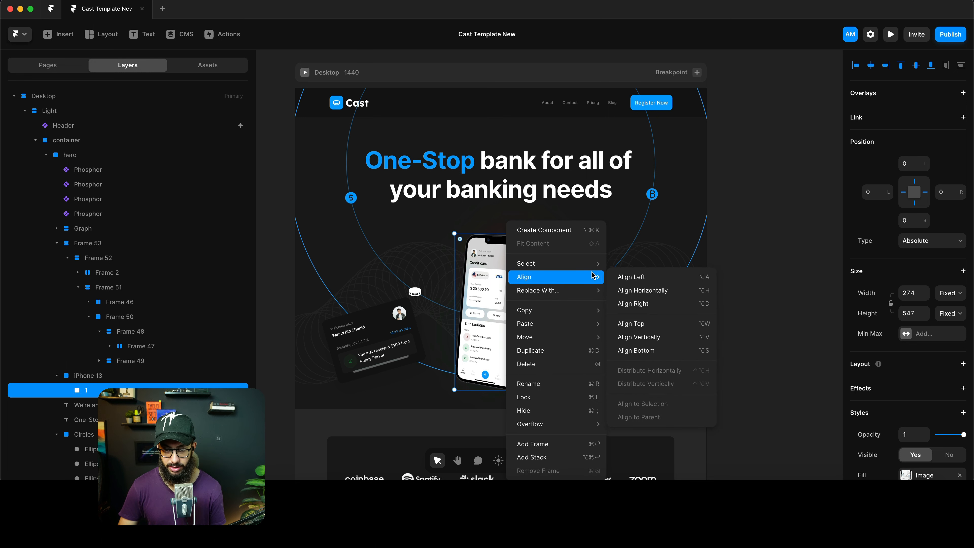
{"action": "mouse_move", "coordinate": [573, 325]}
{"action": "left_click", "coordinate": [648, 348]}
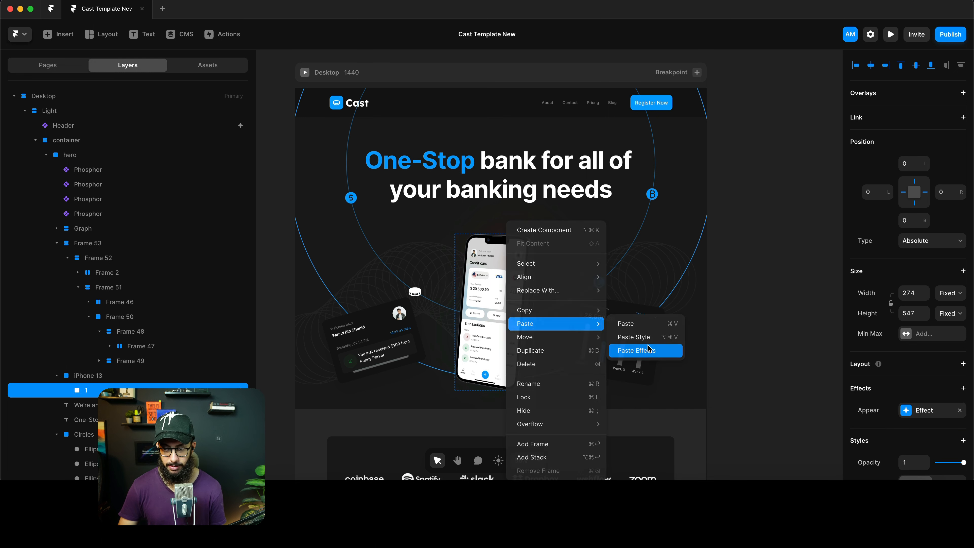
Set the phone image's enter effect Y offset to 150 and replay the page preview
{"action": "left_click", "coordinate": [923, 411]}
{"action": "left_click", "coordinate": [790, 460]}
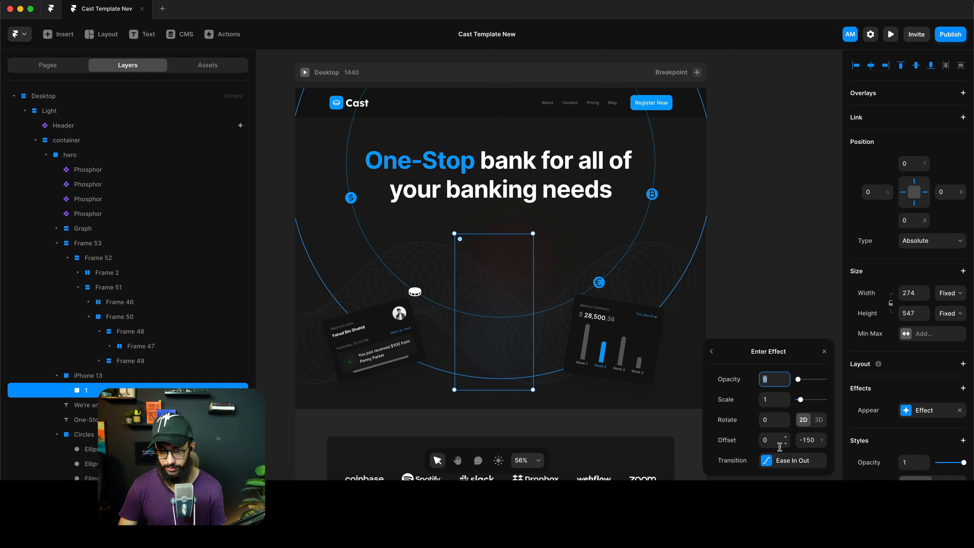
{"action": "left_click", "coordinate": [806, 441]}
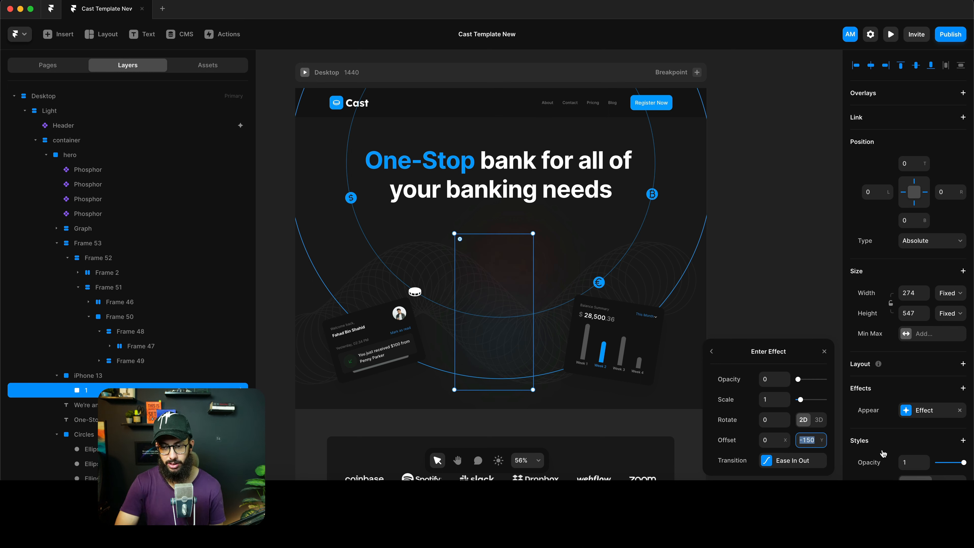
{"action": "type", "text": "150"}
{"action": "key", "text": "super+p"}
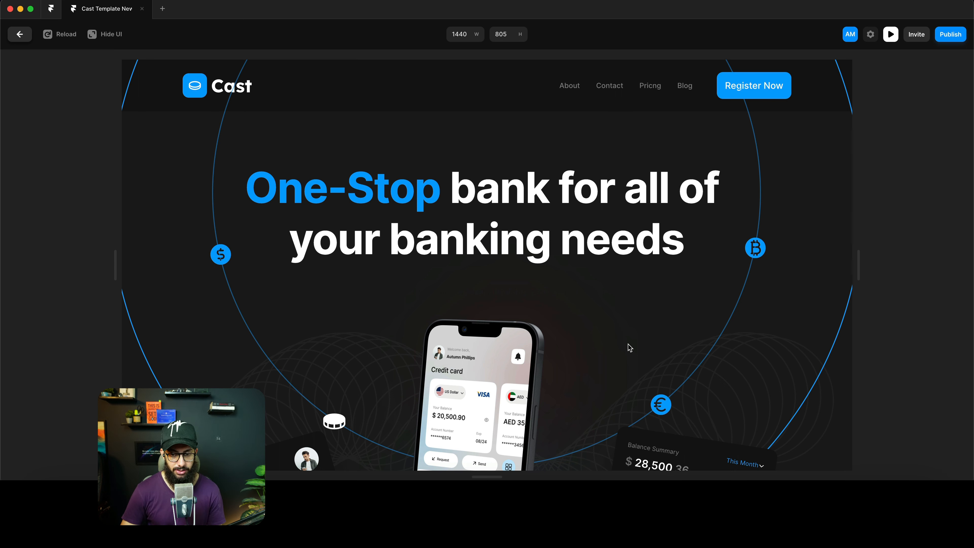
{"action": "key", "text": "super+r"}
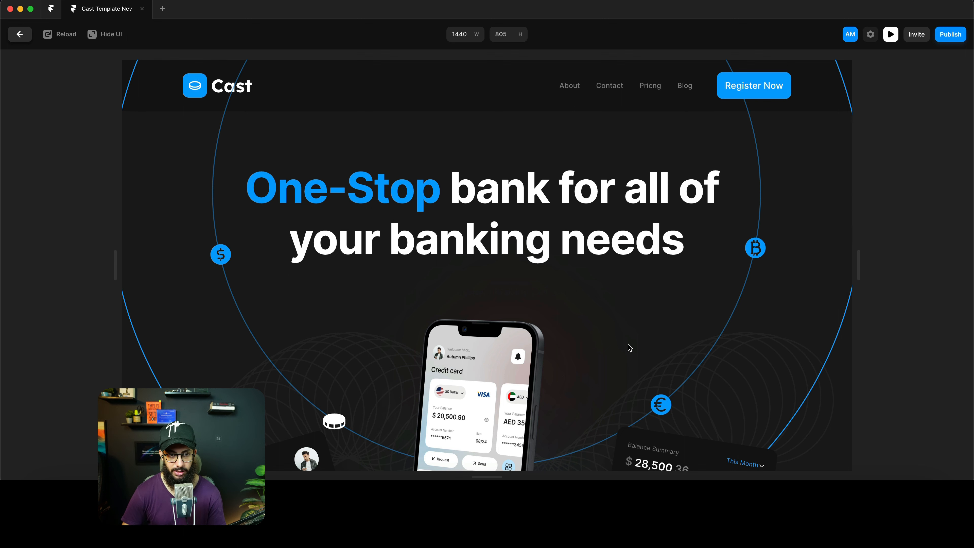
{"action": "key", "text": "Escape"}
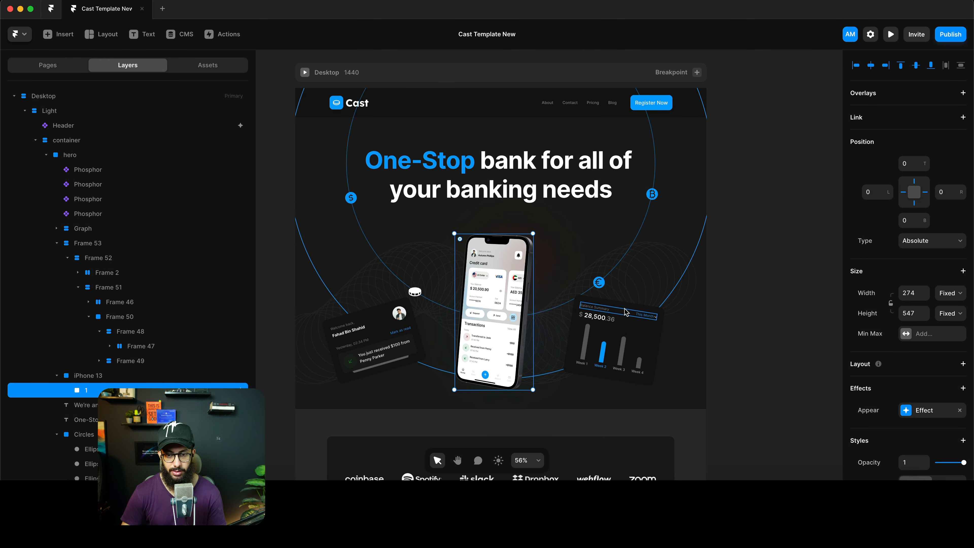
Copy the phone image's Appear effect and paste it onto the Graph balance summary card
{"action": "right_click", "coordinate": [865, 407]}
{"action": "left_click", "coordinate": [874, 415]}
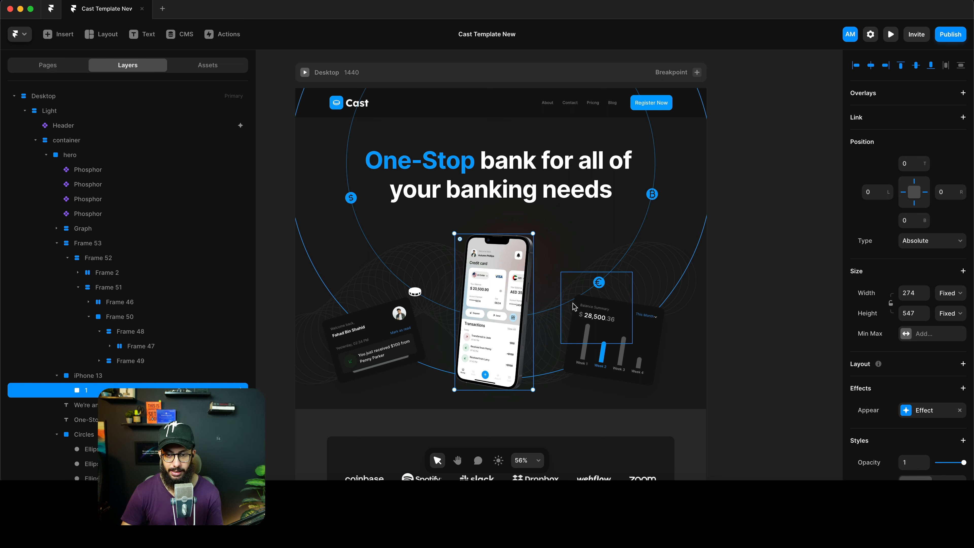
{"action": "left_click", "coordinate": [586, 303]}
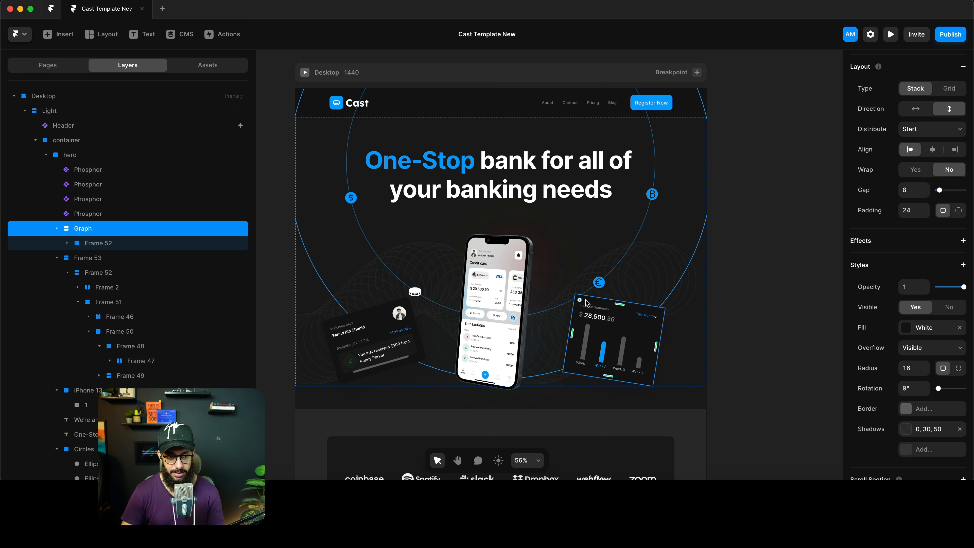
{"action": "right_click", "coordinate": [580, 303]}
{"action": "mouse_move", "coordinate": [628, 304]}
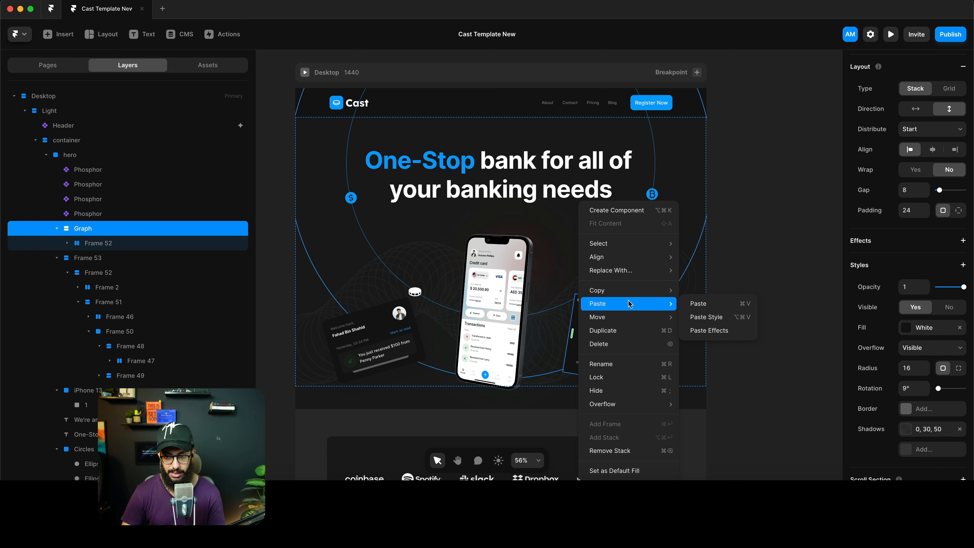
{"action": "left_click", "coordinate": [709, 330]}
Set the delay of the Graph card's enter effect transition to 0.5 s
{"action": "left_click", "coordinate": [917, 264]}
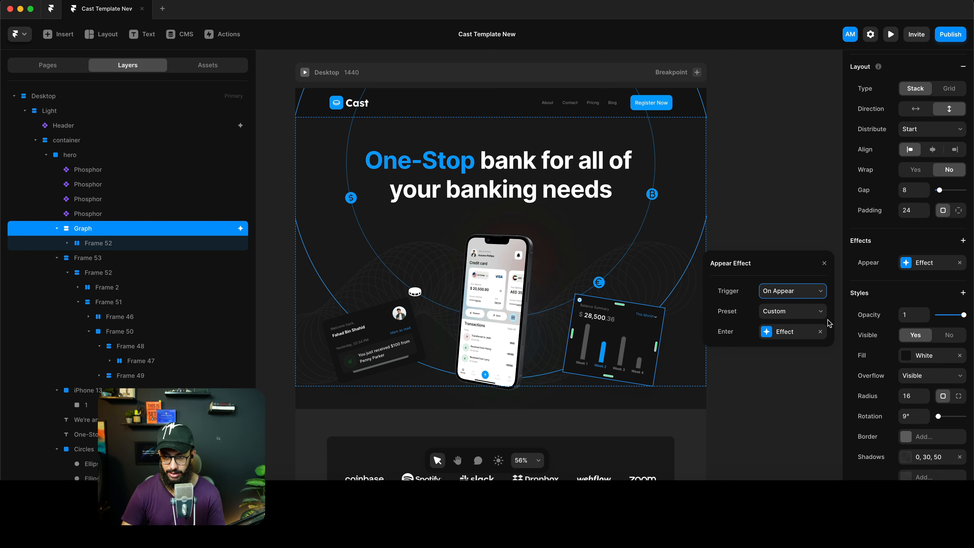
{"action": "left_click", "coordinate": [797, 332]}
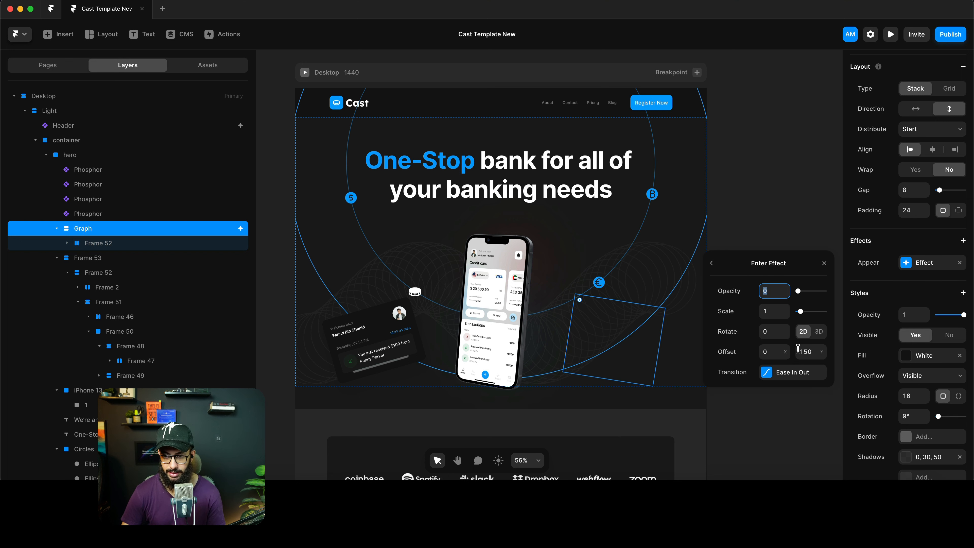
{"action": "left_click", "coordinate": [799, 351]}
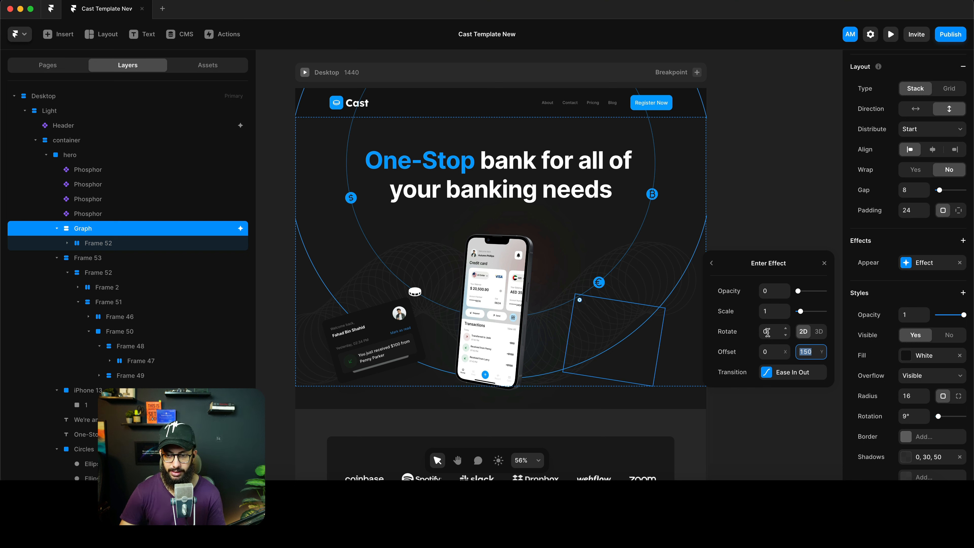
{"action": "left_click", "coordinate": [779, 371]}
{"action": "left_click", "coordinate": [779, 436]}
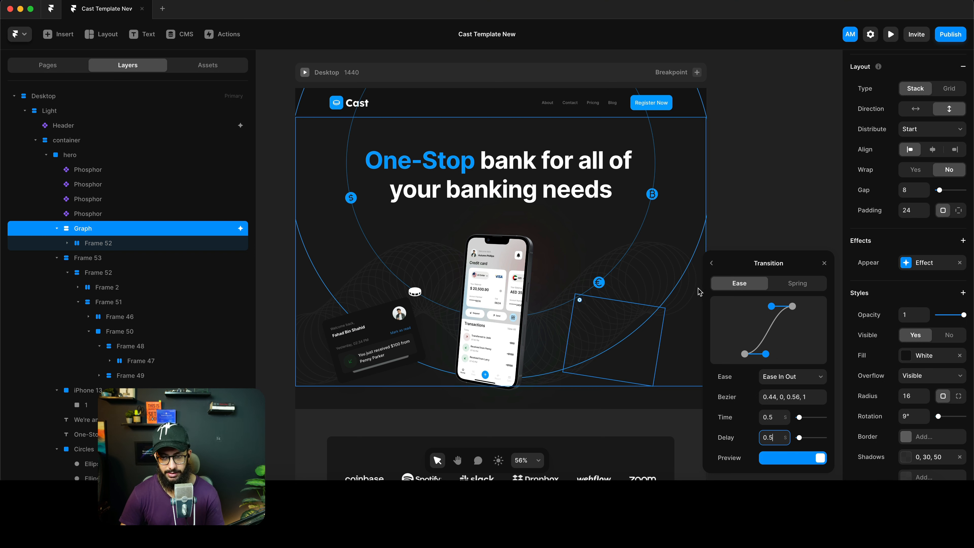
Copy the Graph card's Appear effect and paste it onto the notification card, Frame 53
{"action": "right_click", "coordinate": [875, 268]}
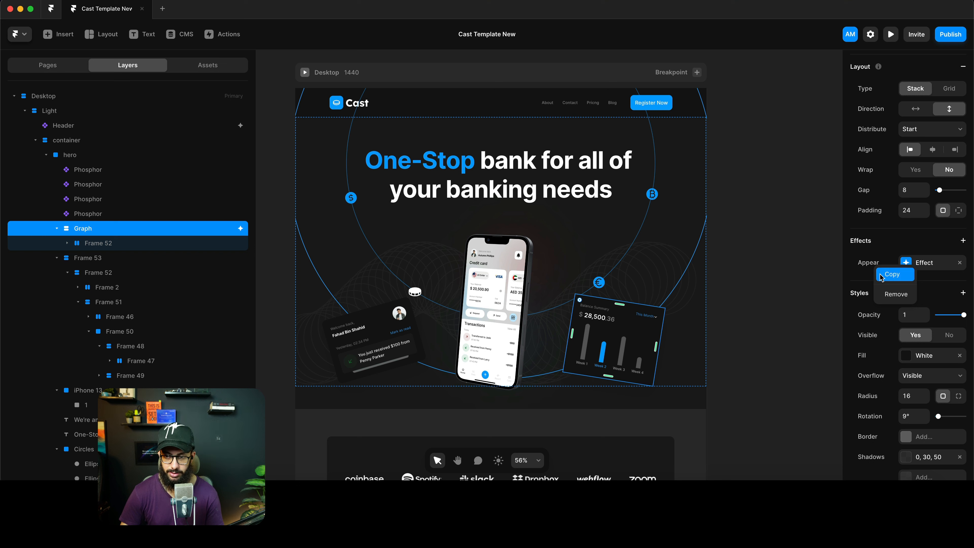
{"action": "left_click", "coordinate": [882, 275]}
{"action": "left_click", "coordinate": [364, 321]}
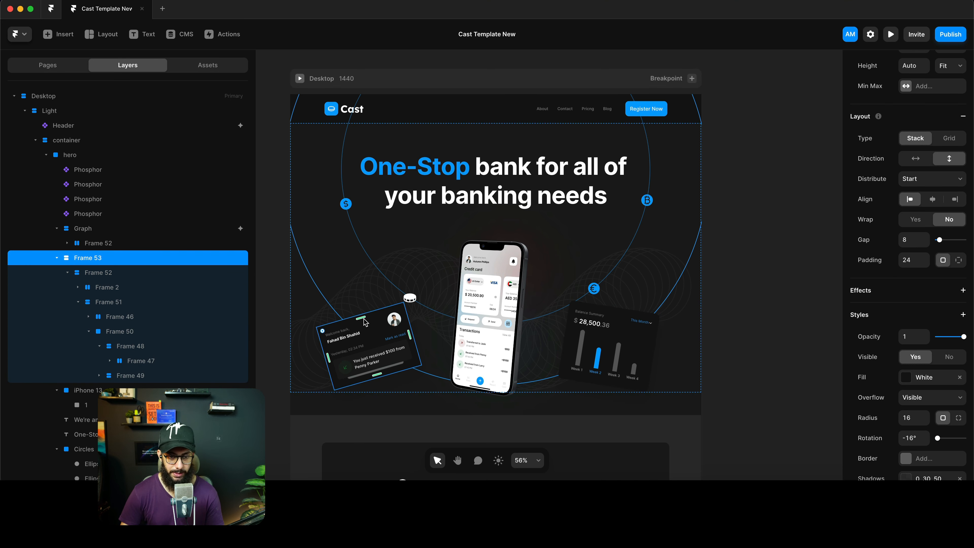
{"action": "right_click", "coordinate": [364, 322]}
{"action": "mouse_move", "coordinate": [421, 303]}
{"action": "left_click", "coordinate": [487, 330]}
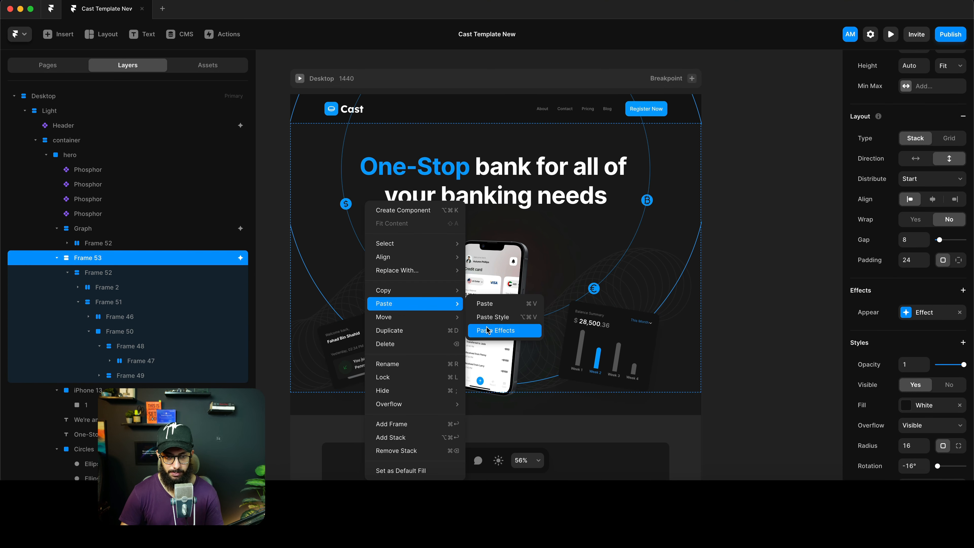
Preview the page and replay it to check how the two side cards appear around the phone
{"action": "key", "text": "super+p"}
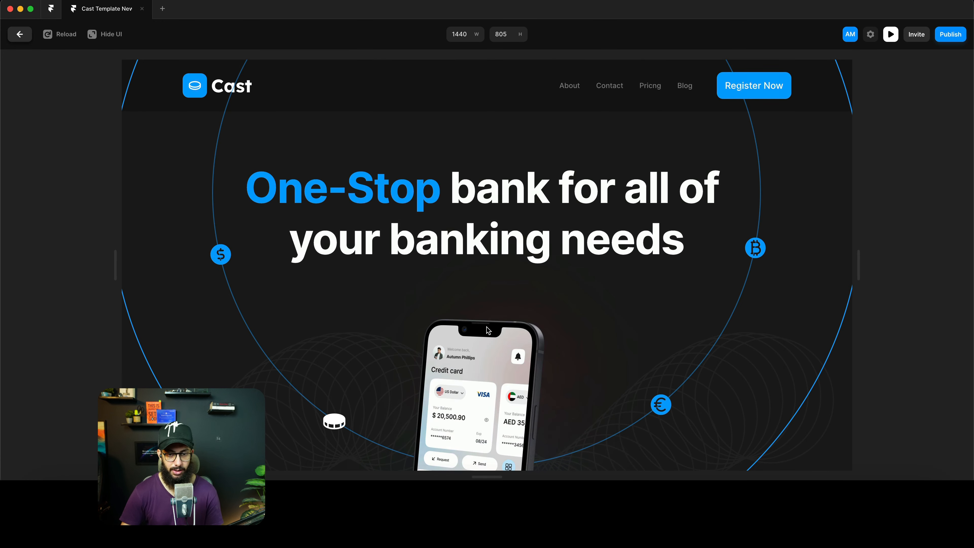
{"action": "scroll", "coordinate": [560, 266], "scroll_direction": "down", "scroll_amount": 3}
{"action": "scroll", "coordinate": [560, 266], "scroll_direction": "up", "scroll_amount": 3}
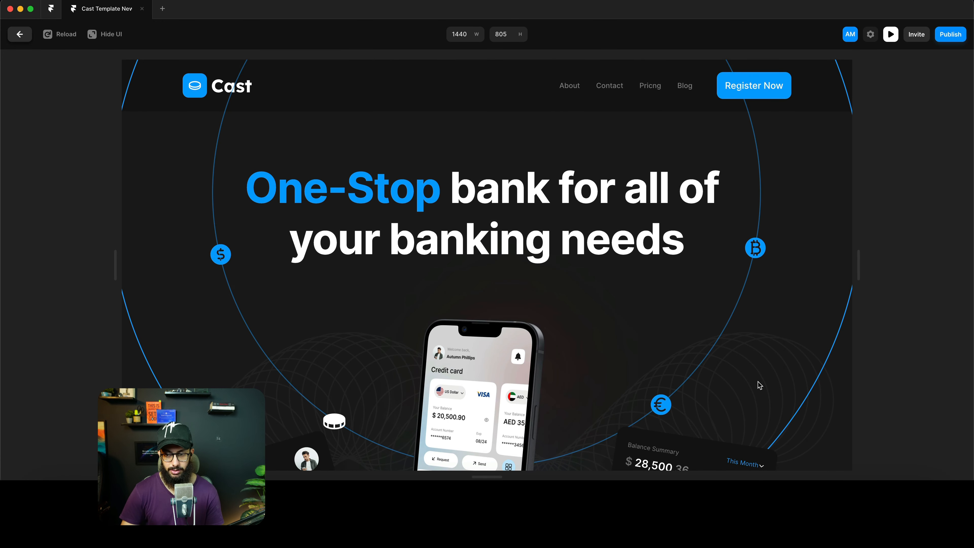
{"action": "key", "text": "super+r"}
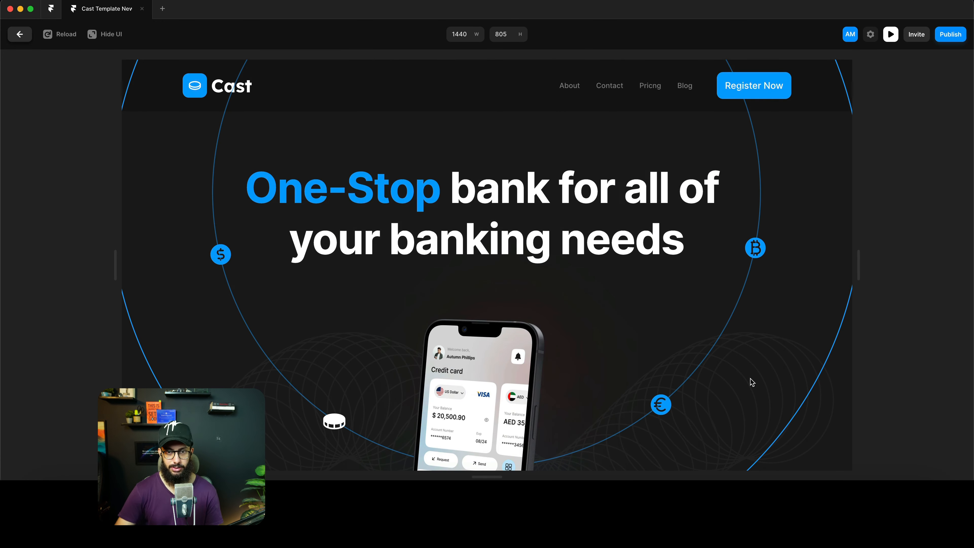
{"action": "scroll", "coordinate": [744, 390], "scroll_direction": "down", "scroll_amount": 2}
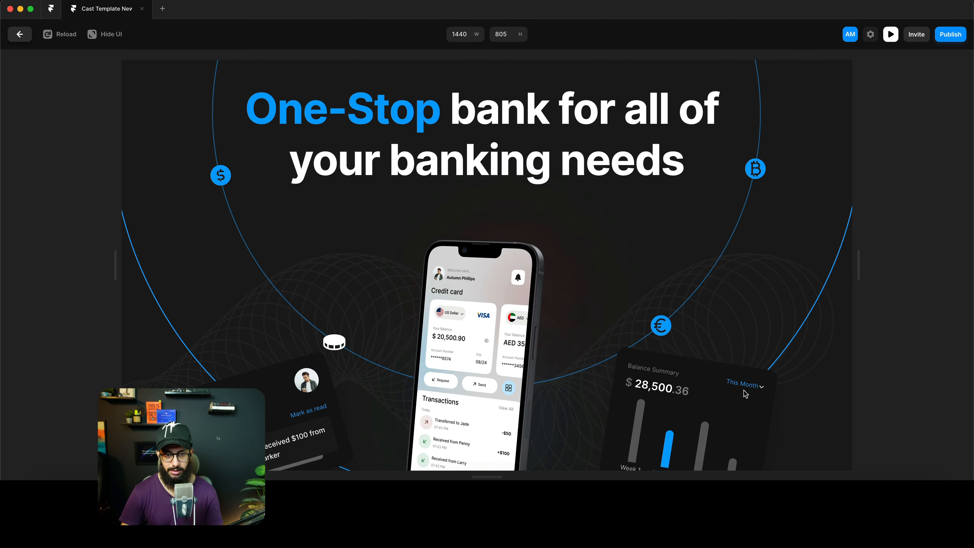
{"action": "key", "text": "Escape"}
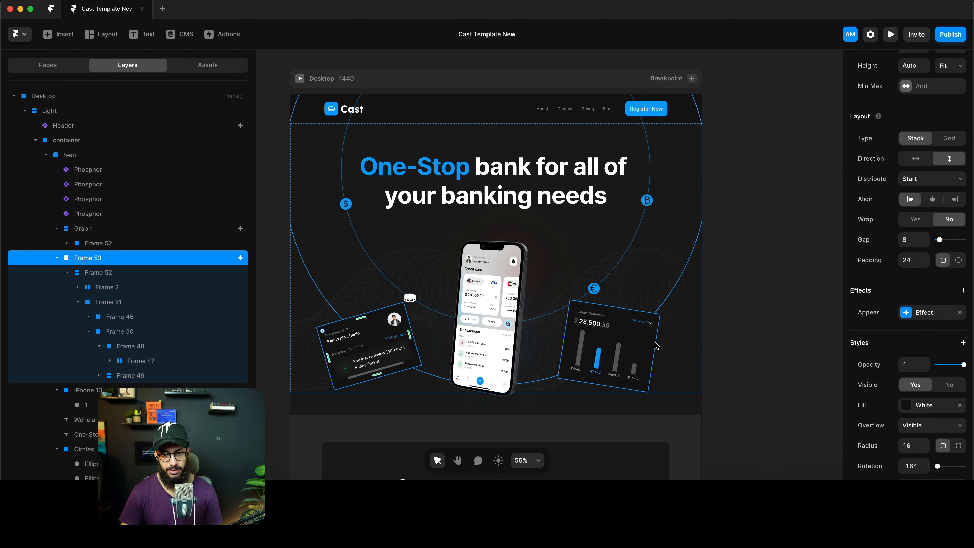
Move the four Phosphor icons from the hero frame into the Circles frame
{"action": "left_click", "coordinate": [646, 201]}
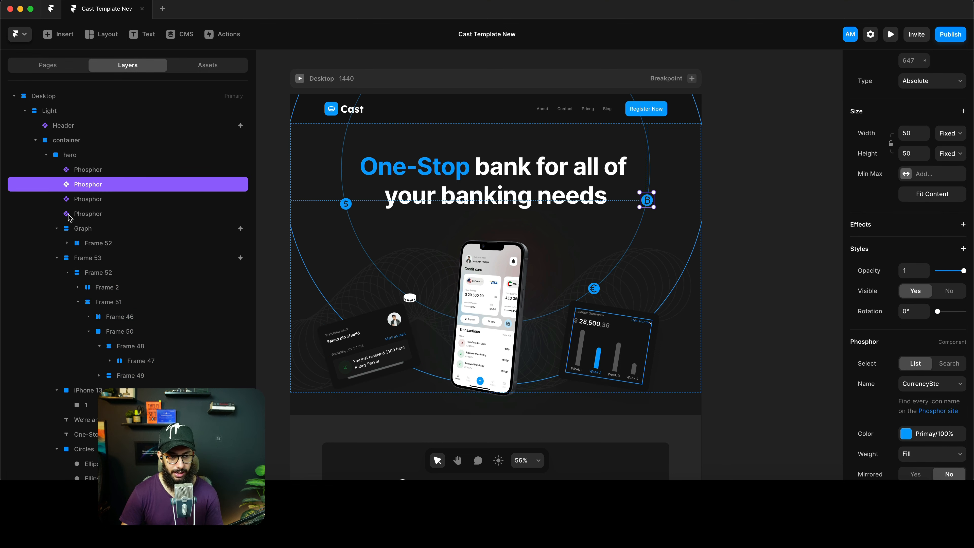
{"action": "left_click", "coordinate": [87, 174]}
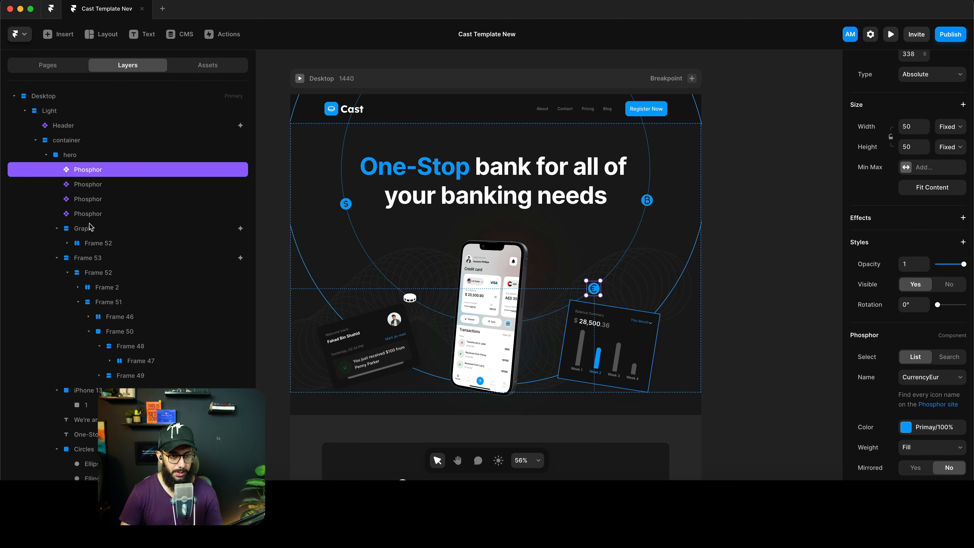
{"action": "left_click", "coordinate": [91, 215], "text": "shift"}
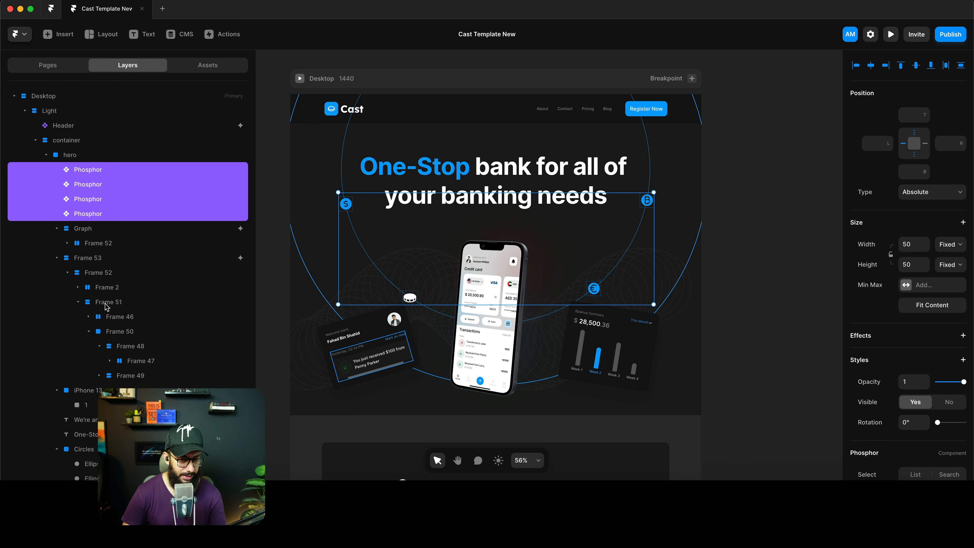
{"action": "scroll", "coordinate": [117, 330], "scroll_direction": "down", "scroll_amount": 3}
{"action": "left_click_drag", "start_coordinate": [119, 151], "coordinate": [93, 333]}
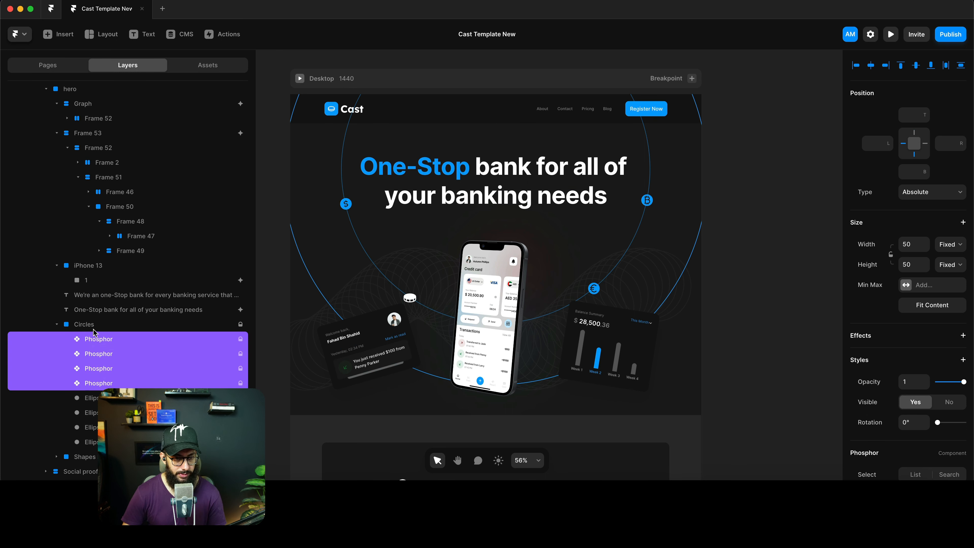
Add an Appear effect with the Scale In preset to the Circles frame and preview the page
{"action": "left_click", "coordinate": [91, 324]}
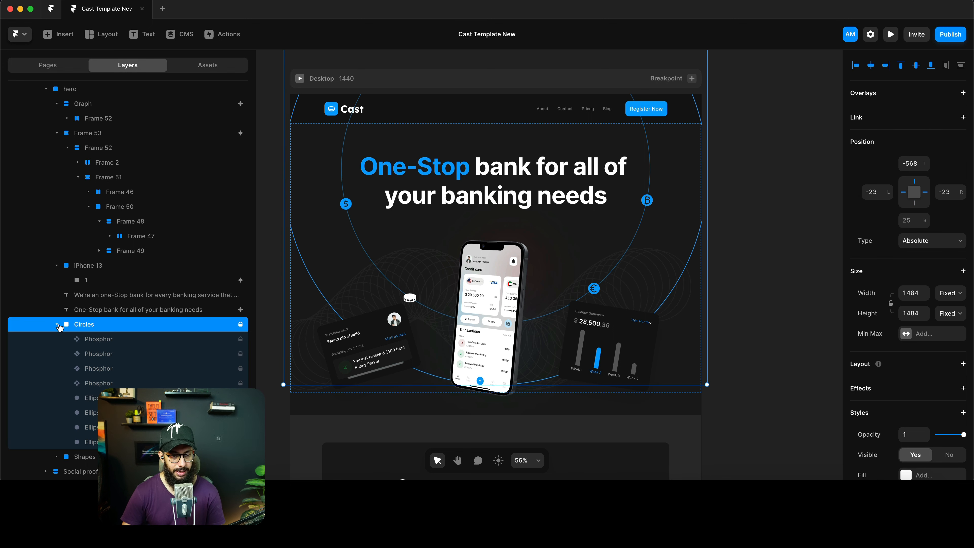
{"action": "left_click", "coordinate": [58, 325]}
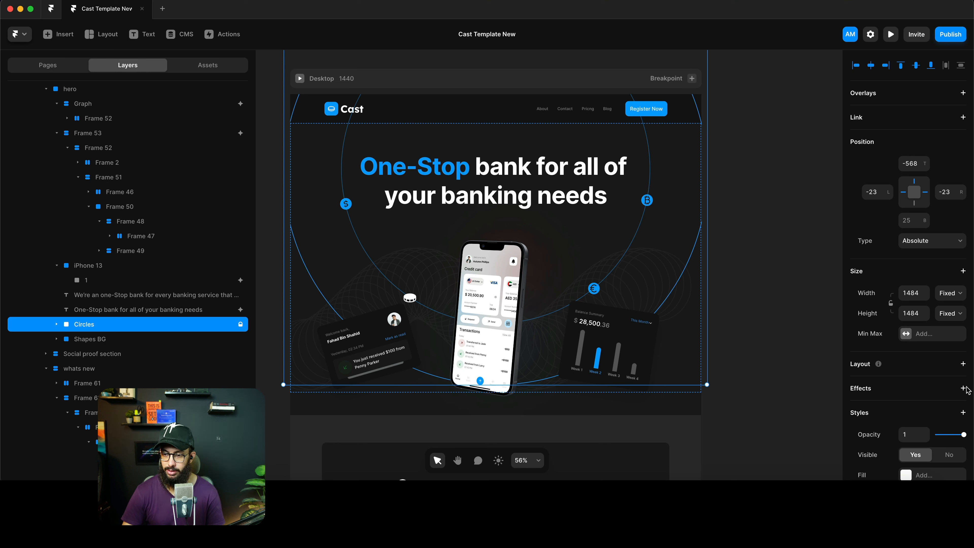
{"action": "left_click", "coordinate": [957, 390]}
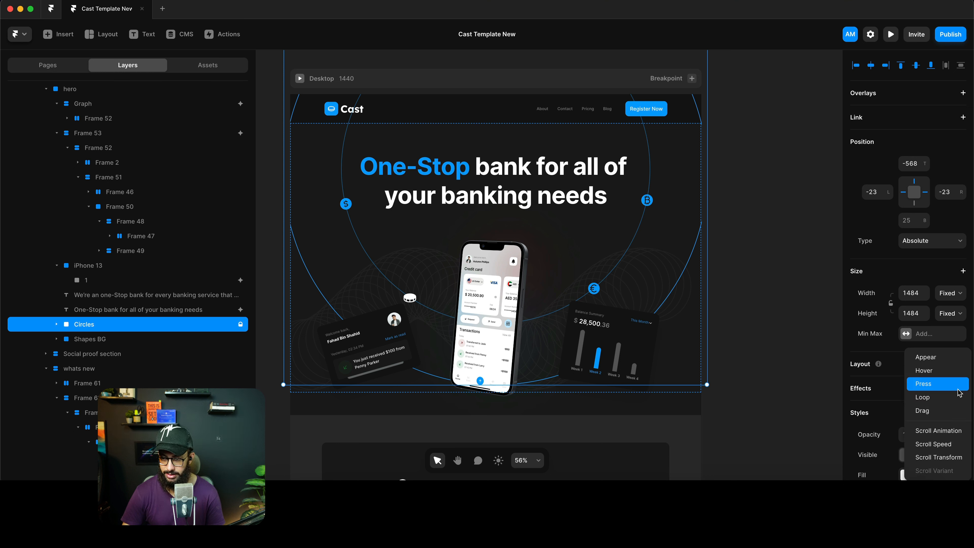
{"action": "left_click", "coordinate": [947, 358]}
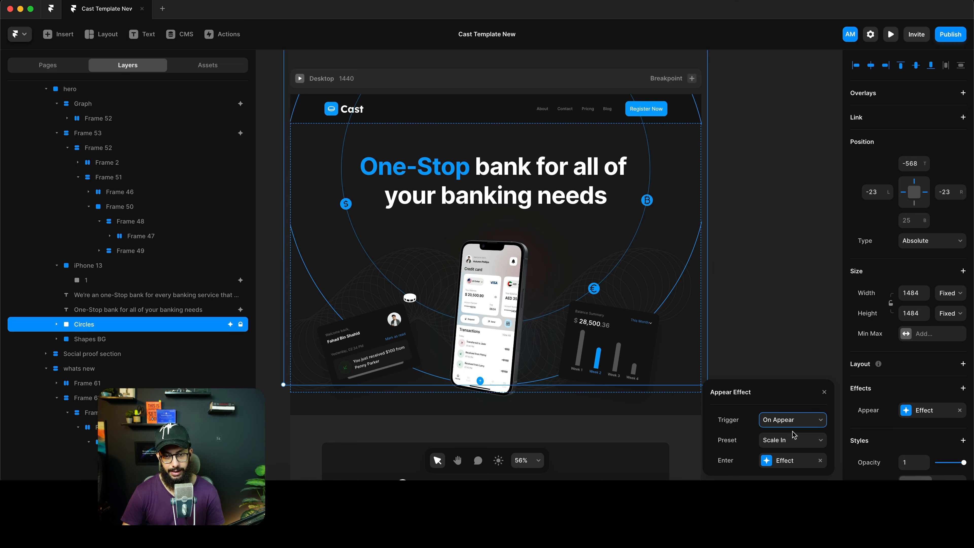
{"action": "left_click", "coordinate": [785, 460]}
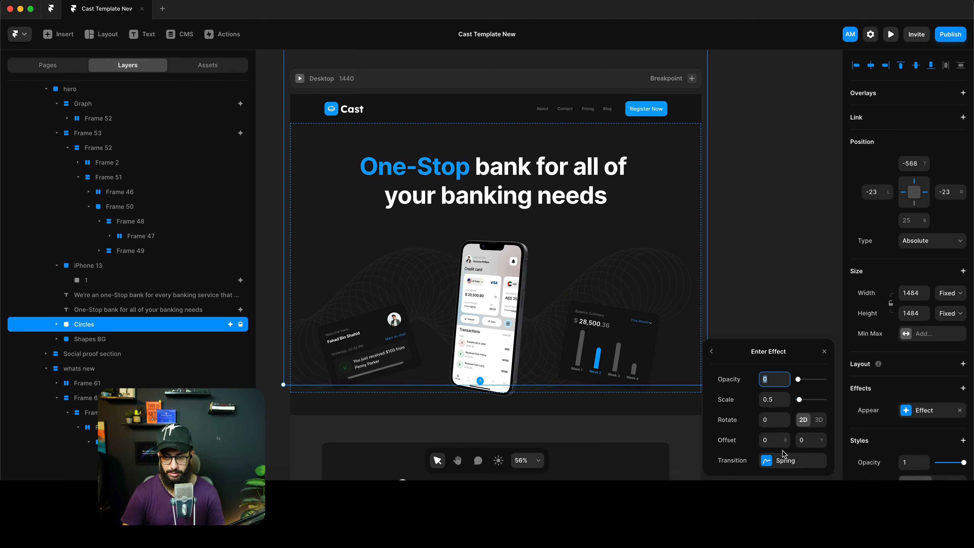
{"action": "left_click", "coordinate": [712, 352]}
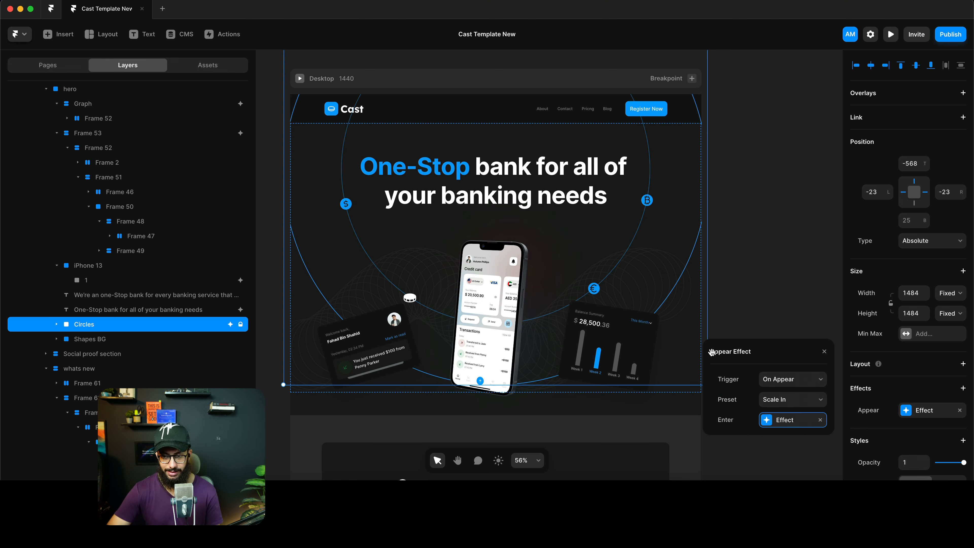
{"action": "key", "text": "super+p"}
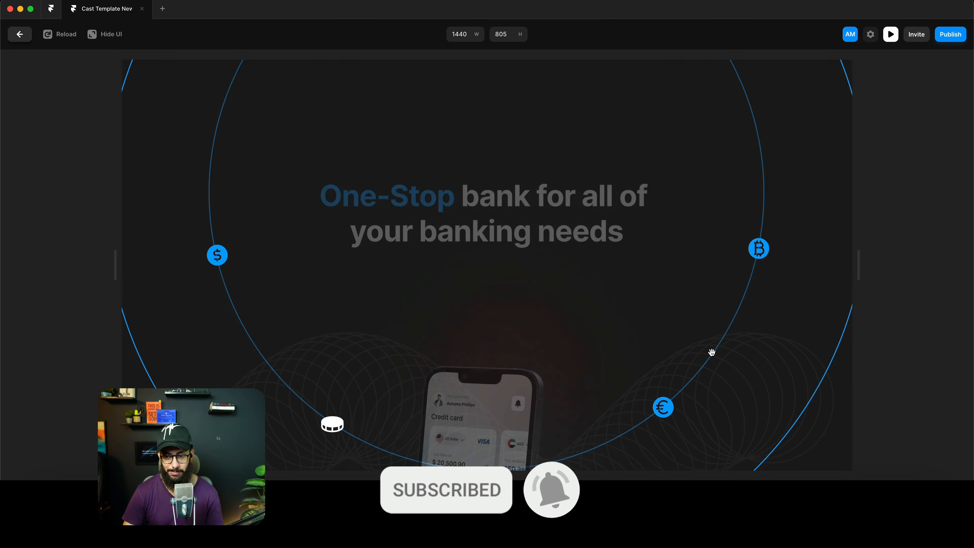
{"action": "key", "text": "Escape"}
Change the Circles frame's enter transition to Ease with a time of 0.5 s and replay the page preview
{"action": "left_click", "coordinate": [915, 419]}
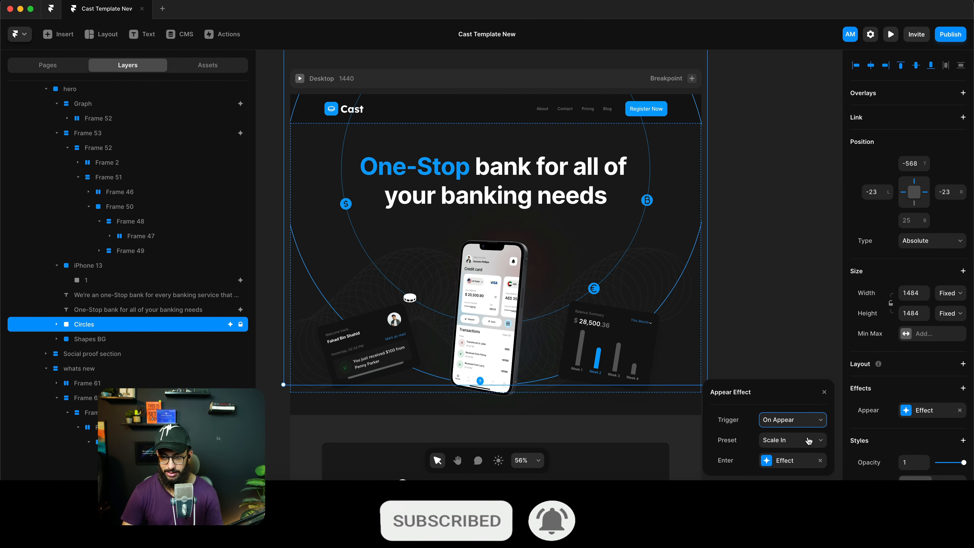
{"action": "left_click", "coordinate": [782, 460]}
{"action": "left_click", "coordinate": [771, 379]}
{"action": "left_click", "coordinate": [779, 460]}
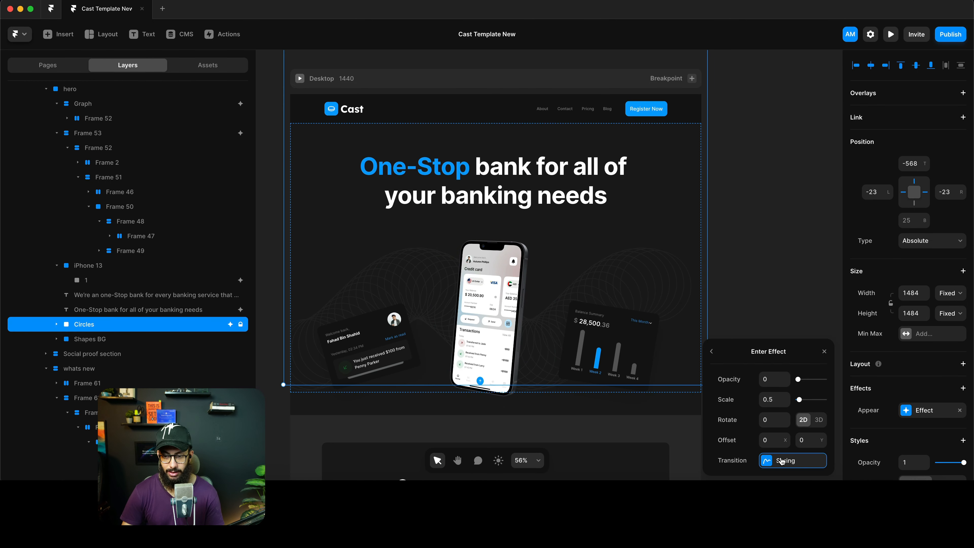
{"action": "left_click", "coordinate": [742, 296]}
{"action": "left_click", "coordinate": [768, 422]}
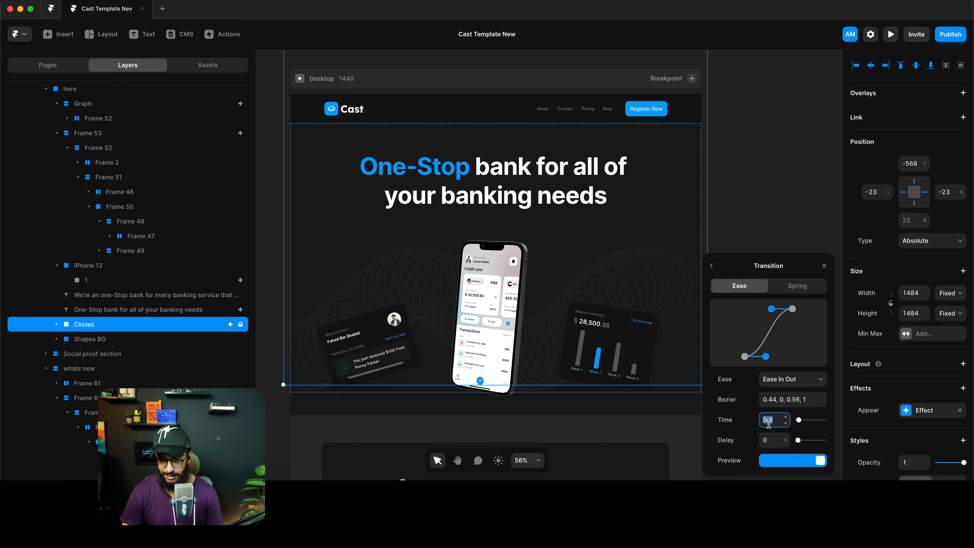
{"action": "type", "text": "0."}
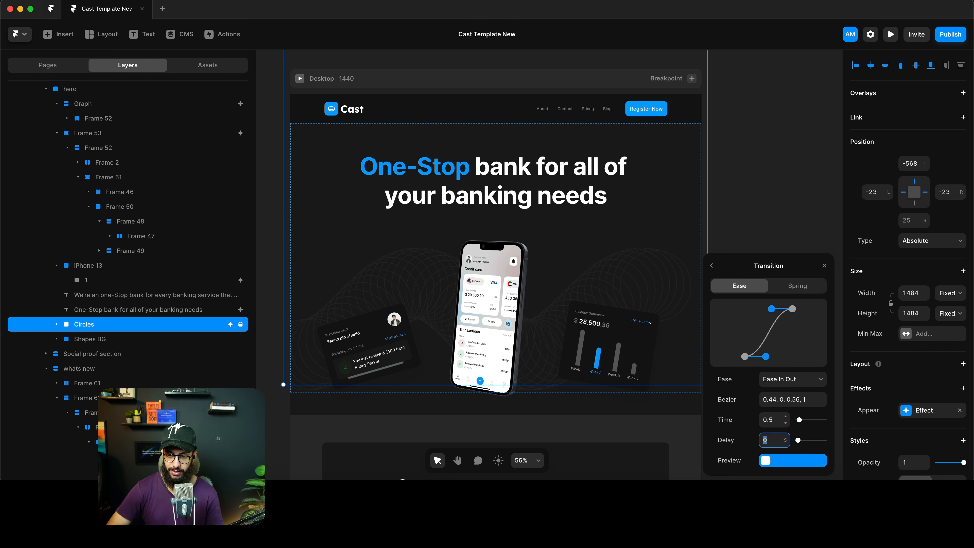
{"action": "key", "text": "Return"}
{"action": "key", "text": "super+p"}
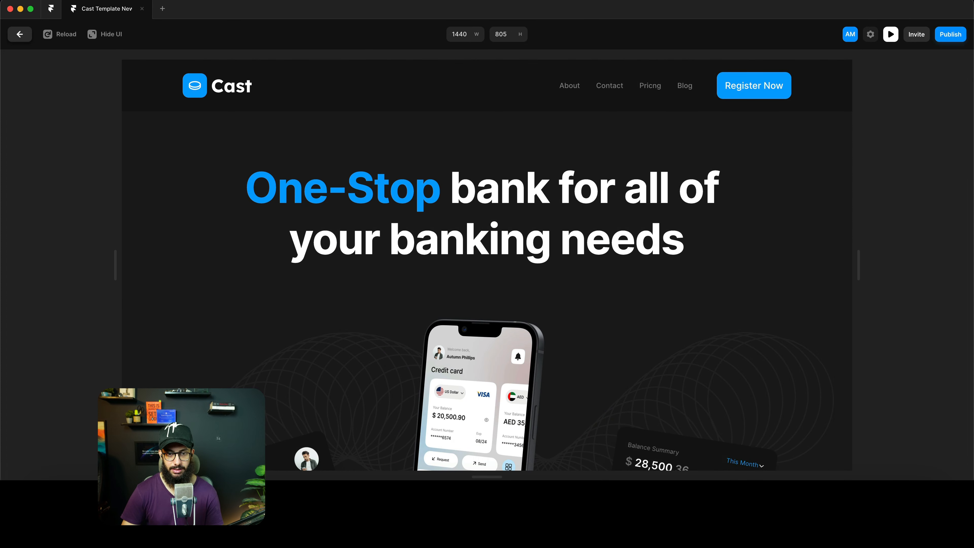
{"action": "key", "text": "super+r"}
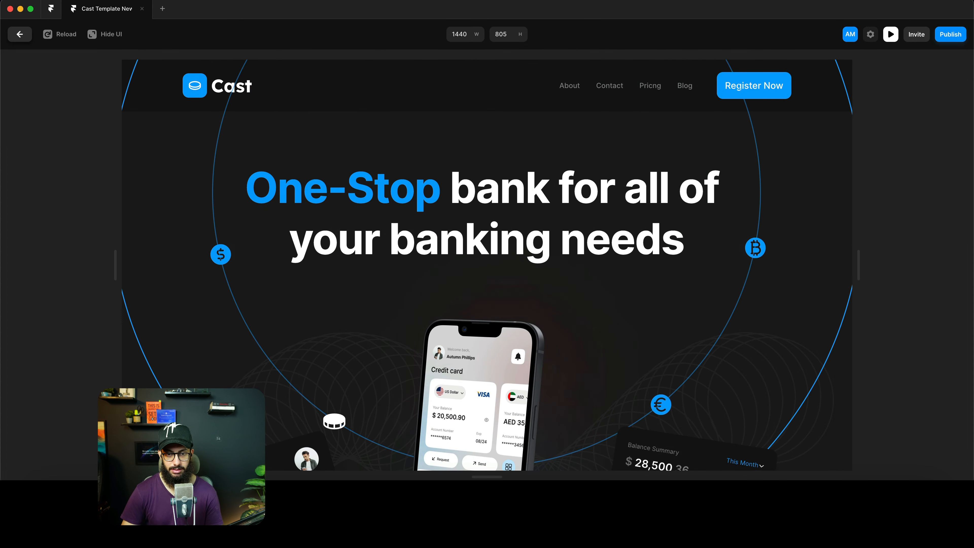
{"action": "key", "text": "Escape"}
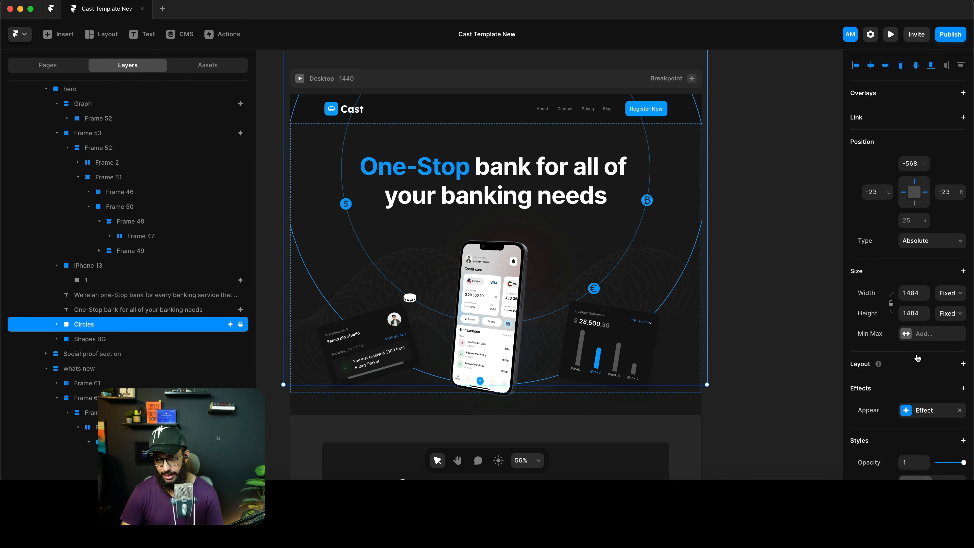
Set the scale of the Circles frame's enter effect to 1
{"action": "left_click", "coordinate": [928, 410]}
{"action": "left_click", "coordinate": [784, 466]}
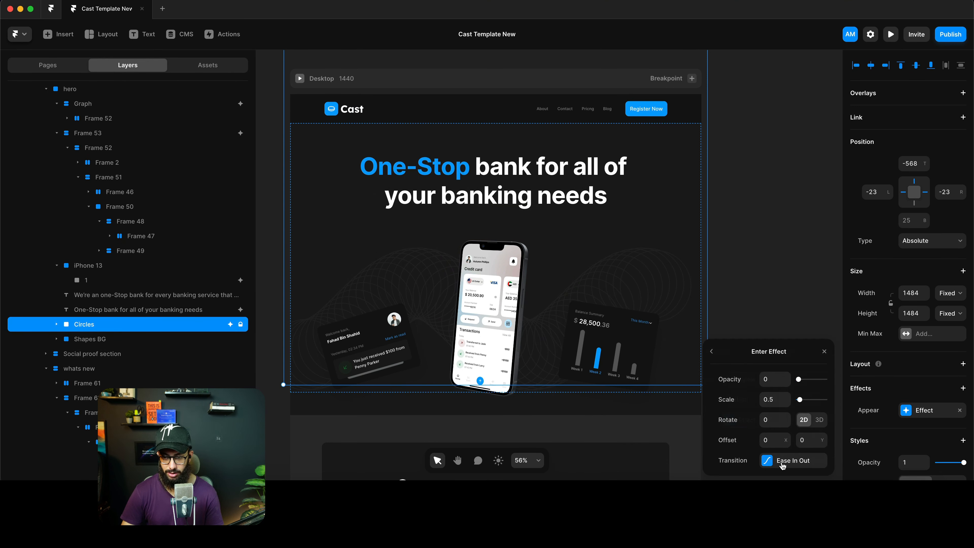
{"action": "left_click", "coordinate": [777, 401]}
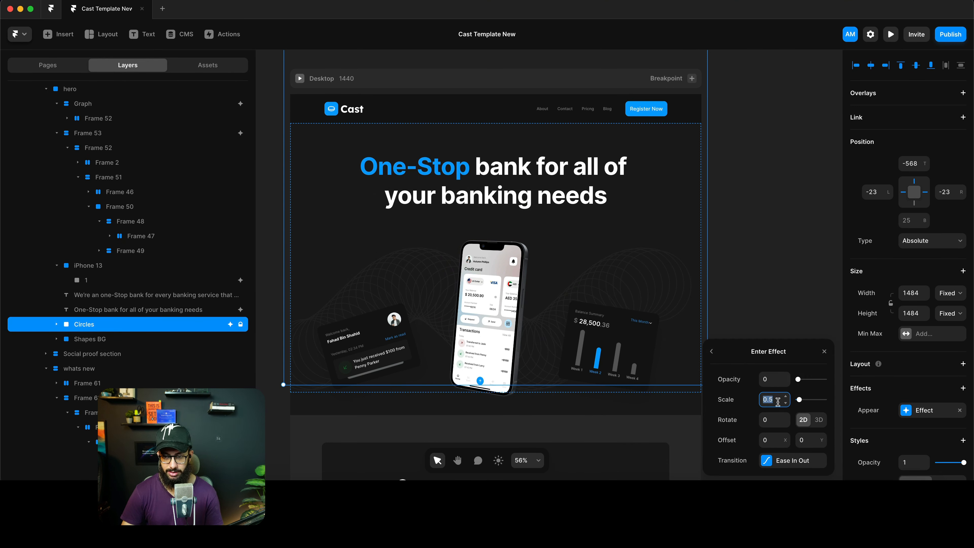
{"action": "key", "text": "Tab"}
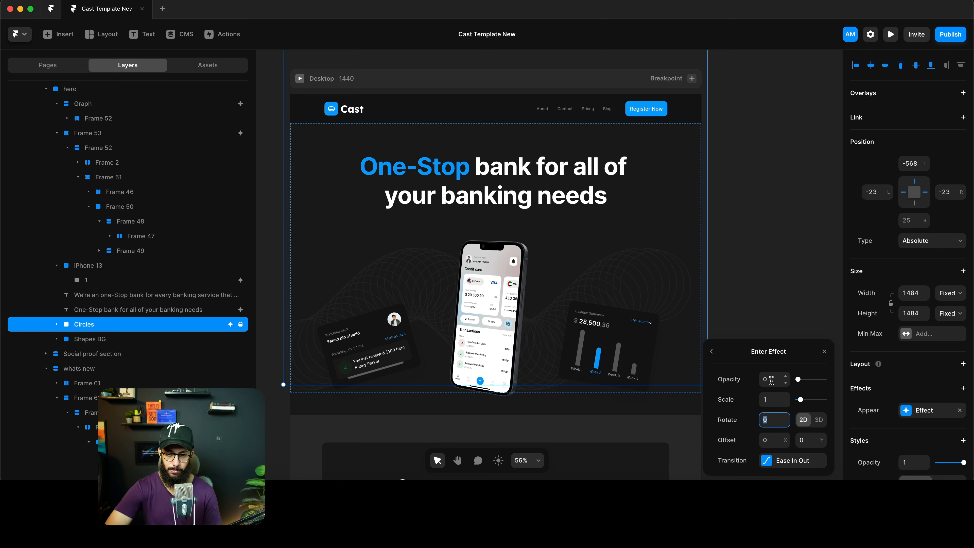
Preview the page and scroll up and down the hero section to check how the circles and side cards appear
{"action": "key", "text": "super+p"}
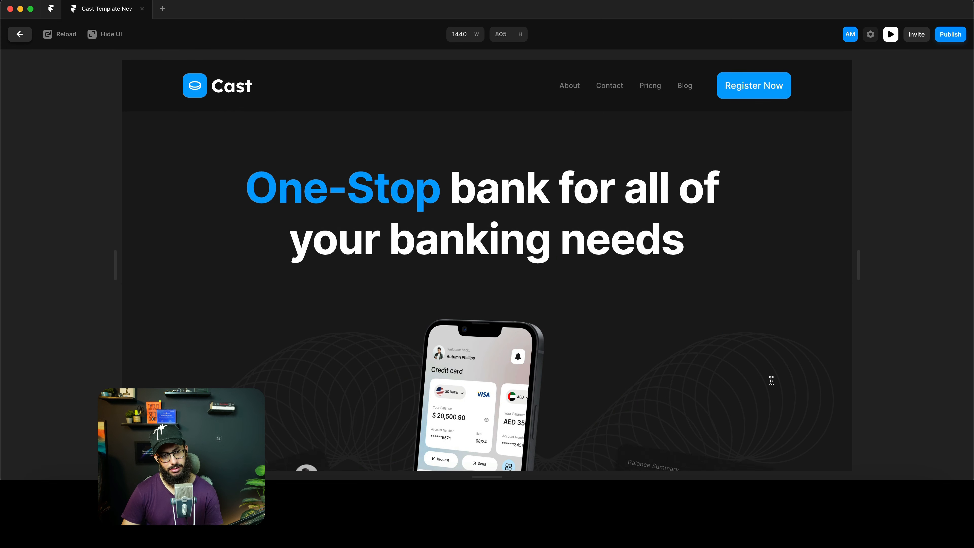
{"action": "scroll", "coordinate": [629, 300], "scroll_direction": "down", "scroll_amount": 3}
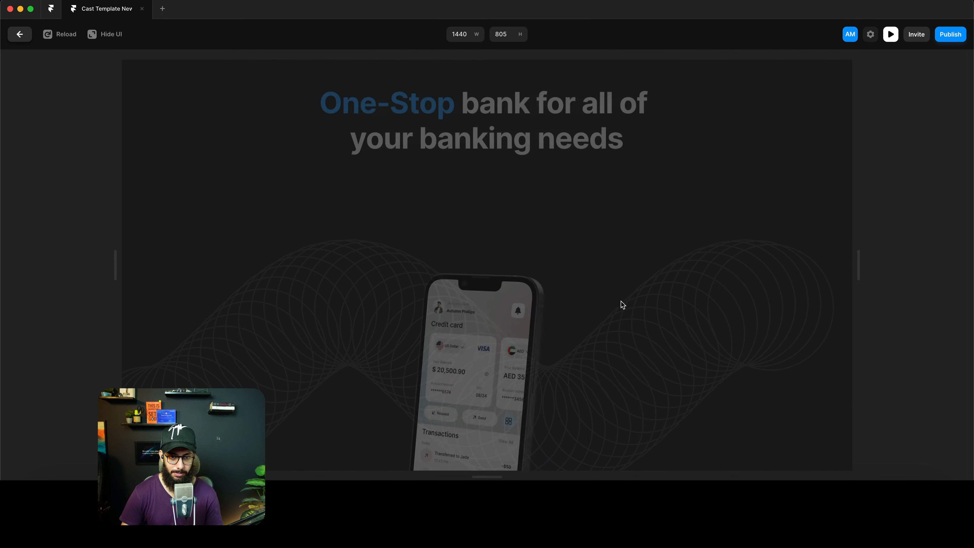
{"action": "scroll", "coordinate": [721, 320], "scroll_direction": "up", "scroll_amount": 3}
{"action": "scroll", "coordinate": [720, 318], "scroll_direction": "down", "scroll_amount": 5}
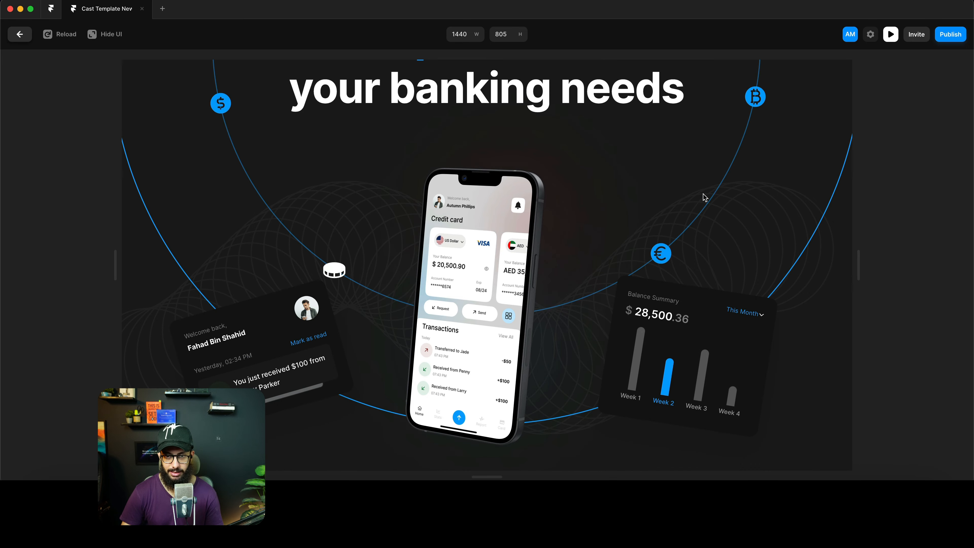
{"action": "scroll", "coordinate": [703, 194], "scroll_direction": "up", "scroll_amount": 5}
{"action": "scroll", "coordinate": [703, 194], "scroll_direction": "down", "scroll_amount": 15}
{"action": "key", "text": "Escape"}
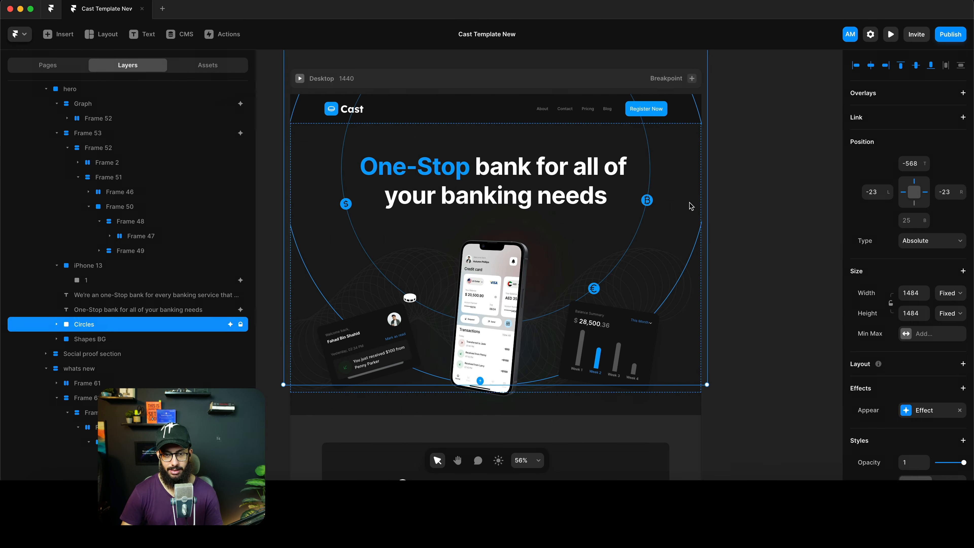
Copy the phone image's Appear effect and paste it onto the social proof section's Content frame
{"action": "left_click", "coordinate": [523, 215]}
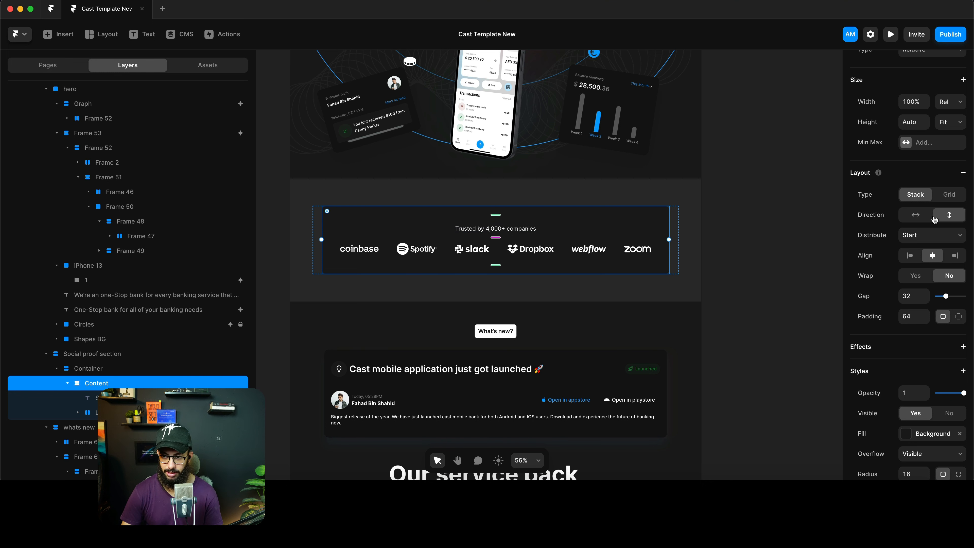
{"action": "scroll", "coordinate": [685, 211], "scroll_direction": "up", "scroll_amount": 5}
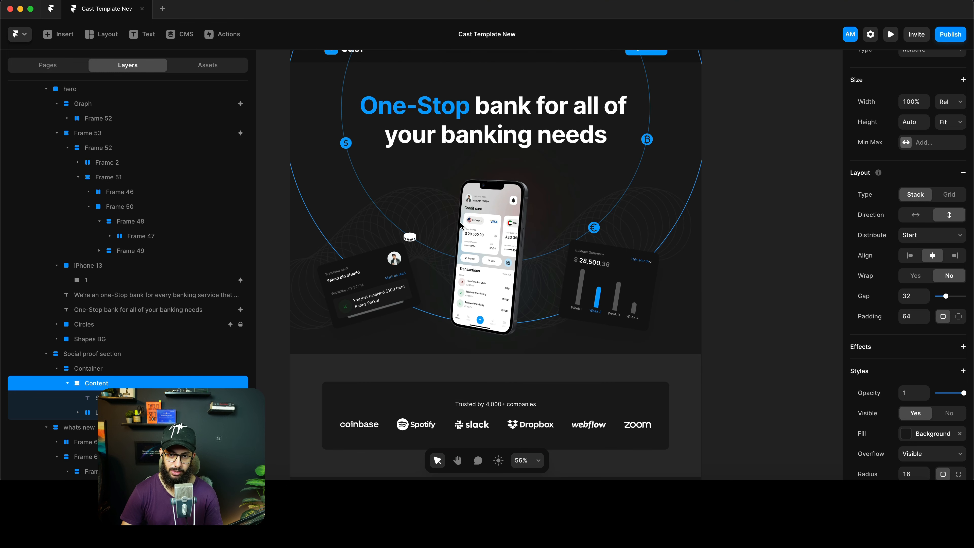
{"action": "left_click", "coordinate": [490, 233]}
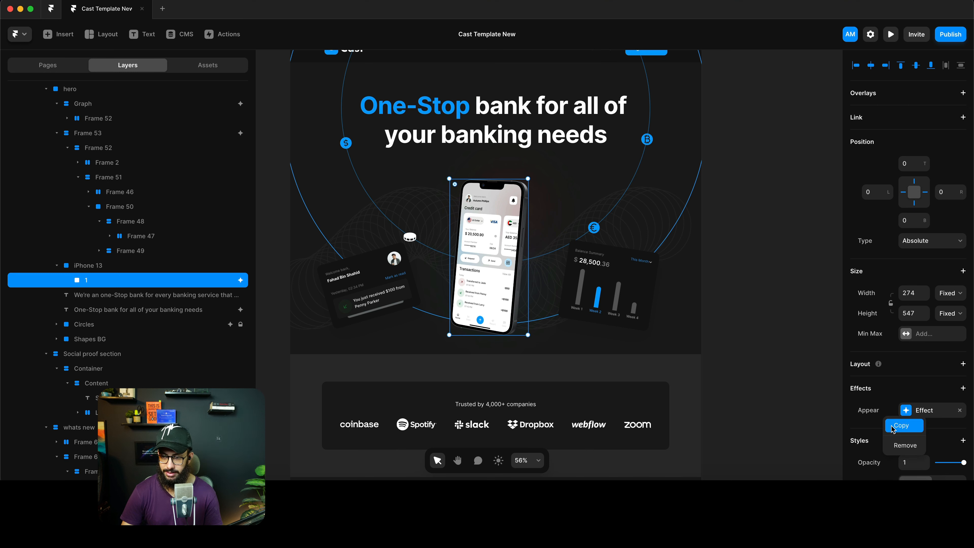
{"action": "right_click", "coordinate": [553, 395]}
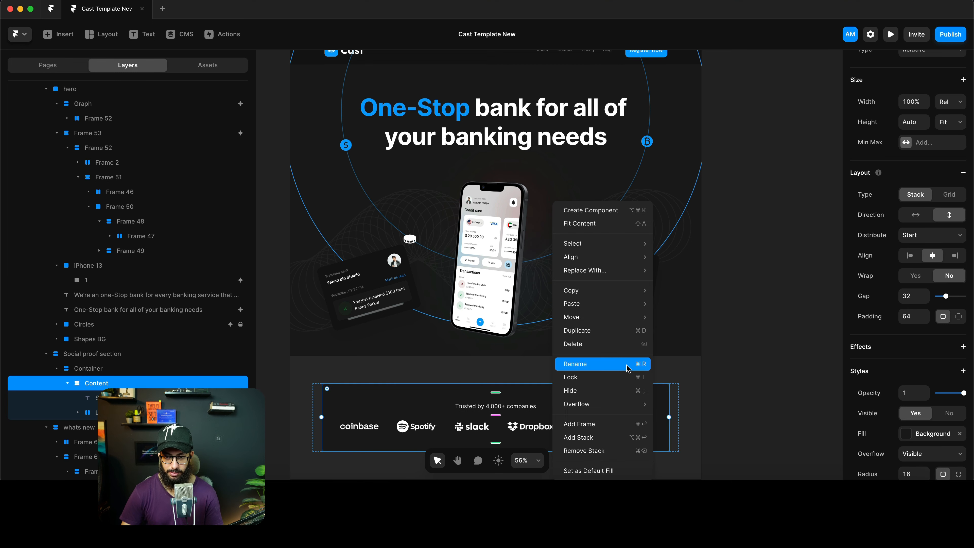
{"action": "mouse_move", "coordinate": [624, 305]}
{"action": "left_click", "coordinate": [683, 330]}
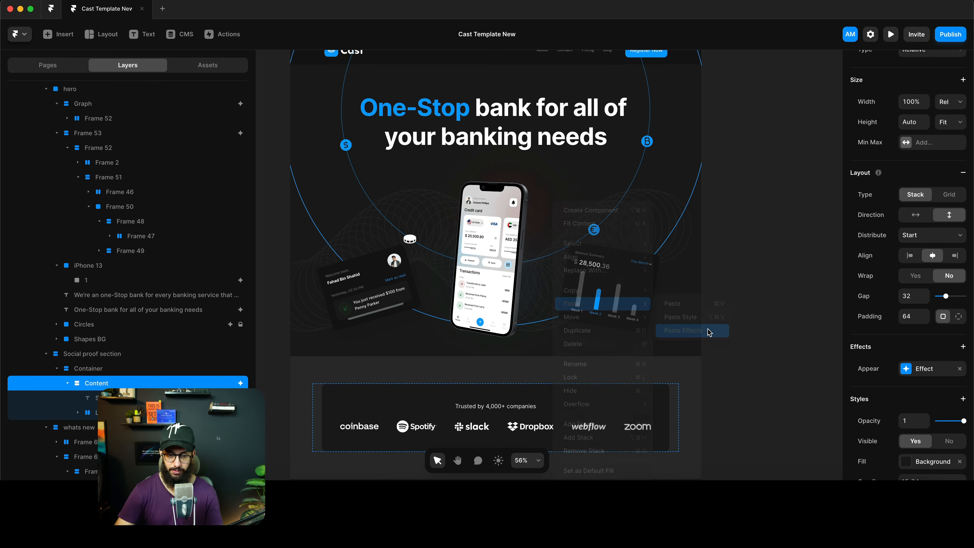
Preview the social proof section with the pasted Appear effect and remove that effect from the Content frame
{"action": "key", "text": "super+p"}
{"action": "scroll", "coordinate": [438, 293], "scroll_direction": "down", "scroll_amount": 10}
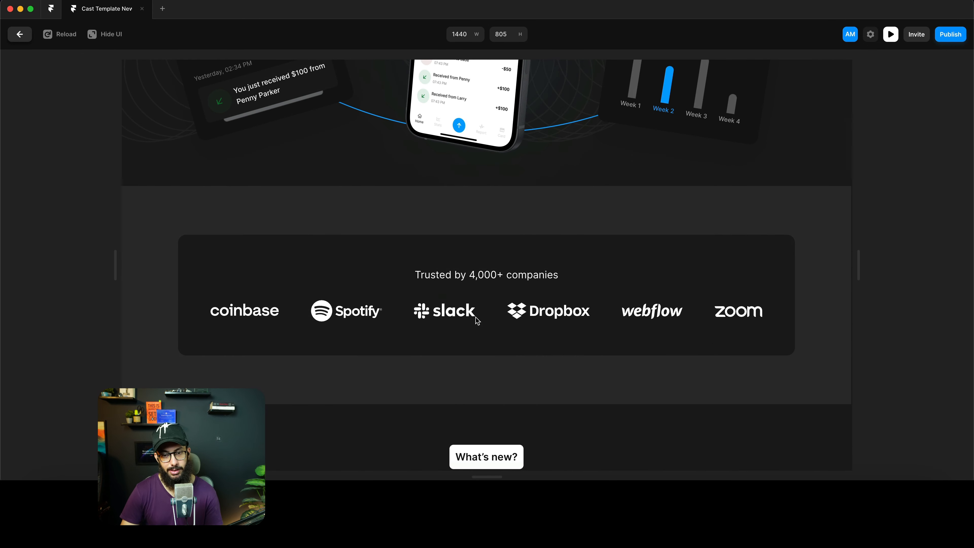
{"action": "key", "text": "Escape"}
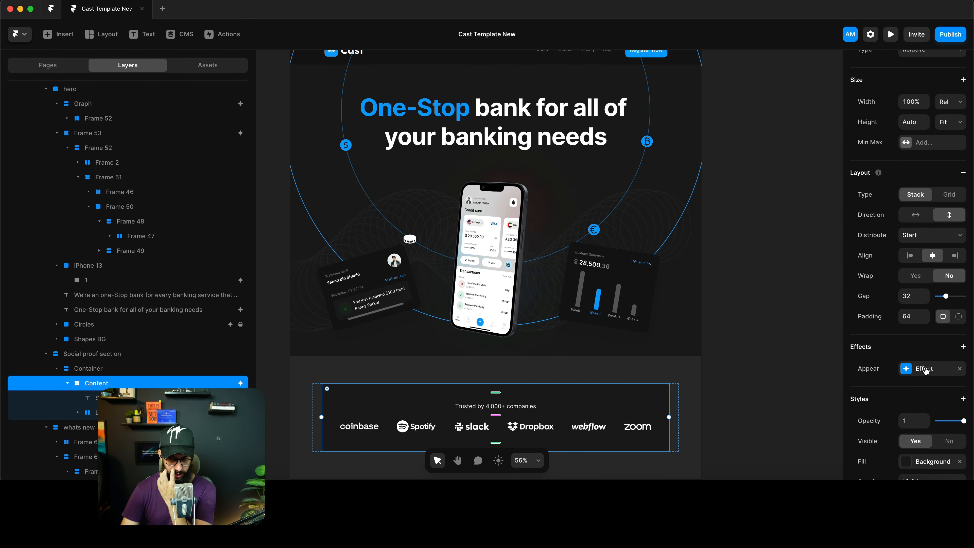
{"action": "left_click", "coordinate": [959, 369]}
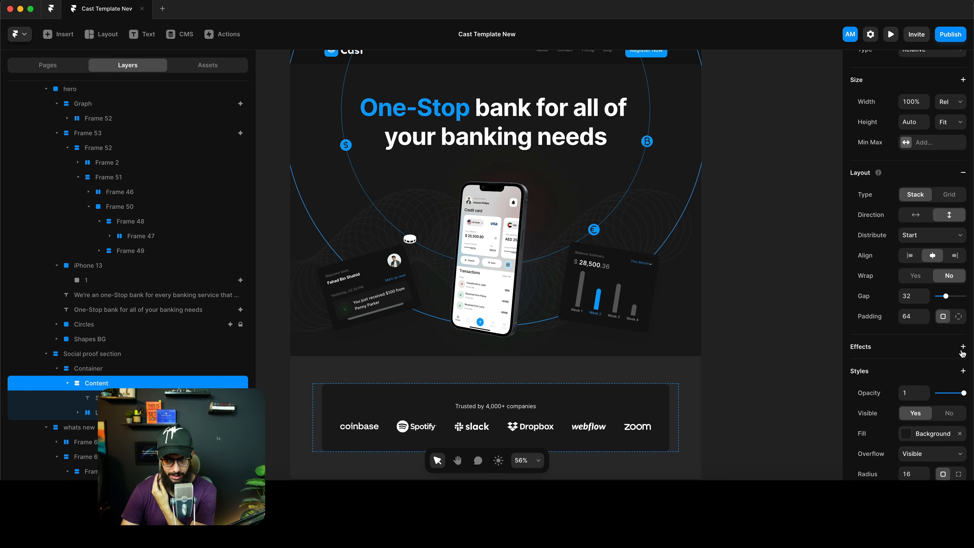
Add a Scroll Animation to the Content frame with its start at Center and the Slide In Bottom preset
{"action": "left_click", "coordinate": [962, 347]}
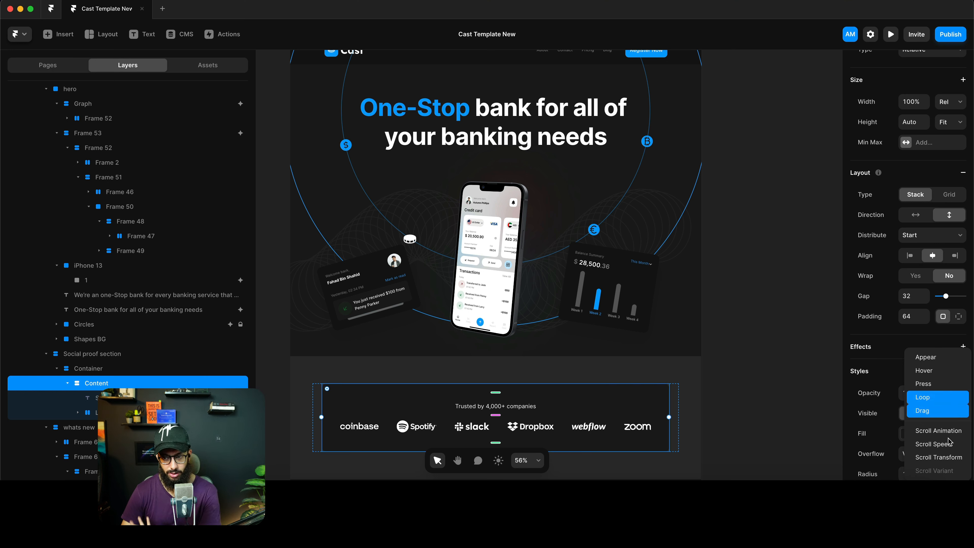
{"action": "left_click", "coordinate": [939, 433]}
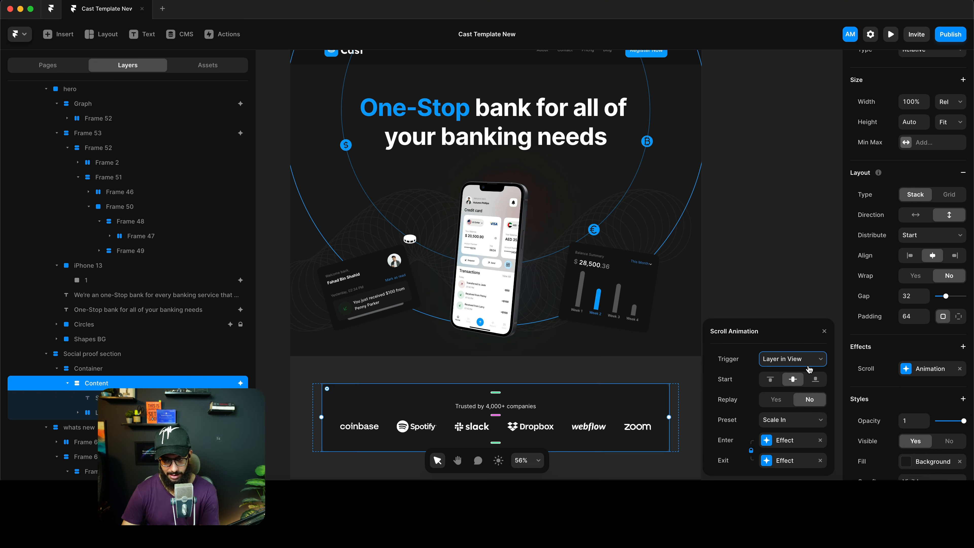
{"action": "left_click", "coordinate": [771, 380]}
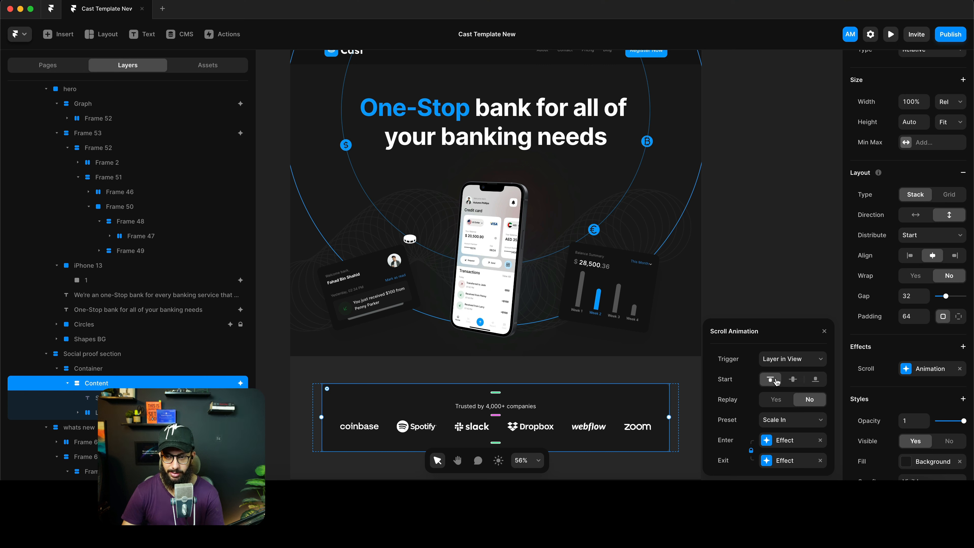
{"action": "left_click", "coordinate": [793, 379]}
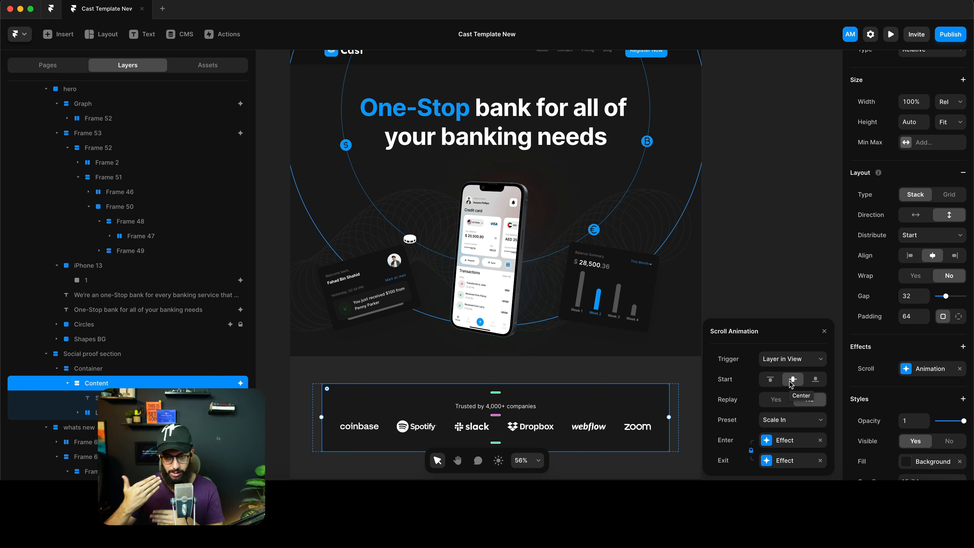
{"action": "left_click", "coordinate": [789, 422]}
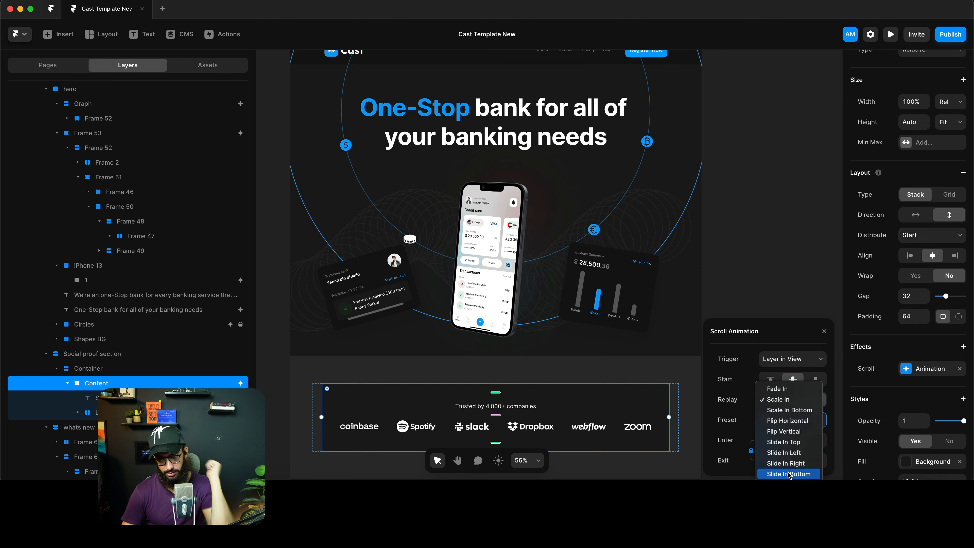
{"action": "key", "text": "Escape"}
Preview the page and scroll to the company logos to check the slide-in animation
{"action": "key", "text": "super+p"}
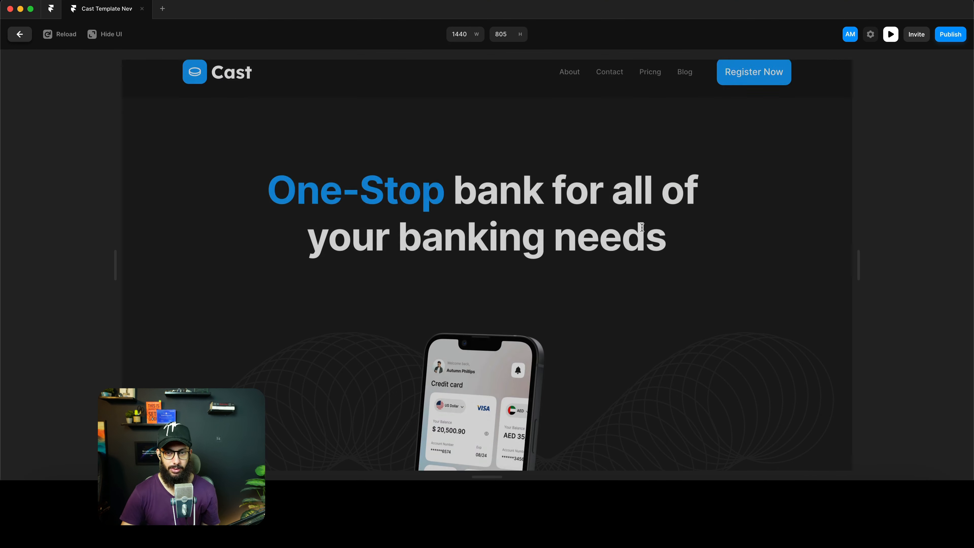
{"action": "scroll", "coordinate": [650, 223], "scroll_direction": "down", "scroll_amount": 10}
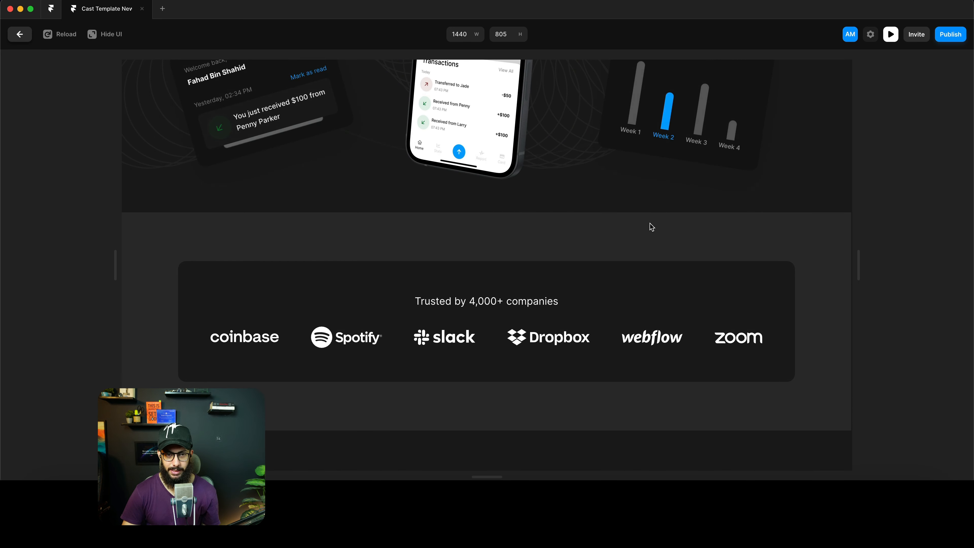
{"action": "key", "text": "Escape"}
Change the transition of the Content frame's scroll animation to Ease with a time of 0.5 s
{"action": "left_click", "coordinate": [920, 370]}
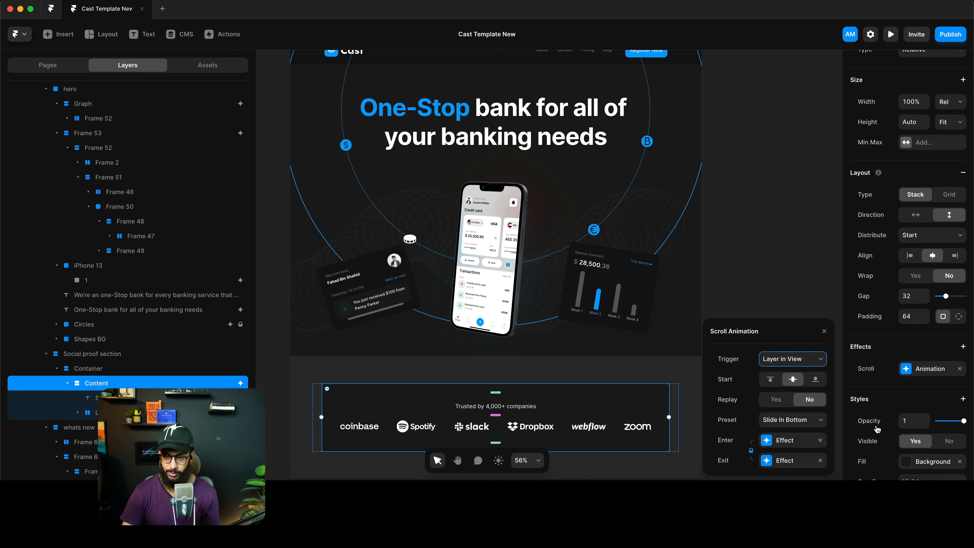
{"action": "left_click", "coordinate": [784, 460]}
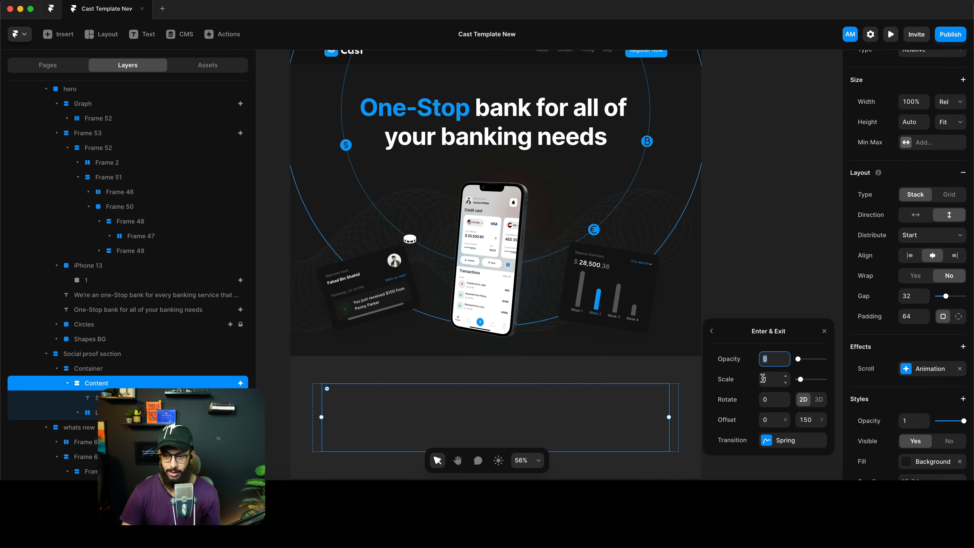
{"action": "left_click", "coordinate": [772, 439]}
{"action": "left_click", "coordinate": [739, 285]}
{"action": "left_click", "coordinate": [775, 419]}
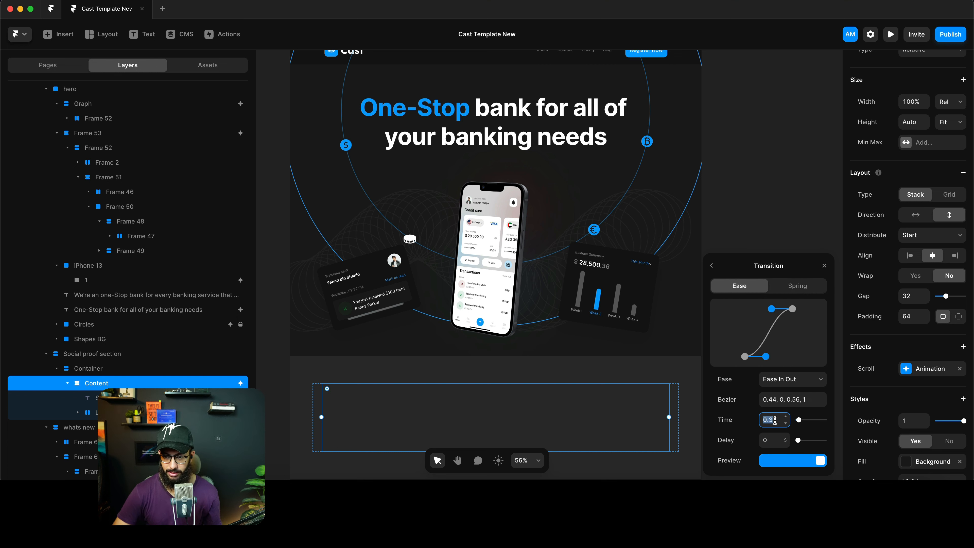
{"action": "type", "text": "0.5"}
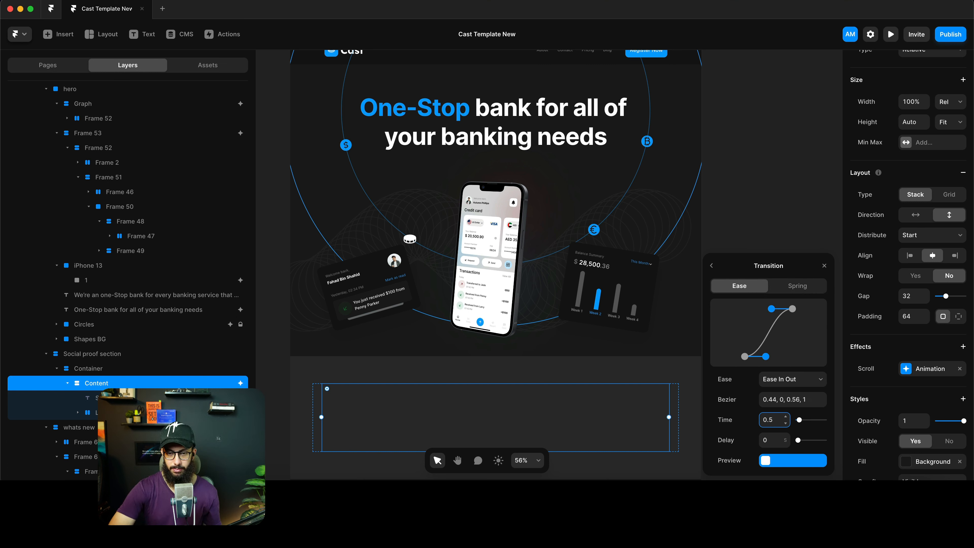
Preview the page again and scroll to the social proof section to check the eased transition
{"action": "key", "text": "super+p"}
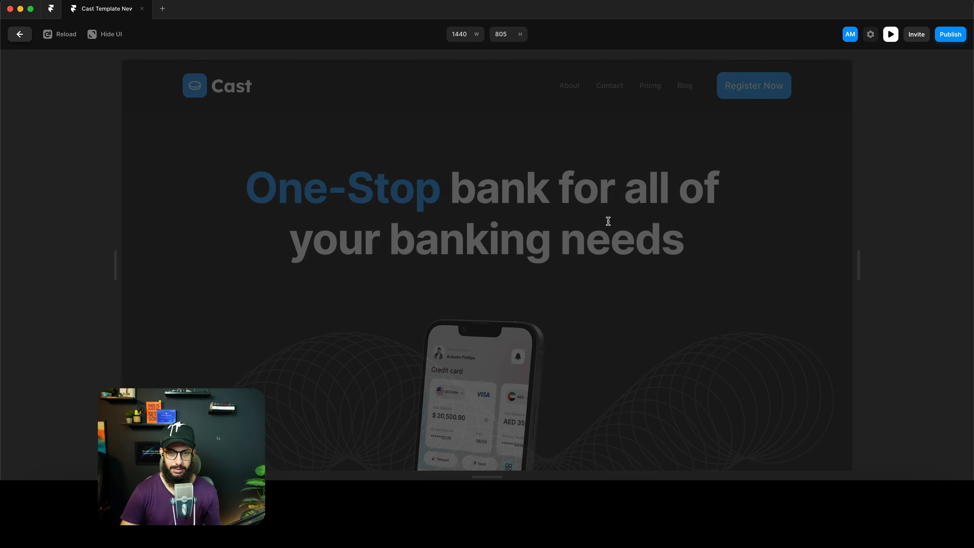
{"action": "scroll", "coordinate": [526, 165], "scroll_direction": "down", "scroll_amount": 10}
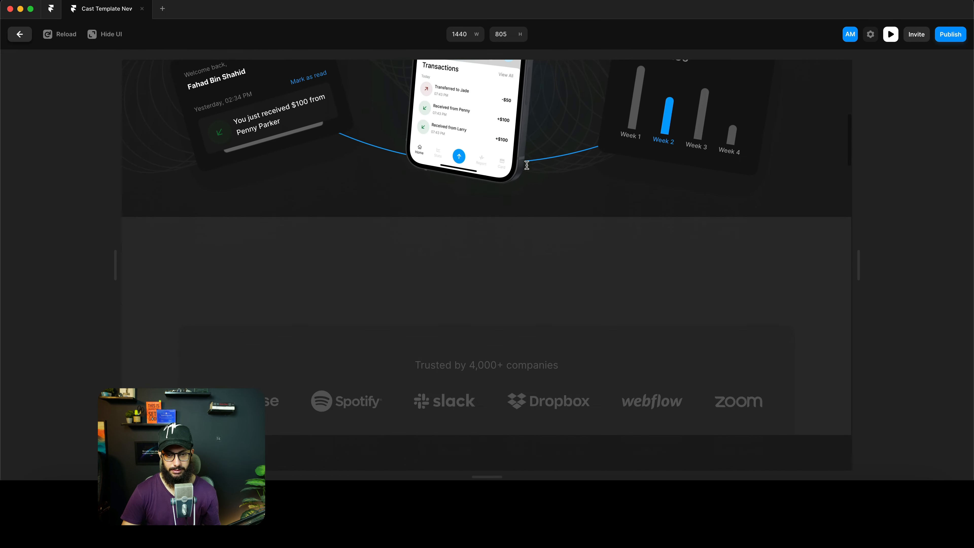
{"action": "scroll", "coordinate": [527, 164], "scroll_direction": "down", "scroll_amount": 3}
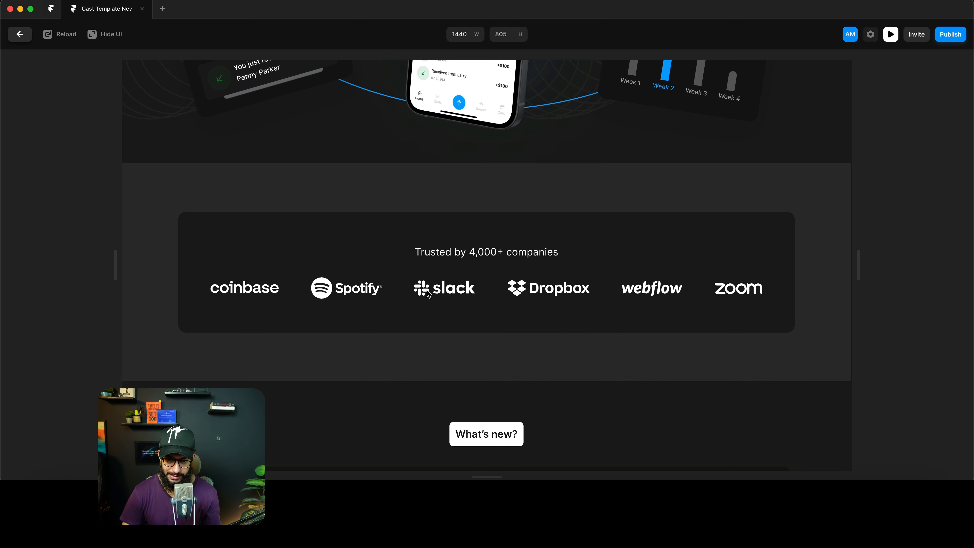
{"action": "key", "text": "Escape"}
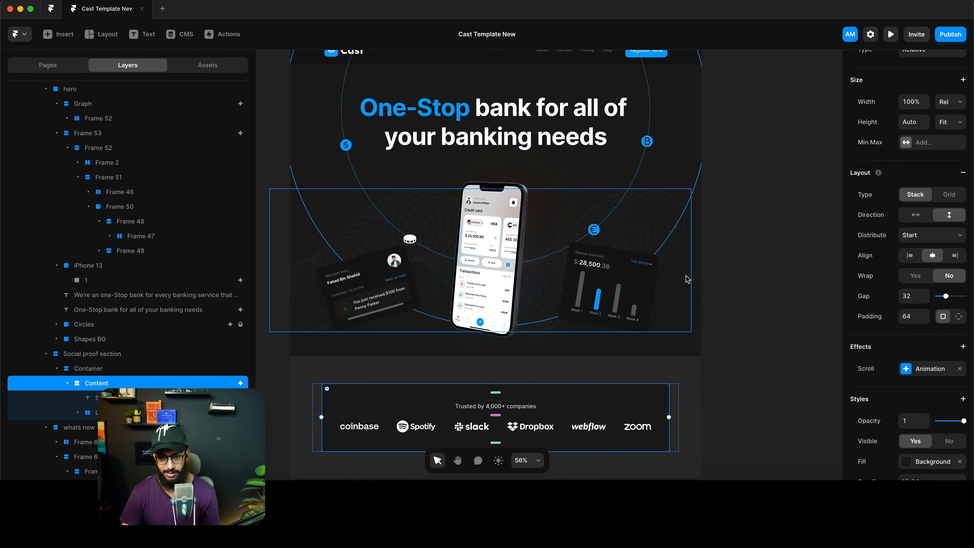
Copy the scroll animation effect of the Content frame in the social proof section
{"action": "scroll", "coordinate": [965, 321], "scroll_direction": "down", "scroll_amount": 3}
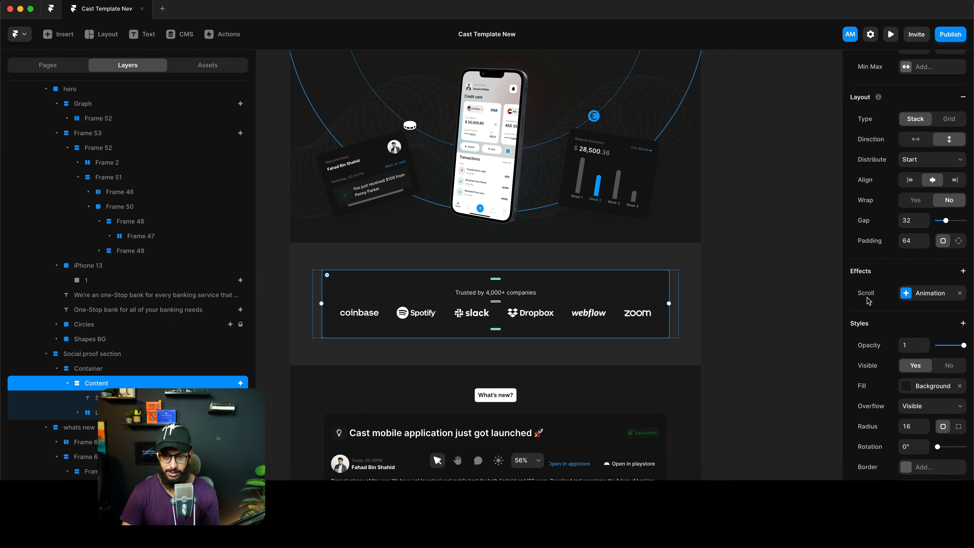
{"action": "left_click", "coordinate": [875, 298]}
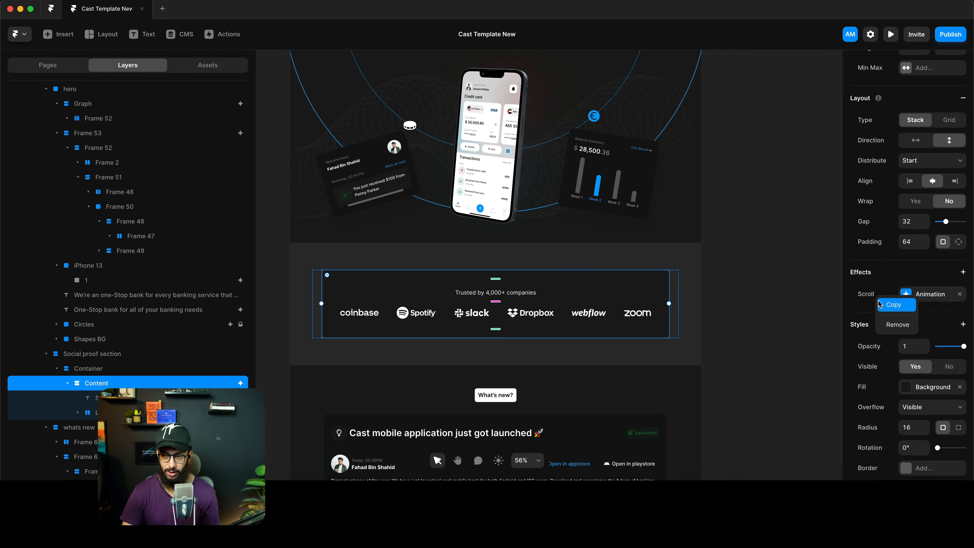
{"action": "left_click", "coordinate": [890, 305]}
Select all the Company logo frames, from coinbase to zoom, and paste the copied scroll animation effect onto them
{"action": "left_click", "coordinate": [356, 313]}
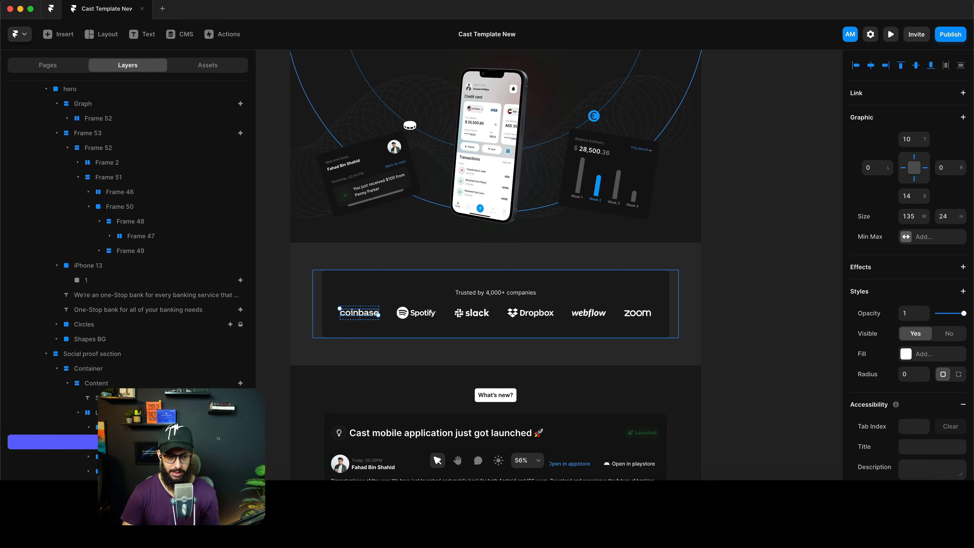
{"action": "left_click", "coordinate": [206, 427]}
{"action": "scroll", "coordinate": [207, 428], "scroll_direction": "down", "scroll_amount": 3}
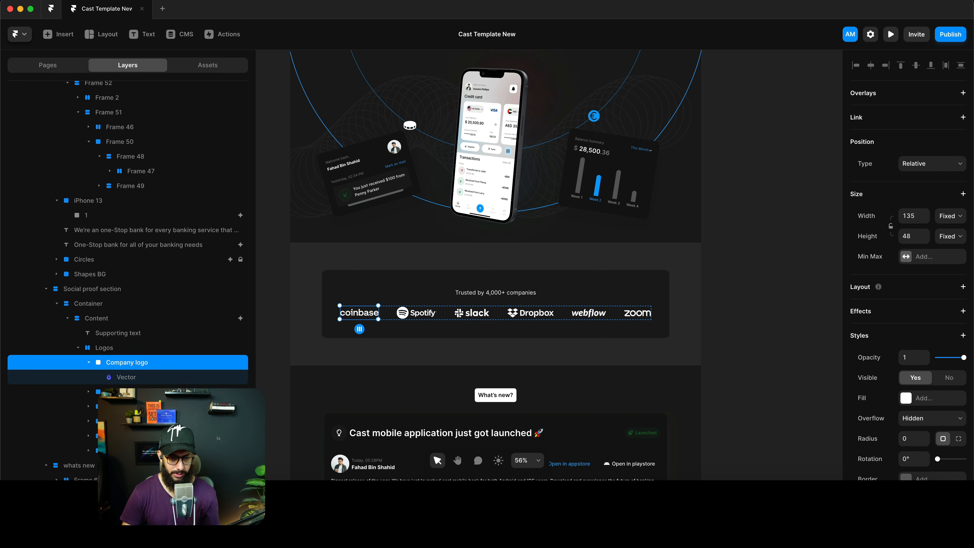
{"action": "left_click", "coordinate": [140, 435], "text": "shift"}
{"action": "left_click", "coordinate": [139, 450], "text": "shift"}
{"action": "right_click", "coordinate": [139, 437]}
{"action": "mouse_move", "coordinate": [211, 325]}
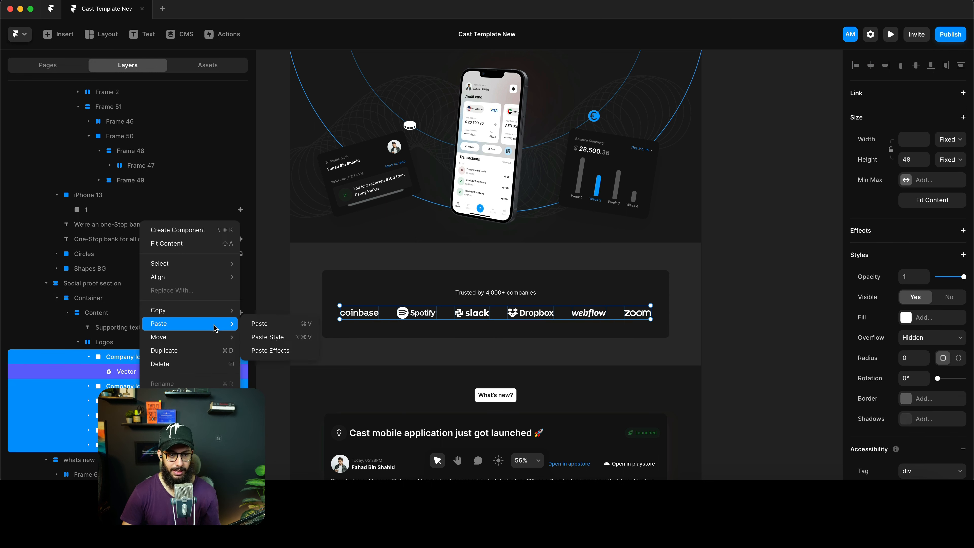
{"action": "left_click", "coordinate": [292, 348]}
Preview the page down to the social proof section to check the logos' animation, and return to the canvas
{"action": "key", "text": "super+p"}
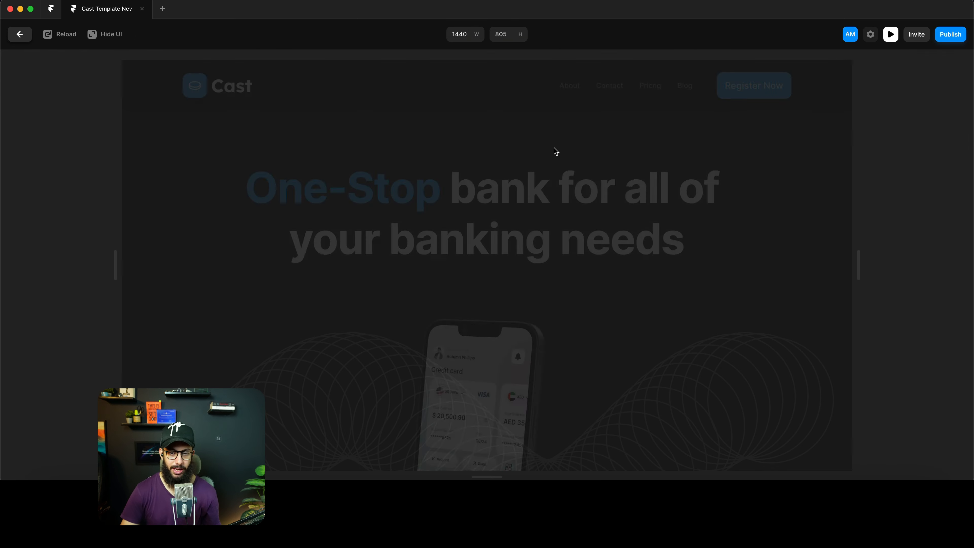
{"action": "scroll", "coordinate": [555, 151], "scroll_direction": "down", "scroll_amount": 15}
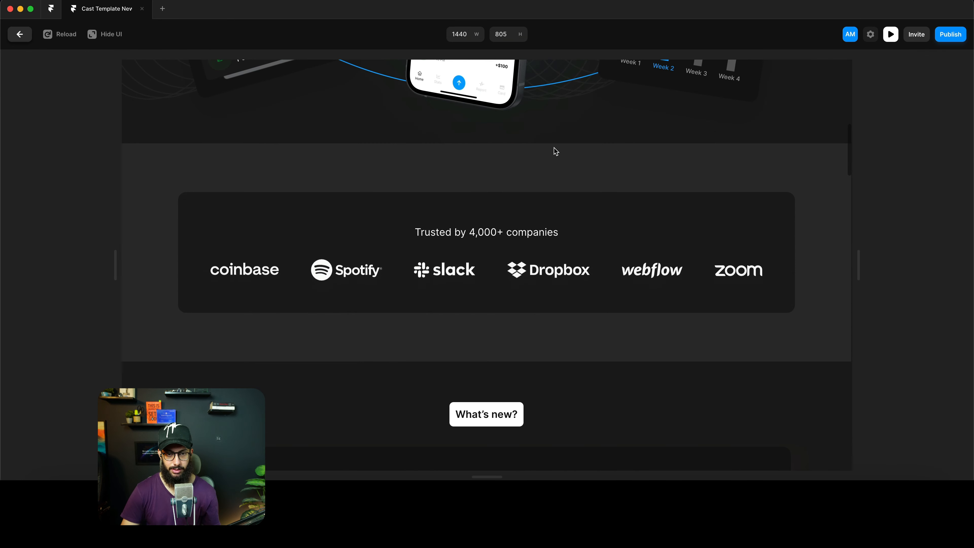
{"action": "key", "text": "Escape"}
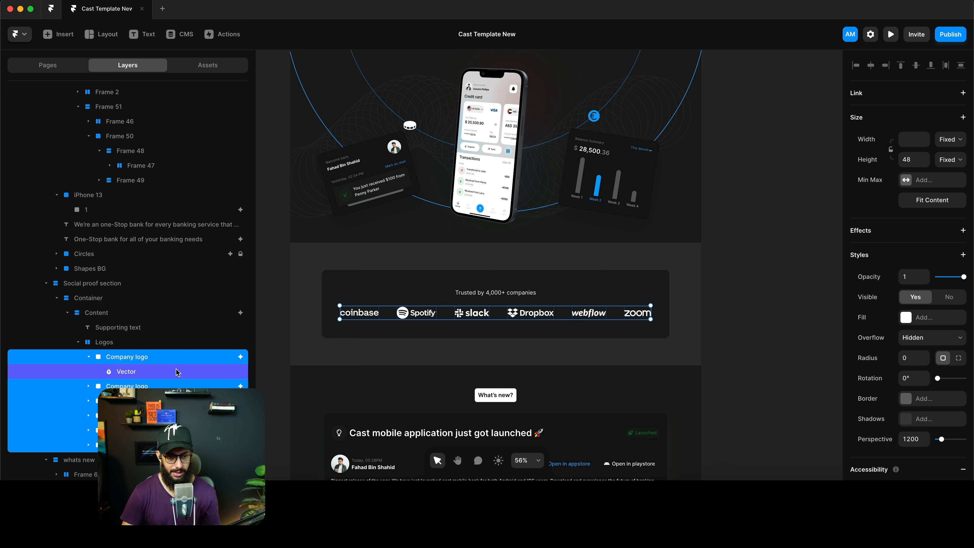
Set the transition delay of the coinbase logo's scroll animation to 0.25 s
{"action": "left_click", "coordinate": [155, 361]}
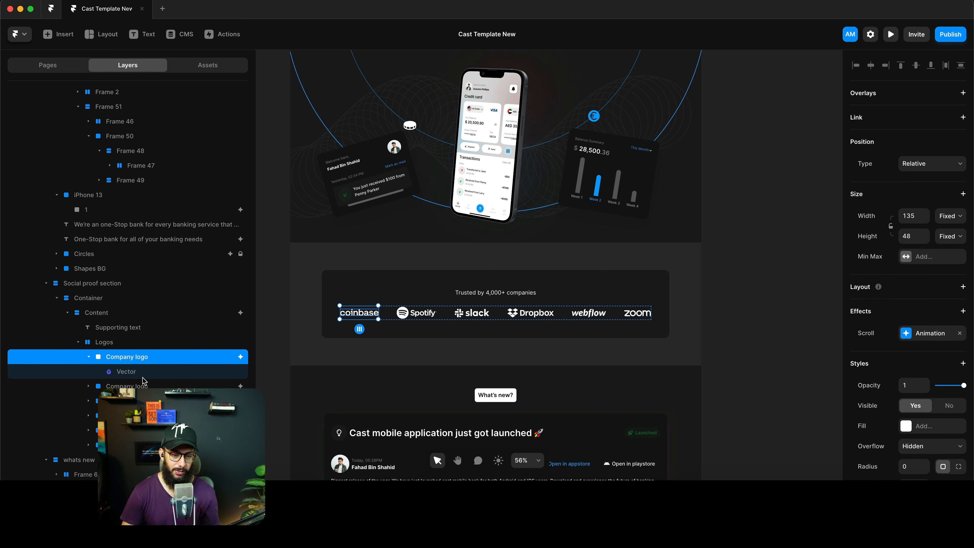
{"action": "left_click", "coordinate": [909, 333]}
{"action": "left_click", "coordinate": [776, 441]}
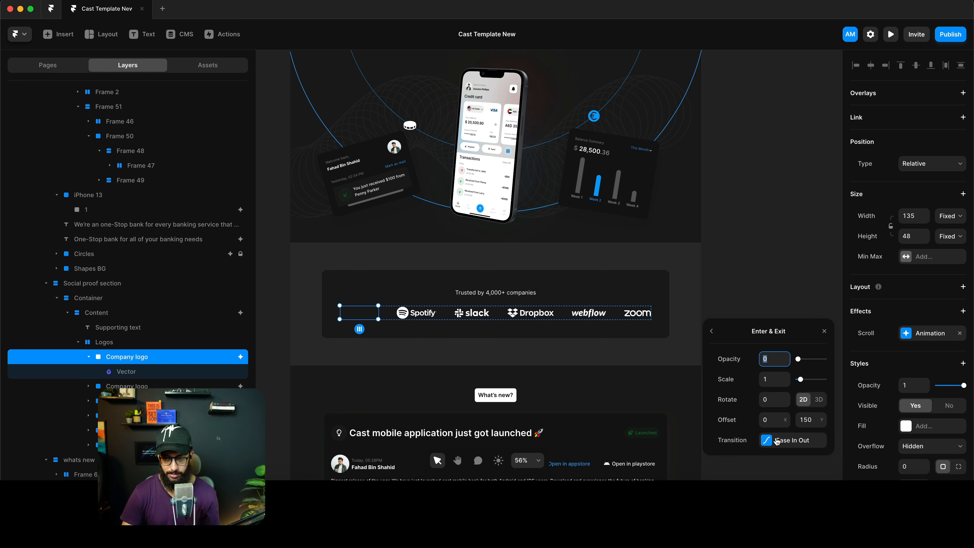
{"action": "left_click", "coordinate": [772, 438]}
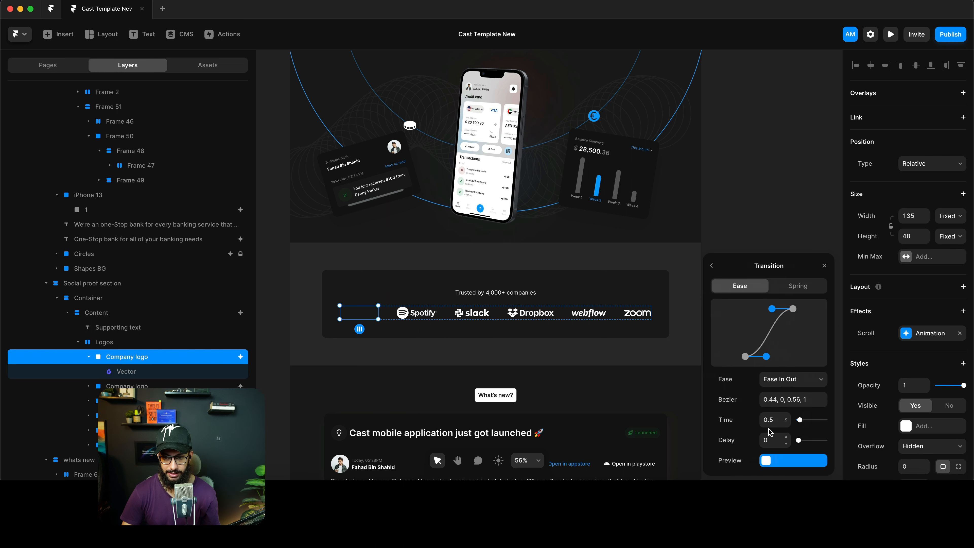
{"action": "left_click", "coordinate": [772, 420]}
{"action": "left_click", "coordinate": [778, 435]}
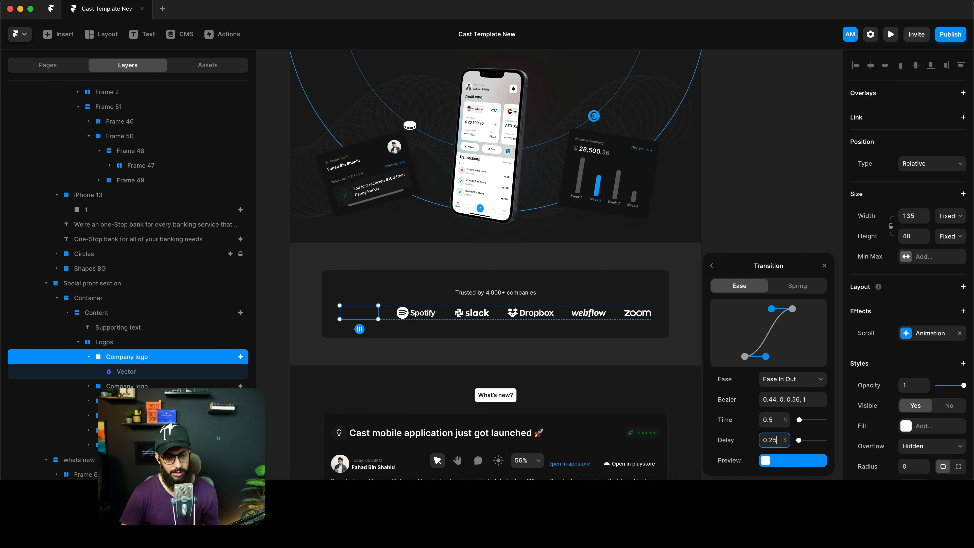
Set the scroll animation's transition delay to 0.5 s for the Spotify logo and 0.75 s for the slack logo
{"action": "left_click", "coordinate": [132, 386]}
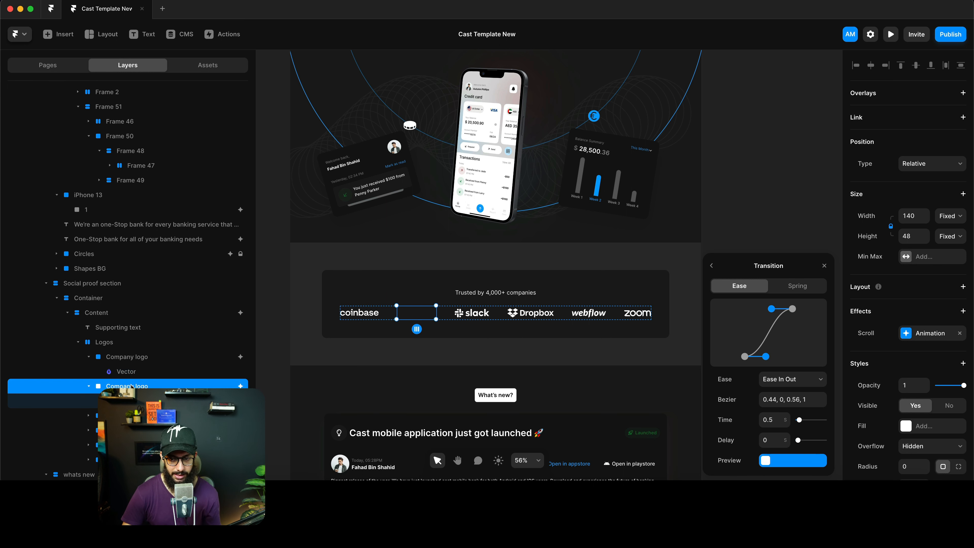
{"action": "left_click", "coordinate": [774, 442]}
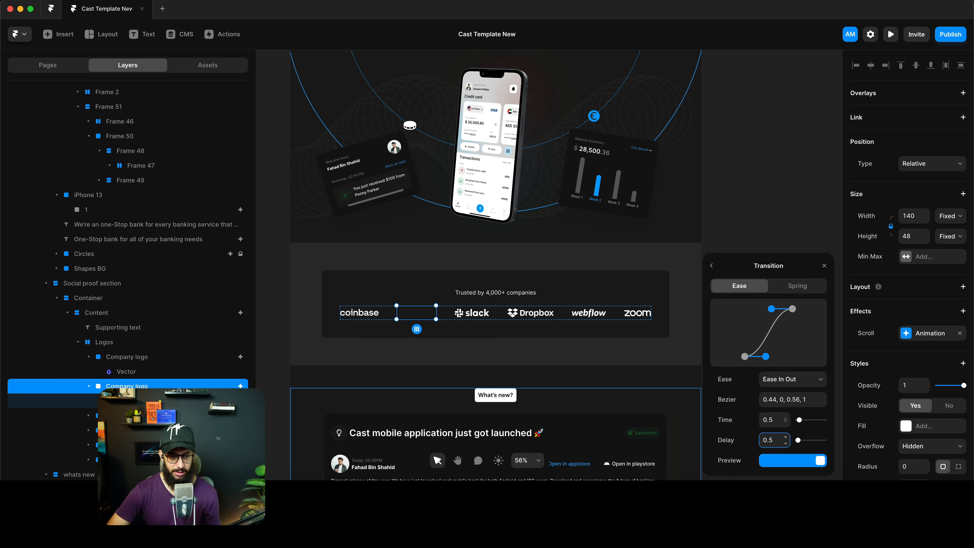
{"action": "left_click", "coordinate": [477, 313]}
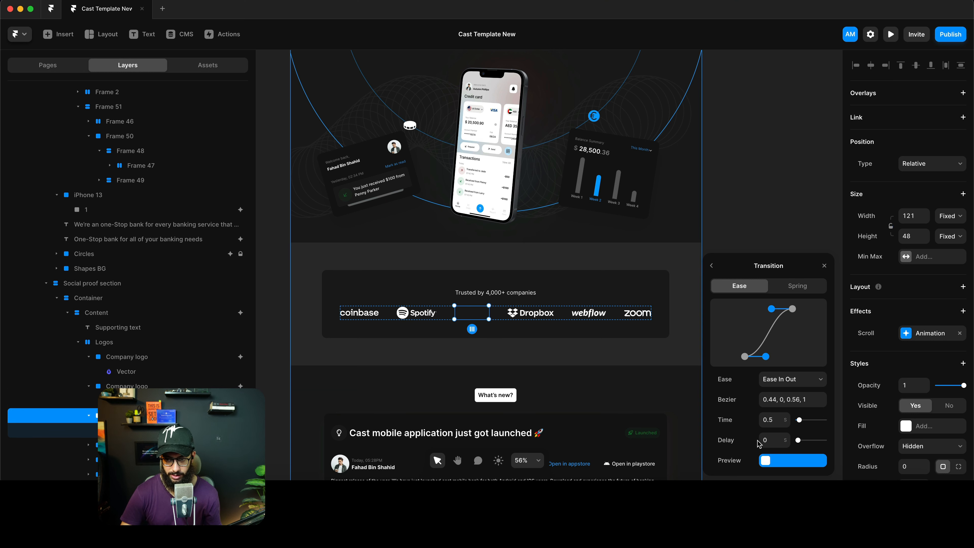
{"action": "type", "text": "0"}
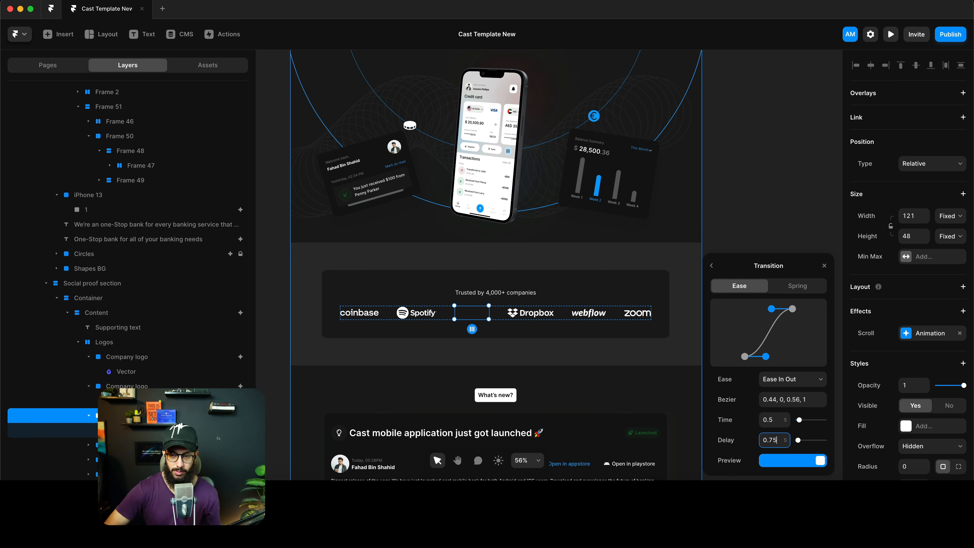
{"action": "key", "text": "Return"}
Set the scroll animation's transition delay to 1 s for the Dropbox logo and 1.25 s for the webflow logo
{"action": "left_click", "coordinate": [530, 313]}
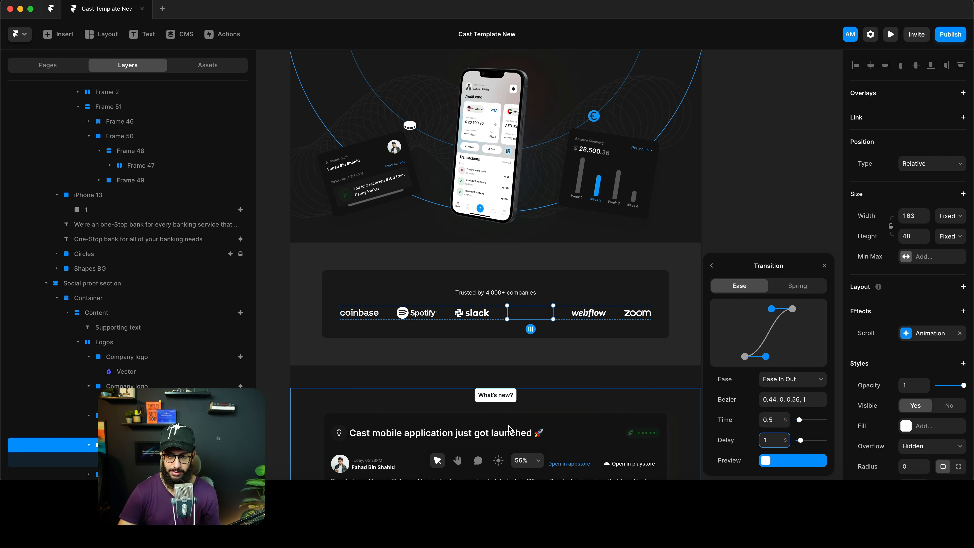
{"action": "scroll", "coordinate": [165, 422], "scroll_direction": "down", "scroll_amount": 2}
{"action": "left_click", "coordinate": [164, 397]}
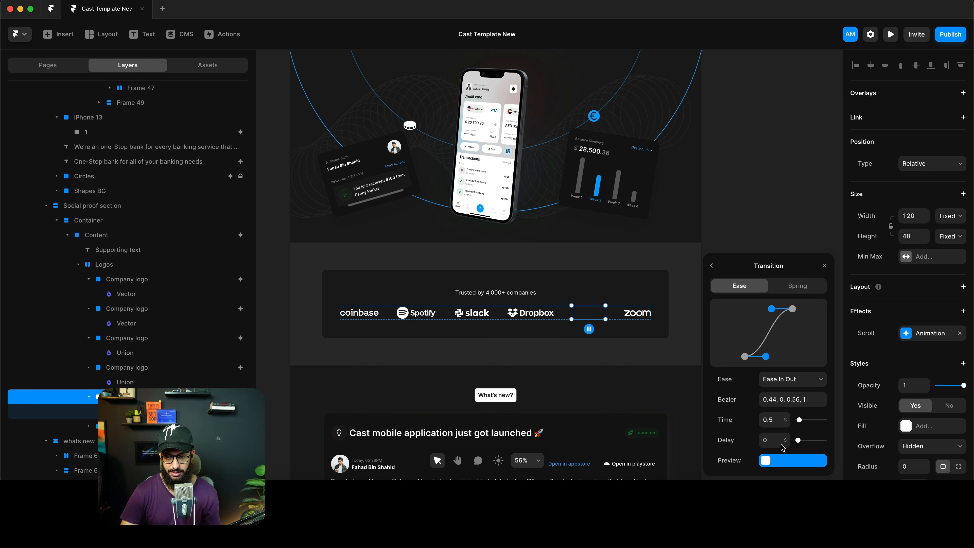
{"action": "type", "text": "1.25"}
{"action": "key", "text": "Return"}
Set the transition delay of the zoom logo's scroll animation to 1.5 s
{"action": "left_click", "coordinate": [200, 426]}
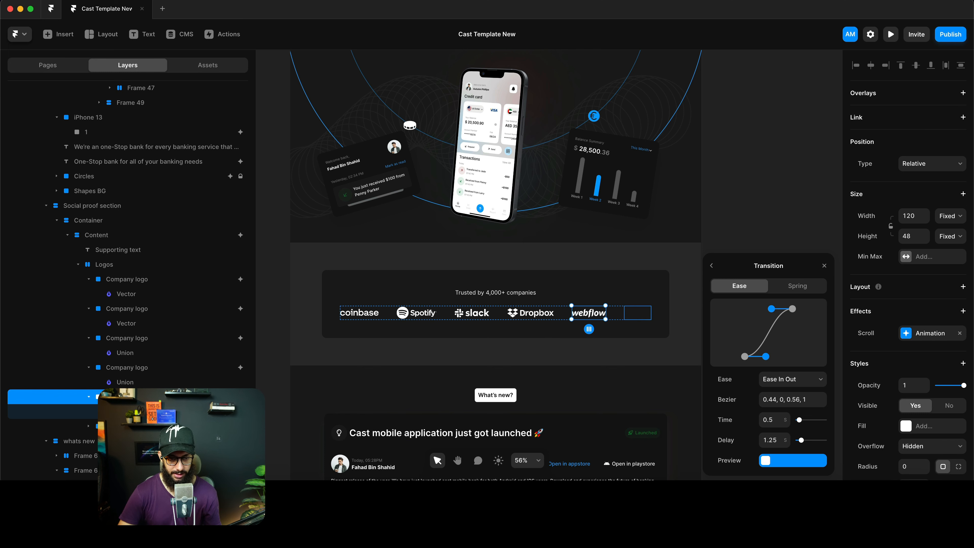
{"action": "left_click", "coordinate": [770, 440]}
{"action": "type", "text": "1.5"}
{"action": "key", "text": "Return"}
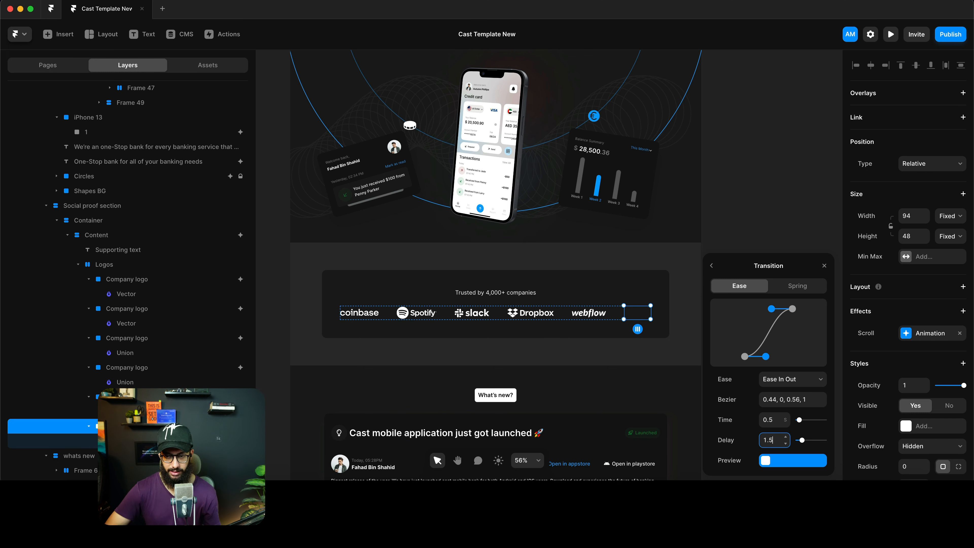
Preview and reload the page to check the staggered logo animation, look over the What's new section, and return to the canvas
{"action": "key", "text": "super+p"}
{"action": "scroll", "coordinate": [791, 193], "scroll_direction": "down", "scroll_amount": 10}
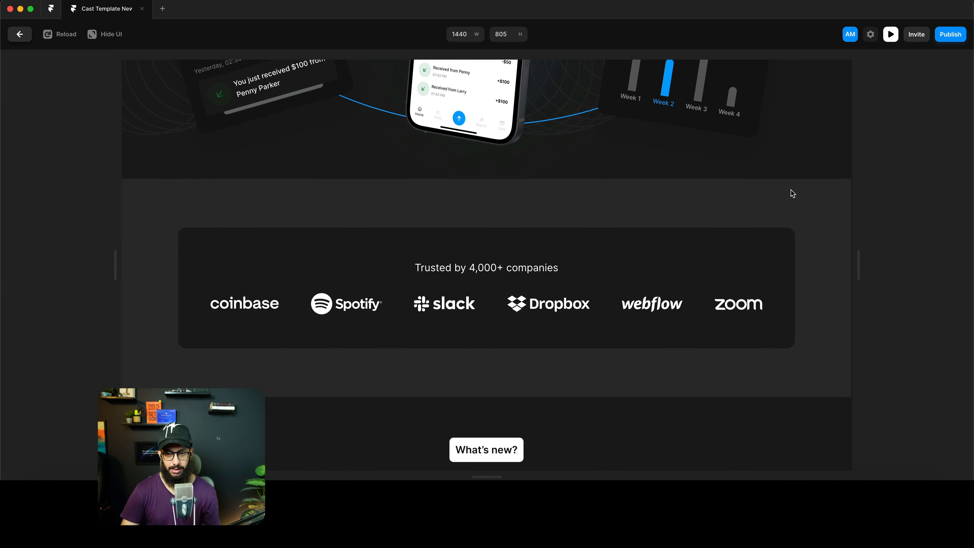
{"action": "key", "text": "super+r"}
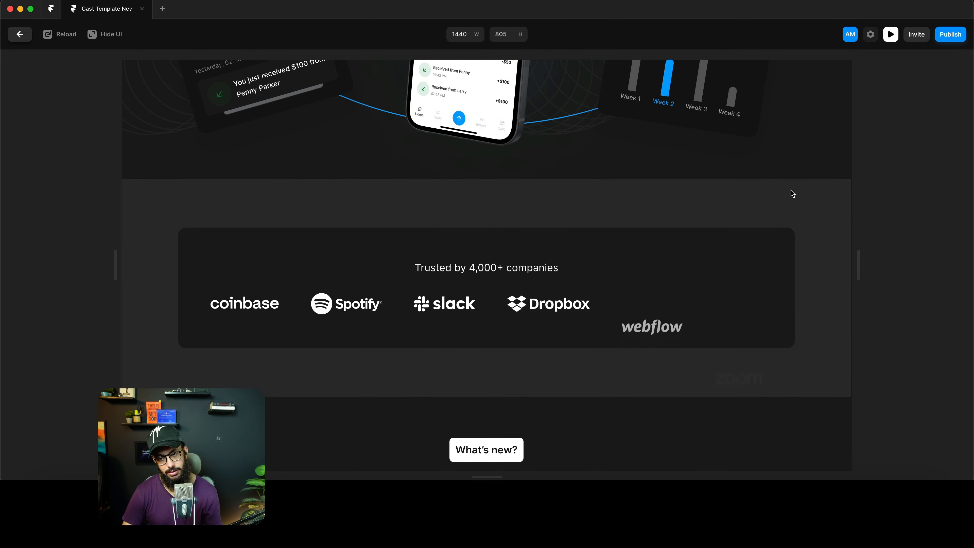
{"action": "scroll", "coordinate": [792, 193], "scroll_direction": "up", "scroll_amount": 10}
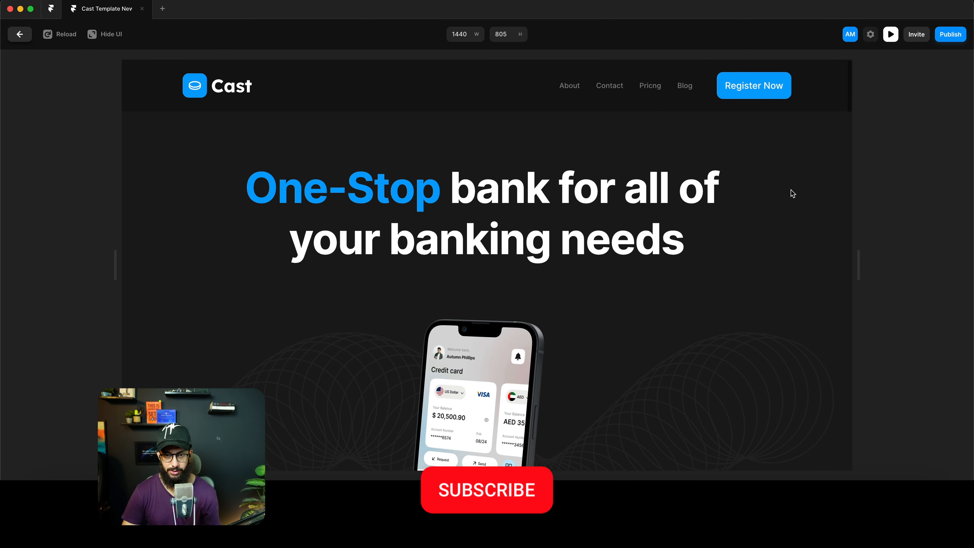
{"action": "key", "text": "super+r"}
{"action": "scroll", "coordinate": [791, 190], "scroll_direction": "down", "scroll_amount": 10}
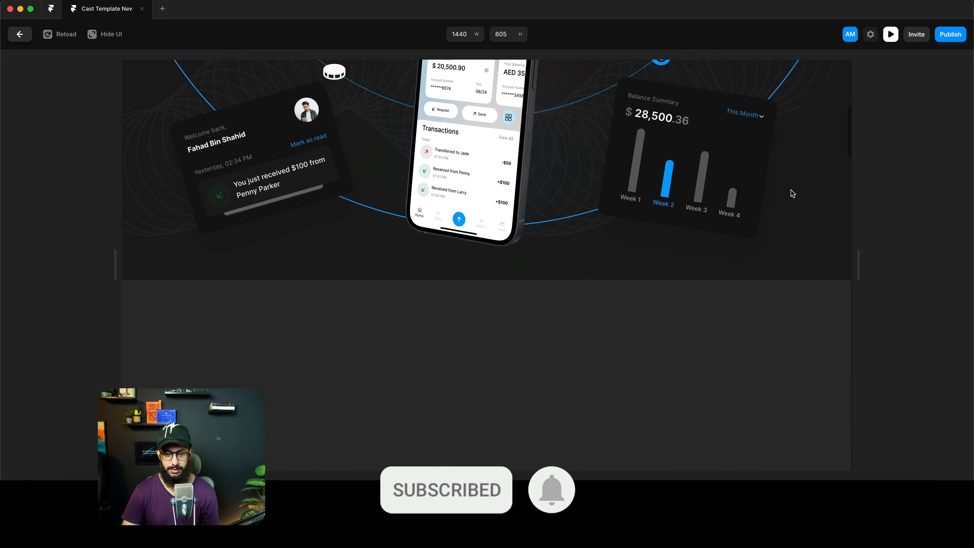
{"action": "scroll", "coordinate": [790, 189], "scroll_direction": "down", "scroll_amount": 4}
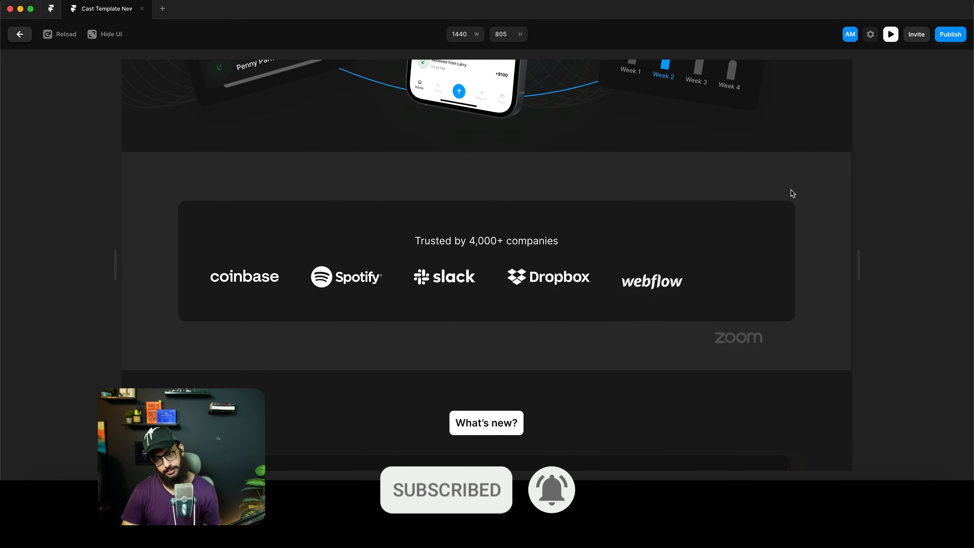
{"action": "scroll", "coordinate": [790, 190], "scroll_direction": "down", "scroll_amount": 6}
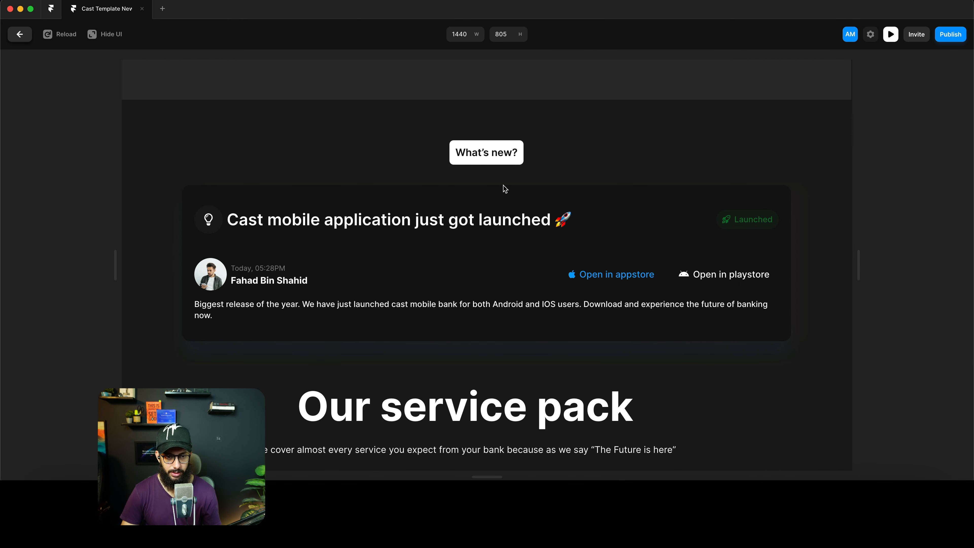
{"action": "key", "text": "Escape"}
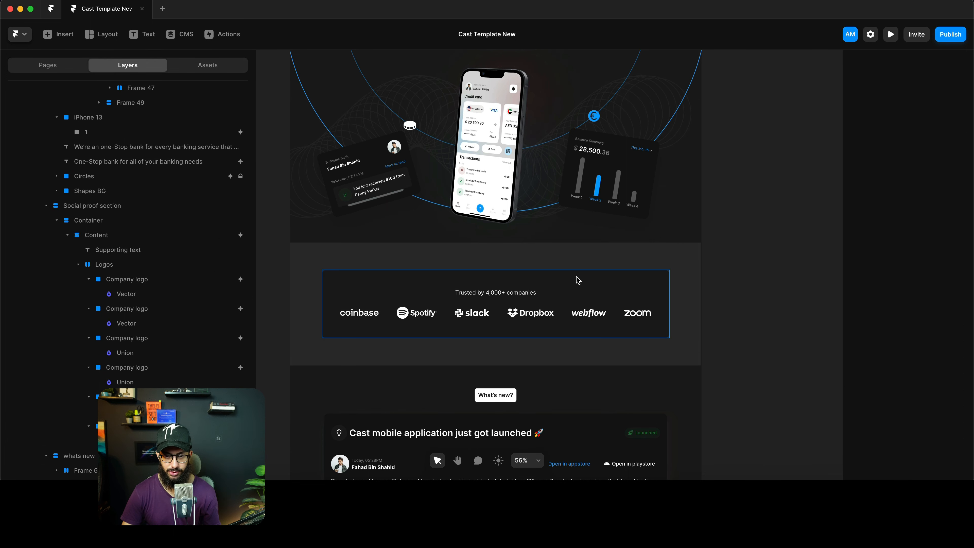
Copy the Content frame's scroll animation again for reuse on another section
{"action": "left_click", "coordinate": [577, 281]}
{"action": "scroll", "coordinate": [905, 249], "scroll_direction": "down", "scroll_amount": 5}
{"action": "right_click", "coordinate": [883, 297]}
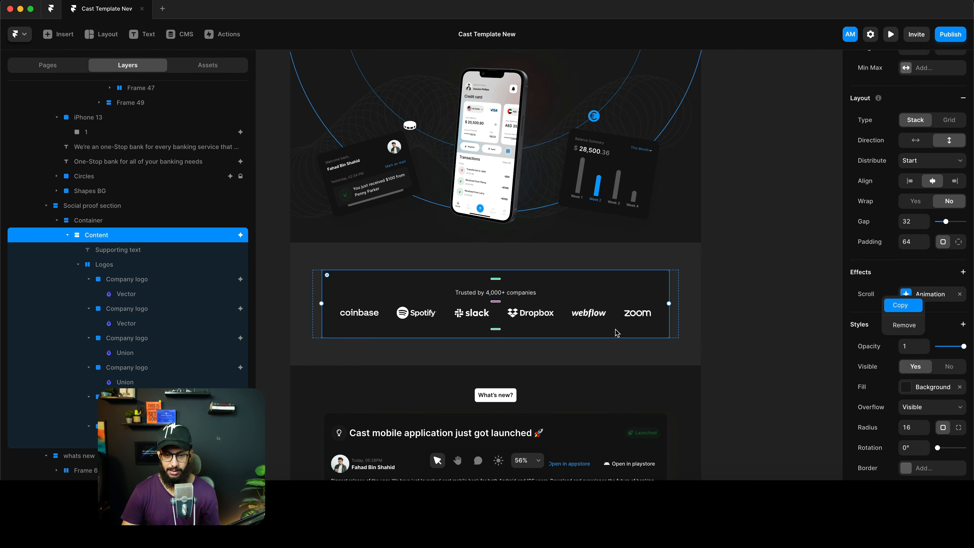
Select Frame 52, the announcement card's content in the What's new section, and paste the copied scroll animation effect onto it
{"action": "scroll", "coordinate": [679, 348], "scroll_direction": "down", "scroll_amount": 5}
{"action": "left_click", "coordinate": [572, 227]}
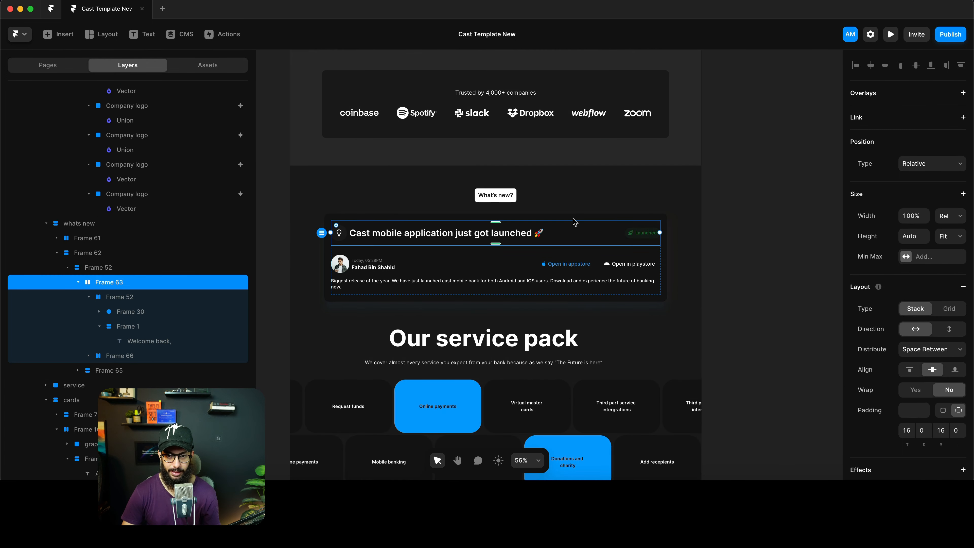
{"action": "left_click", "coordinate": [573, 217]}
{"action": "right_click", "coordinate": [571, 222]}
{"action": "left_click", "coordinate": [557, 218]}
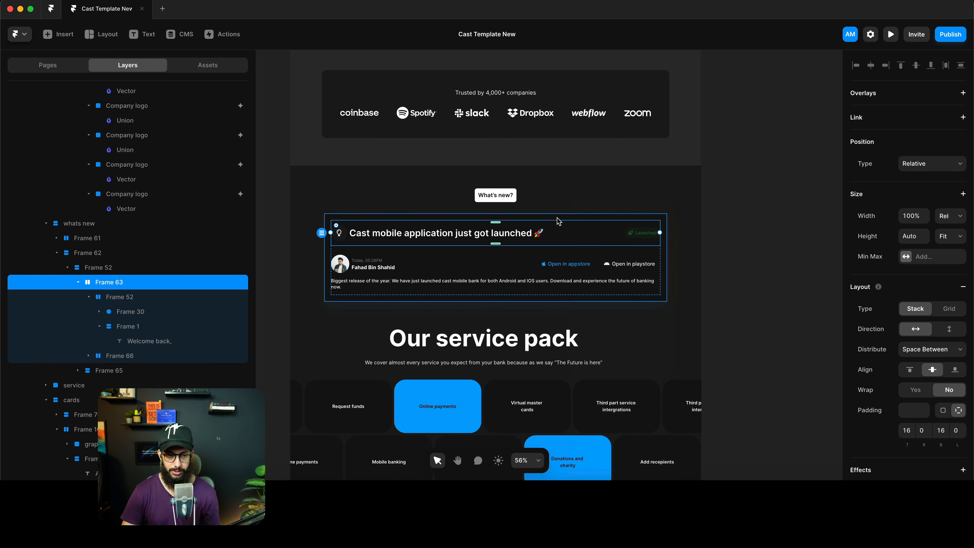
{"action": "key", "text": "Escape"}
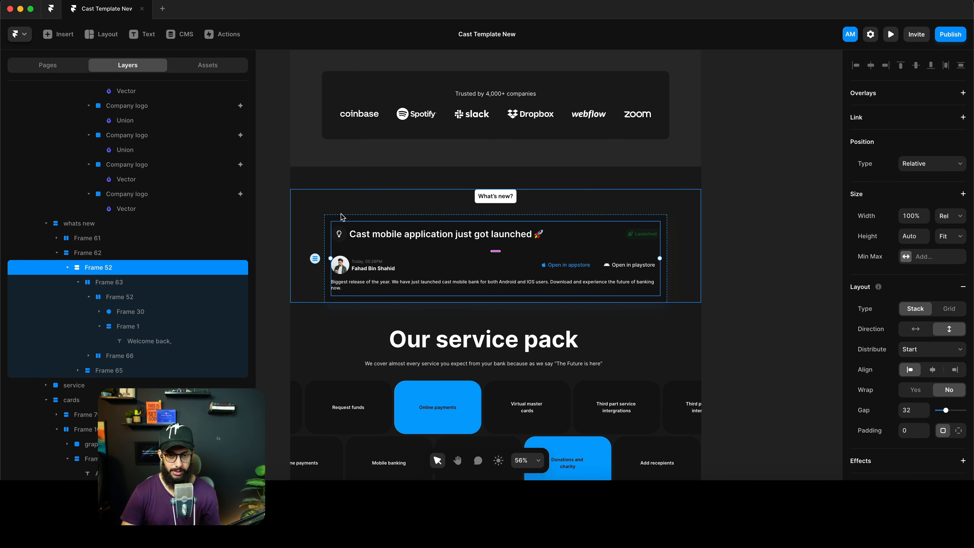
{"action": "scroll", "coordinate": [341, 218], "scroll_direction": "up", "scroll_amount": 1}
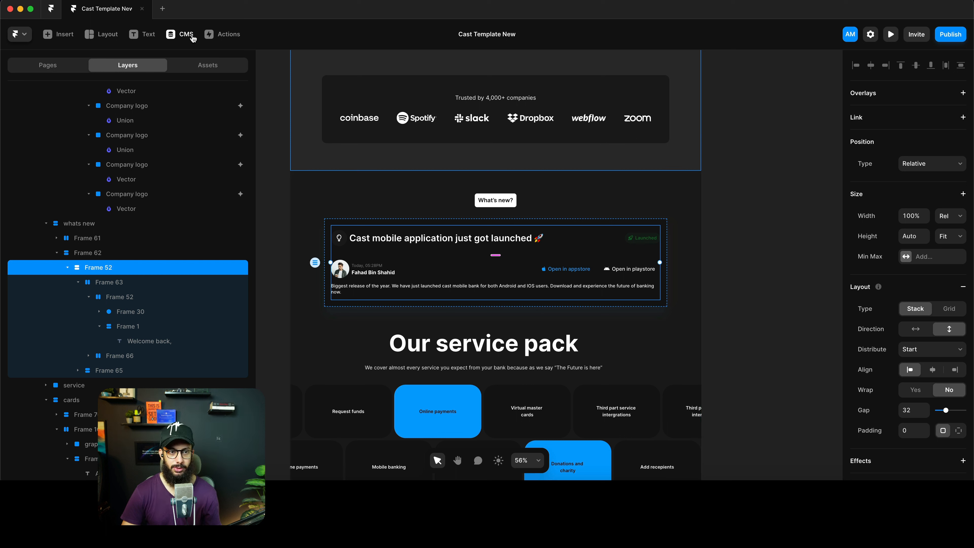
{"action": "left_click", "coordinate": [25, 33]}
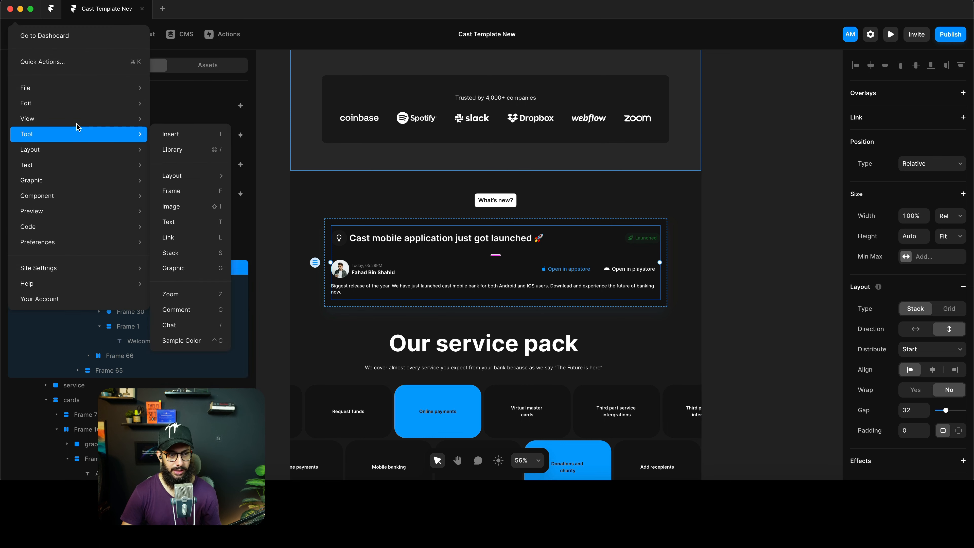
{"action": "mouse_move", "coordinate": [79, 103]}
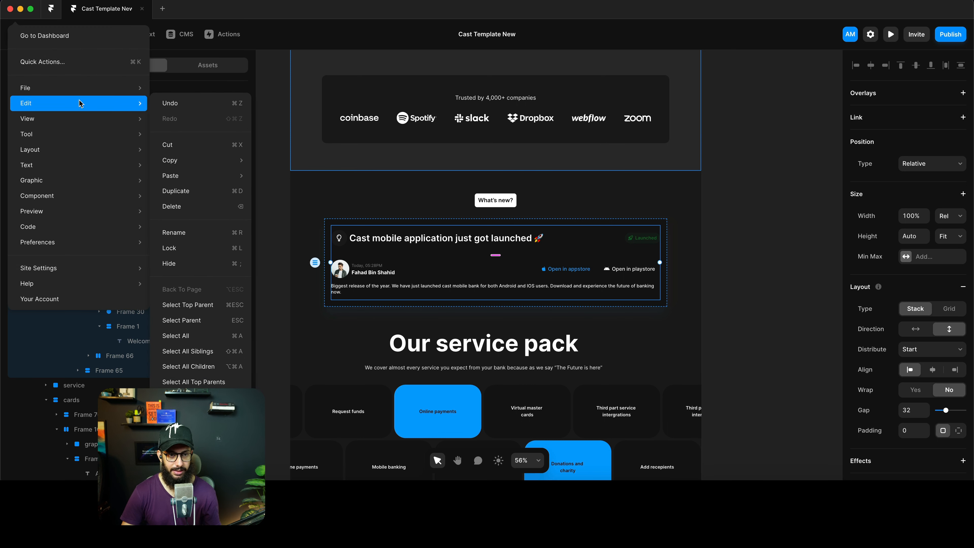
{"action": "mouse_move", "coordinate": [203, 180]}
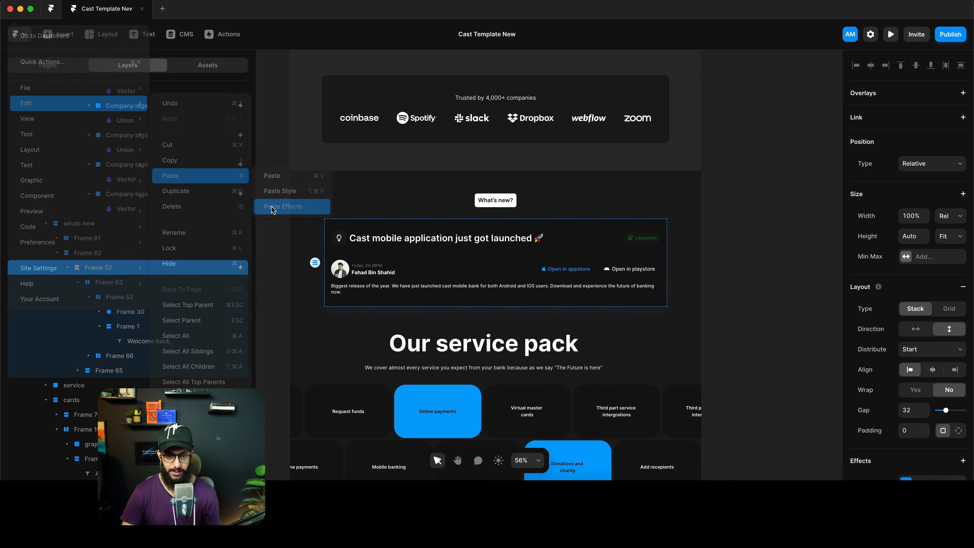
Try to paste the copied scroll animation effect onto Frame 52 and check the What's new card in preview
{"action": "left_click", "coordinate": [271, 206]}
{"action": "key", "text": "super+p"}
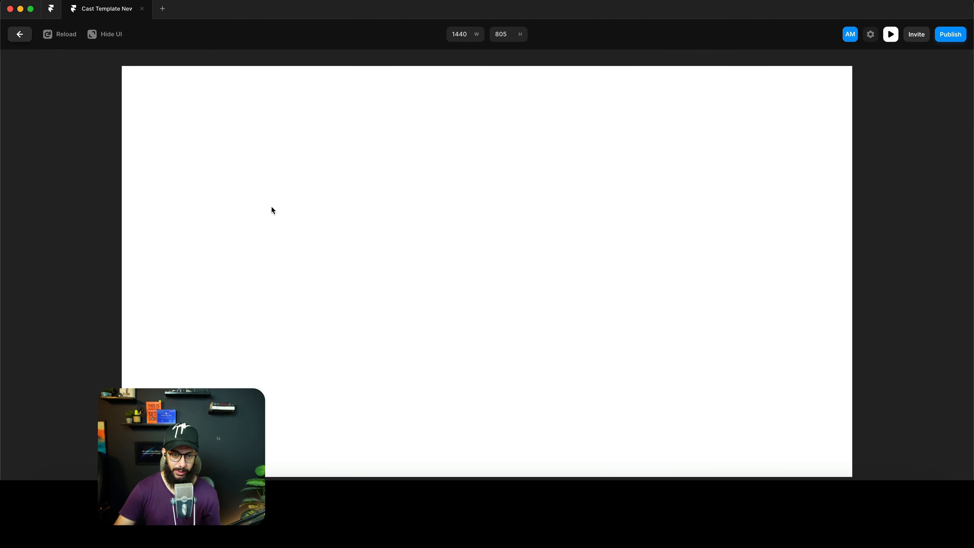
{"action": "scroll", "coordinate": [351, 188], "scroll_direction": "down", "scroll_amount": 15}
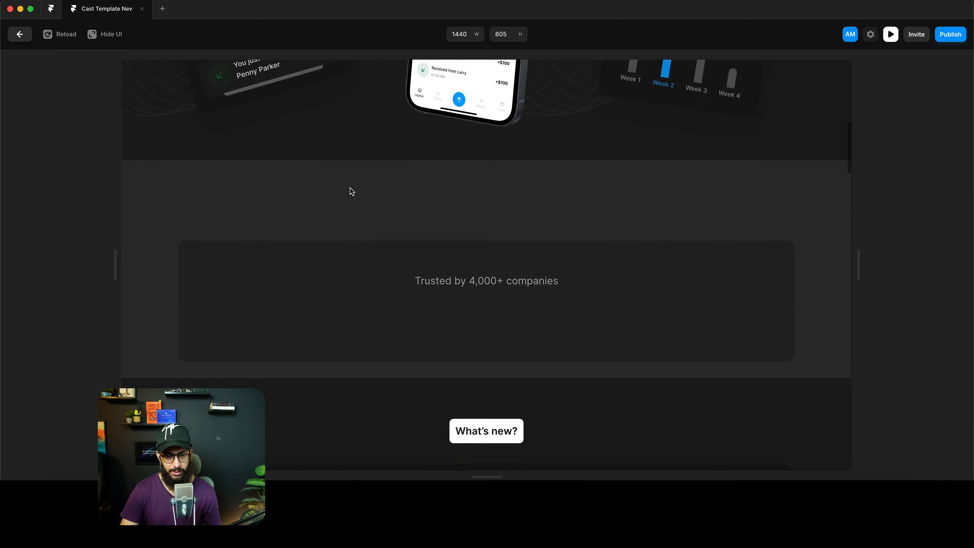
{"action": "scroll", "coordinate": [350, 188], "scroll_direction": "down", "scroll_amount": 1}
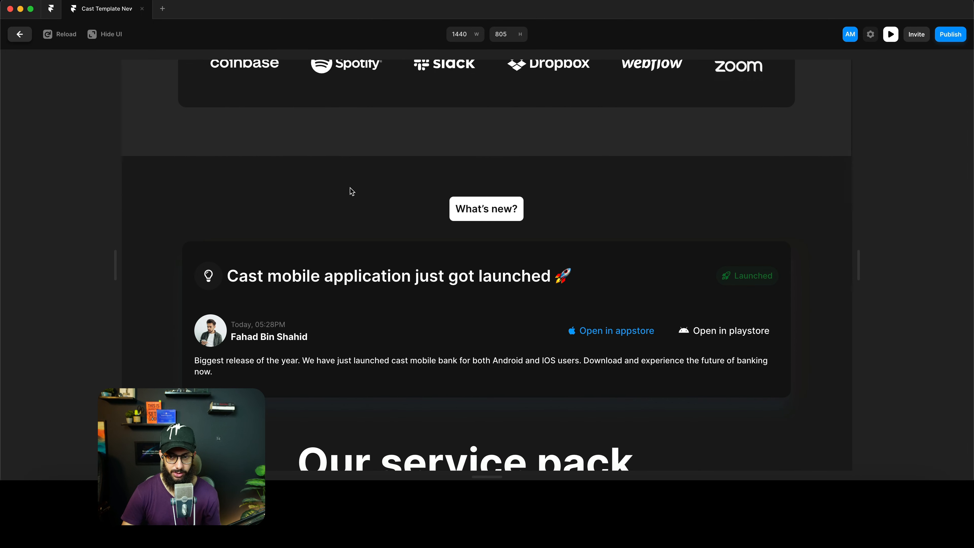
{"action": "key", "text": "Escape"}
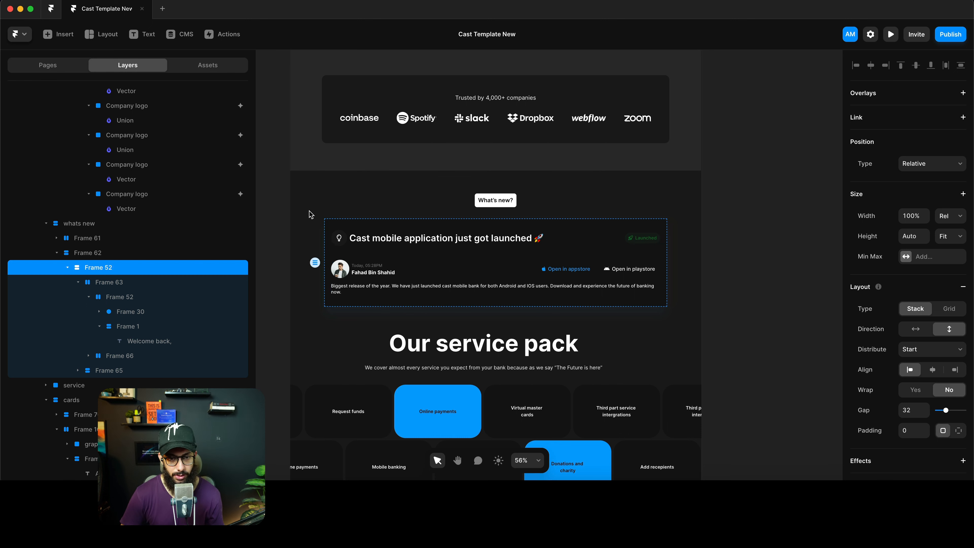
Paste the copied scroll animation effect onto Frame 62, the announcement card in the What's new section
{"action": "left_click", "coordinate": [102, 257]}
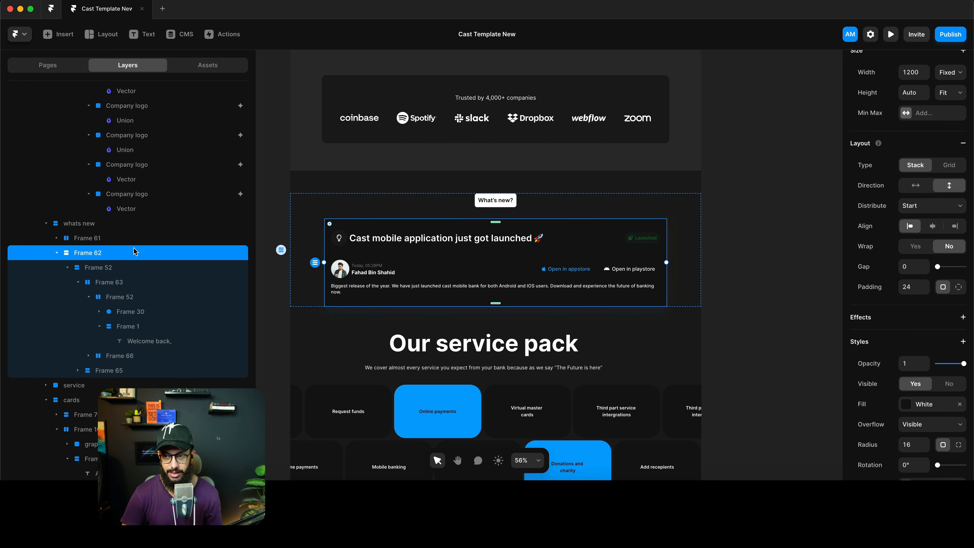
{"action": "right_click", "coordinate": [111, 254]}
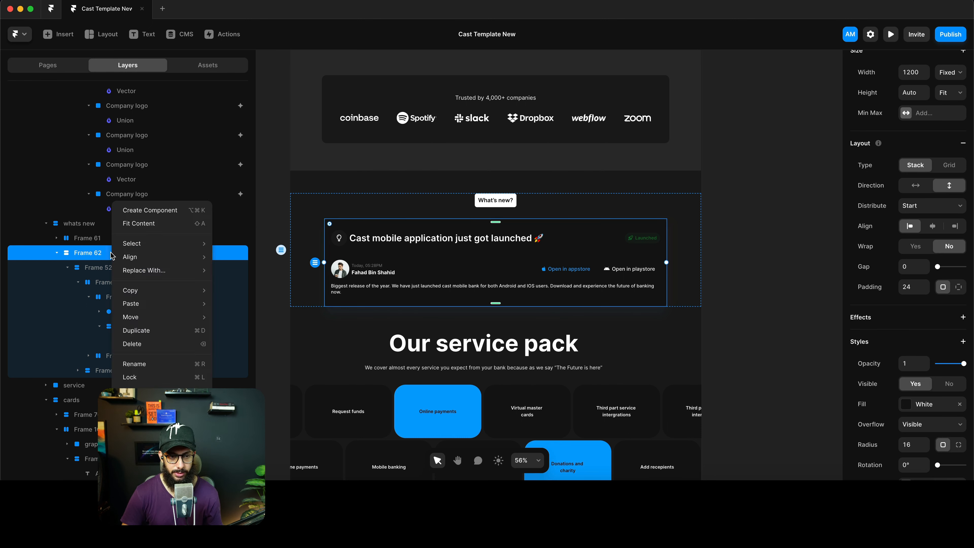
{"action": "mouse_move", "coordinate": [184, 303]}
{"action": "left_click", "coordinate": [230, 330]}
Preview the page to check the announcement card's scroll animation, look over the Our service pack section, and return to the canvas
{"action": "key", "text": "super+p"}
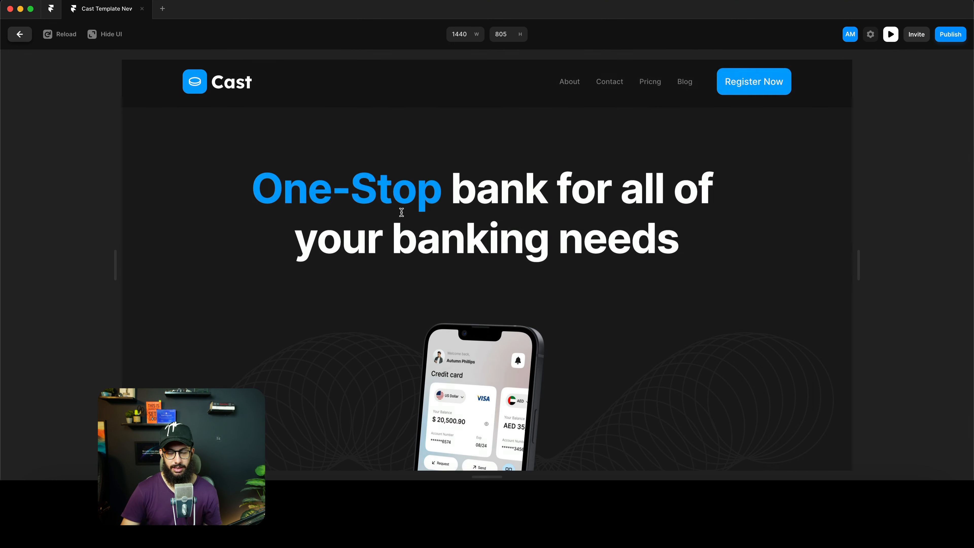
{"action": "scroll", "coordinate": [402, 212], "scroll_direction": "down", "scroll_amount": 5}
{"action": "scroll", "coordinate": [402, 212], "scroll_direction": "down", "scroll_amount": 10}
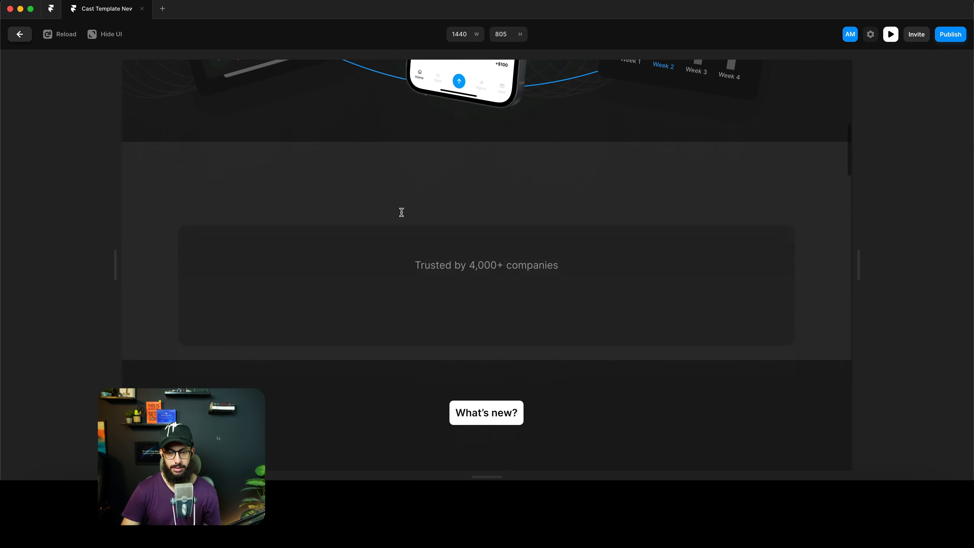
{"action": "scroll", "coordinate": [401, 212], "scroll_direction": "down", "scroll_amount": 3}
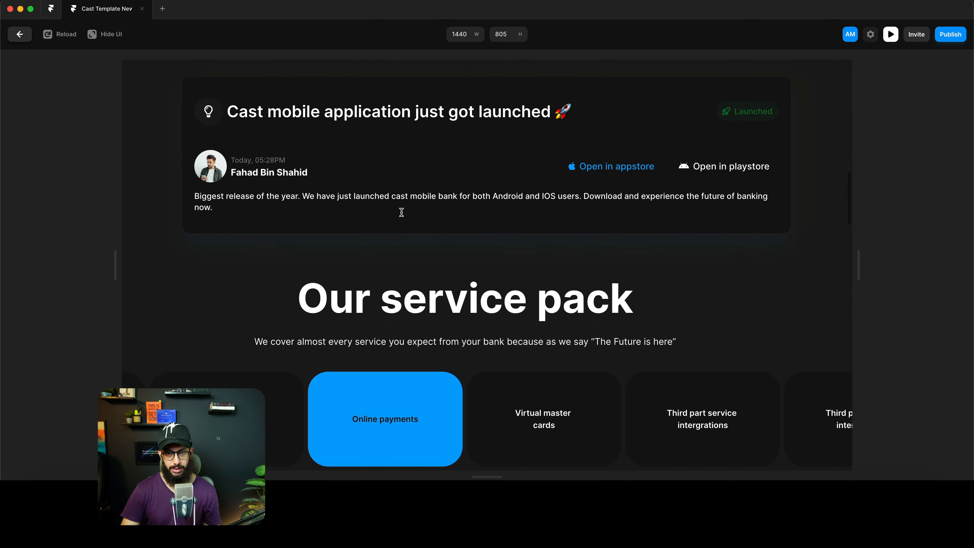
{"action": "scroll", "coordinate": [447, 230], "scroll_direction": "down", "scroll_amount": 2}
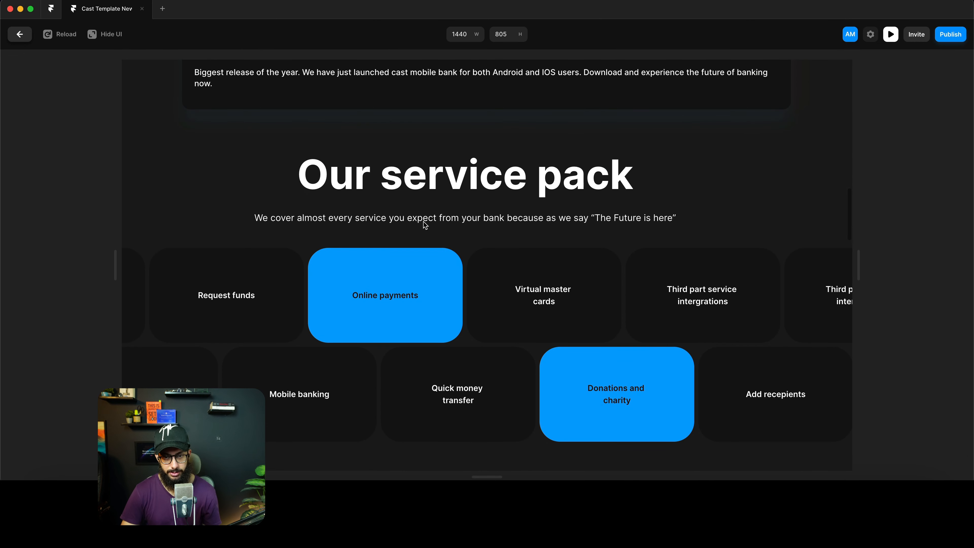
{"action": "left_click_drag", "start_coordinate": [304, 172], "coordinate": [617, 209]}
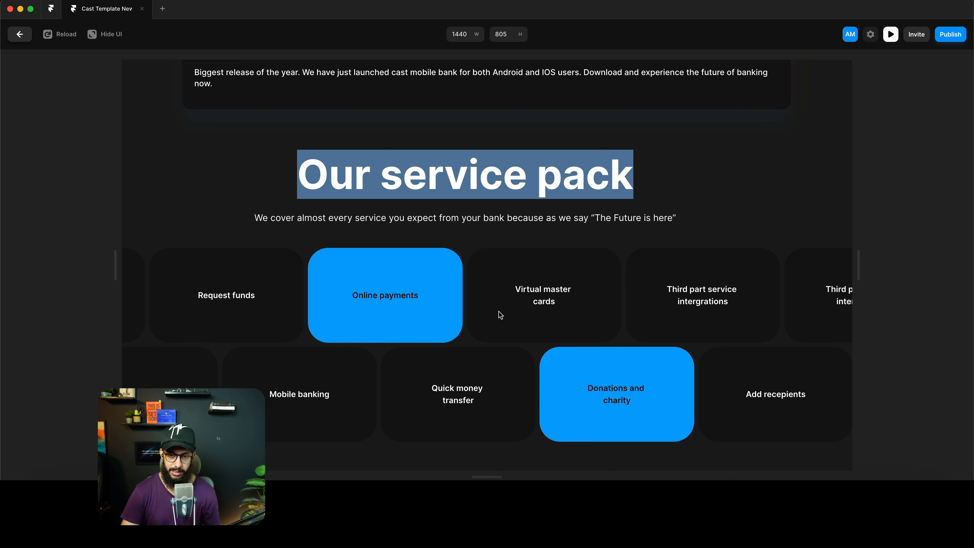
{"action": "scroll", "coordinate": [324, 253], "scroll_direction": "down", "scroll_amount": 2}
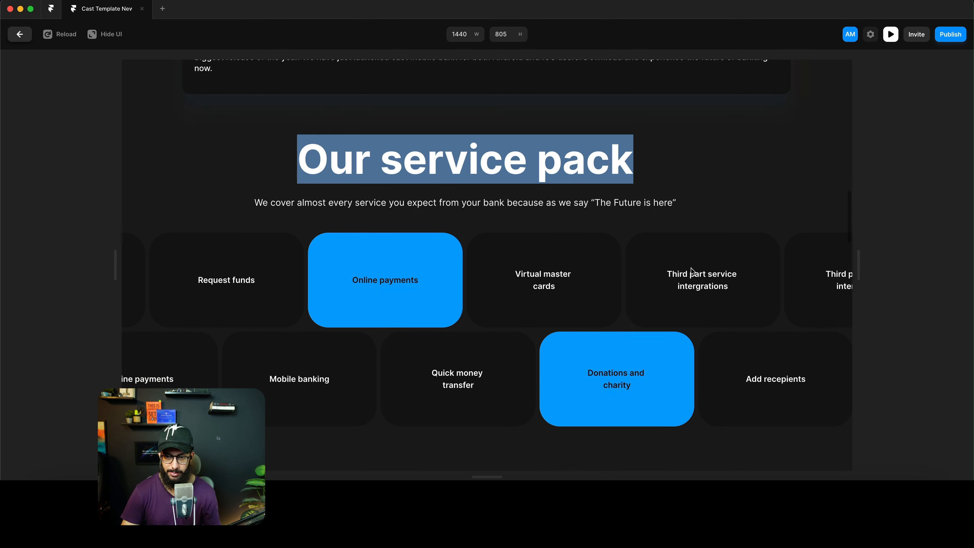
{"action": "key", "text": "Escape"}
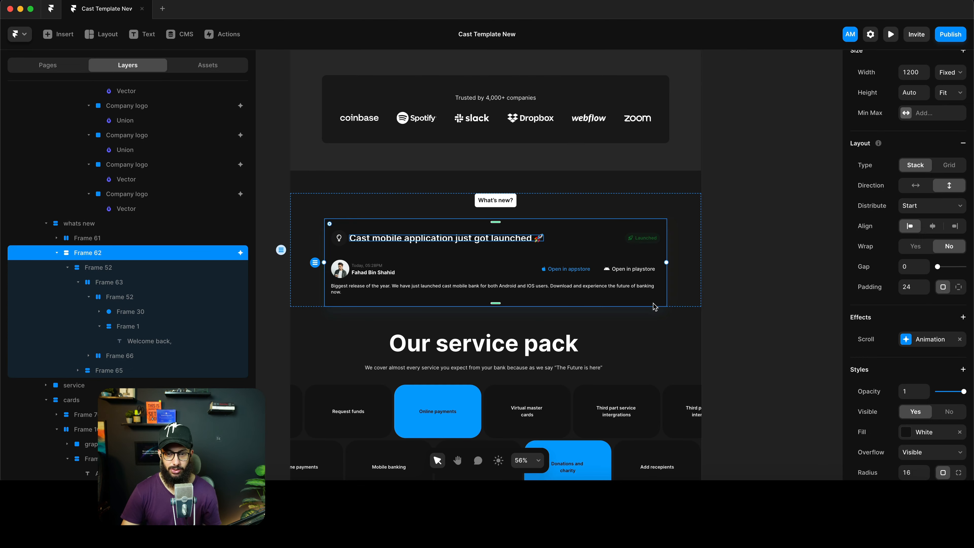
Rename Frame 72, the upper row of service cards in the service section, to Top Row
{"action": "scroll", "coordinate": [568, 352], "scroll_direction": "down", "scroll_amount": 3}
{"action": "left_click", "coordinate": [568, 352]}
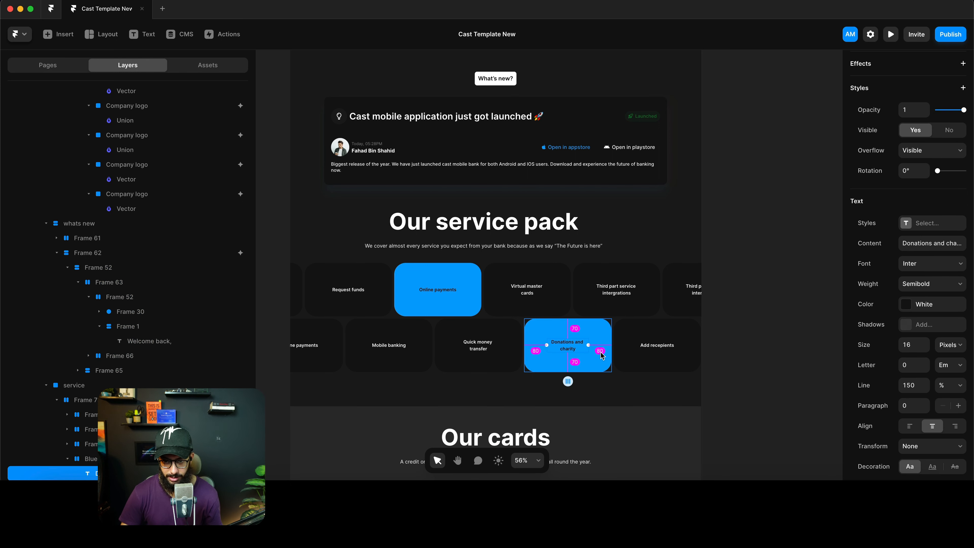
{"action": "scroll", "coordinate": [601, 354], "scroll_direction": "up", "scroll_amount": 5}
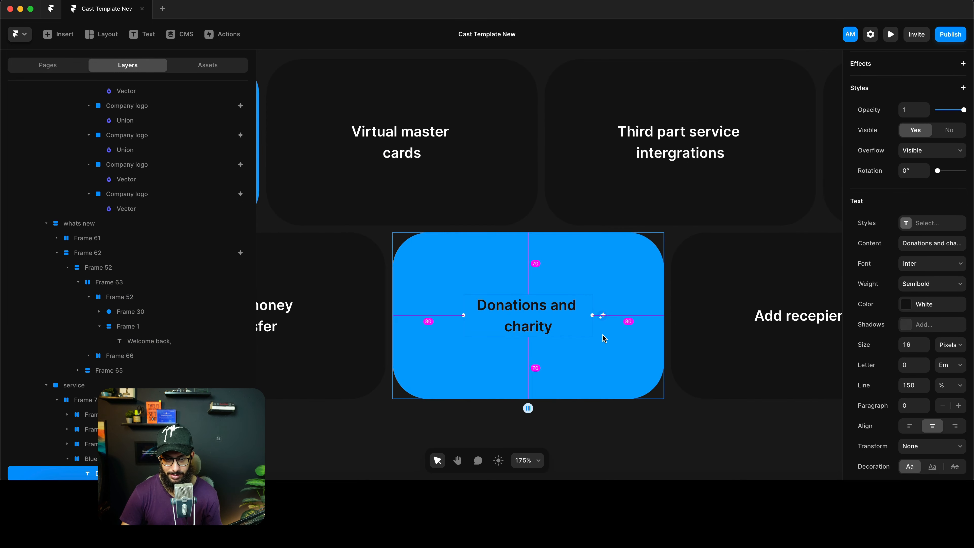
{"action": "scroll", "coordinate": [603, 335], "scroll_direction": "down", "scroll_amount": 5}
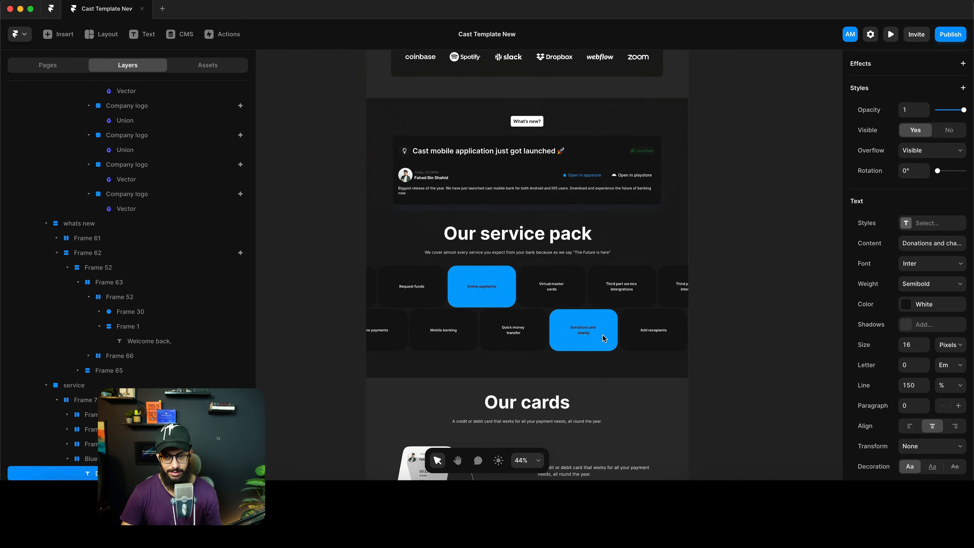
{"action": "left_click", "coordinate": [560, 301]}
{"action": "key", "text": "Escape"}
{"action": "left_click", "coordinate": [108, 287]}
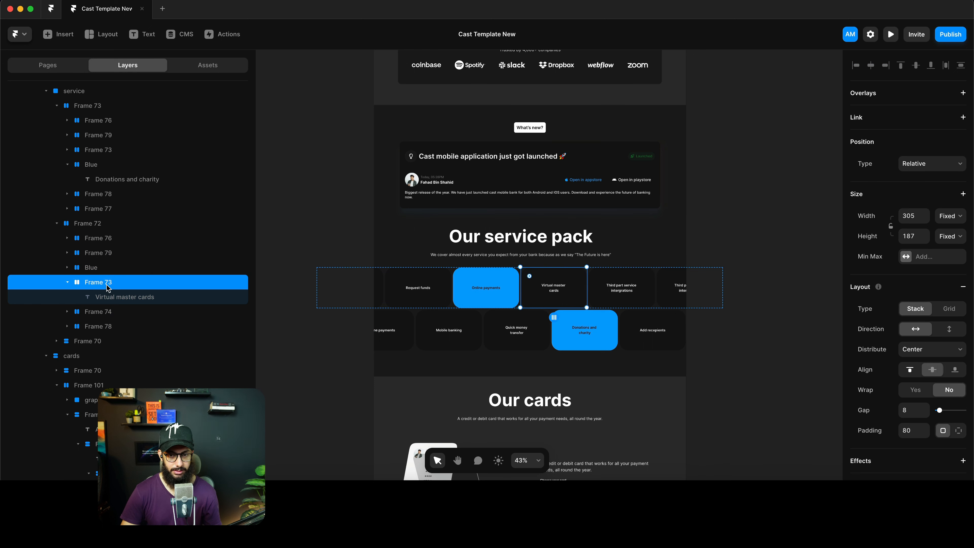
{"action": "left_click", "coordinate": [88, 223]}
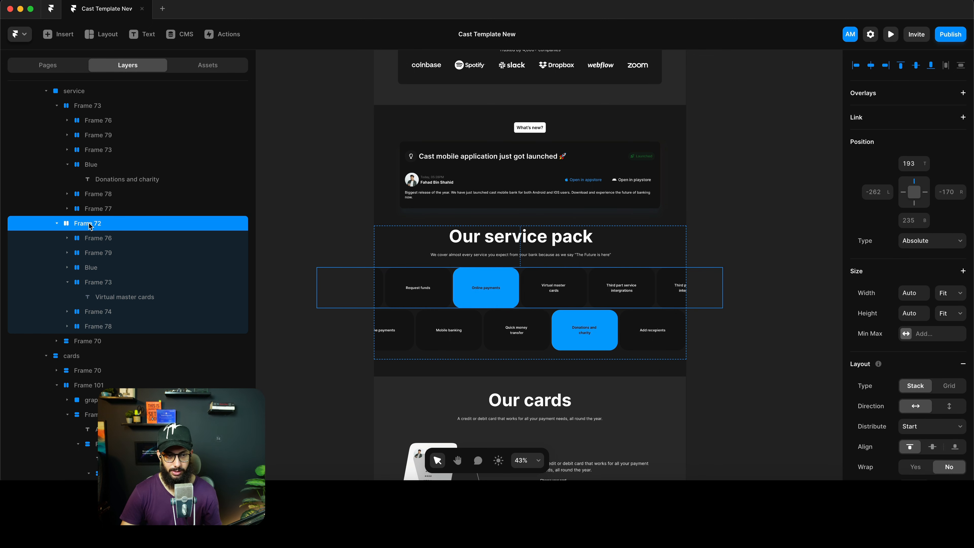
{"action": "double_click", "coordinate": [89, 223]}
{"action": "type", "text": "Top Row"}
{"action": "key", "text": "Return"}
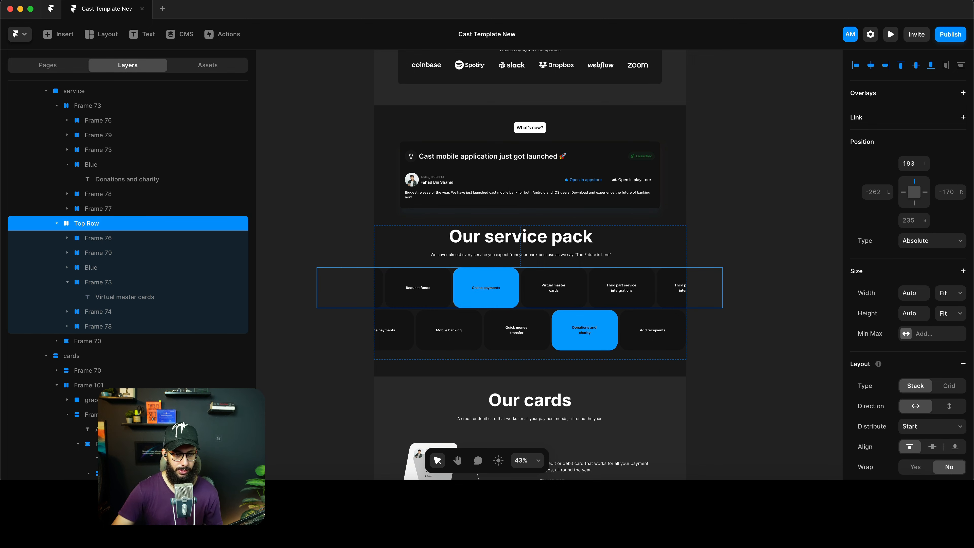
Rename the lower row of service cards, Frame 73 directly under the service section, to Bottom Row
{"action": "left_click", "coordinate": [86, 341]}
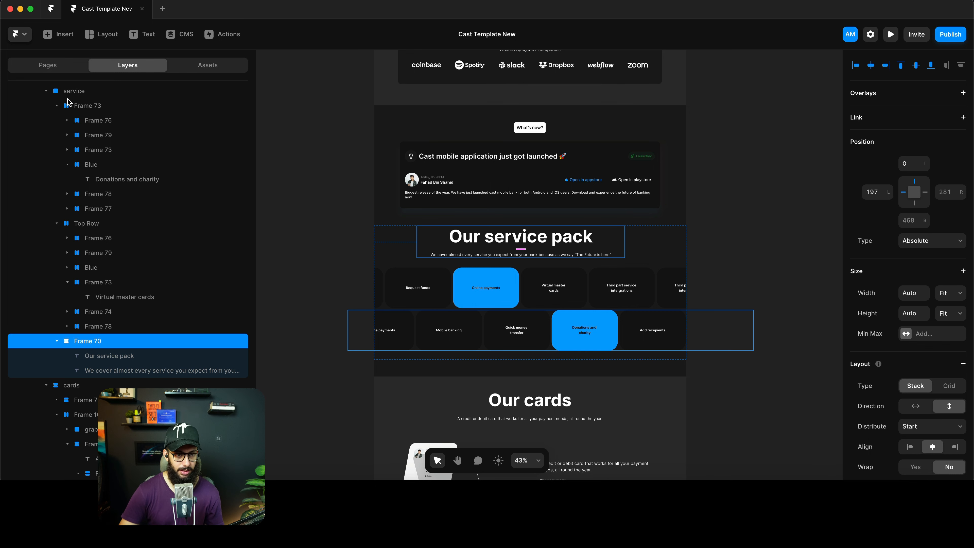
{"action": "left_click", "coordinate": [88, 105]}
{"action": "double_click", "coordinate": [87, 105]}
{"action": "type", "text": "Bottom Row"}
{"action": "key", "text": "Return"}
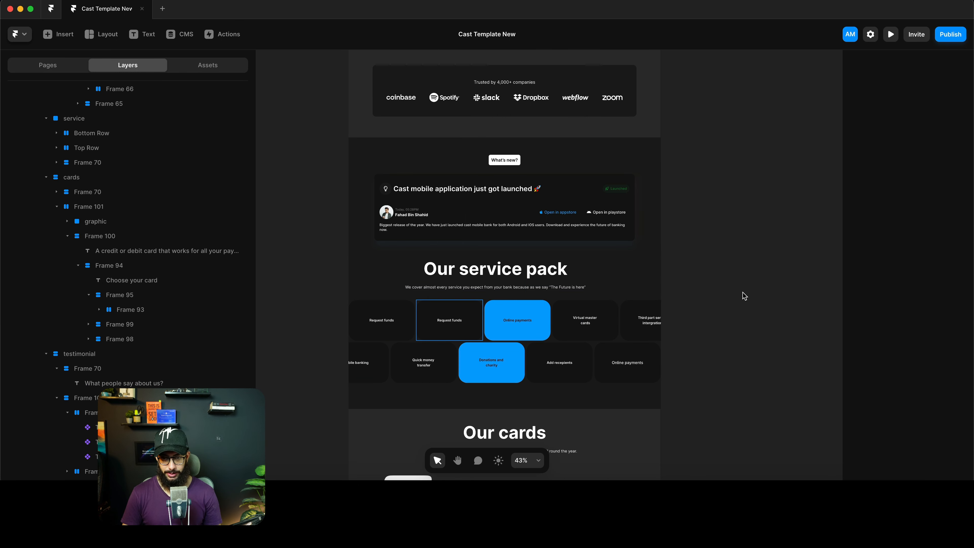
Select the Top Row frame of the Our service pack section and bring its effect settings into reach
{"action": "left_click", "coordinate": [553, 307]}
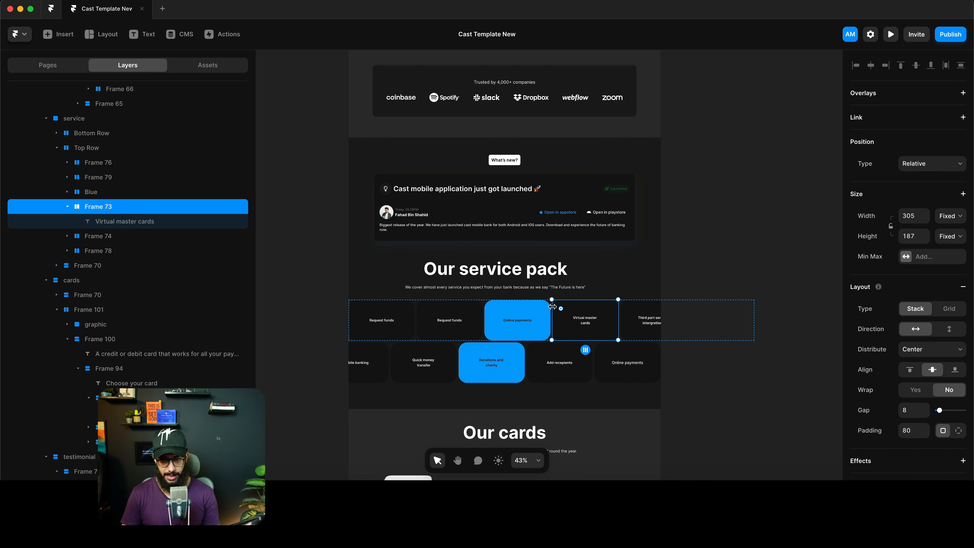
{"action": "left_click", "coordinate": [123, 146]}
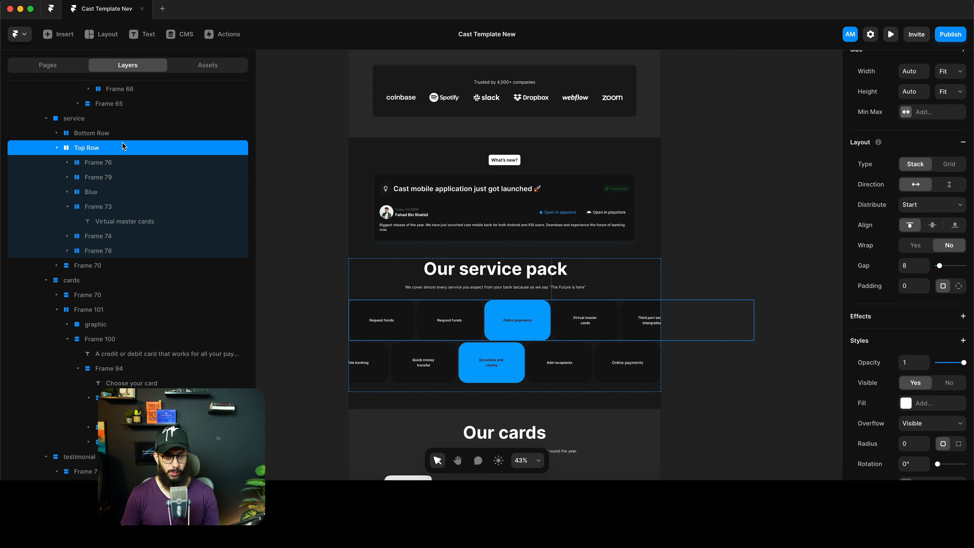
{"action": "scroll", "coordinate": [955, 252], "scroll_direction": "down", "scroll_amount": 5}
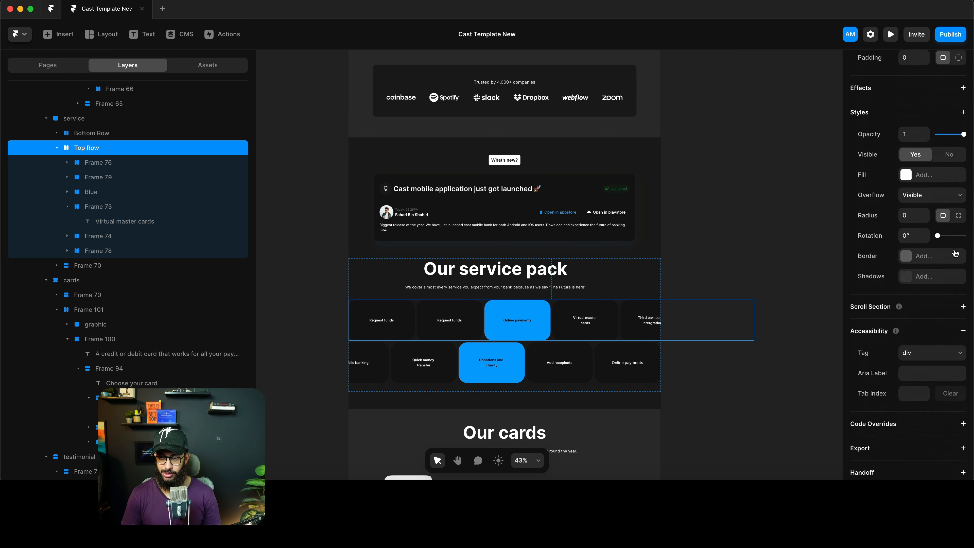
{"action": "left_click", "coordinate": [963, 194]}
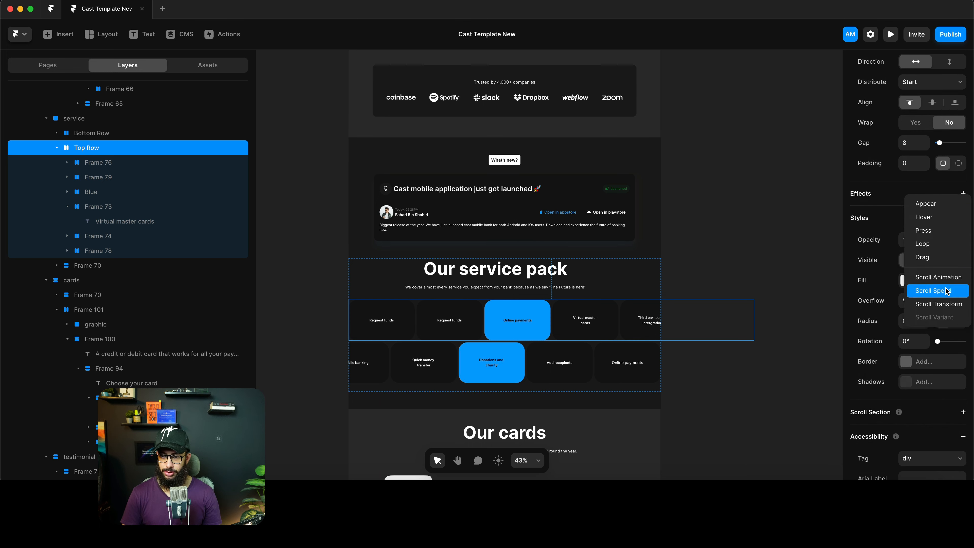
{"action": "left_click", "coordinate": [948, 279]}
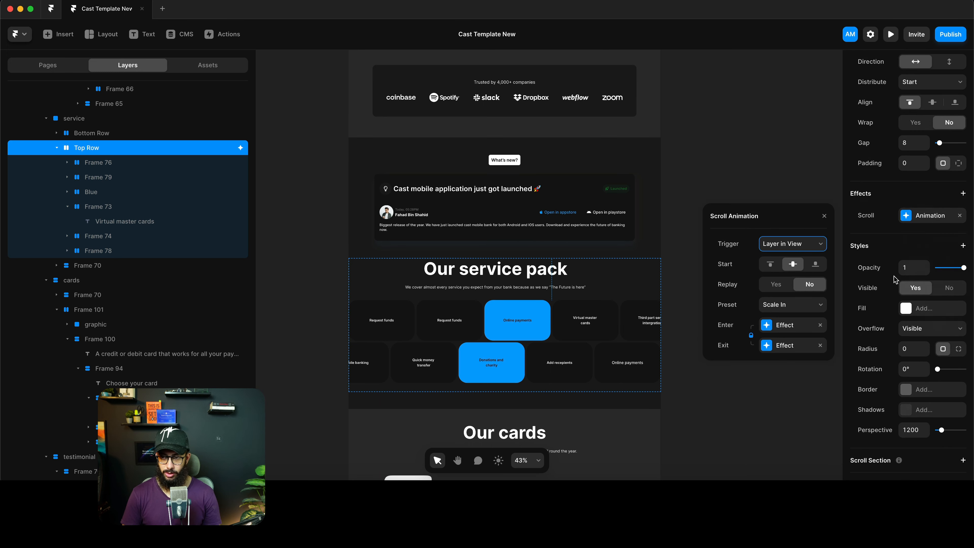
{"action": "left_click", "coordinate": [795, 243]}
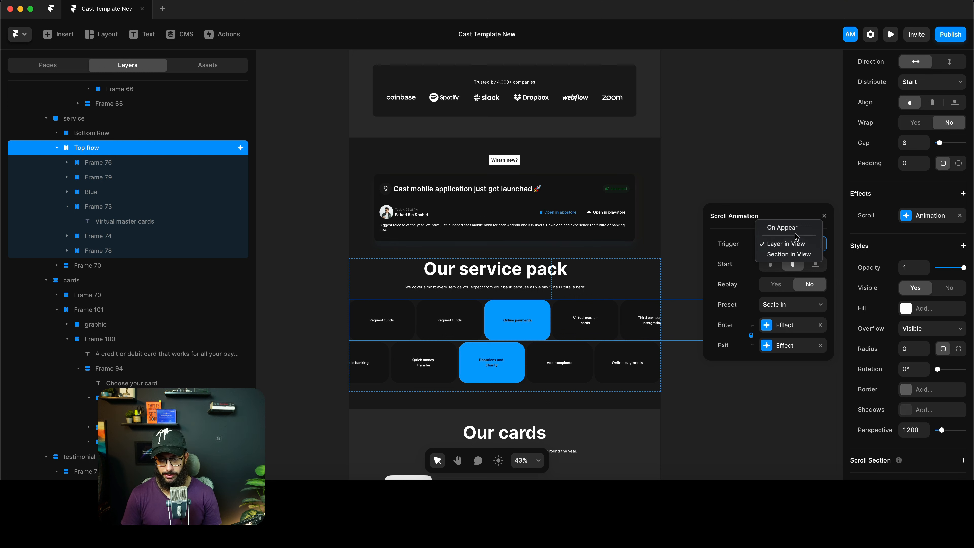
{"action": "left_click", "coordinate": [794, 244]}
{"action": "left_click", "coordinate": [960, 216]}
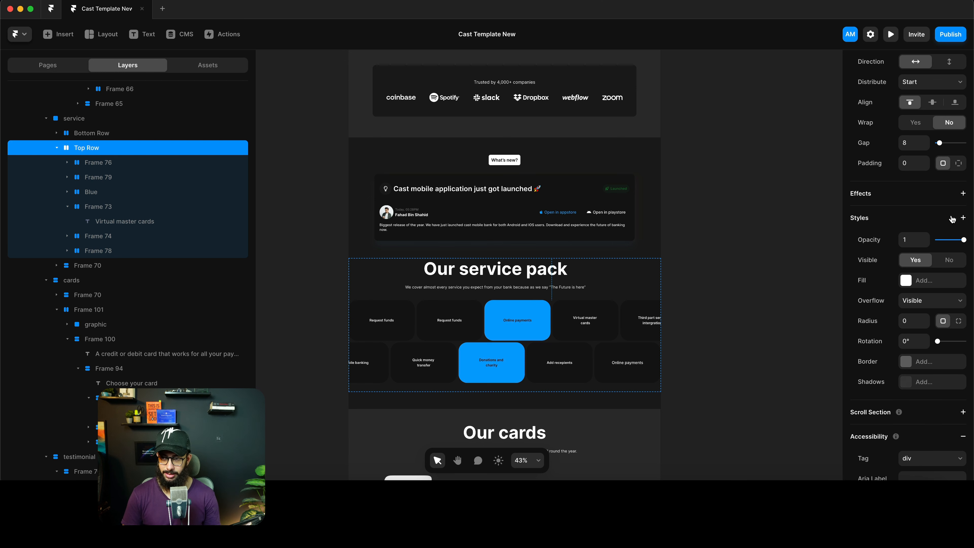
Add a Scroll Transform effect to Top Row and set the horizontal offset of its To state to -500
{"action": "left_click", "coordinate": [962, 193]}
{"action": "left_click", "coordinate": [936, 305]}
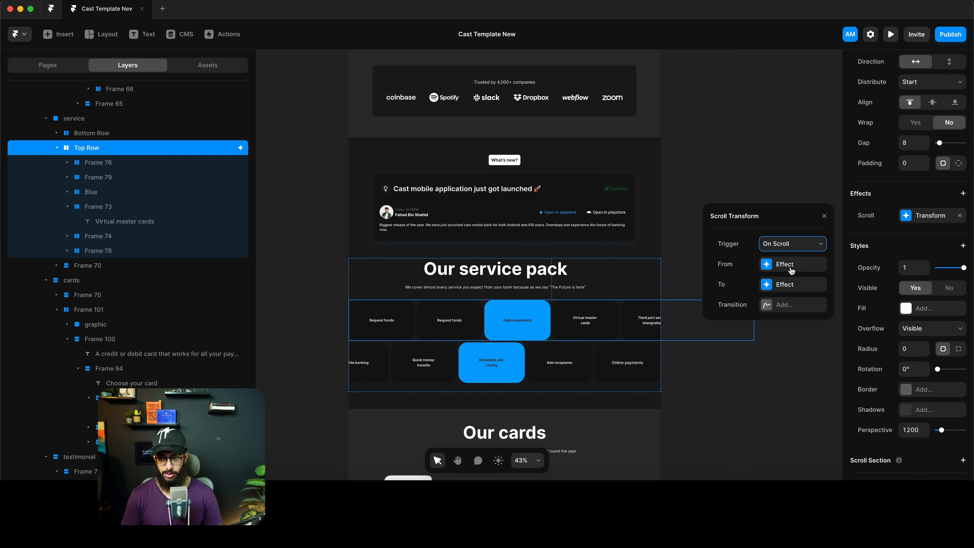
{"action": "left_click", "coordinate": [774, 285]}
{"action": "left_click", "coordinate": [772, 304]}
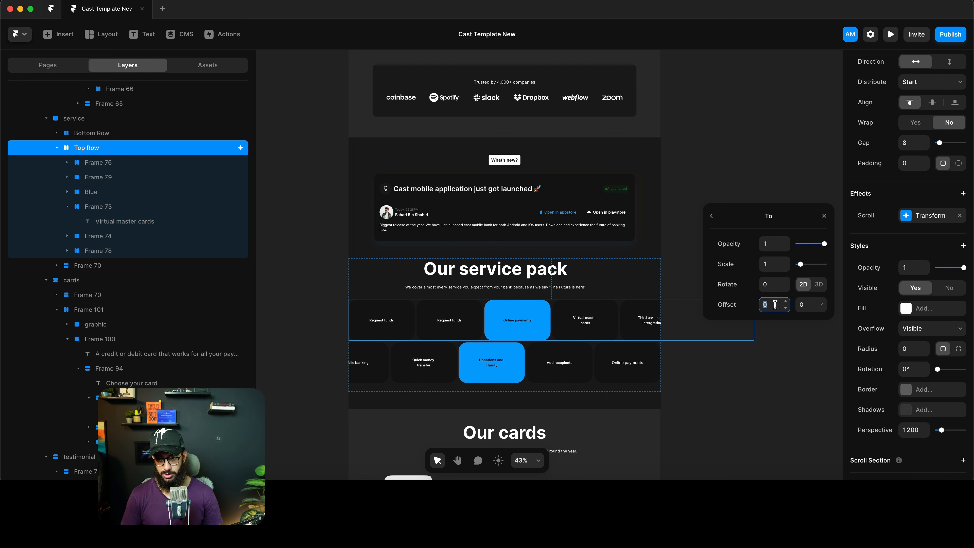
{"action": "type", "text": "-300"}
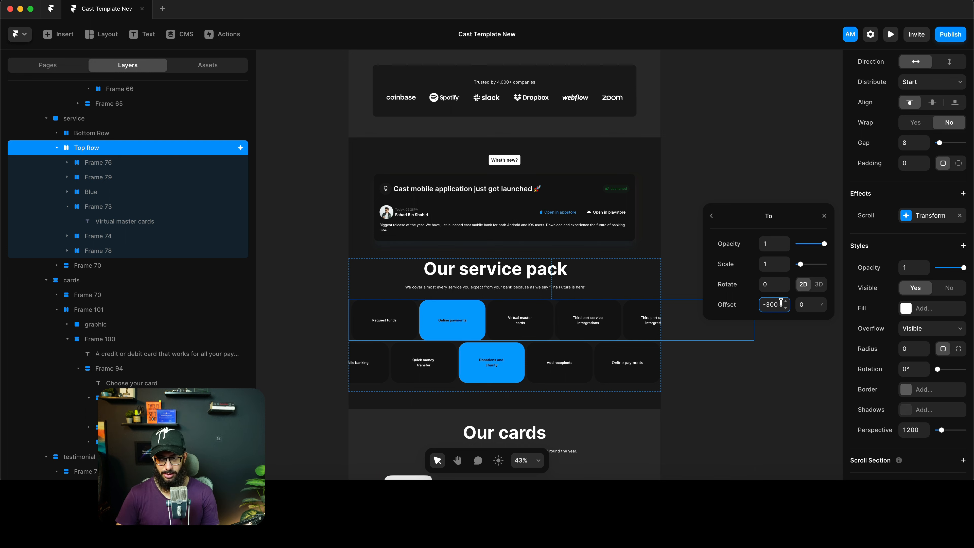
{"action": "key", "text": "Left"}
{"action": "key", "text": "Delete"}
{"action": "type", "text": "5"}
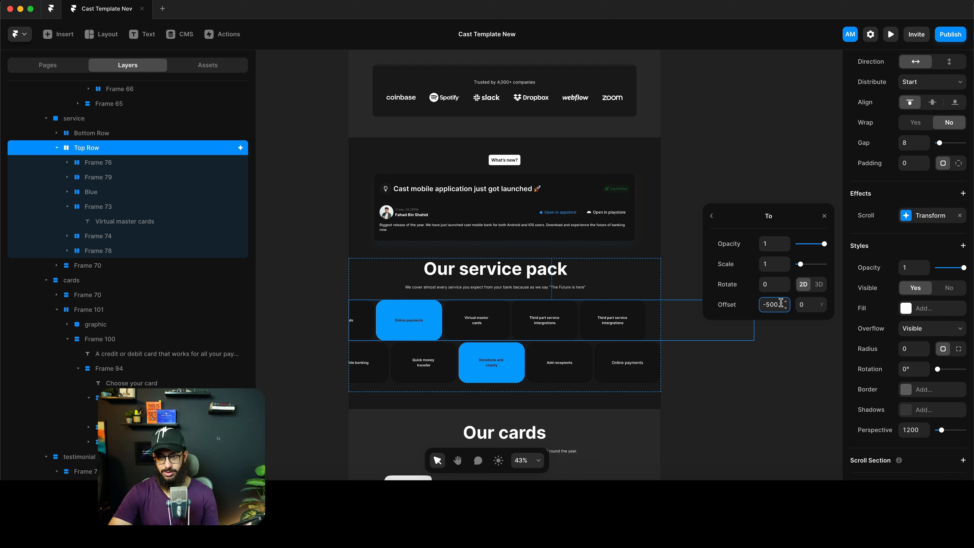
Preview the page, check how the top row of service cards transforms on scrolling, and return to the canvas
{"action": "key", "text": "super+p"}
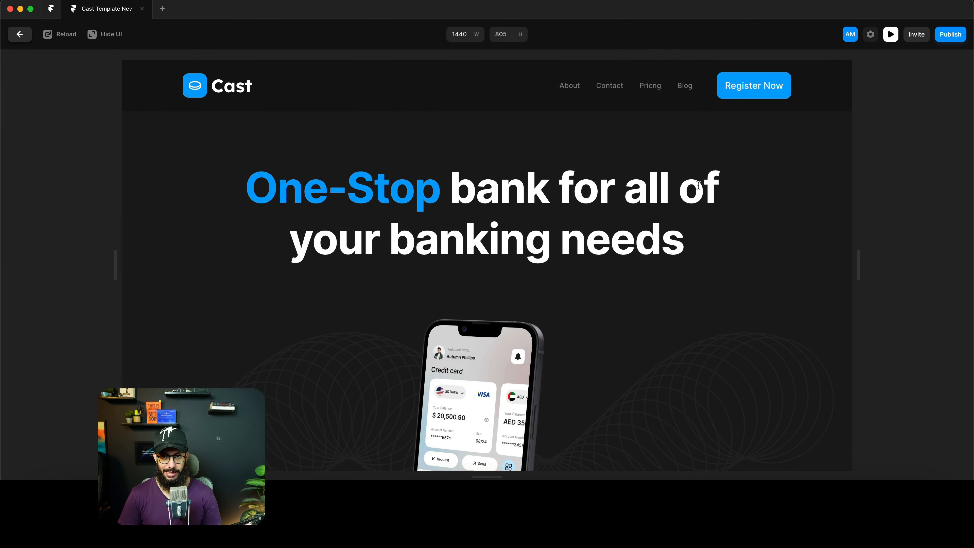
{"action": "scroll", "coordinate": [698, 185], "scroll_direction": "down", "scroll_amount": 10}
{"action": "scroll", "coordinate": [698, 186], "scroll_direction": "down", "scroll_amount": 10}
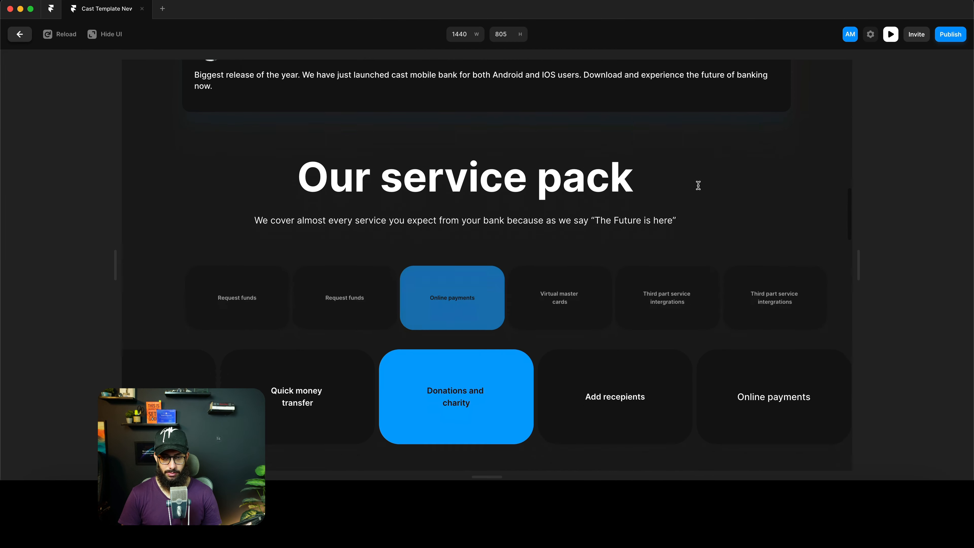
{"action": "scroll", "coordinate": [698, 185], "scroll_direction": "up", "scroll_amount": 5}
{"action": "scroll", "coordinate": [697, 186], "scroll_direction": "down", "scroll_amount": 8}
{"action": "scroll", "coordinate": [698, 185], "scroll_direction": "up", "scroll_amount": 2}
{"action": "key", "text": "Escape"}
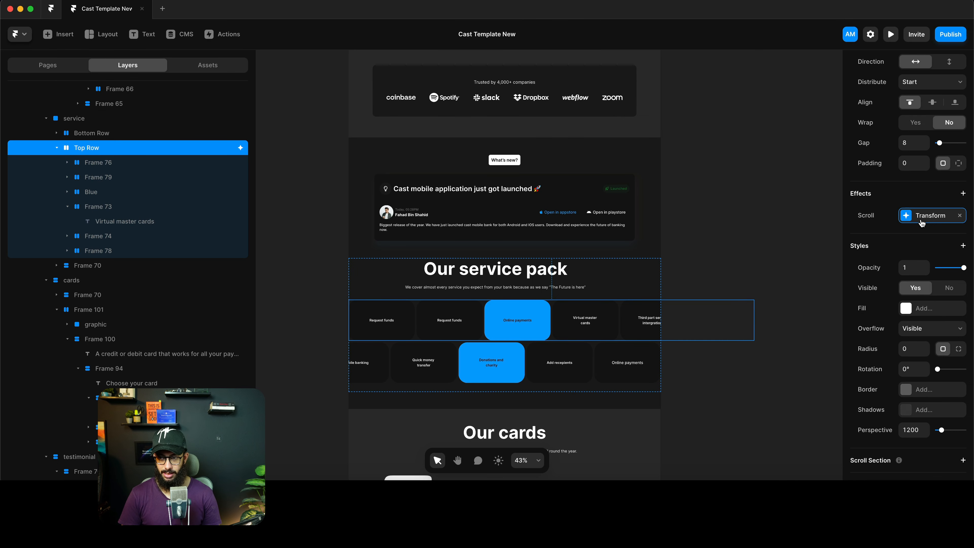
Set the From state of Top Row's Scroll Transform to opacity 1 and full scale
{"action": "left_click", "coordinate": [930, 215]}
{"action": "left_click", "coordinate": [789, 287]}
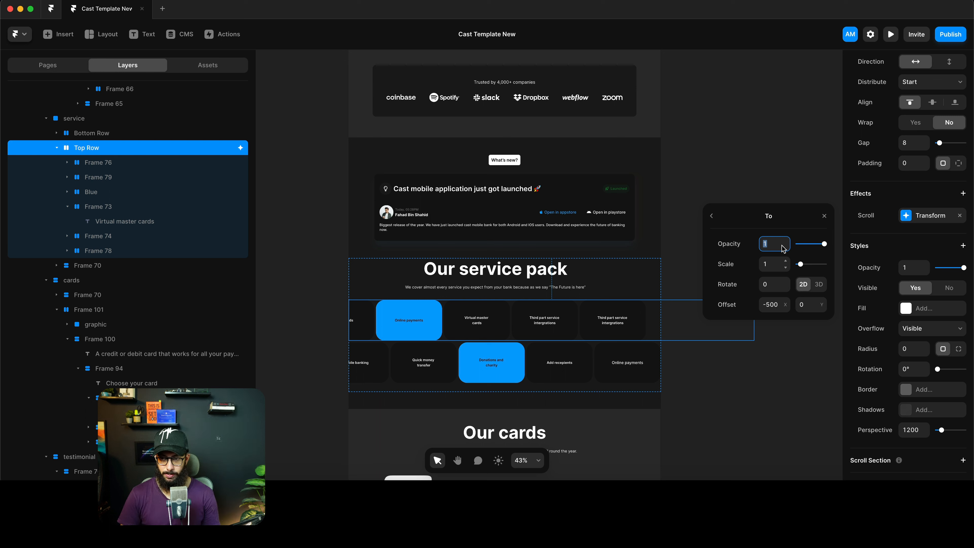
{"action": "left_click", "coordinate": [711, 216]}
{"action": "left_click", "coordinate": [789, 267]}
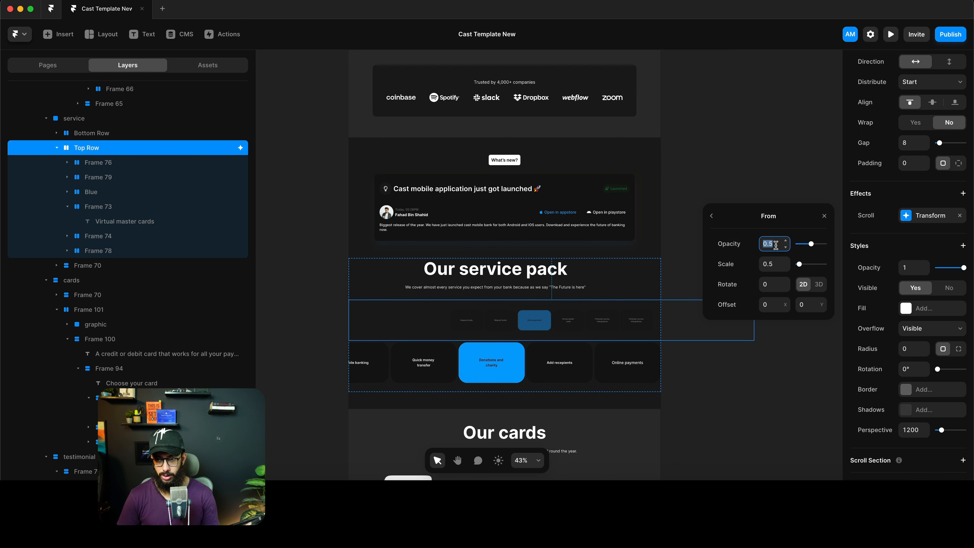
{"action": "key", "text": "super+p"}
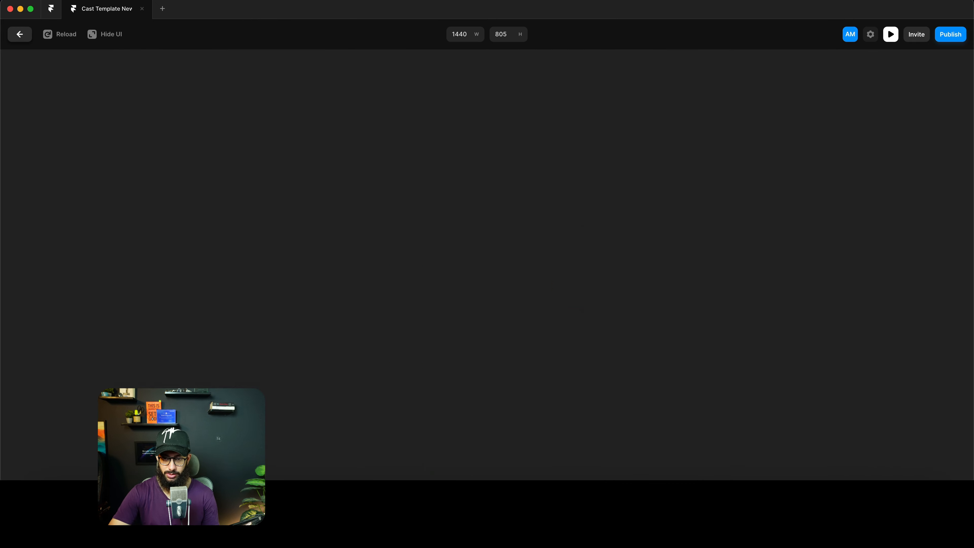
{"action": "key", "text": "Escape"}
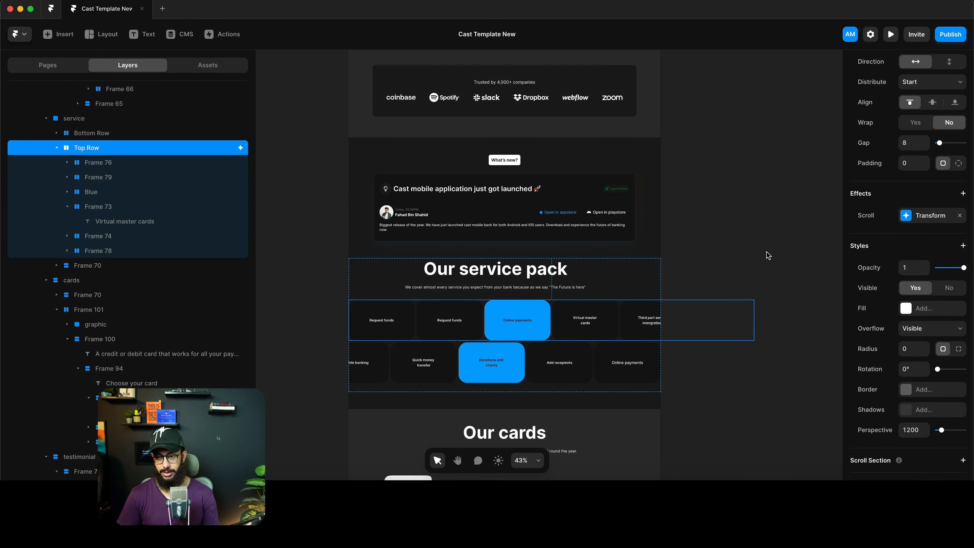
{"action": "left_click", "coordinate": [911, 218]}
{"action": "left_click", "coordinate": [790, 264]}
{"action": "key", "text": "Tab"}
{"action": "key", "text": "Tab"}
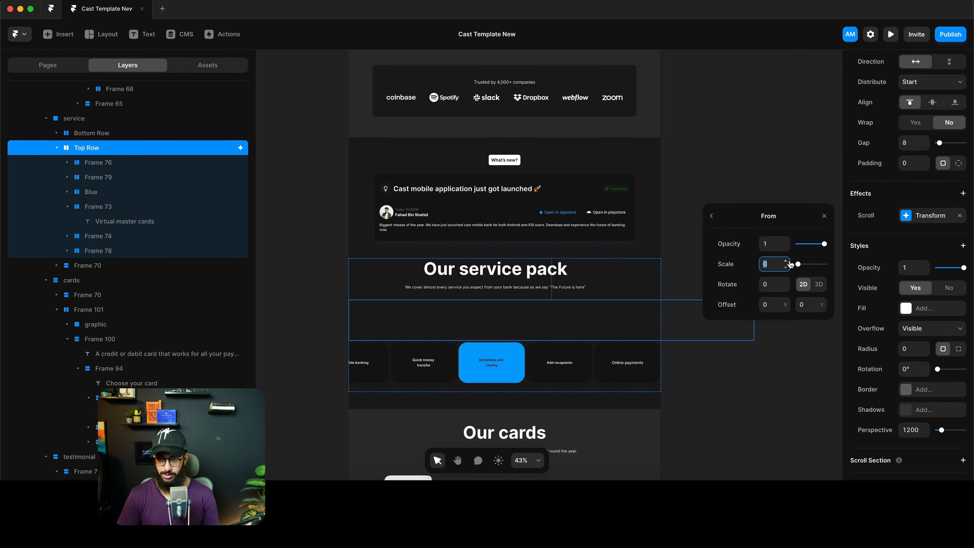
Preview the page, scroll back and forth over the service cards to check Top Row's horizontal motion, and return to the canvas
{"action": "key", "text": "super+p"}
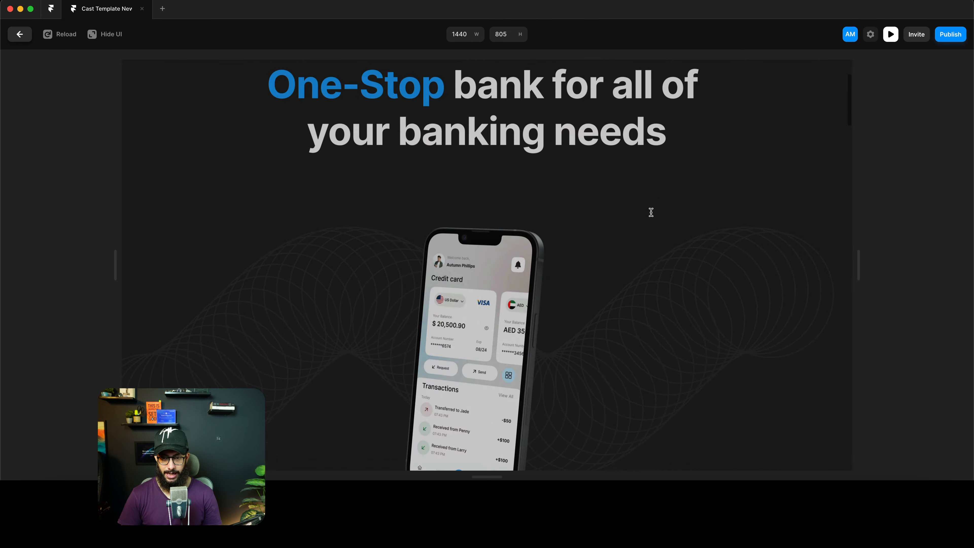
{"action": "scroll", "coordinate": [651, 212], "scroll_direction": "down", "scroll_amount": 15}
{"action": "scroll", "coordinate": [650, 213], "scroll_direction": "down", "scroll_amount": 12}
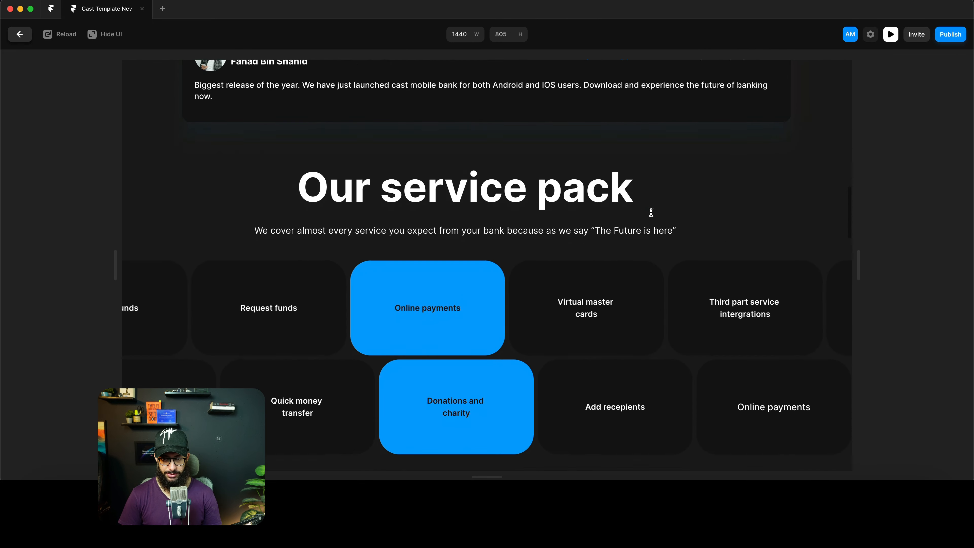
{"action": "scroll", "coordinate": [651, 212], "scroll_direction": "up", "scroll_amount": 5}
{"action": "scroll", "coordinate": [651, 212], "scroll_direction": "down", "scroll_amount": 10}
{"action": "scroll", "coordinate": [650, 213], "scroll_direction": "up", "scroll_amount": 10}
{"action": "scroll", "coordinate": [651, 212], "scroll_direction": "down", "scroll_amount": 5}
{"action": "scroll", "coordinate": [651, 213], "scroll_direction": "down", "scroll_amount": 8}
{"action": "scroll", "coordinate": [650, 211], "scroll_direction": "up", "scroll_amount": 8}
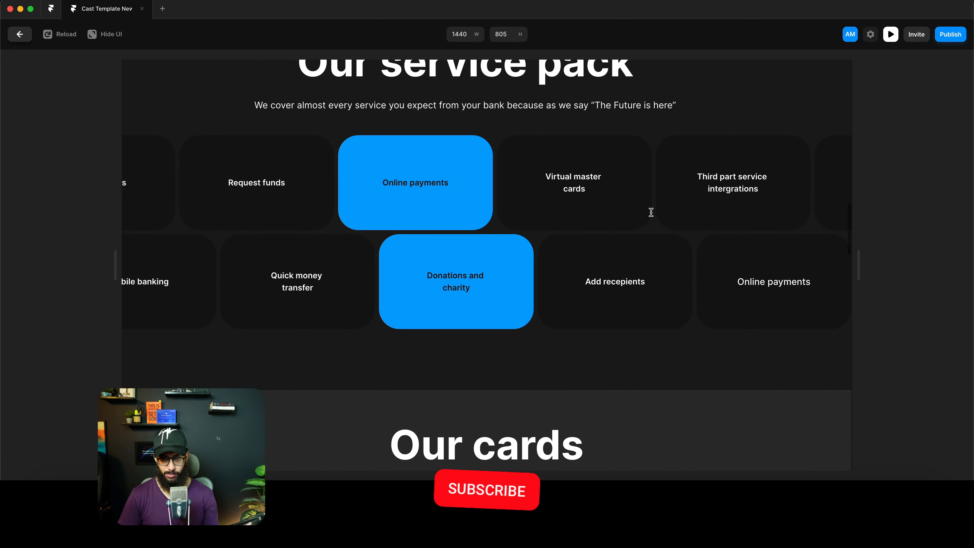
{"action": "key", "text": "Escape"}
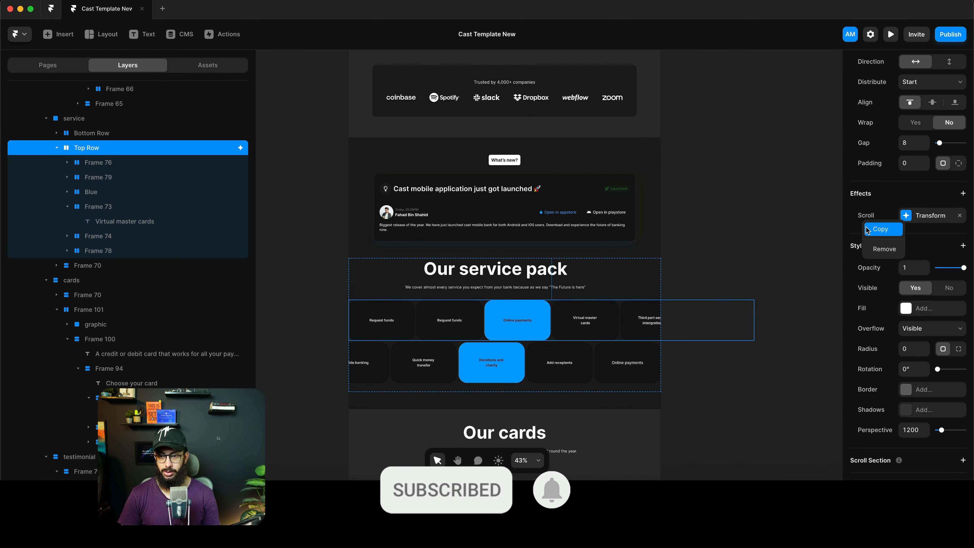
Copy the Scroll Transform effect from Top Row and paste it onto Bottom Row
{"action": "left_click", "coordinate": [115, 133]}
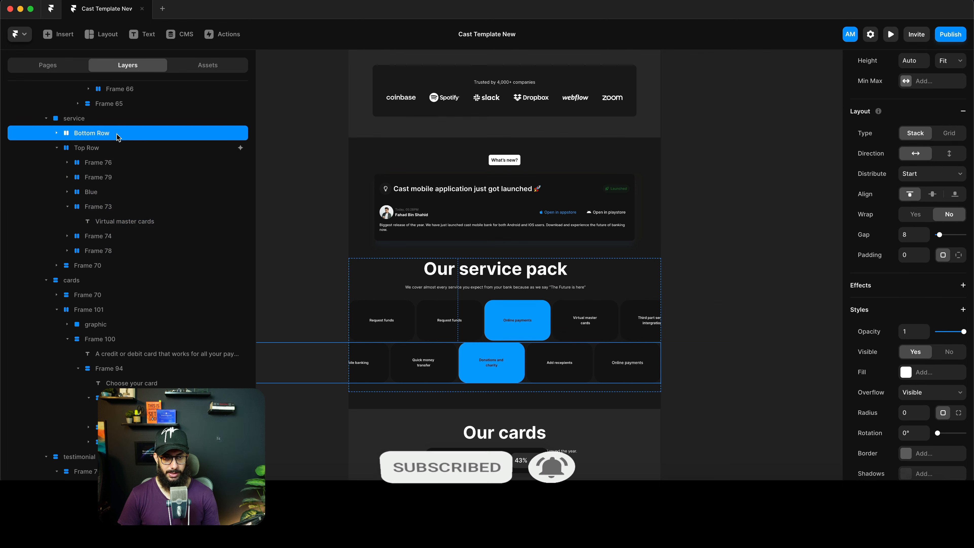
{"action": "right_click", "coordinate": [117, 133]}
{"action": "mouse_move", "coordinate": [188, 248]}
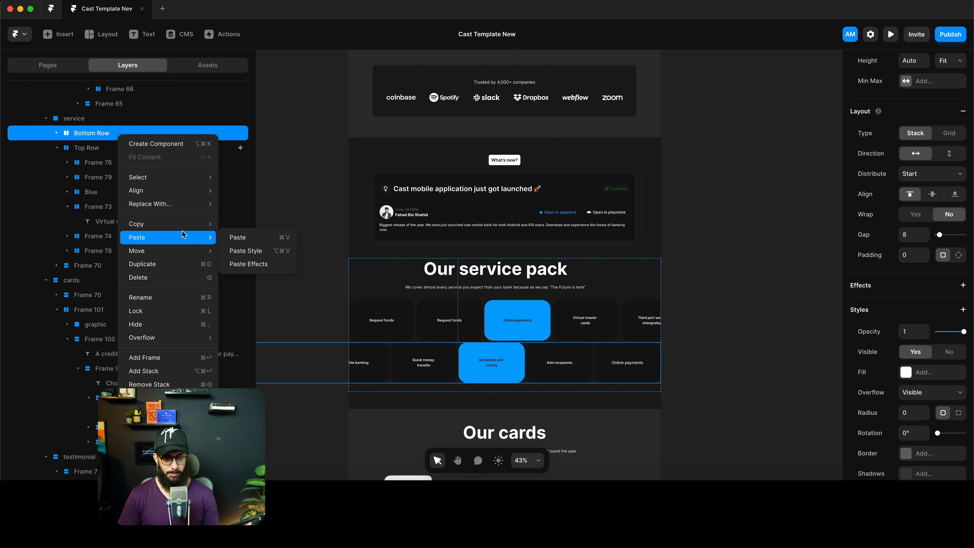
{"action": "left_click", "coordinate": [249, 251]}
Set the horizontal offset of the To state in Bottom Row's Scroll Transform to 500
{"action": "left_click", "coordinate": [908, 310]}
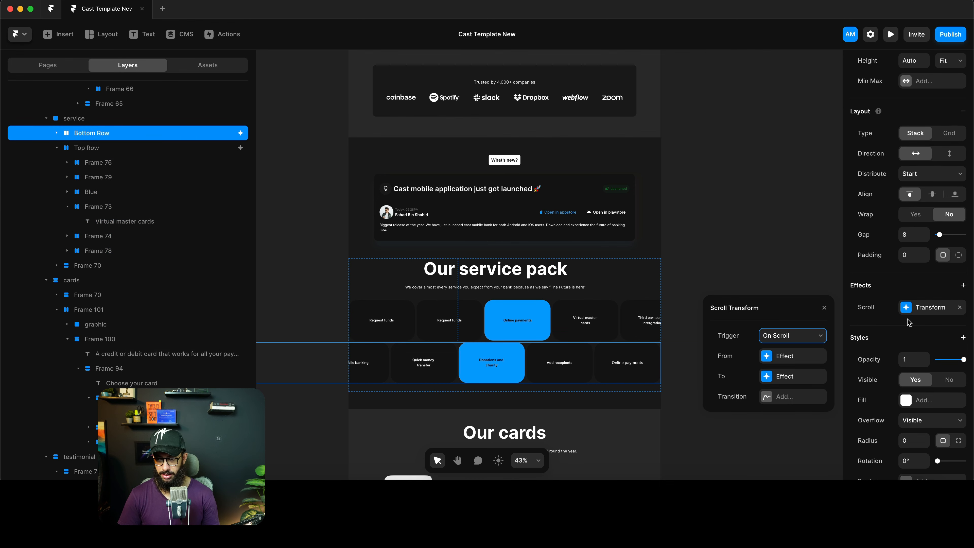
{"action": "left_click", "coordinate": [787, 378]}
{"action": "left_click", "coordinate": [775, 399]}
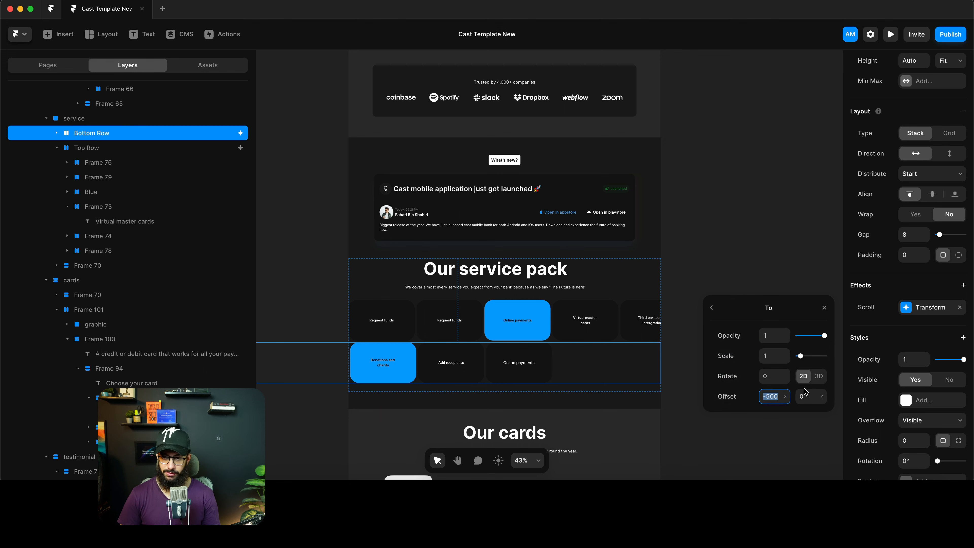
{"action": "type", "text": "500"}
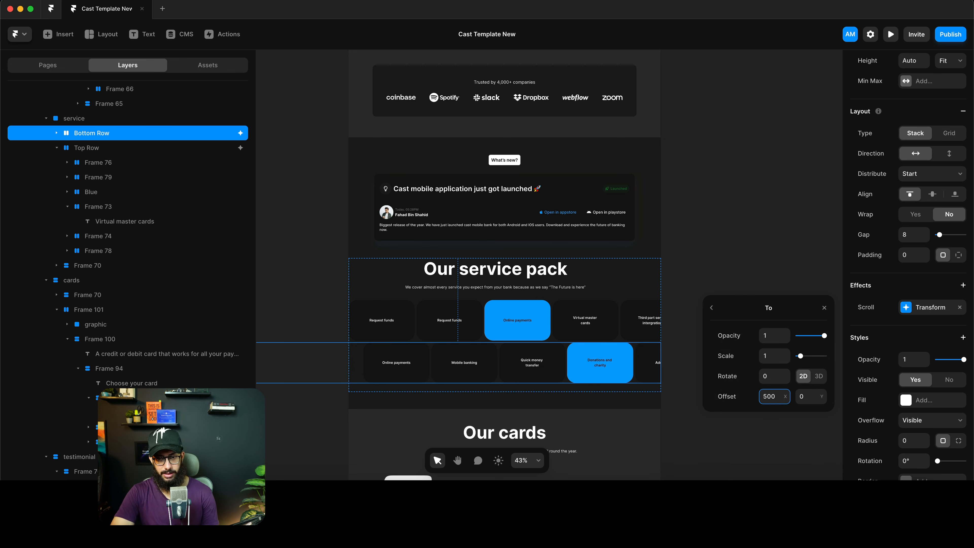
Preview the page, check how both service card rows move on scrolling down to Our cards, and return to the canvas
{"action": "key", "text": "super+p"}
{"action": "scroll", "coordinate": [640, 235], "scroll_direction": "down", "scroll_amount": 12}
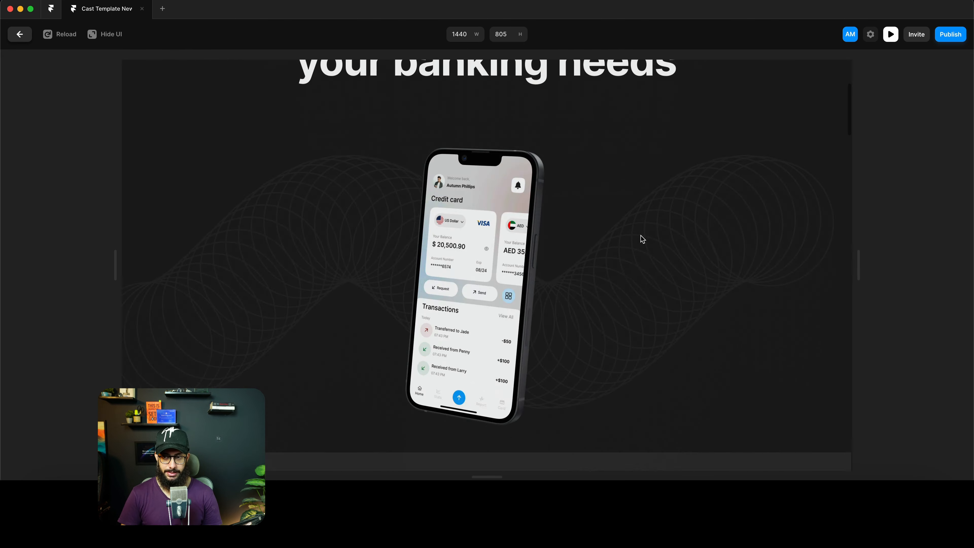
{"action": "scroll", "coordinate": [642, 239], "scroll_direction": "down", "scroll_amount": 15}
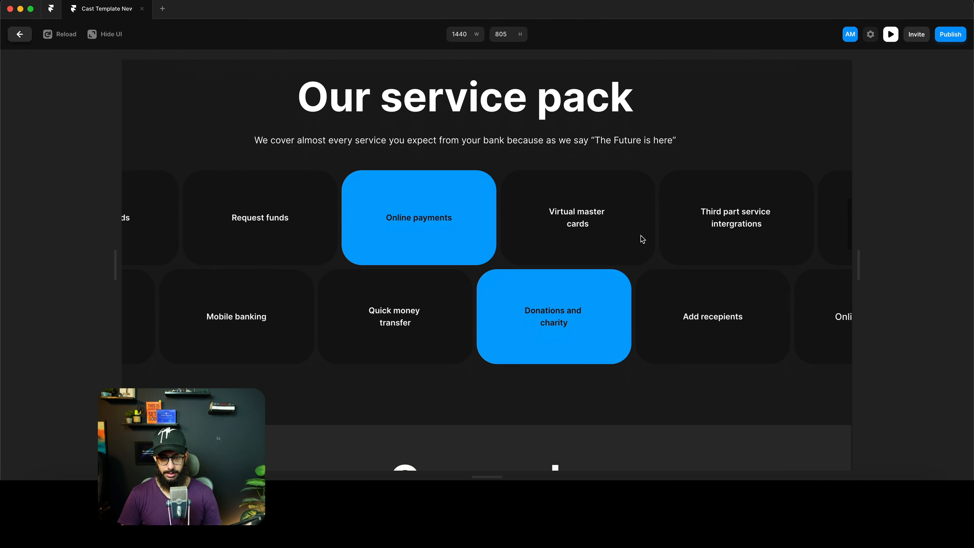
{"action": "scroll", "coordinate": [641, 235], "scroll_direction": "up", "scroll_amount": 5}
{"action": "scroll", "coordinate": [640, 234], "scroll_direction": "down", "scroll_amount": 7}
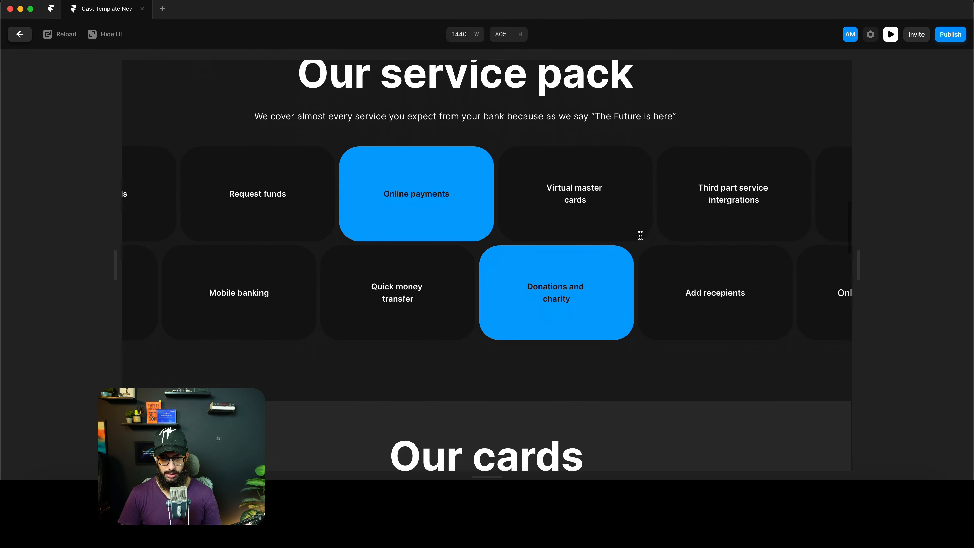
{"action": "scroll", "coordinate": [640, 235], "scroll_direction": "down", "scroll_amount": 3}
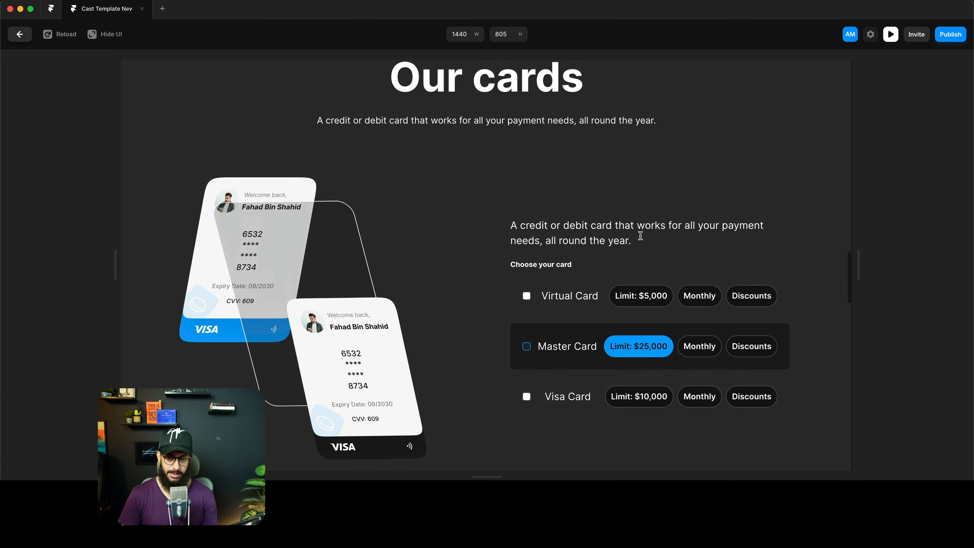
{"action": "key", "text": "Escape"}
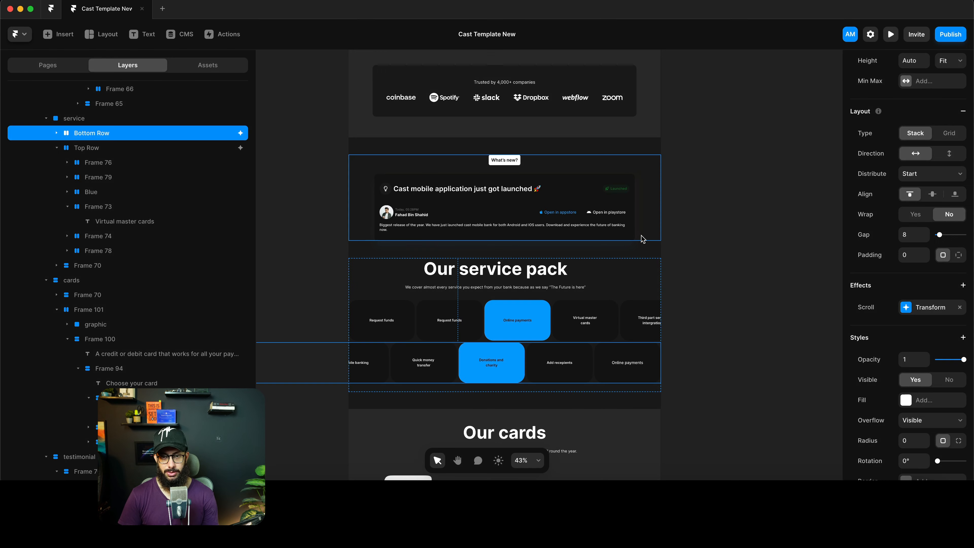
Inspect the settings of the Our service pack and Our cards heading frames
{"action": "scroll", "coordinate": [730, 196], "scroll_direction": "down", "scroll_amount": 6}
{"action": "scroll", "coordinate": [732, 194], "scroll_direction": "up", "scroll_amount": 5}
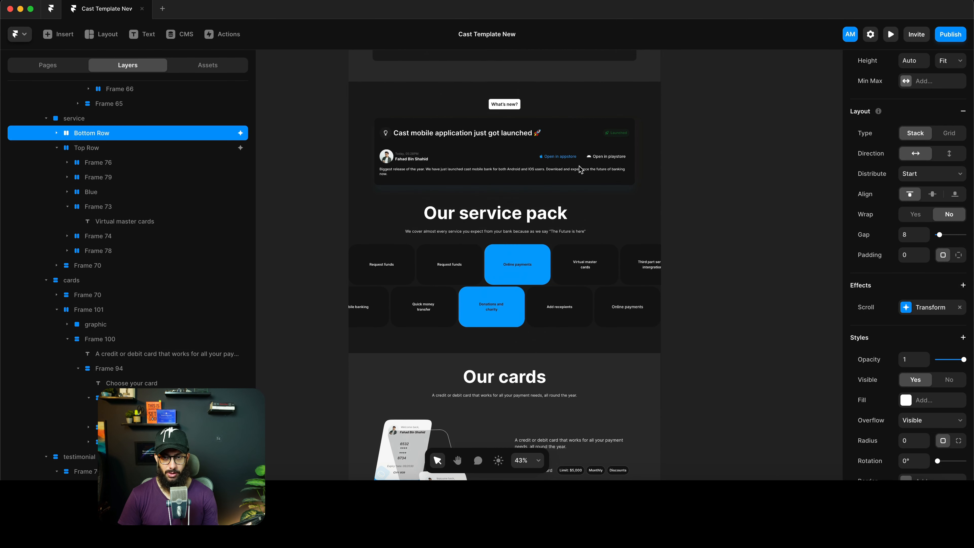
{"action": "left_click", "coordinate": [585, 223]}
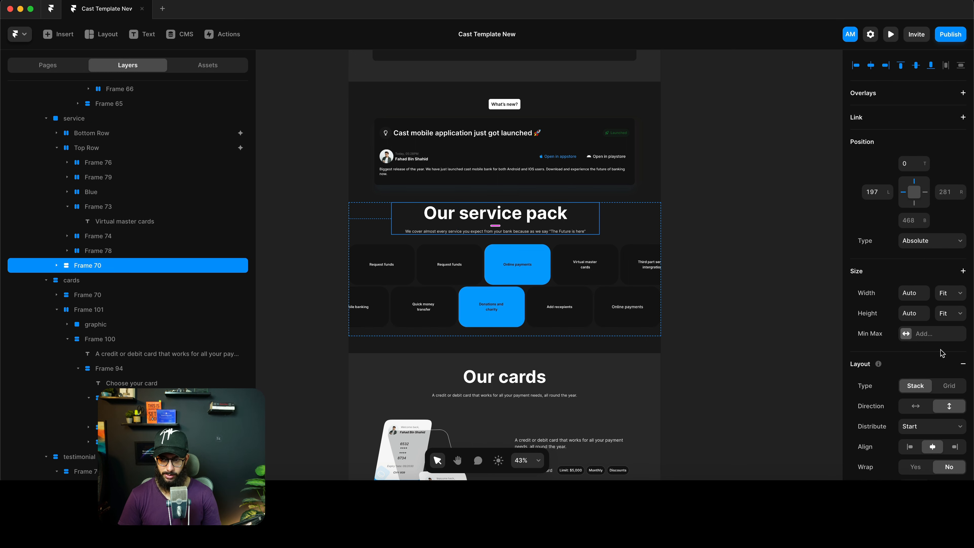
{"action": "scroll", "coordinate": [939, 344], "scroll_direction": "down", "scroll_amount": 3}
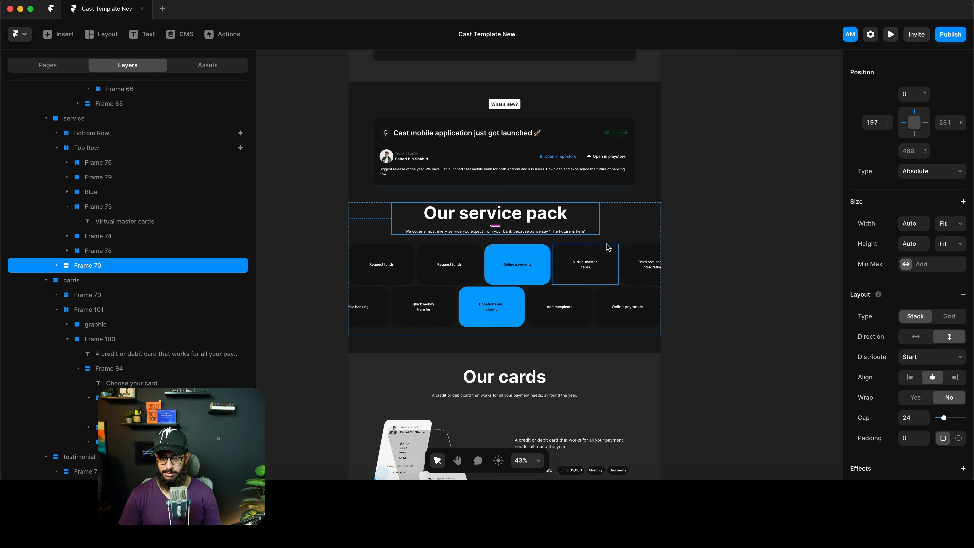
{"action": "scroll", "coordinate": [492, 130], "scroll_direction": "down", "scroll_amount": 6}
{"action": "scroll", "coordinate": [491, 129], "scroll_direction": "up", "scroll_amount": 3}
{"action": "scroll", "coordinate": [491, 130], "scroll_direction": "up", "scroll_amount": 1}
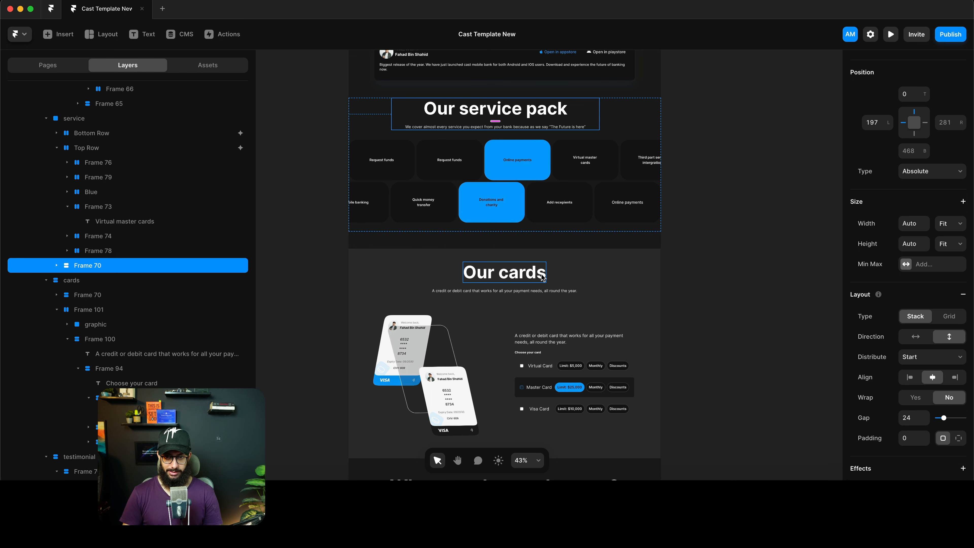
{"action": "left_click", "coordinate": [560, 280]}
{"action": "scroll", "coordinate": [962, 333], "scroll_direction": "down", "scroll_amount": 3}
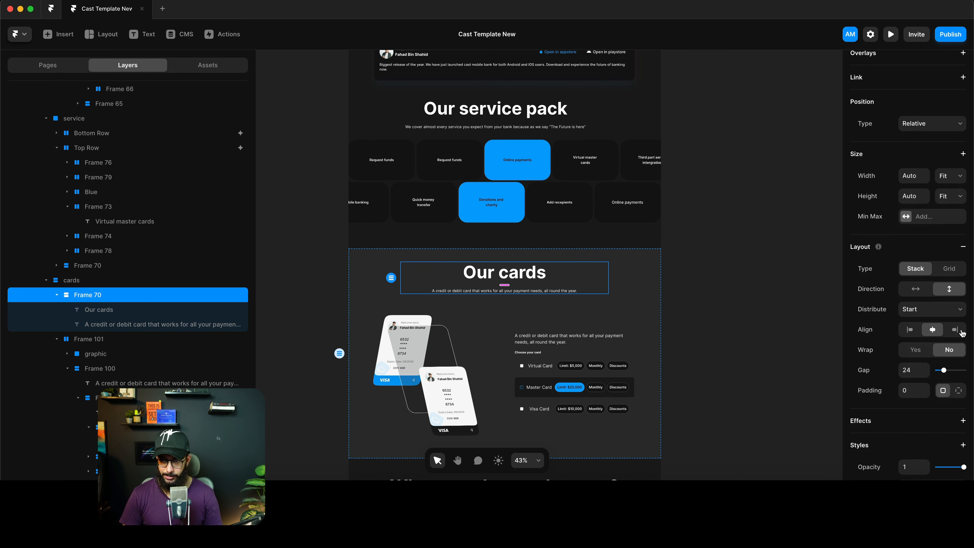
{"action": "scroll", "coordinate": [554, 174], "scroll_direction": "up", "scroll_amount": 4}
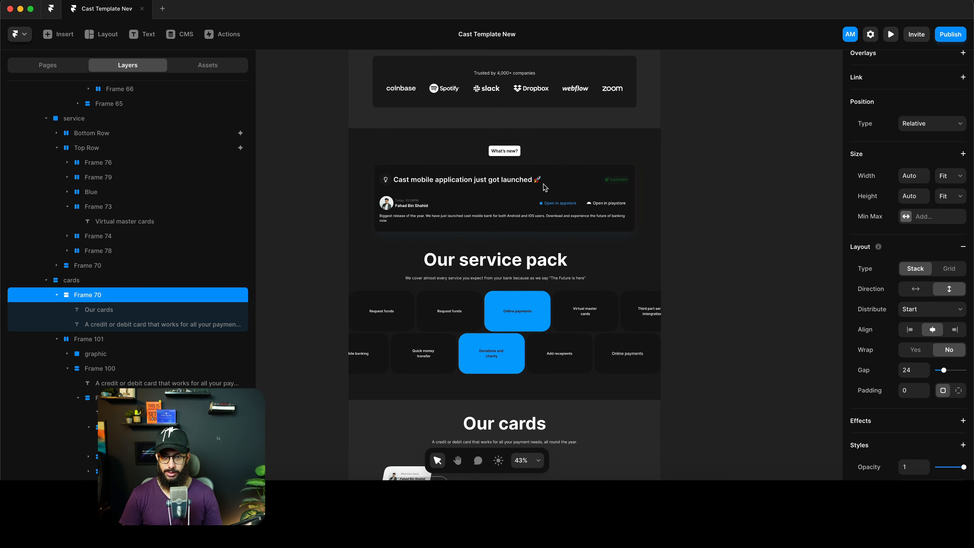
Copy the Scroll Animation effect from the announcement card and paste it onto the Our cards heading frame
{"action": "left_click", "coordinate": [558, 171]}
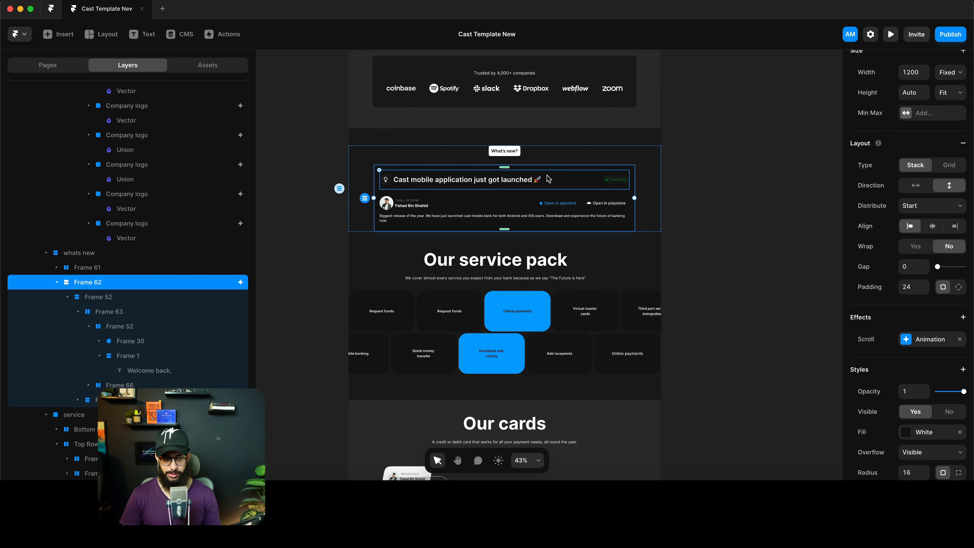
{"action": "right_click", "coordinate": [877, 344]}
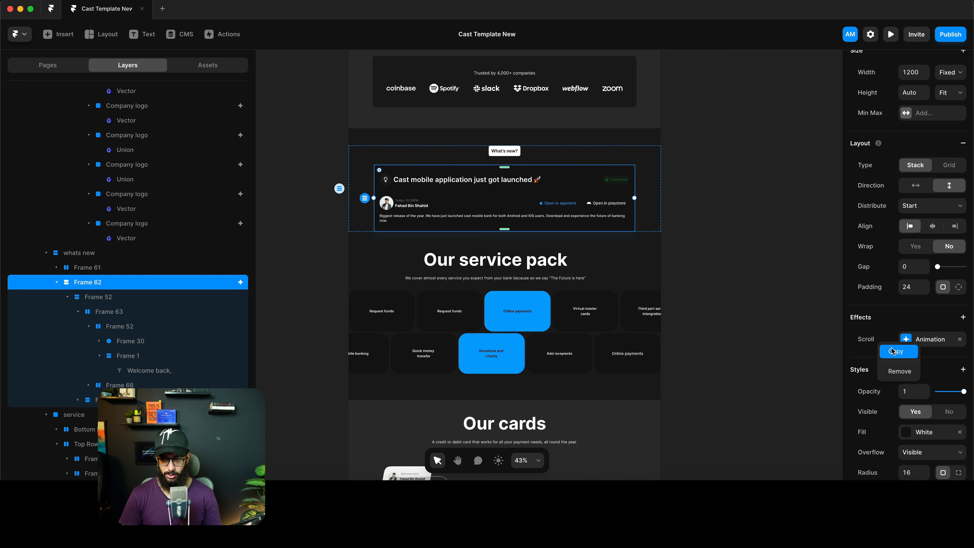
{"action": "scroll", "coordinate": [666, 255], "scroll_direction": "down", "scroll_amount": 5}
{"action": "left_click", "coordinate": [558, 230]}
{"action": "right_click", "coordinate": [559, 230]}
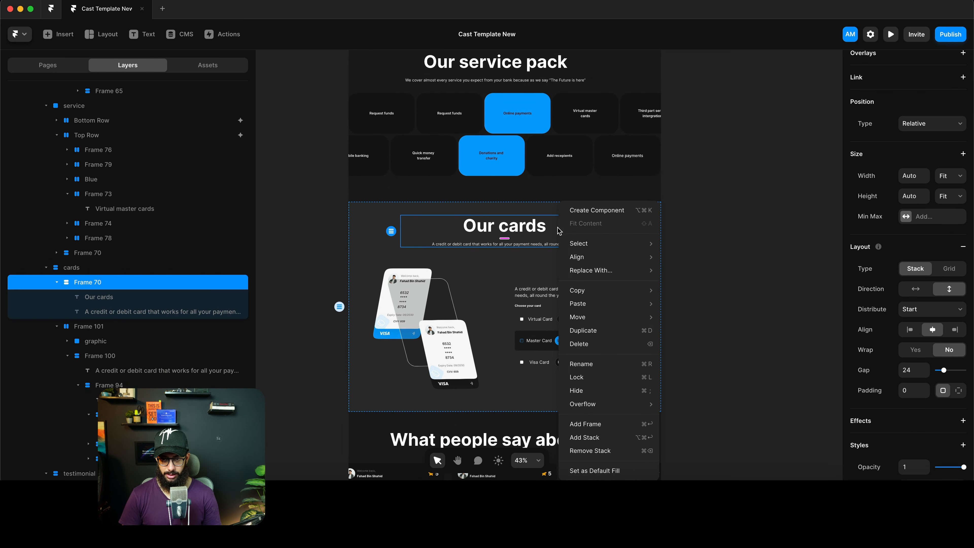
{"action": "mouse_move", "coordinate": [590, 303]}
{"action": "left_click", "coordinate": [690, 334]}
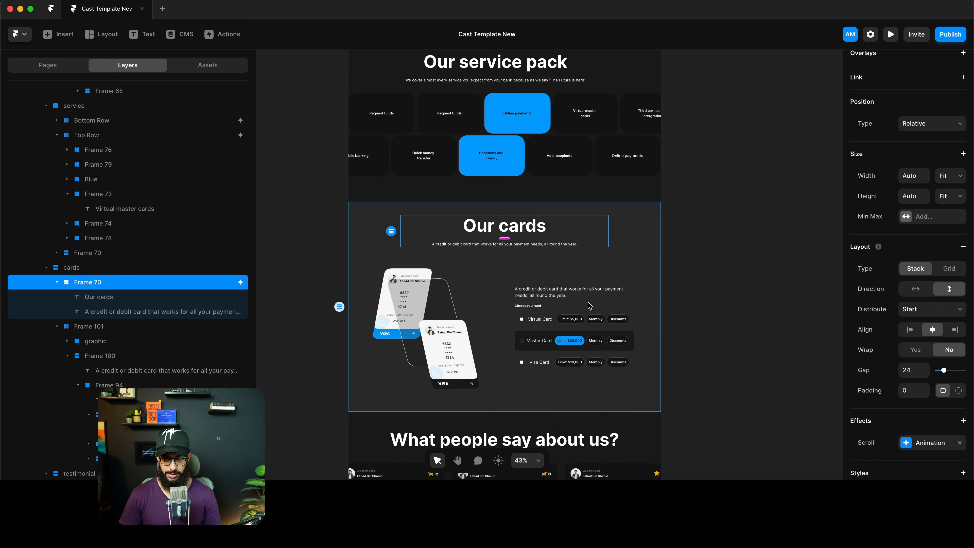
Paste the copied Scroll Animation effect onto Frame 100, the card options block in the cards section
{"action": "left_click", "coordinate": [577, 306]}
{"action": "right_click", "coordinate": [578, 307]}
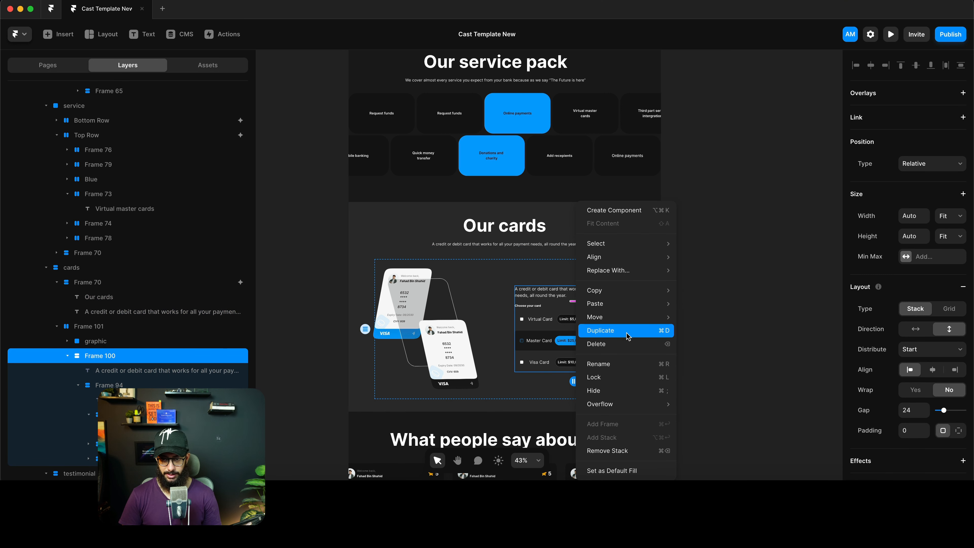
{"action": "mouse_move", "coordinate": [628, 295]}
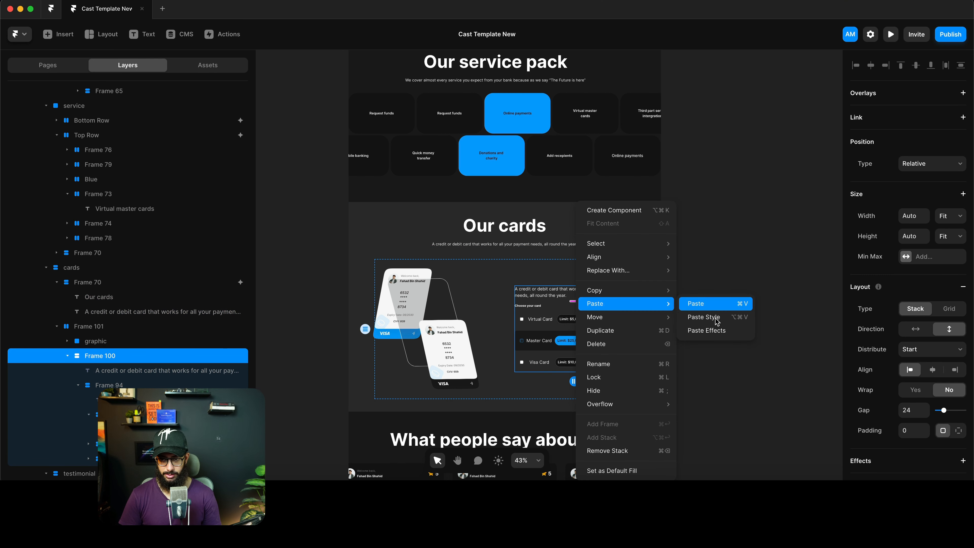
{"action": "left_click", "coordinate": [706, 330]}
{"action": "scroll", "coordinate": [962, 364], "scroll_direction": "down", "scroll_amount": 5}
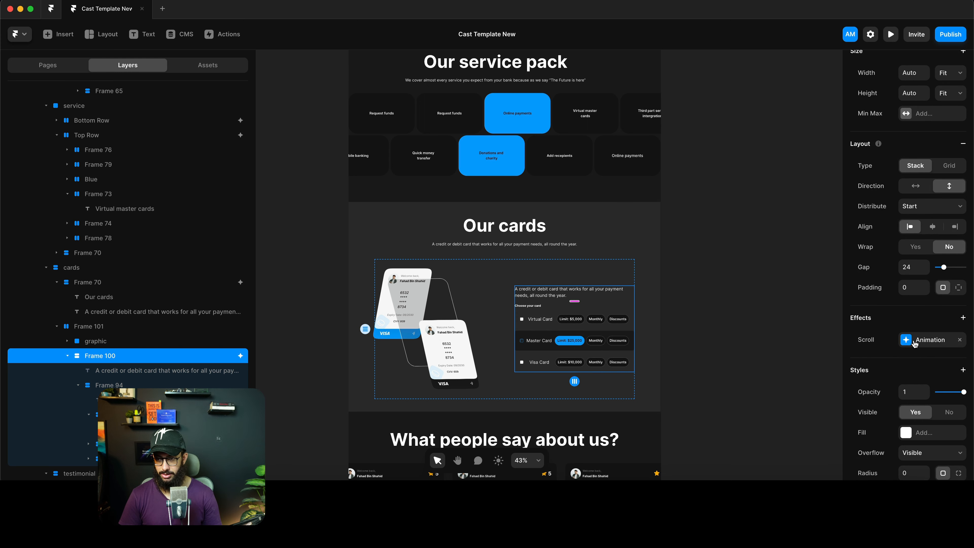
Preview the page, check the scroll animation on the Our cards heading and card options block, and return to the canvas
{"action": "key", "text": "super+p"}
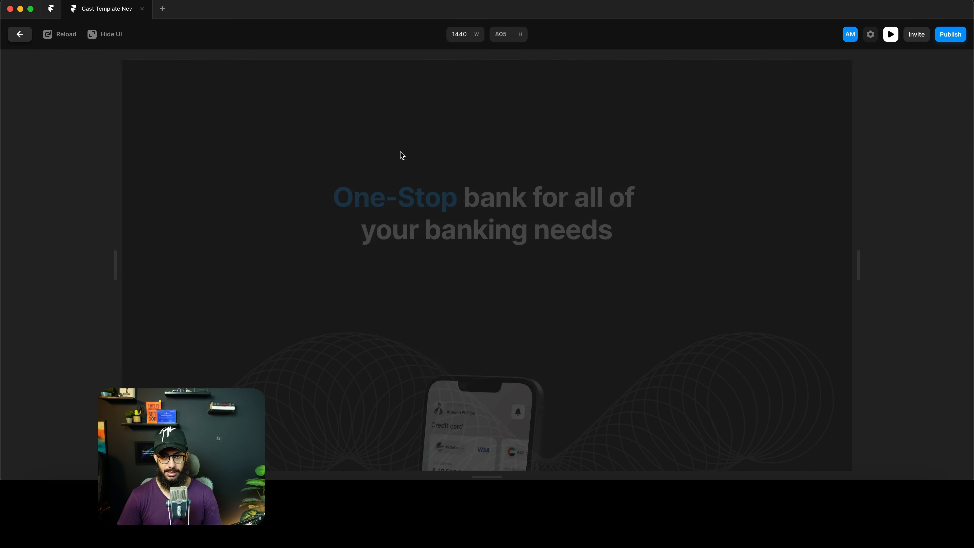
{"action": "scroll", "coordinate": [400, 151], "scroll_direction": "down", "scroll_amount": 20}
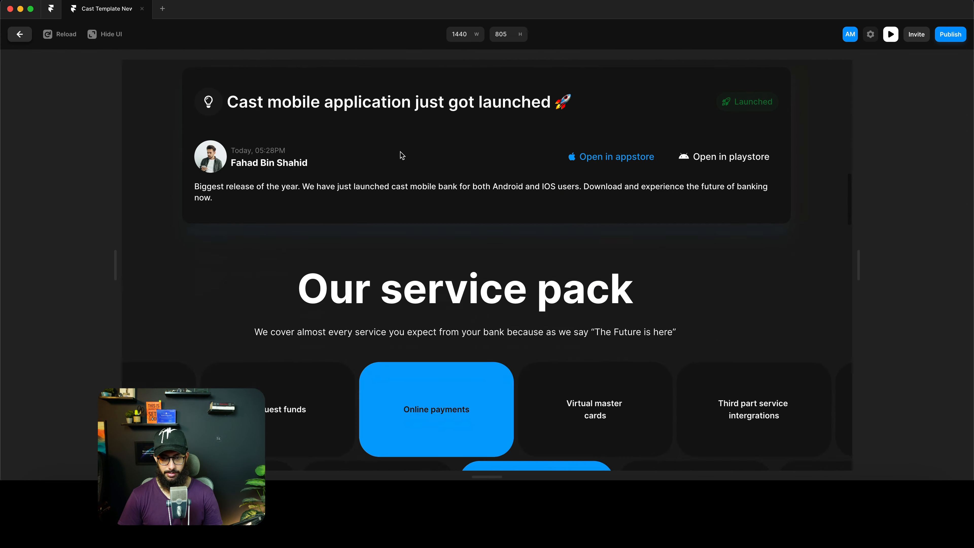
{"action": "scroll", "coordinate": [400, 151], "scroll_direction": "down", "scroll_amount": 15}
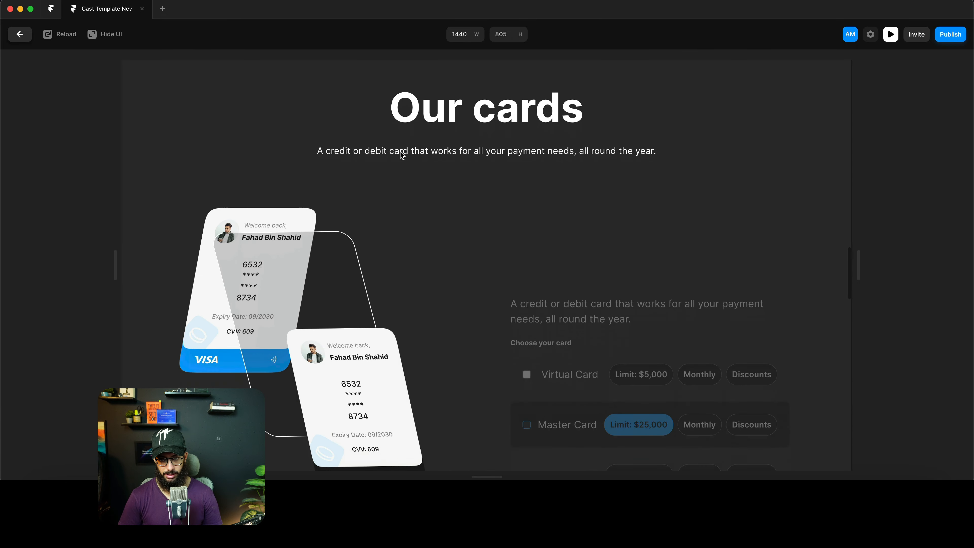
{"action": "scroll", "coordinate": [546, 272], "scroll_direction": "up", "scroll_amount": 2}
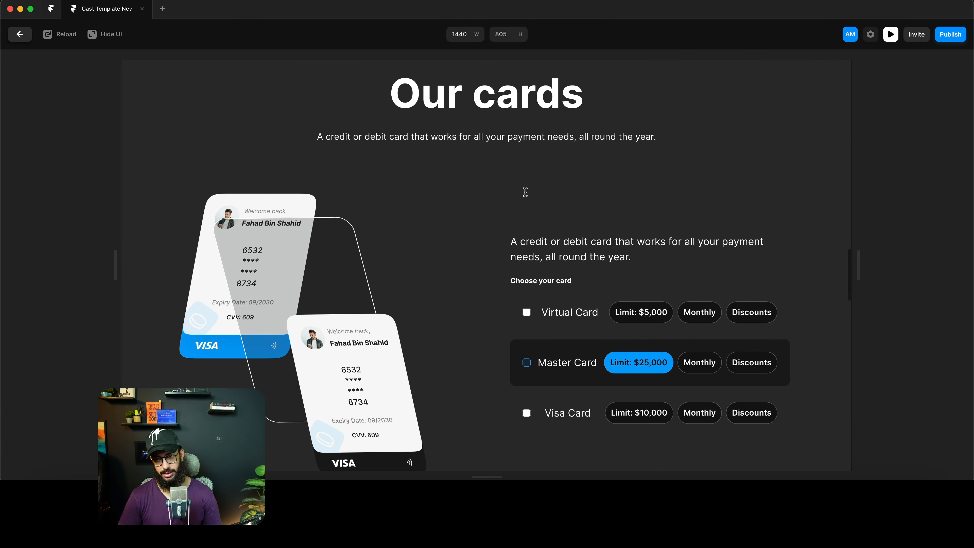
{"action": "key", "text": "Escape"}
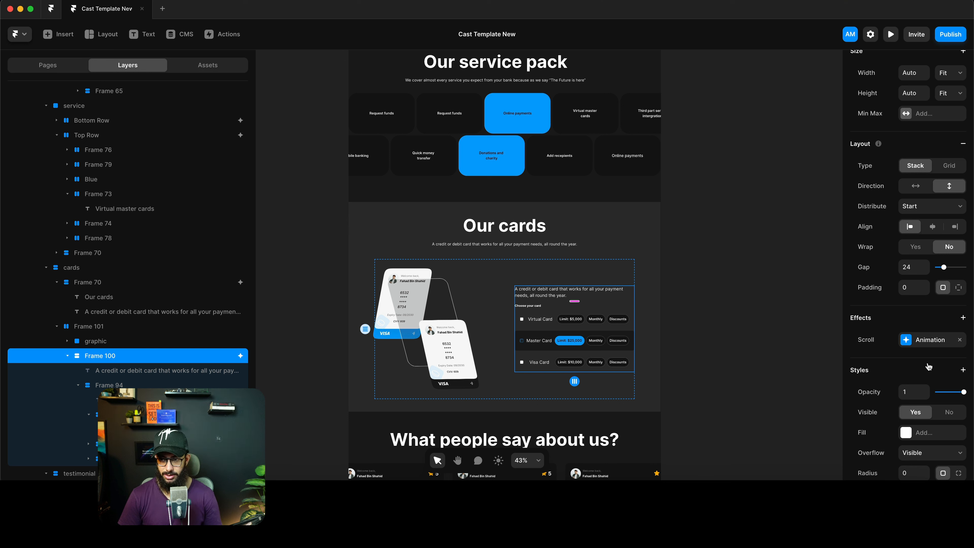
In Frame 100's Scroll Animation, set the Enter & Exit effect's Y offset to 0 and scale to 0.5
{"action": "left_click", "coordinate": [928, 347]}
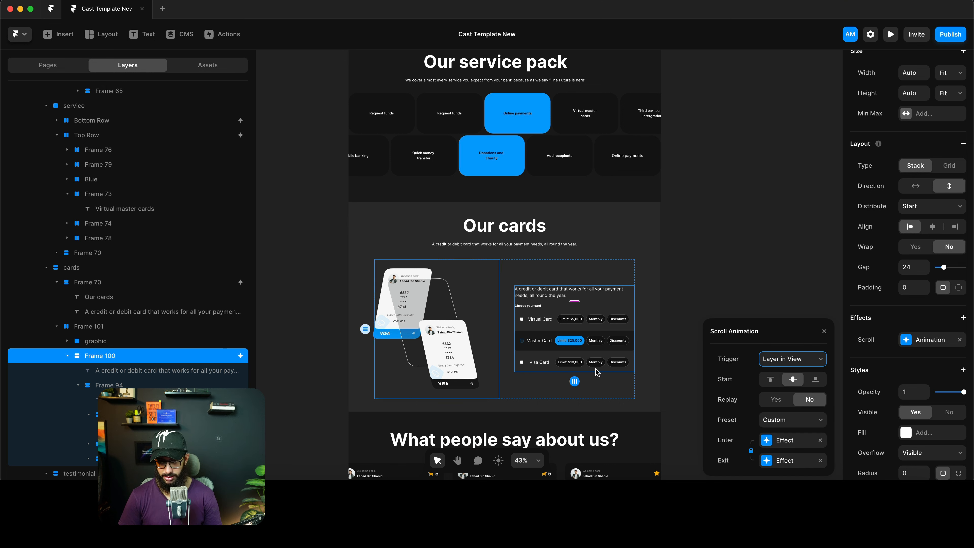
{"action": "left_click", "coordinate": [785, 442]}
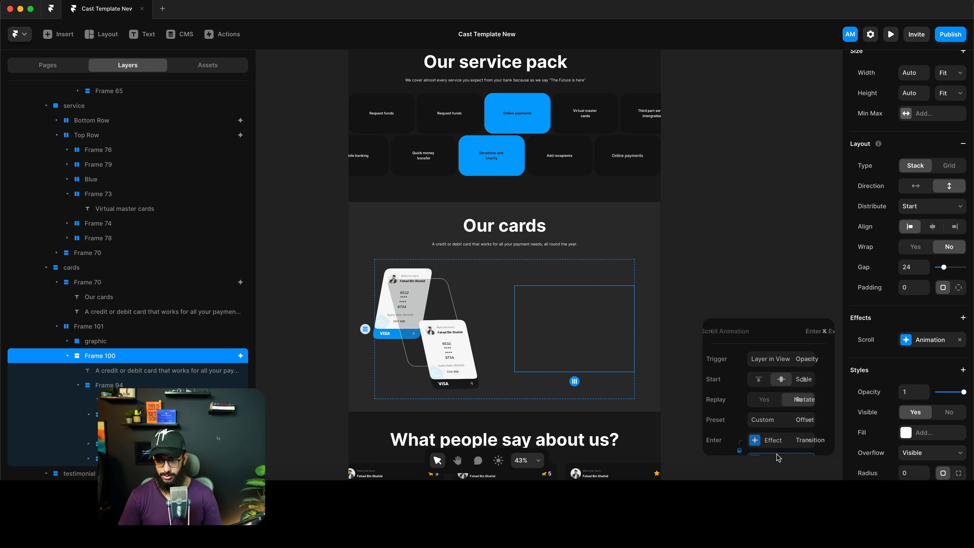
{"action": "left_click", "coordinate": [714, 334]}
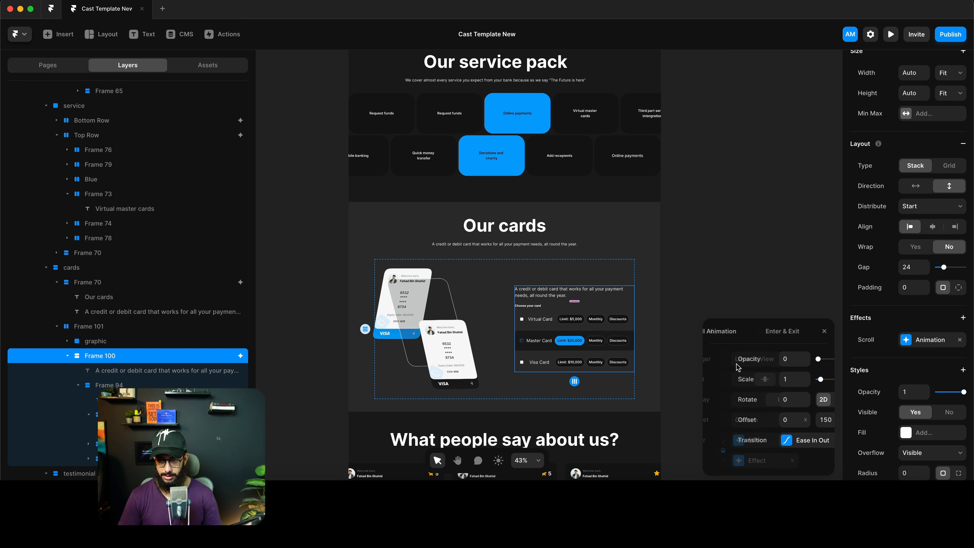
{"action": "left_click", "coordinate": [775, 464]}
{"action": "left_click", "coordinate": [803, 420]}
{"action": "type", "text": "0"}
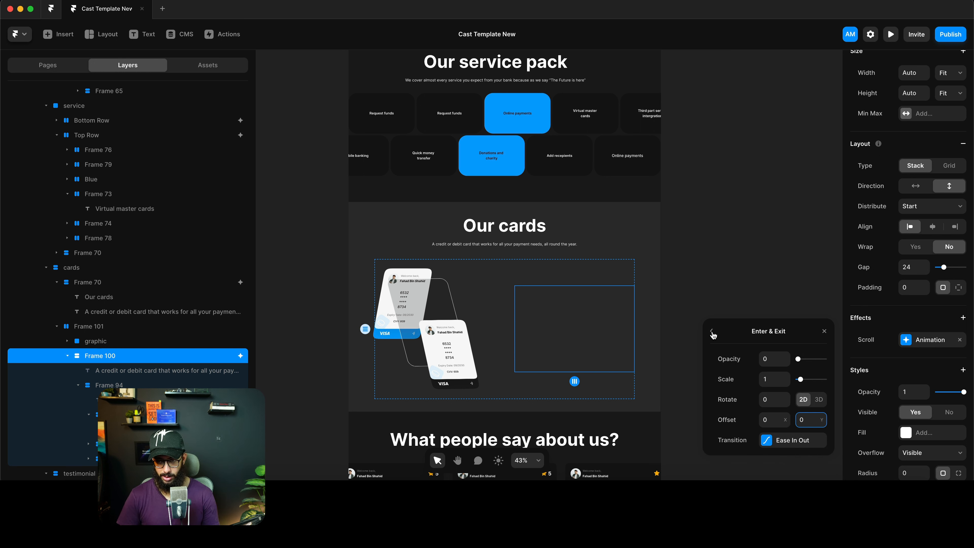
{"action": "left_click", "coordinate": [772, 382]}
{"action": "type", "text": "0.5"}
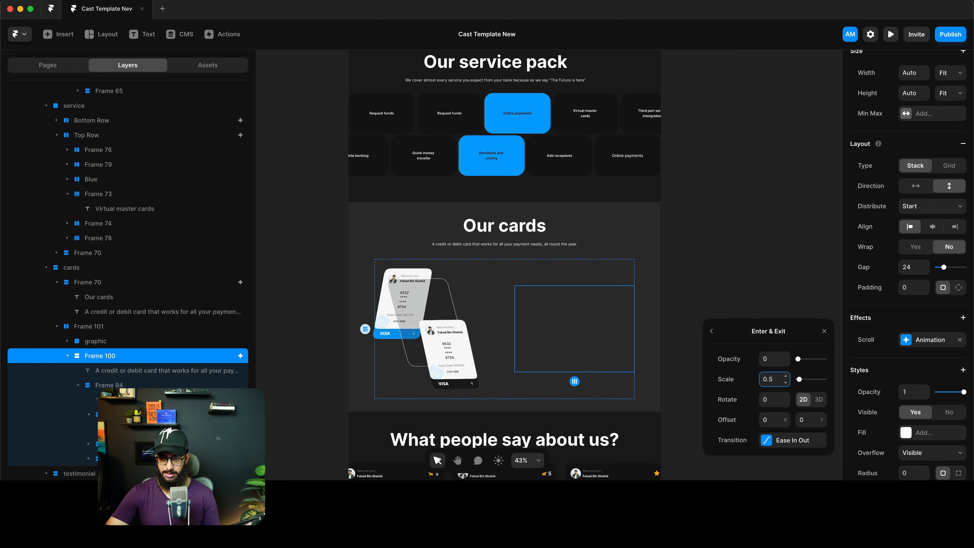
Preview the page again and check how the card options block scales in within the Our cards section
{"action": "key", "text": "super+p"}
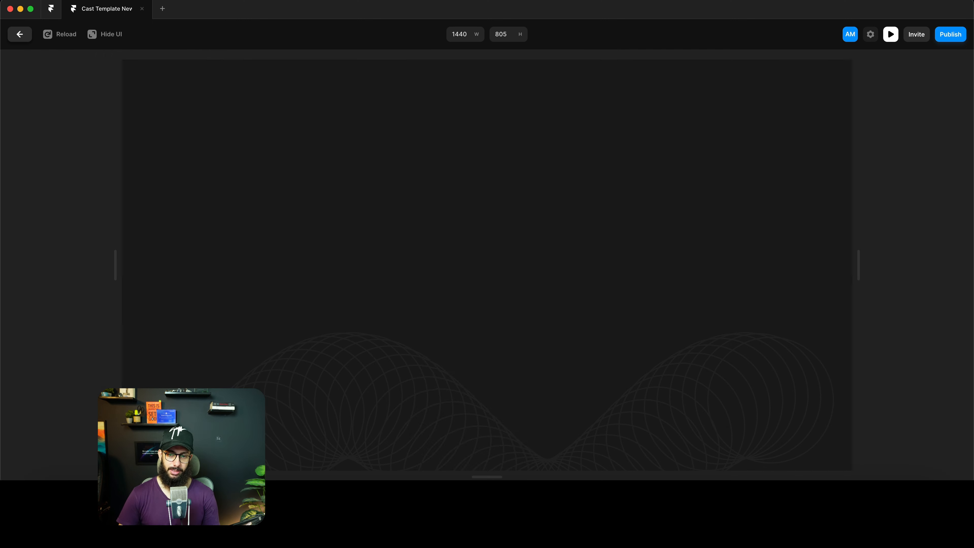
{"action": "scroll", "coordinate": [507, 224], "scroll_direction": "down", "scroll_amount": 10}
{"action": "scroll", "coordinate": [509, 227], "scroll_direction": "down", "scroll_amount": 15}
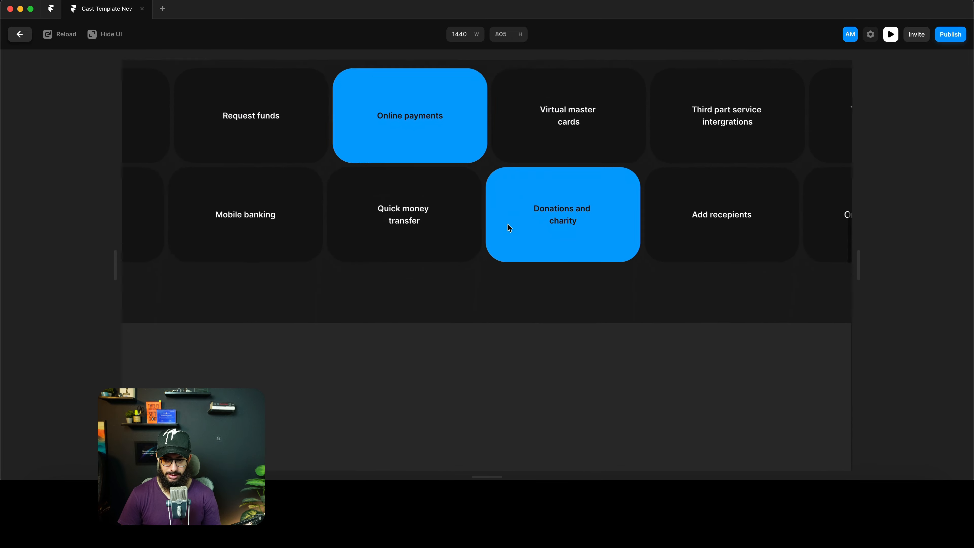
{"action": "scroll", "coordinate": [509, 227], "scroll_direction": "down", "scroll_amount": 3}
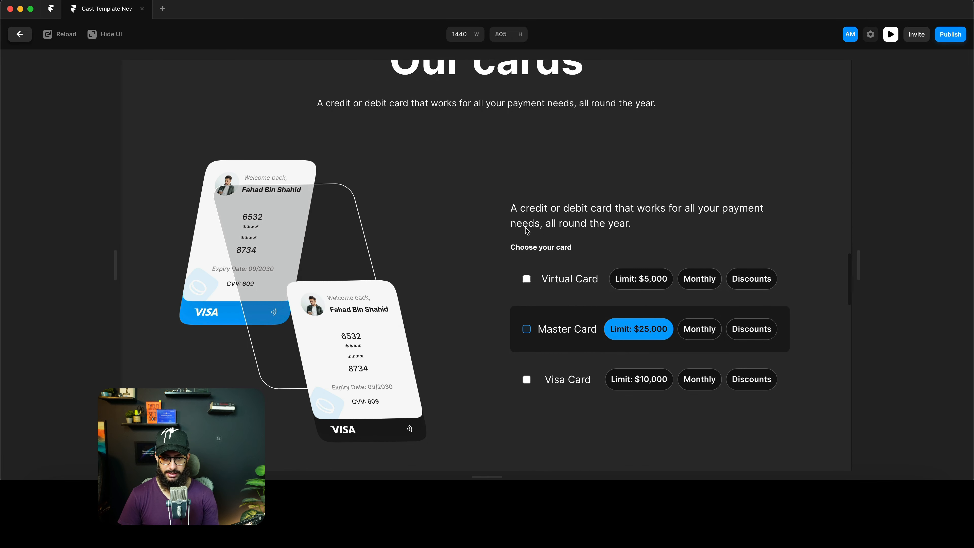
Paste the copied scroll animation effect onto the front card image (Frame 85) in the Our cards graphic
{"action": "key", "text": "Escape"}
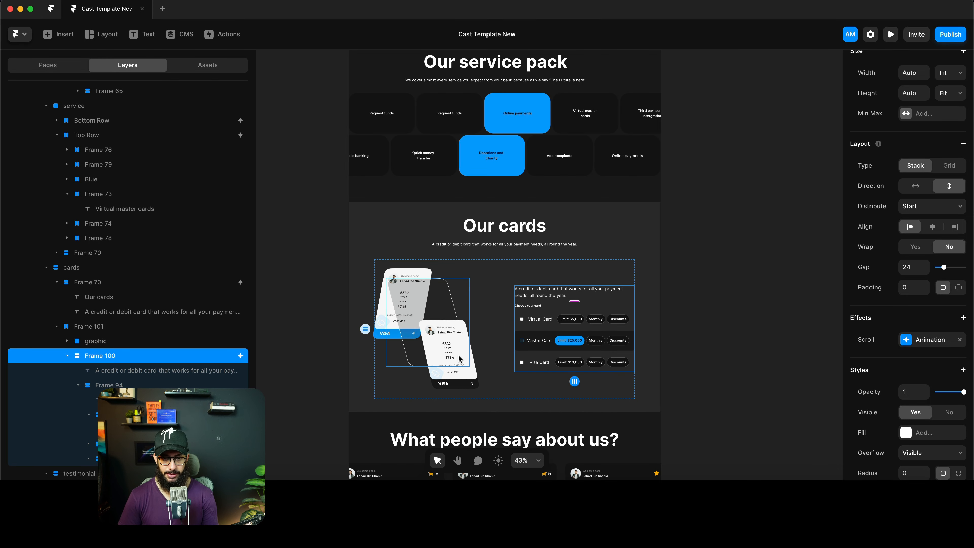
{"action": "left_click", "coordinate": [472, 379]}
{"action": "right_click", "coordinate": [471, 380]}
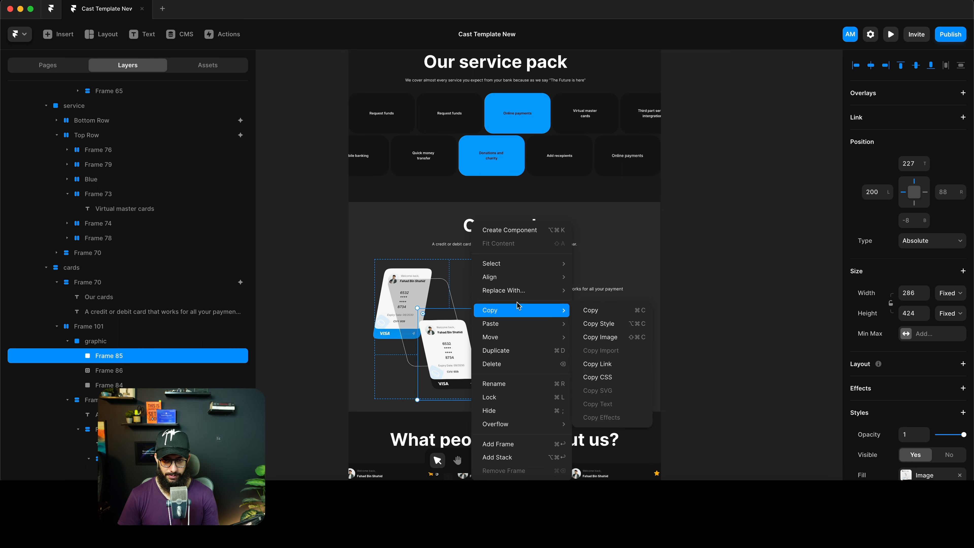
{"action": "mouse_move", "coordinate": [561, 317]}
{"action": "mouse_move", "coordinate": [535, 332]}
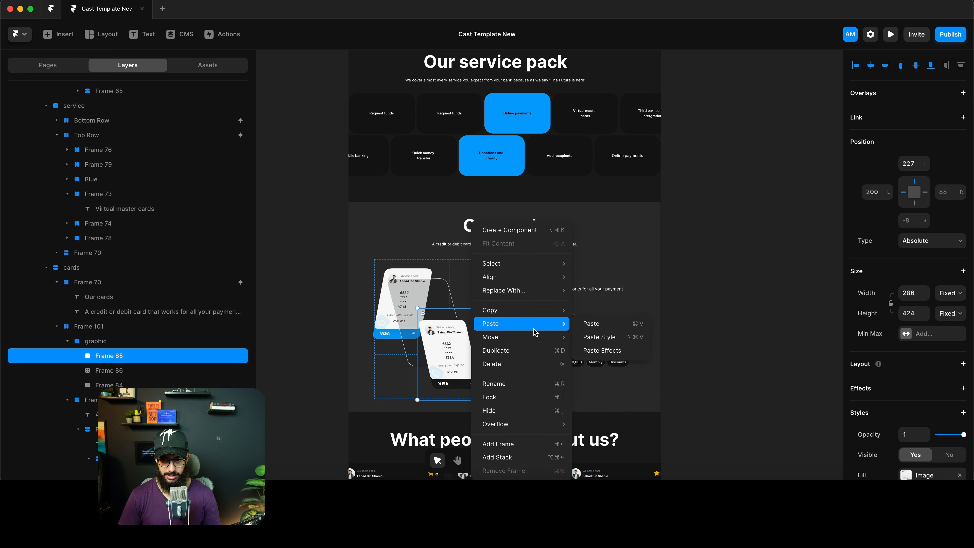
{"action": "left_click", "coordinate": [602, 350]}
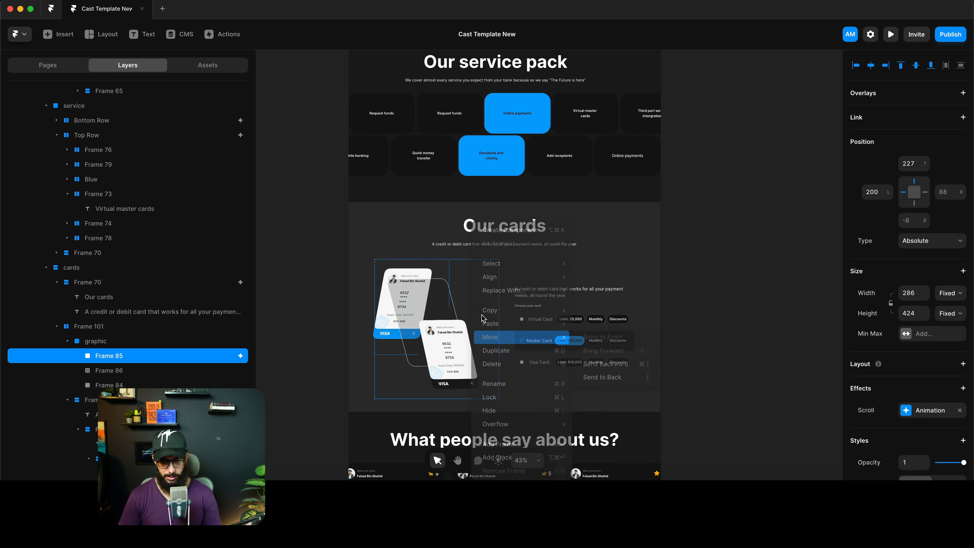
Paste the same scroll animation effect onto the rear card image (Frame 84)
{"action": "left_click", "coordinate": [401, 270]}
{"action": "scroll", "coordinate": [401, 270], "scroll_direction": "left", "scroll_amount": 1}
{"action": "right_click", "coordinate": [406, 262]}
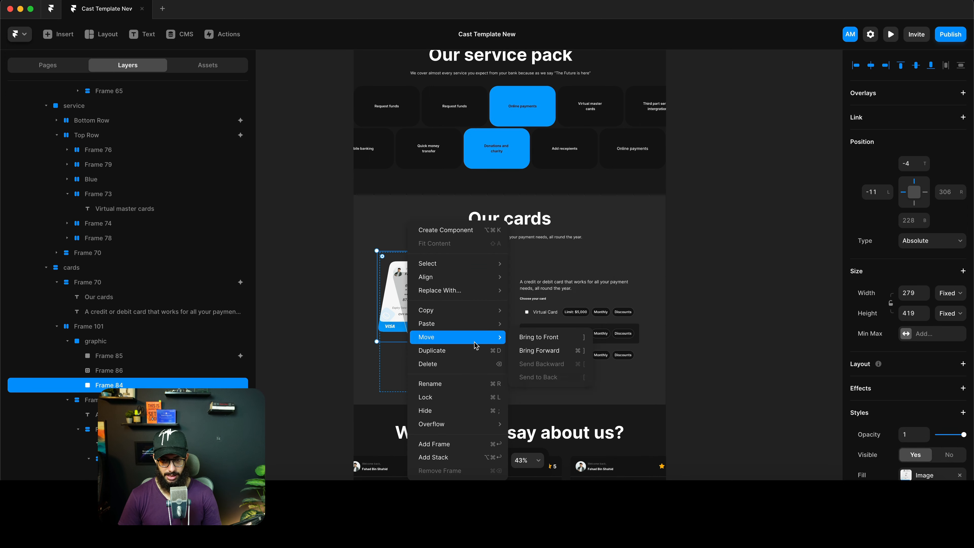
{"action": "mouse_move", "coordinate": [481, 324]}
{"action": "left_click", "coordinate": [542, 350]}
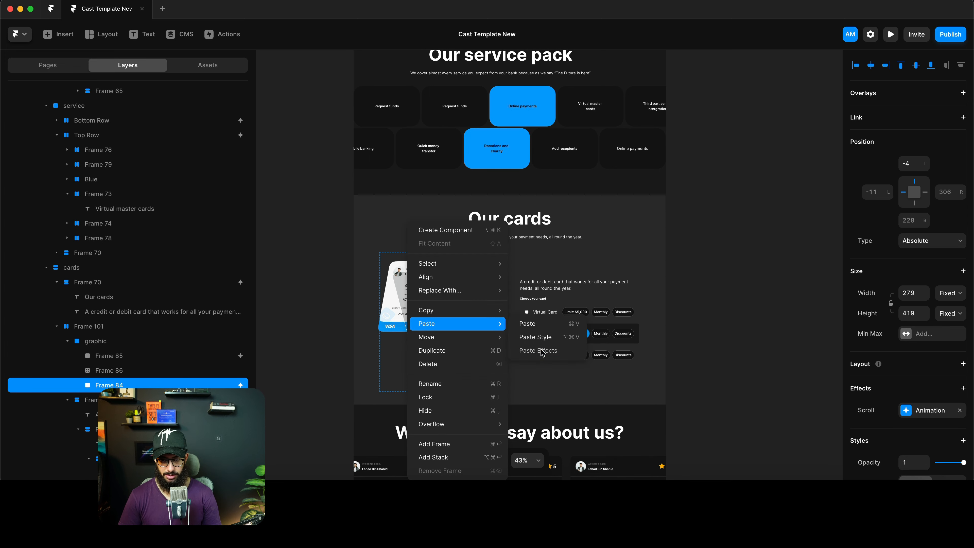
Inspect the exit effect settings of the rear card's scroll animation, including its vertical offset
{"action": "left_click", "coordinate": [906, 412]}
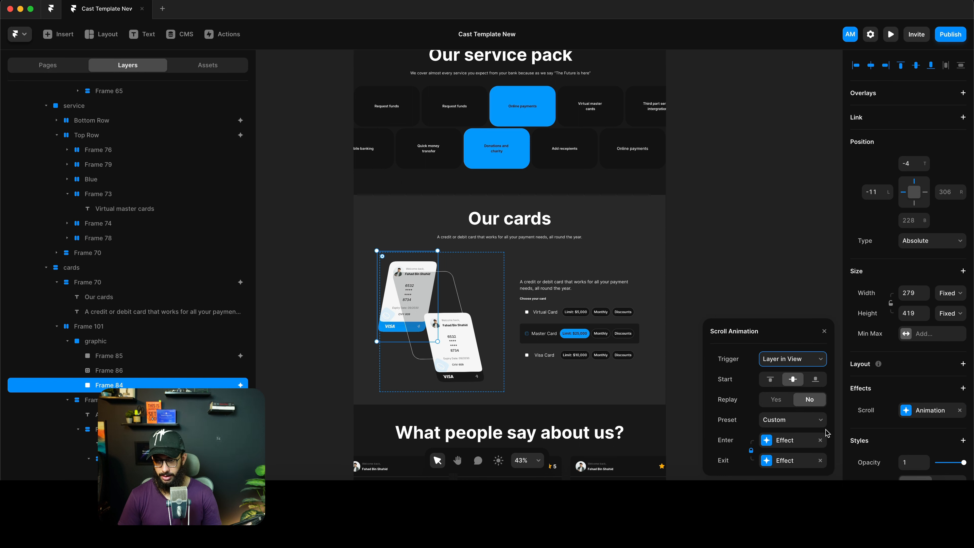
{"action": "left_click", "coordinate": [784, 459]}
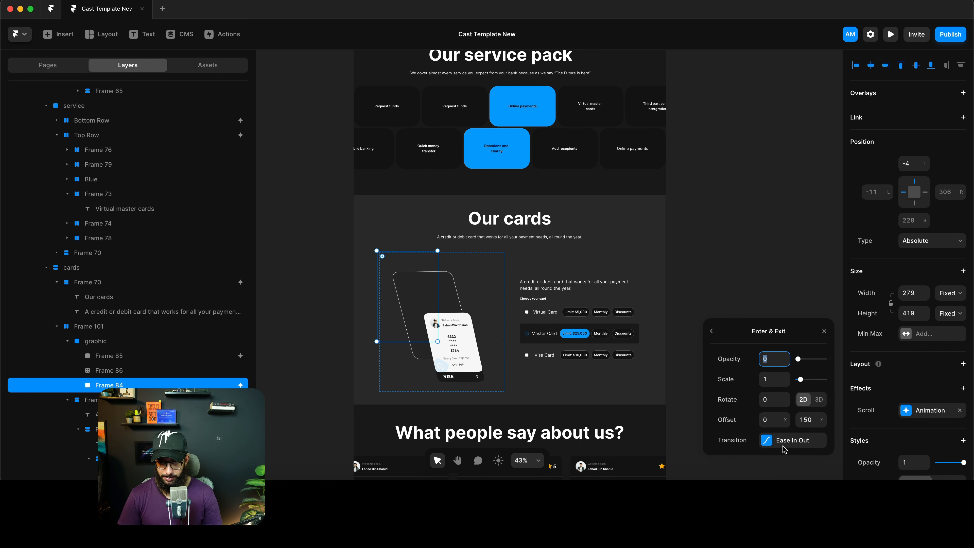
{"action": "left_click", "coordinate": [807, 419]}
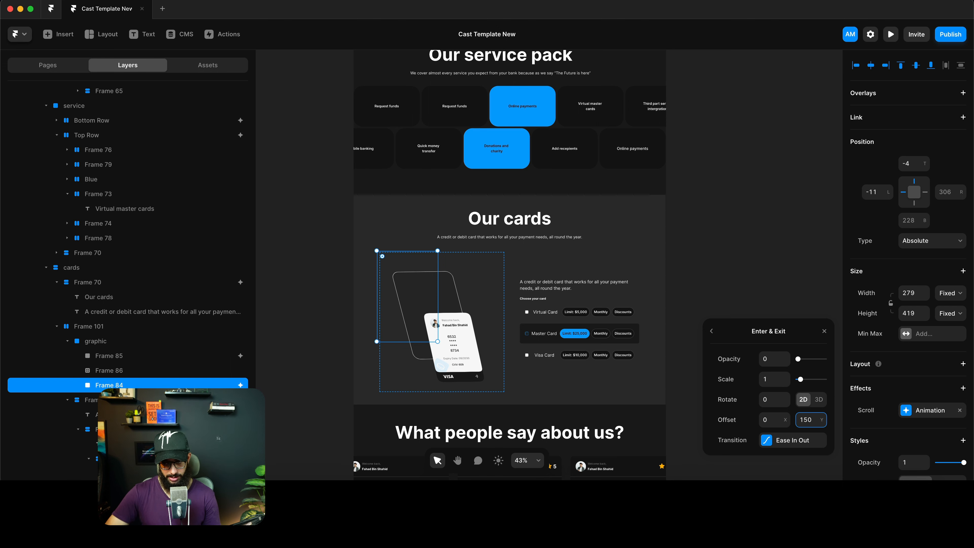
{"action": "key", "text": "Tab"}
Preview the page down to the Our cards section to check how the cards animate in, and return to the canvas
{"action": "key", "text": "super+p"}
{"action": "scroll", "coordinate": [555, 281], "scroll_direction": "down", "scroll_amount": 6}
{"action": "scroll", "coordinate": [555, 281], "scroll_direction": "down", "scroll_amount": 20}
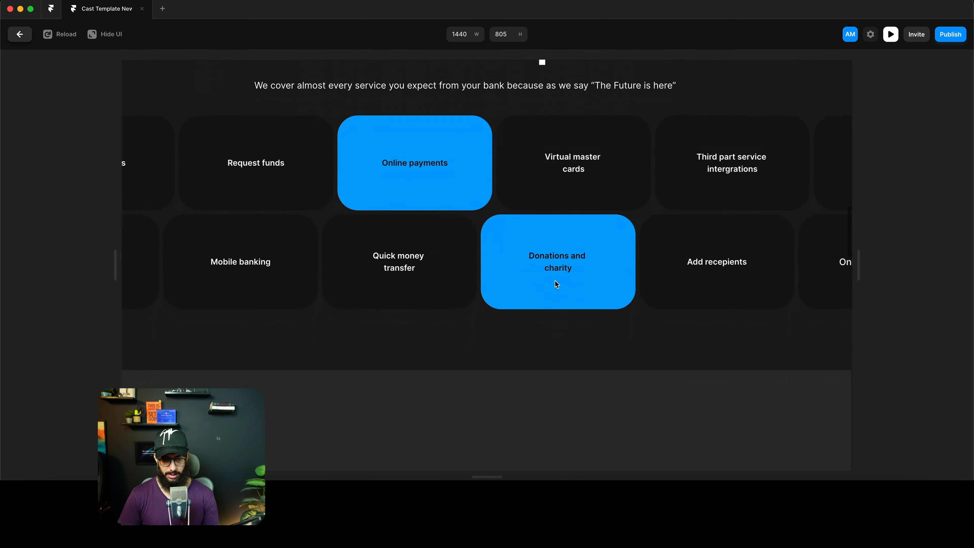
{"action": "scroll", "coordinate": [557, 283], "scroll_direction": "down", "scroll_amount": 3}
{"action": "scroll", "coordinate": [557, 284], "scroll_direction": "up", "scroll_amount": 2}
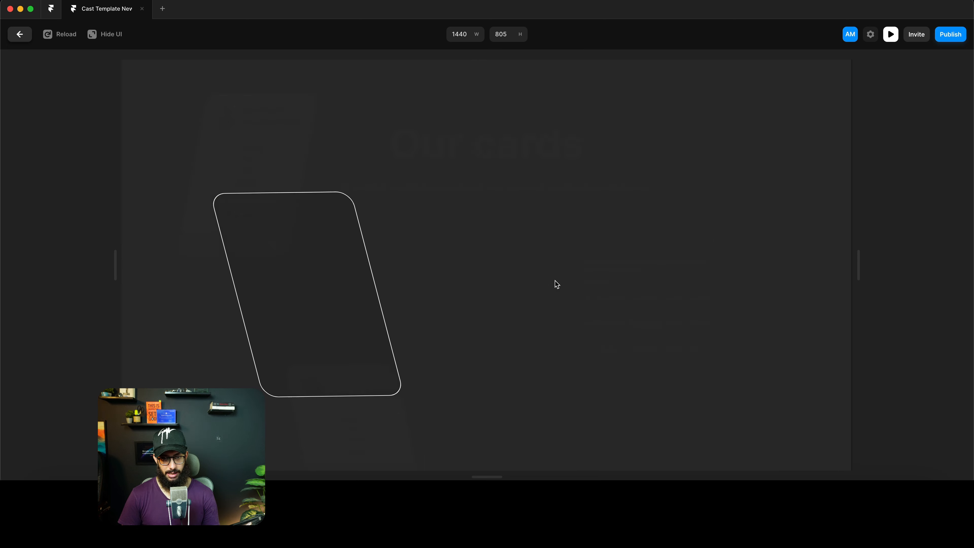
{"action": "key", "text": "Escape"}
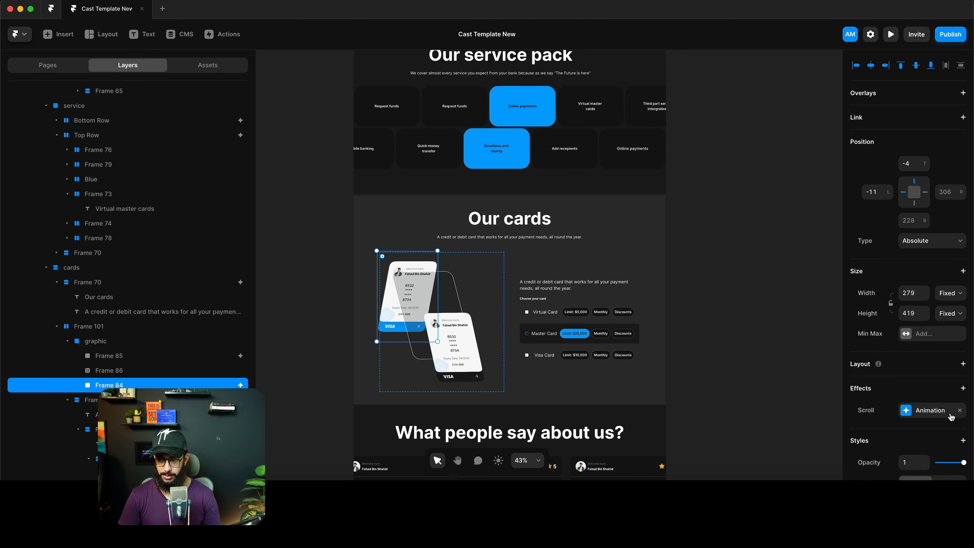
Set the trigger of the rear card's scroll animation to Section in View
{"action": "left_click", "coordinate": [935, 410]}
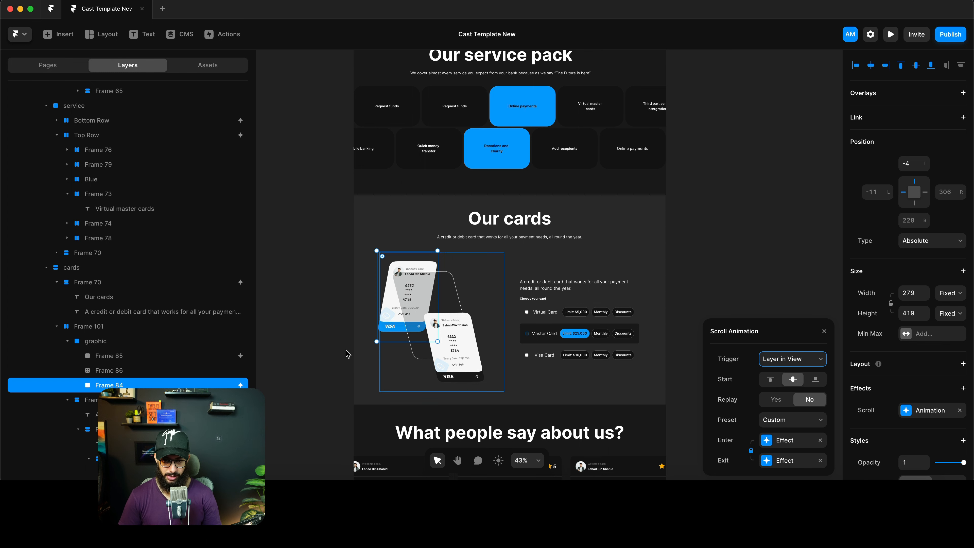
{"action": "left_click", "coordinate": [786, 358]}
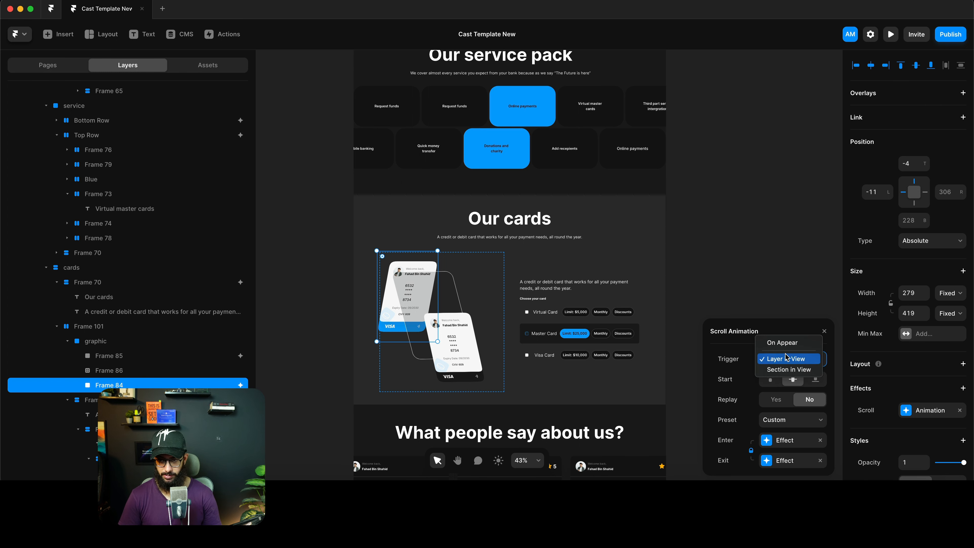
{"action": "left_click", "coordinate": [785, 368]}
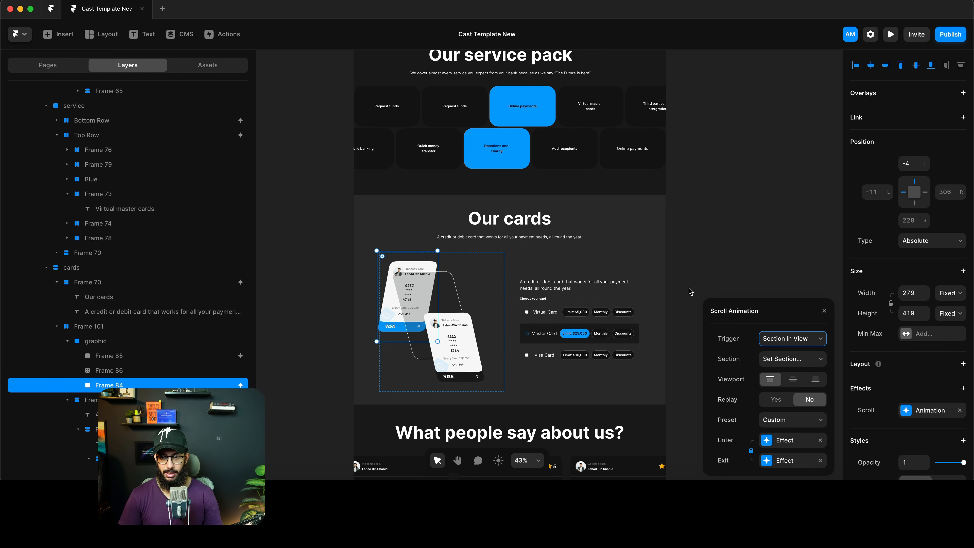
Add a scroll section named card-section to the cards frame
{"action": "left_click", "coordinate": [638, 219]}
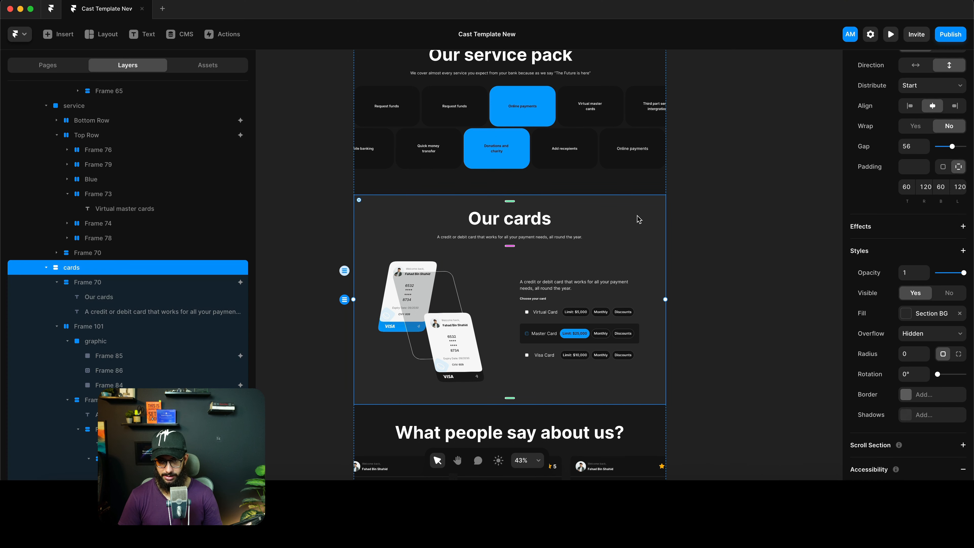
{"action": "scroll", "coordinate": [970, 391], "scroll_direction": "down", "scroll_amount": 5}
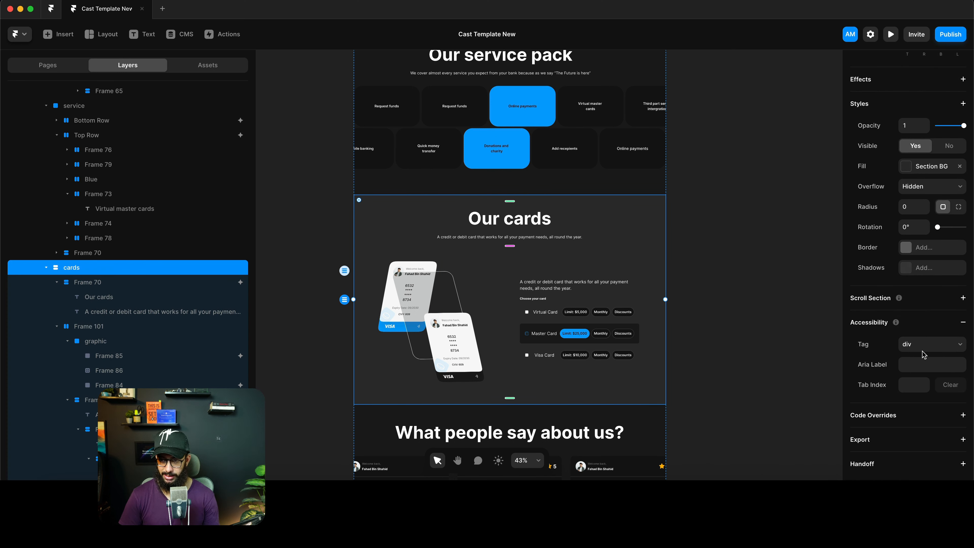
{"action": "left_click", "coordinate": [963, 298]}
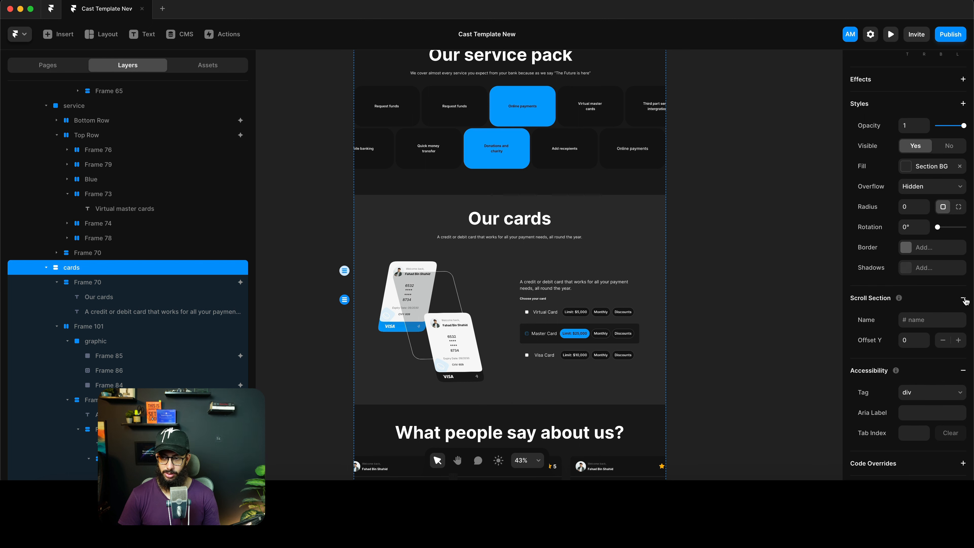
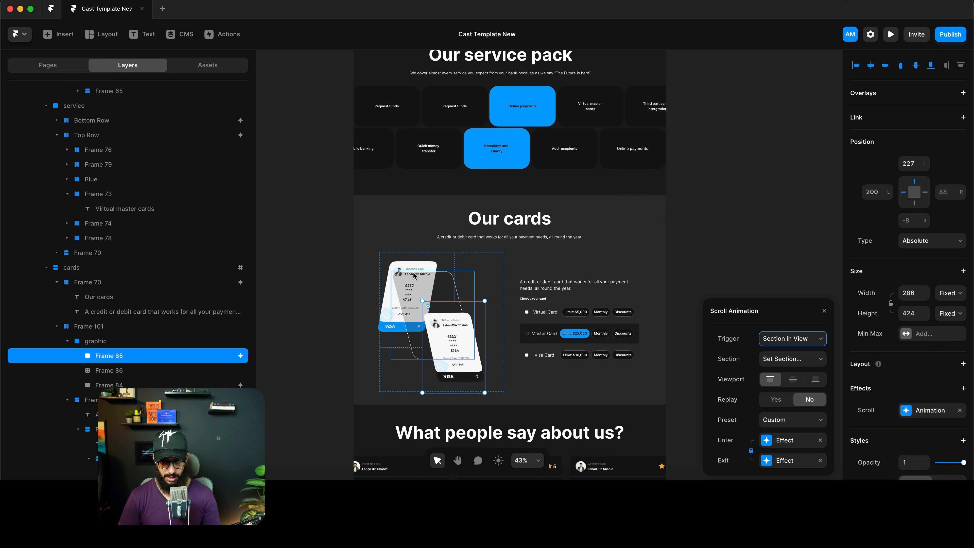
Assign #card-section as the trigger section for the scroll animations of both the rear and front card images
{"action": "left_click", "coordinate": [414, 263]}
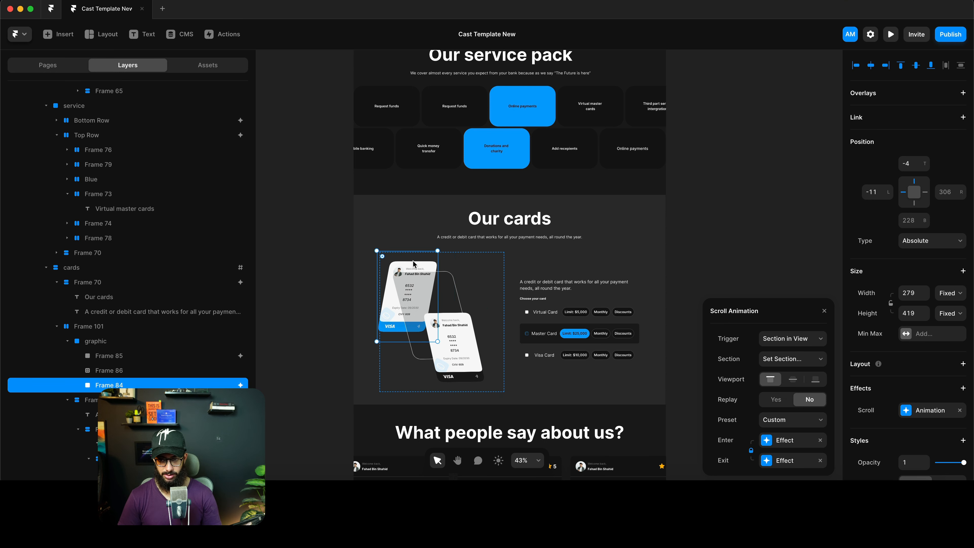
{"action": "left_click", "coordinate": [790, 363]}
{"action": "left_click", "coordinate": [791, 371]}
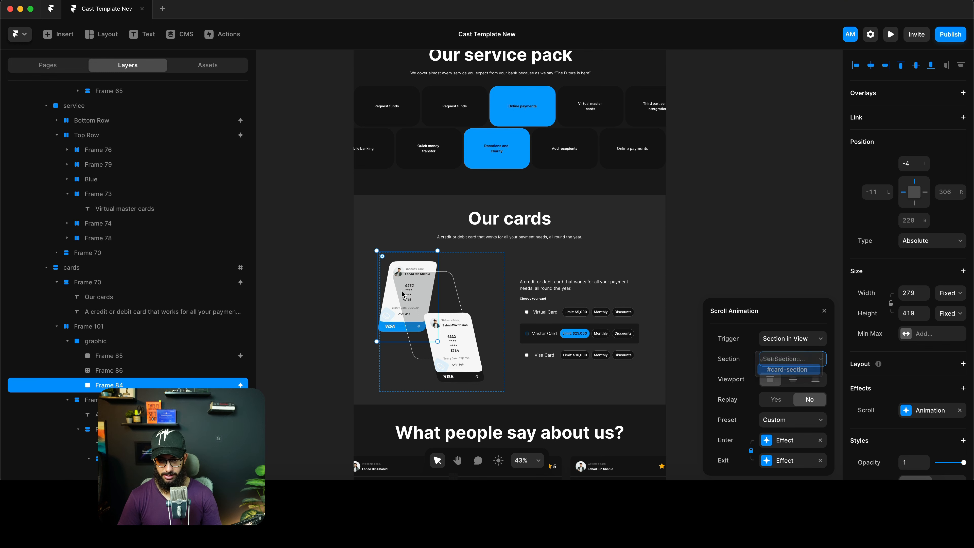
{"action": "left_click", "coordinate": [448, 313]}
{"action": "left_click", "coordinate": [790, 359]}
{"action": "left_click", "coordinate": [790, 370]}
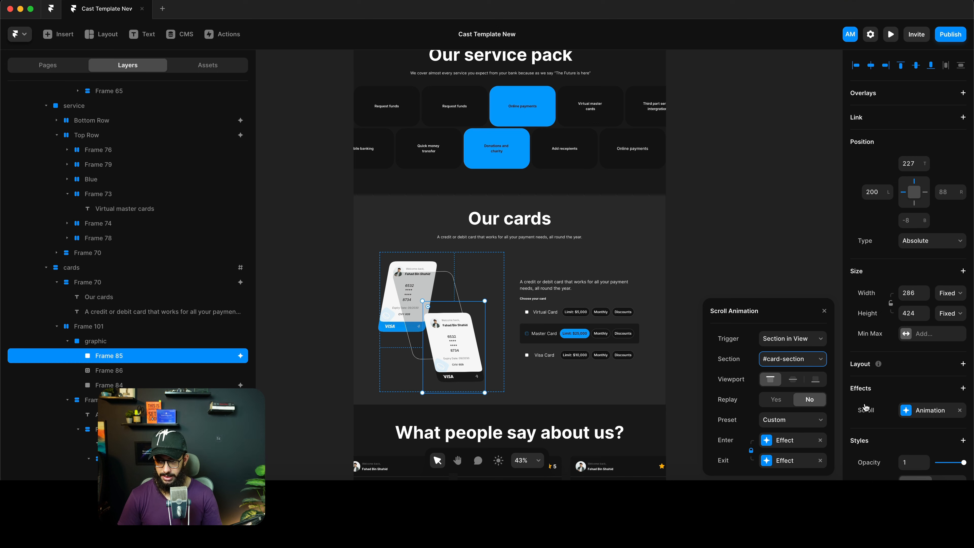
{"action": "left_click", "coordinate": [866, 407]}
Try to copy the rear card's scroll animation and paste it onto the card outline graphic (Frame 86)
{"action": "left_click", "coordinate": [444, 277]}
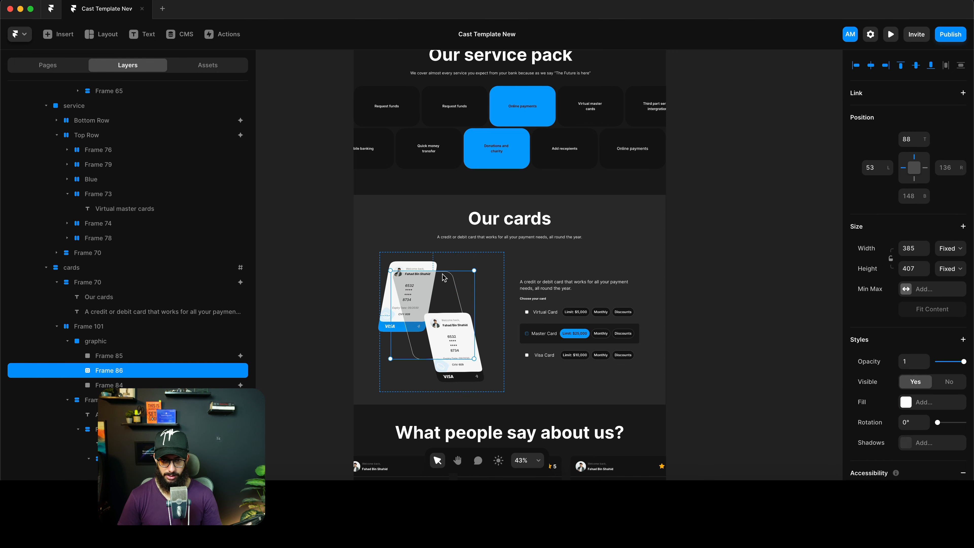
{"action": "right_click", "coordinate": [449, 284]}
{"action": "mouse_move", "coordinate": [515, 309]}
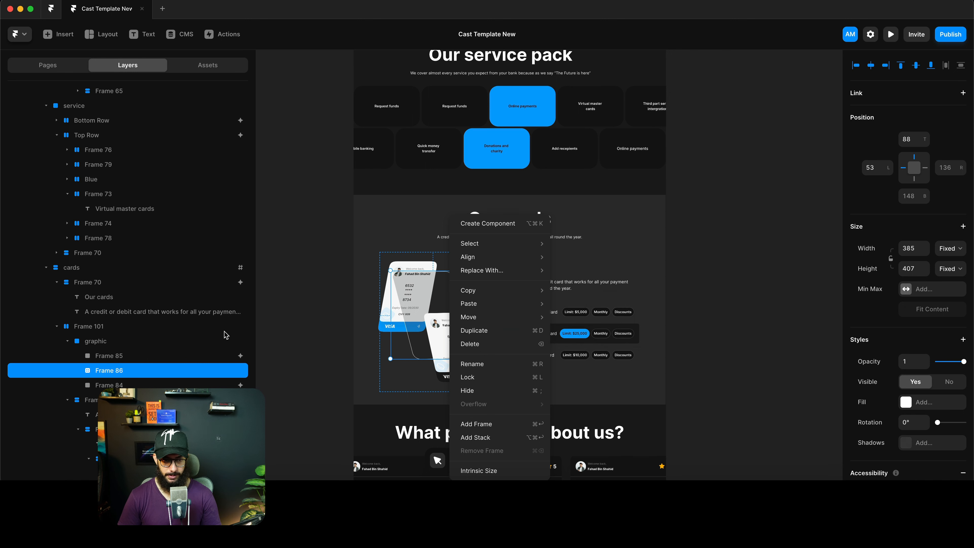
{"action": "left_click", "coordinate": [114, 376]}
{"action": "left_click", "coordinate": [115, 385]}
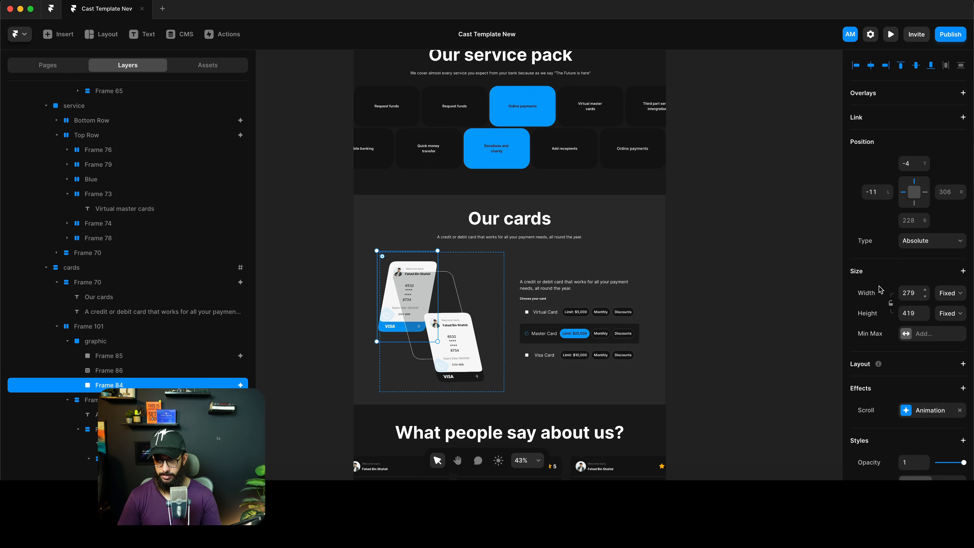
{"action": "right_click", "coordinate": [875, 419]}
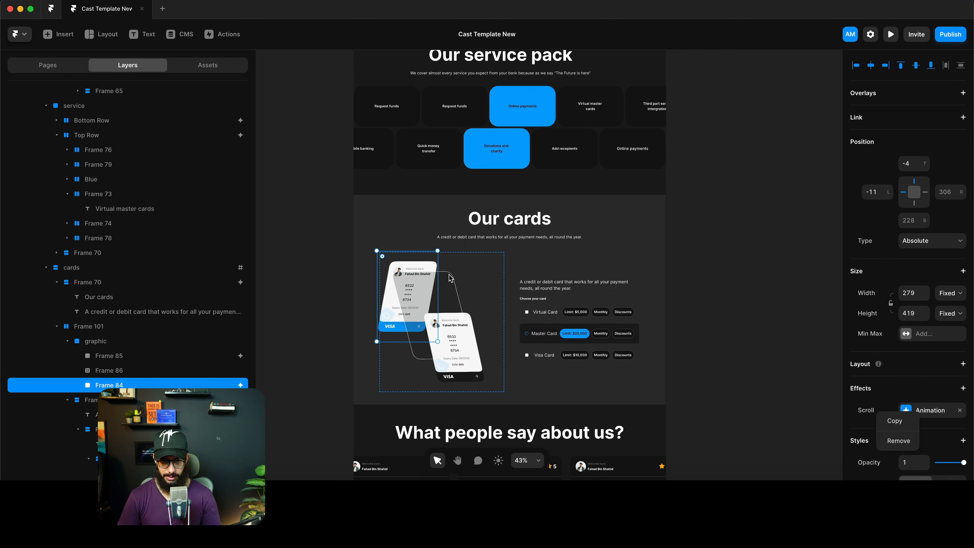
{"action": "left_click", "coordinate": [116, 370]}
{"action": "right_click", "coordinate": [116, 374]}
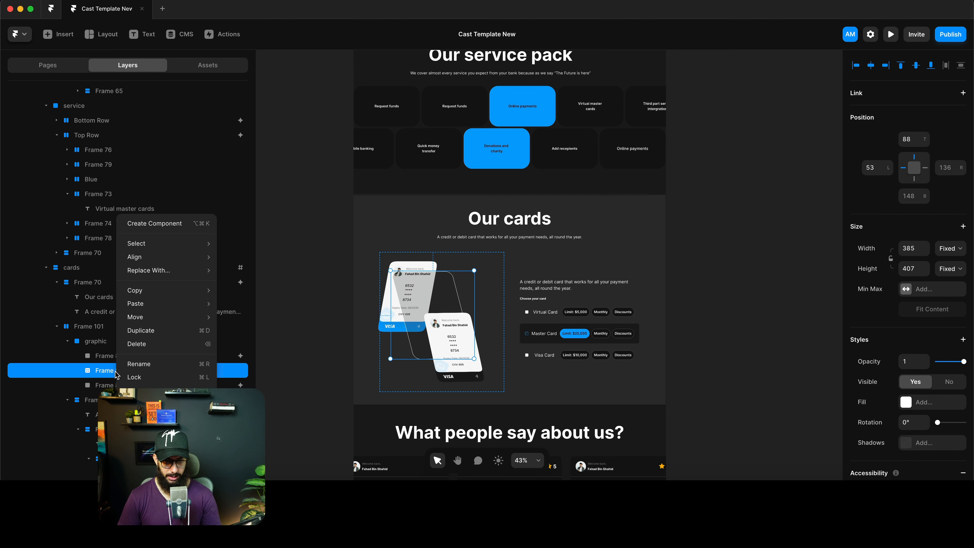
{"action": "mouse_move", "coordinate": [165, 303]}
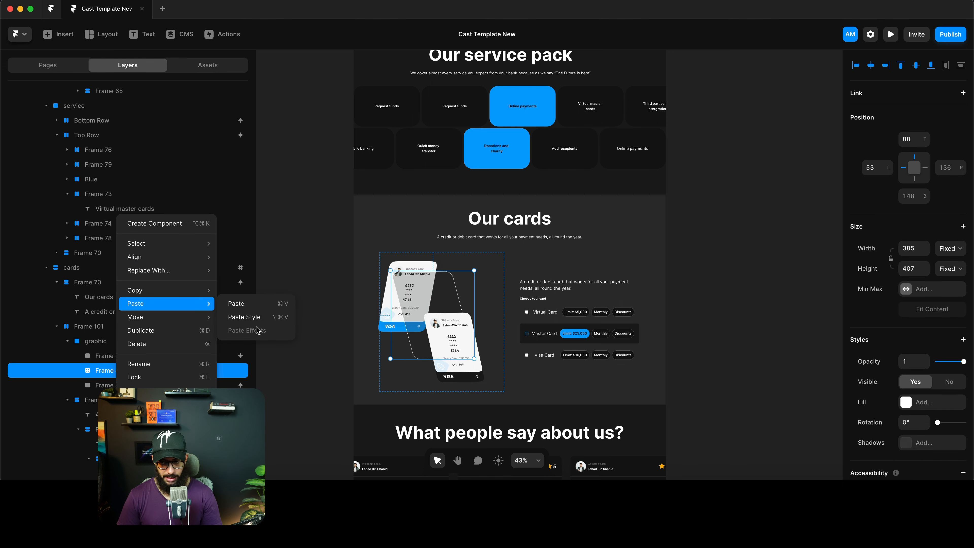
{"action": "left_click", "coordinate": [498, 333]}
Copy the scroll animation effect from the front card image (Frame 85)
{"action": "left_click", "coordinate": [465, 337]}
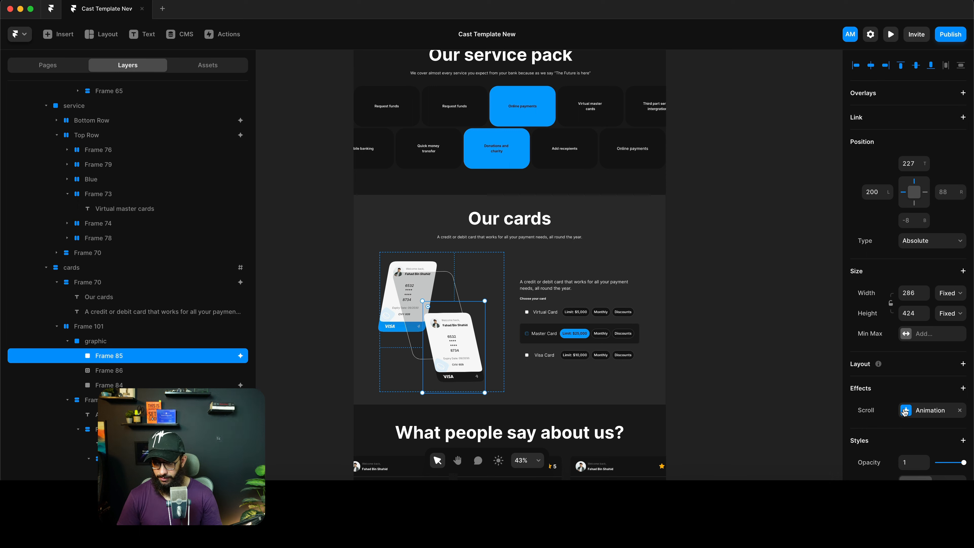
{"action": "scroll", "coordinate": [905, 412], "scroll_direction": "down", "scroll_amount": 5}
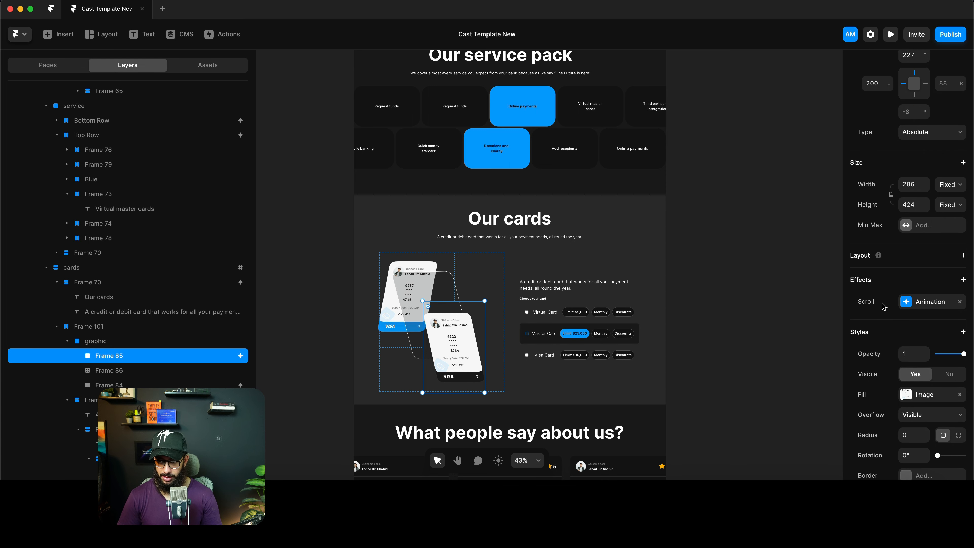
{"action": "right_click", "coordinate": [882, 303]}
{"action": "left_click", "coordinate": [899, 312]}
Wrap the card outline graphic (Frame 86) in a new parent frame
{"action": "scroll", "coordinate": [961, 353], "scroll_direction": "down", "scroll_amount": 3}
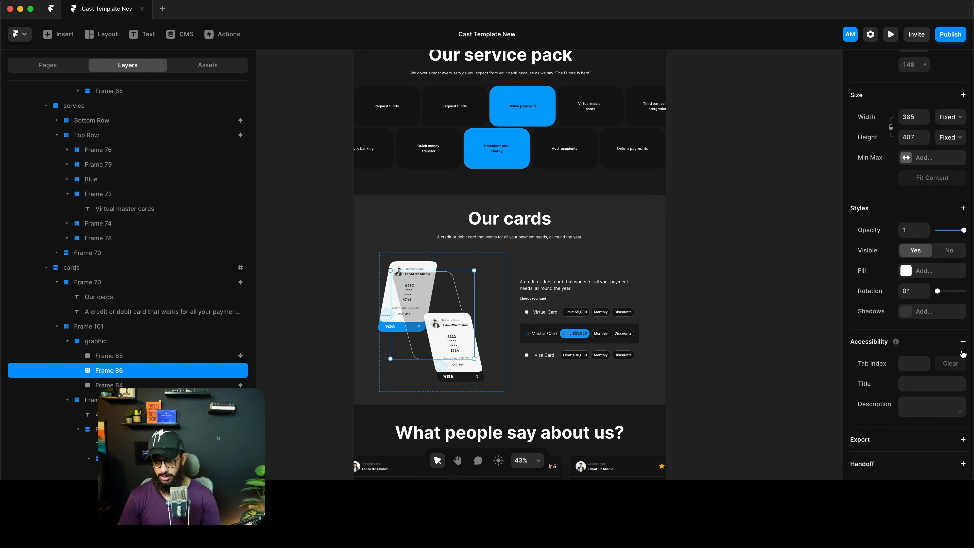
{"action": "scroll", "coordinate": [960, 352], "scroll_direction": "up", "scroll_amount": 6}
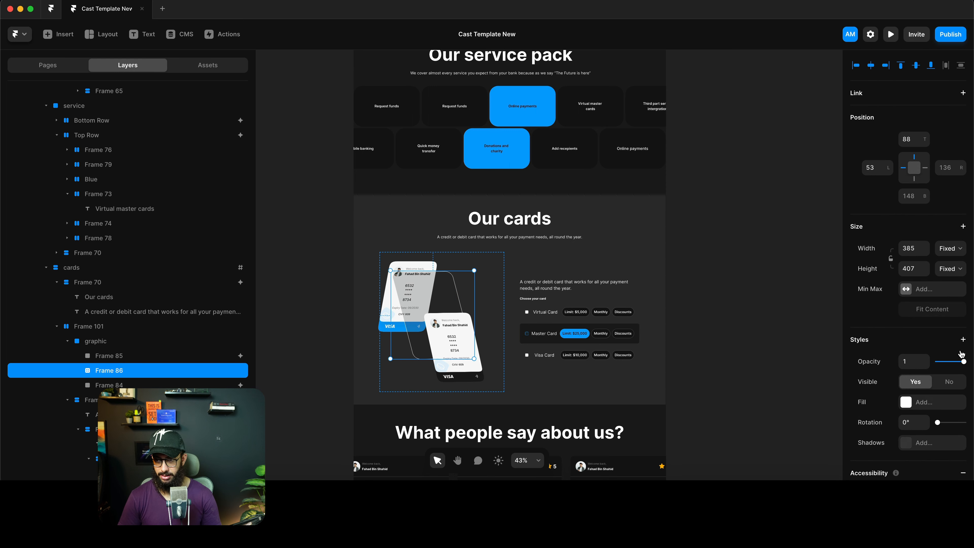
{"action": "scroll", "coordinate": [960, 353], "scroll_direction": "down", "scroll_amount": 3}
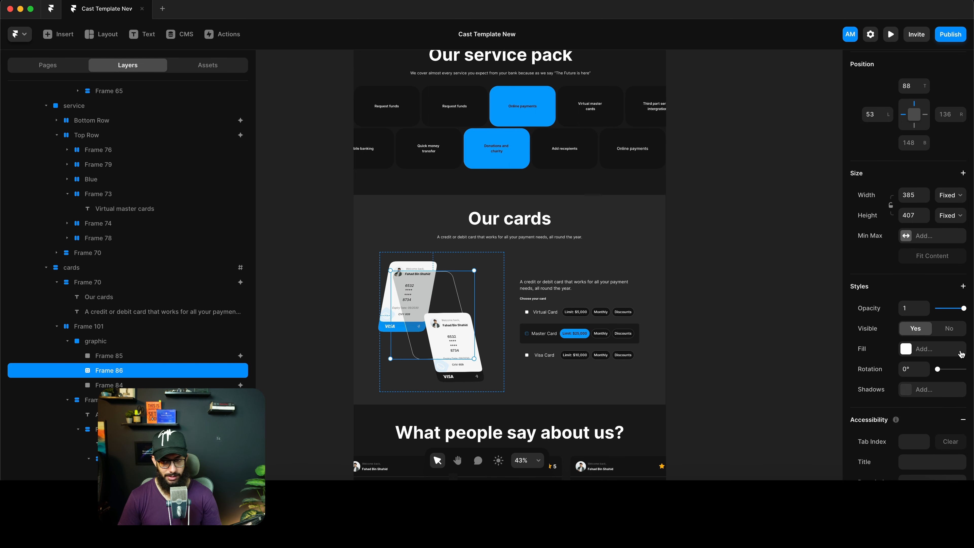
{"action": "scroll", "coordinate": [960, 353], "scroll_direction": "down", "scroll_amount": 2}
{"action": "scroll", "coordinate": [961, 354], "scroll_direction": "up", "scroll_amount": 5}
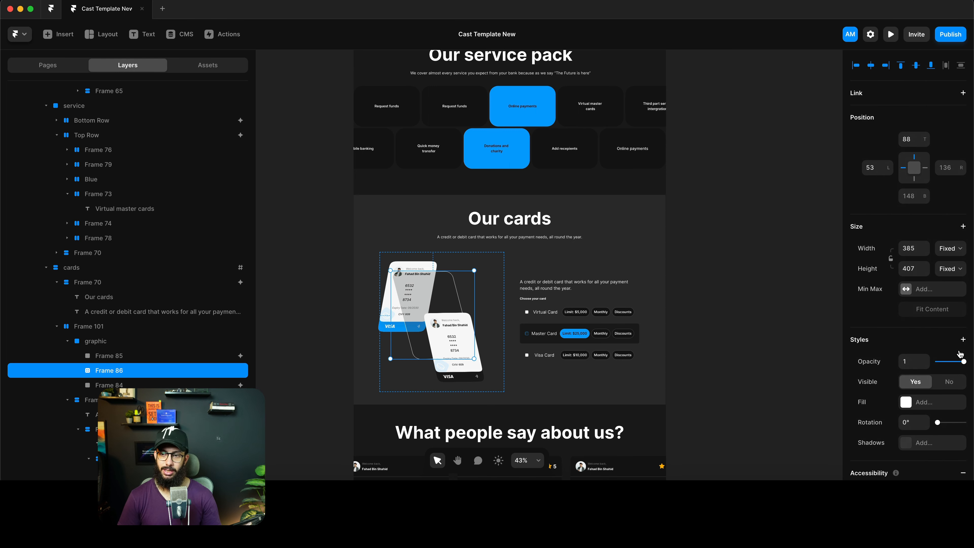
{"action": "key", "text": "super+alt+Return"}
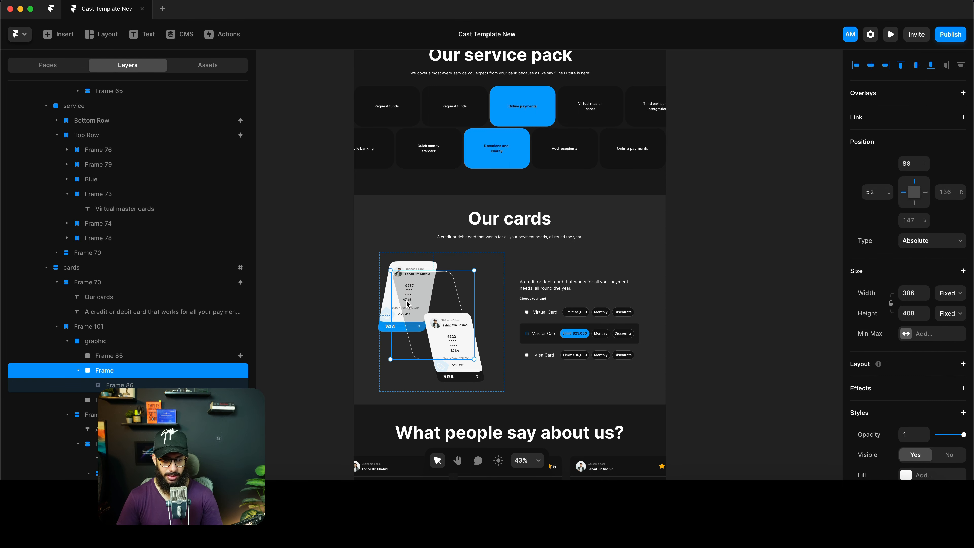
Rename the new parent frame around the card outline graphic to "Transparent Card"
{"action": "key", "text": "super+r"}
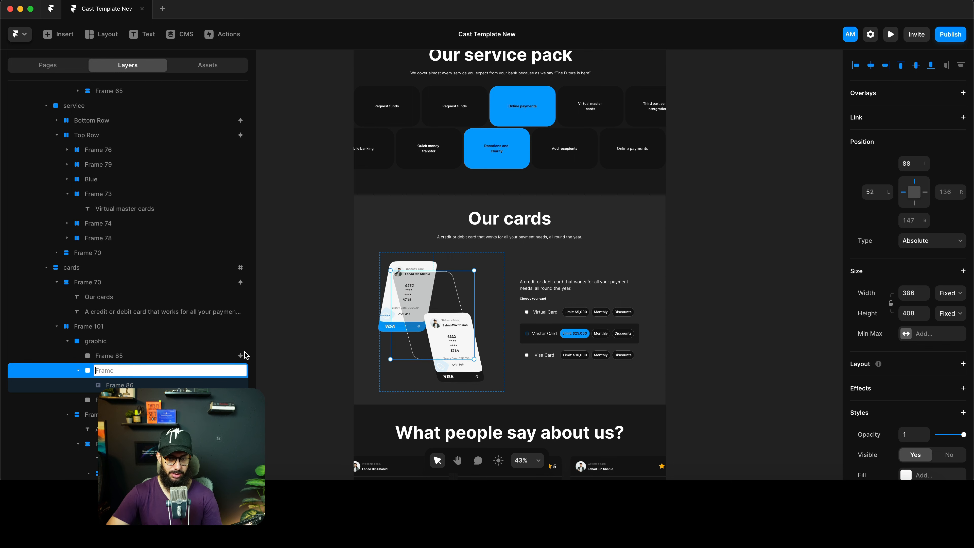
{"action": "type", "text": "Transparent Ca"}
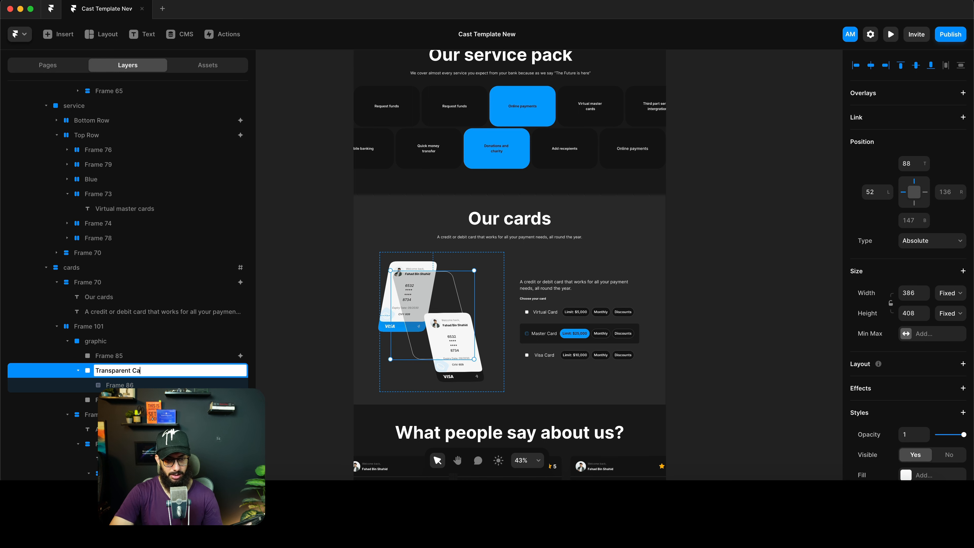
{"action": "type", "text": "rd"}
{"action": "key", "text": "Return"}
Paste the copied scroll animation effect onto the Transparent Card frame and open its Enter & Exit effect settings
{"action": "right_click", "coordinate": [147, 374]}
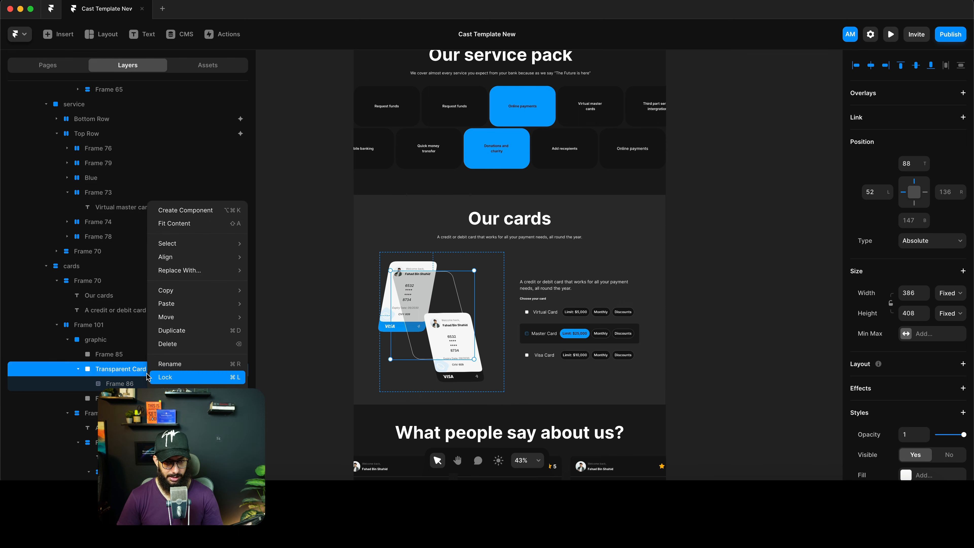
{"action": "mouse_move", "coordinate": [224, 270]}
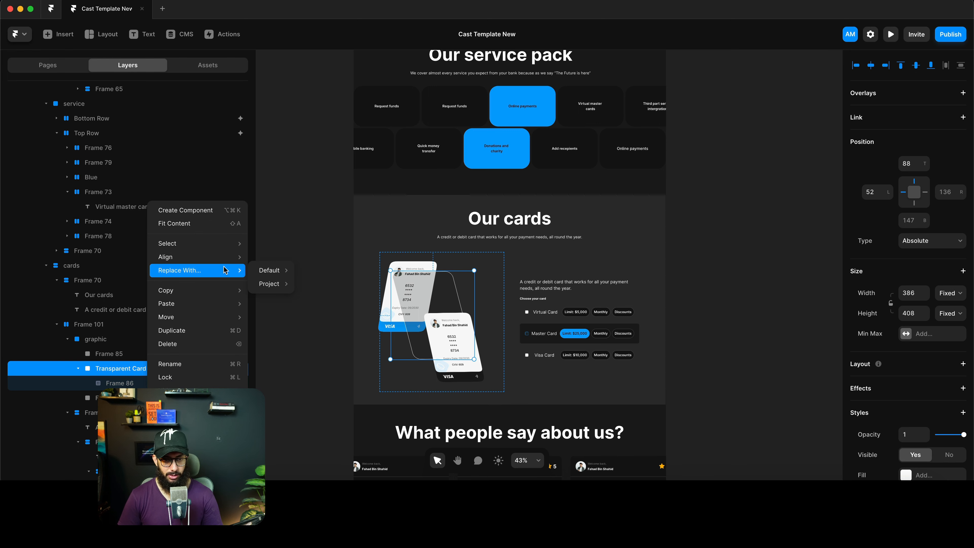
{"action": "mouse_move", "coordinate": [230, 303]}
{"action": "left_click", "coordinate": [292, 331]}
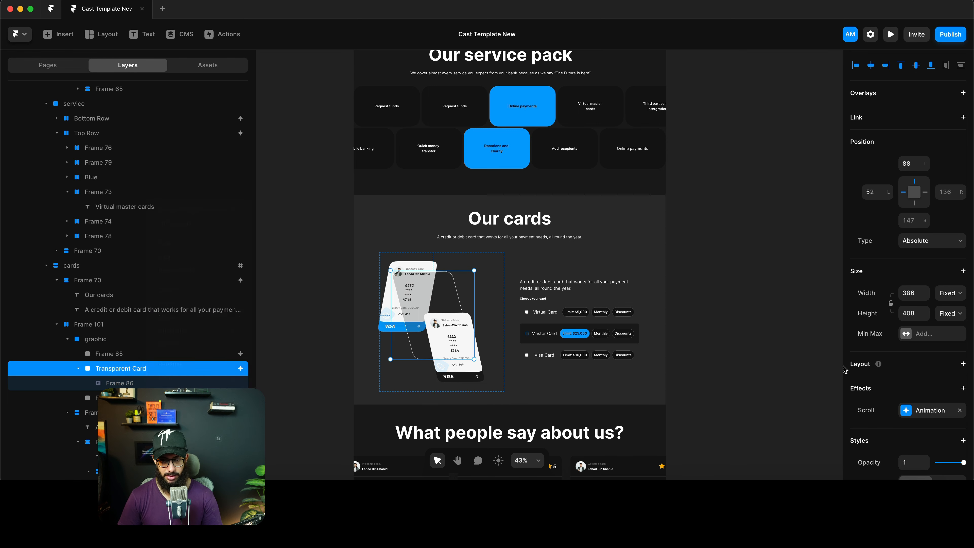
{"action": "scroll", "coordinate": [930, 419], "scroll_direction": "down", "scroll_amount": 3}
{"action": "left_click", "coordinate": [928, 376]}
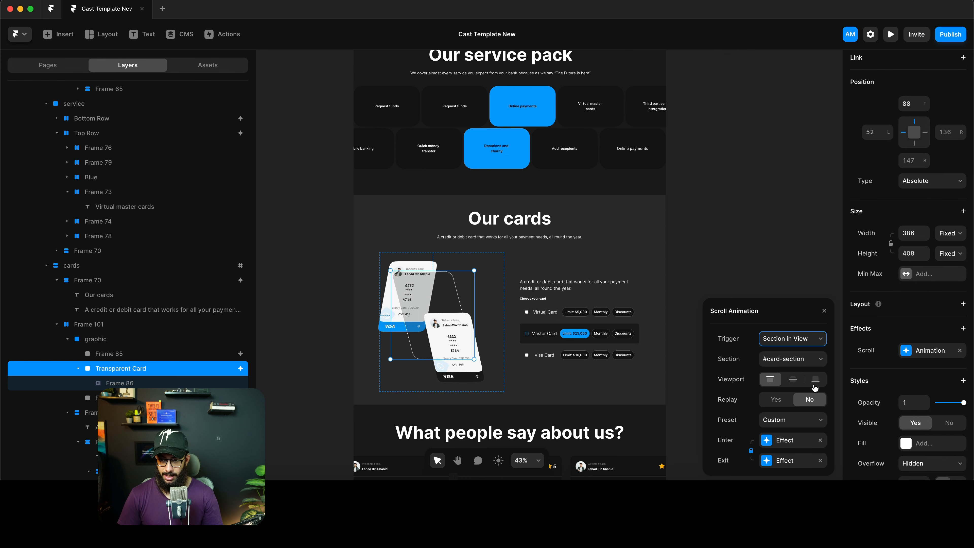
{"action": "left_click", "coordinate": [784, 440]}
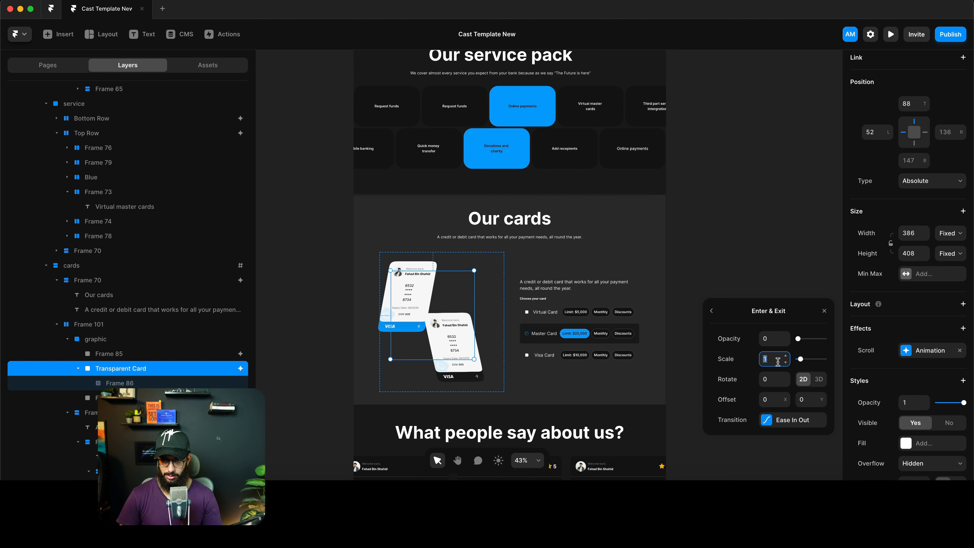
Preview the site and check the scroll animations of the card graphics in the Our cards section
{"action": "key", "text": "super+p"}
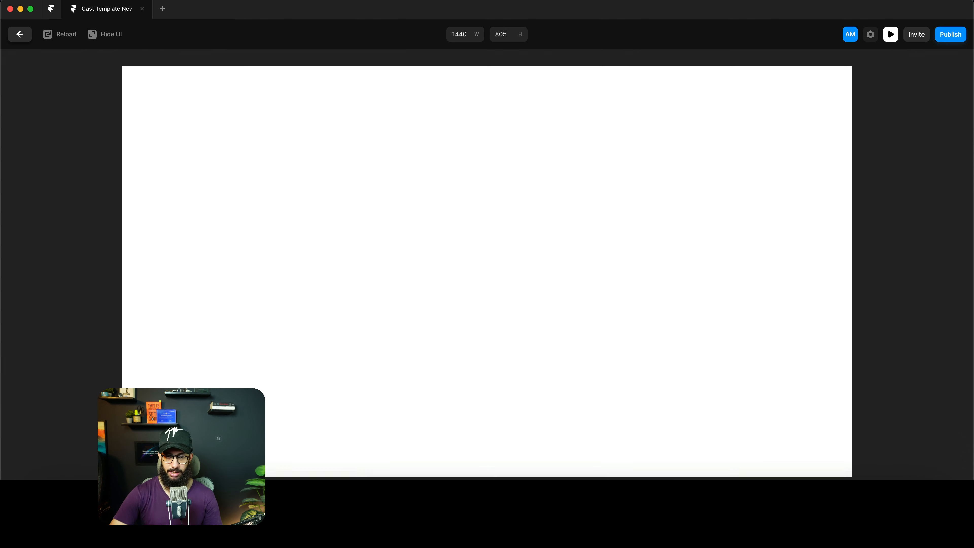
{"action": "scroll", "coordinate": [683, 226], "scroll_direction": "down", "scroll_amount": 10}
{"action": "scroll", "coordinate": [677, 225], "scroll_direction": "down", "scroll_amount": 15}
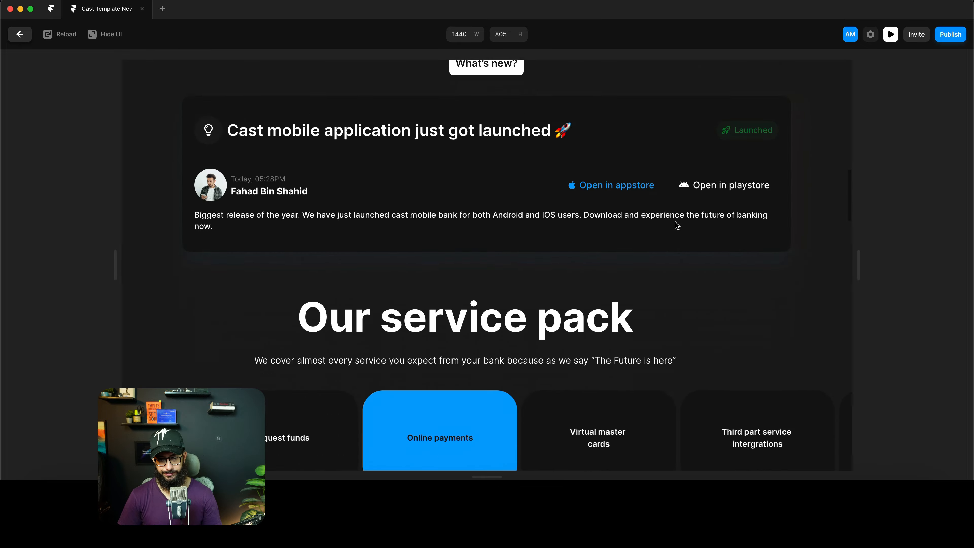
{"action": "scroll", "coordinate": [677, 225], "scroll_direction": "down", "scroll_amount": 5}
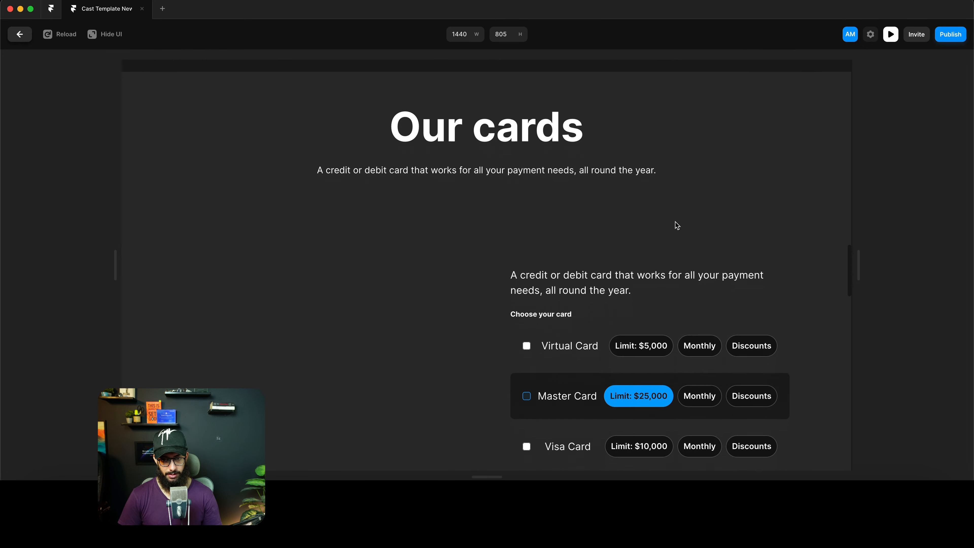
{"action": "scroll", "coordinate": [676, 225], "scroll_direction": "up", "scroll_amount": 3}
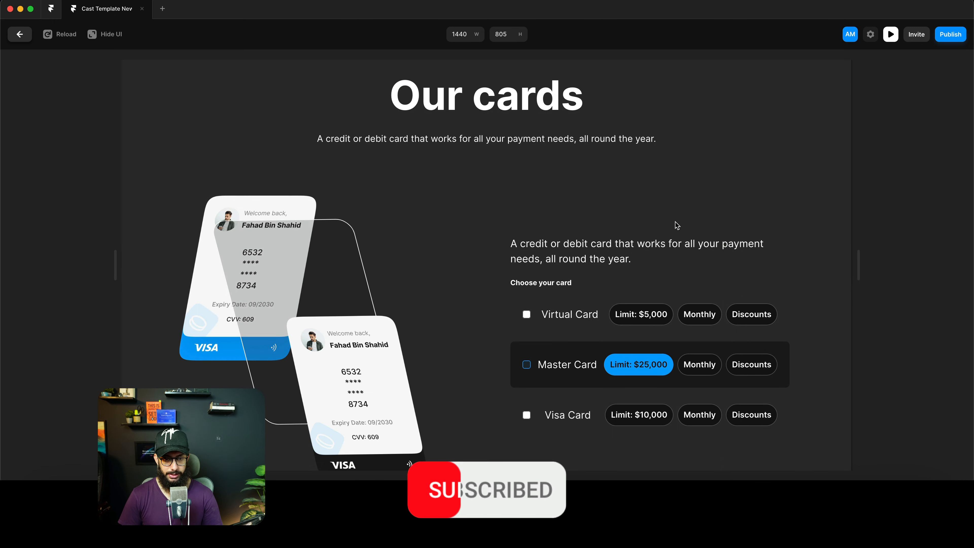
{"action": "scroll", "coordinate": [677, 225], "scroll_direction": "down", "scroll_amount": 10}
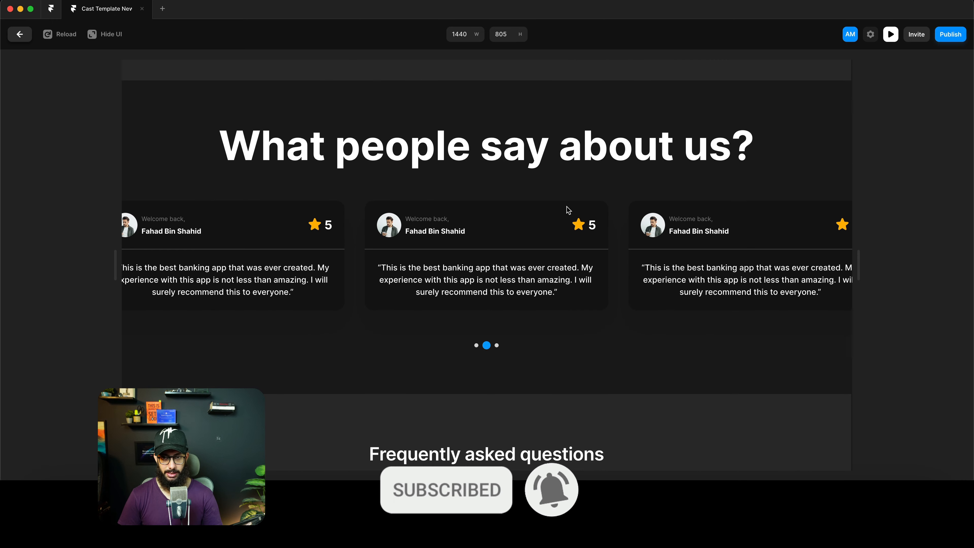
{"action": "key", "text": "Escape"}
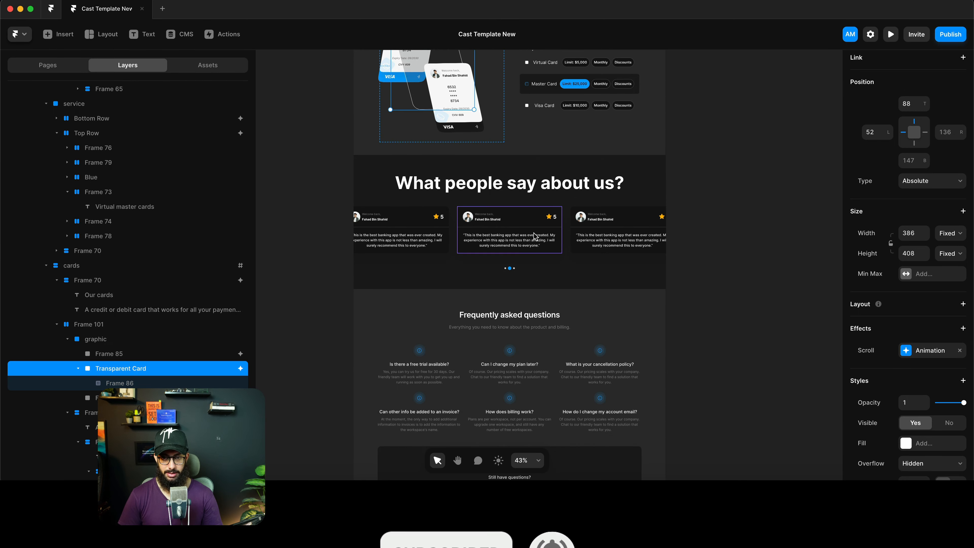
Move all three testimonial boxes out of Frame 104 onto the empty canvas beside the page
{"action": "left_click", "coordinate": [536, 237]}
{"action": "left_click", "coordinate": [686, 417]}
{"action": "scroll", "coordinate": [615, 287], "scroll_direction": "up", "scroll_amount": 3}
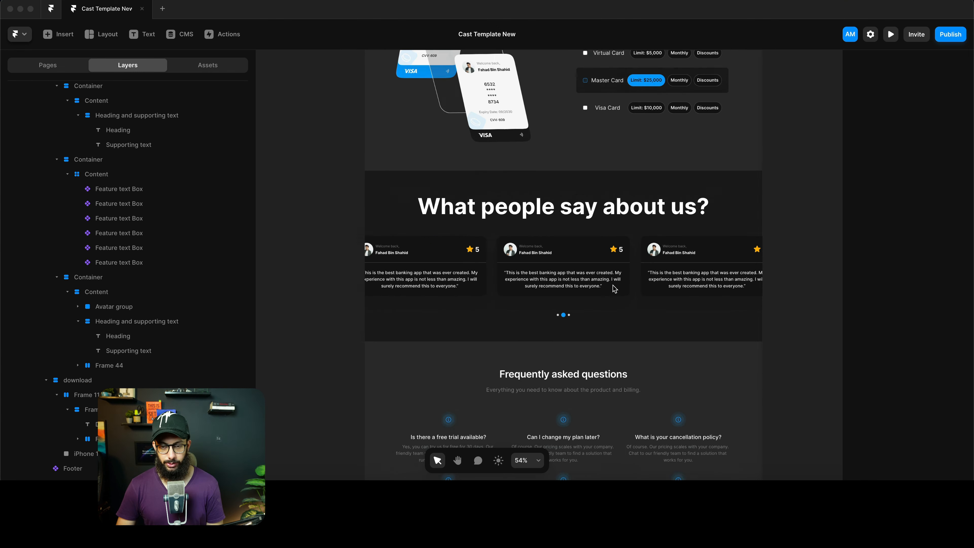
{"action": "scroll", "coordinate": [552, 299], "scroll_direction": "down", "scroll_amount": 3}
{"action": "scroll", "coordinate": [548, 295], "scroll_direction": "up", "scroll_amount": 4}
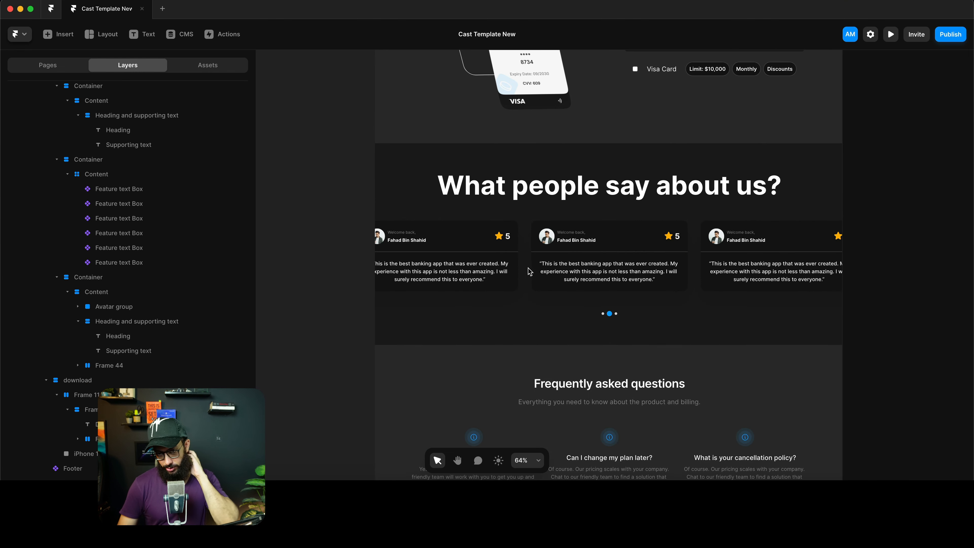
{"action": "left_click", "coordinate": [541, 267]}
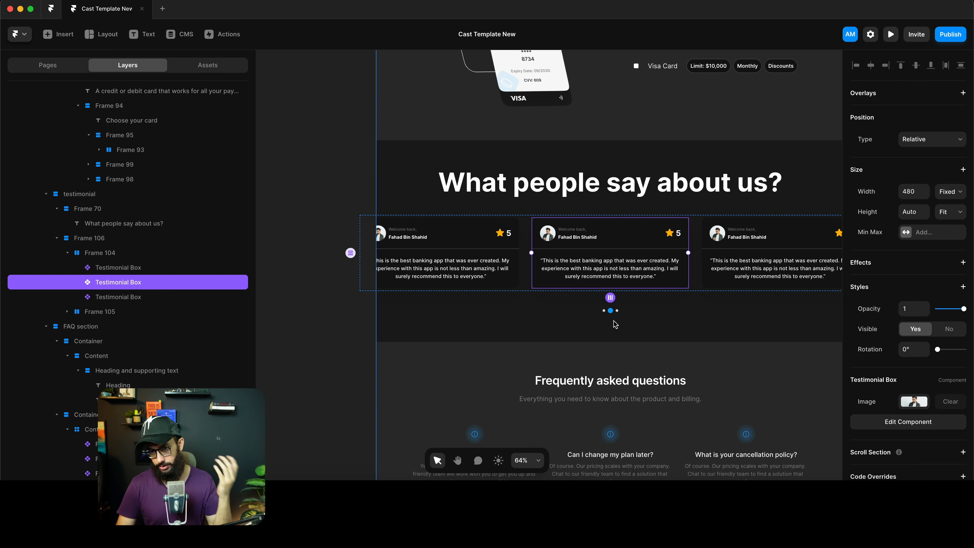
{"action": "scroll", "coordinate": [628, 283], "scroll_direction": "right", "scroll_amount": 2}
{"action": "scroll", "coordinate": [628, 282], "scroll_direction": "right", "scroll_amount": 1}
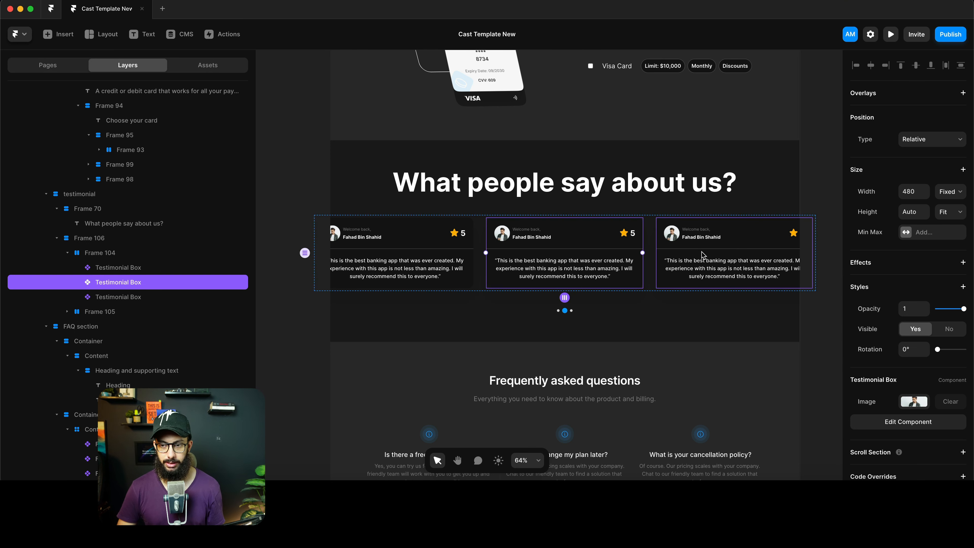
{"action": "scroll", "coordinate": [660, 263], "scroll_direction": "down", "scroll_amount": 2}
{"action": "key", "text": "space"}
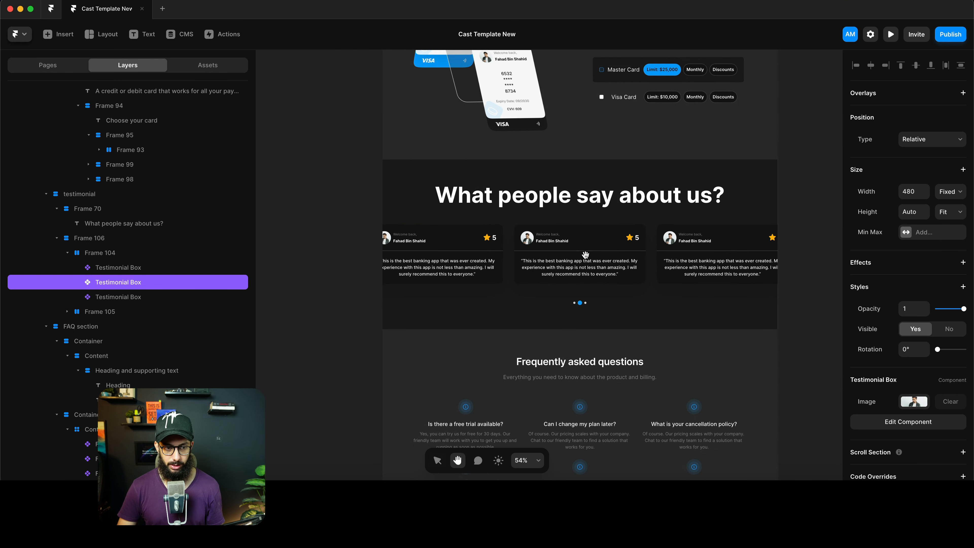
{"action": "left_click_drag", "start_coordinate": [583, 255], "coordinate": [702, 259]}
{"action": "key", "text": "super+a"}
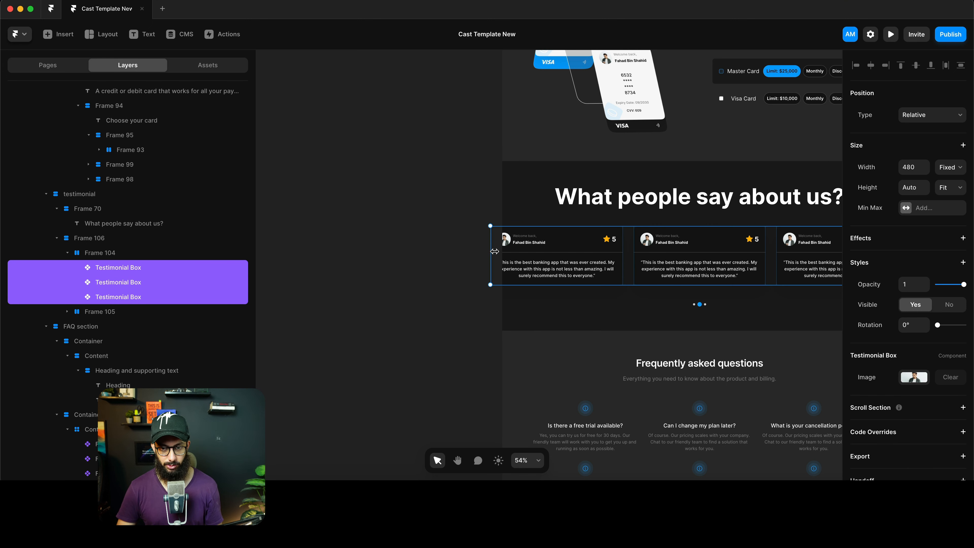
{"action": "left_click_drag", "start_coordinate": [554, 253], "coordinate": [172, 163]}
Duplicate the row of three testimonial boxes twice downward to form a three-by-three grid on the canvas
{"action": "key", "text": "space"}
{"action": "left_click_drag", "start_coordinate": [457, 215], "coordinate": [536, 196]}
{"action": "scroll", "coordinate": [468, 212], "scroll_direction": "down", "scroll_amount": 5}
{"action": "left_click_drag", "start_coordinate": [537, 201], "coordinate": [538, 234]}
{"action": "key", "text": "super+d"}
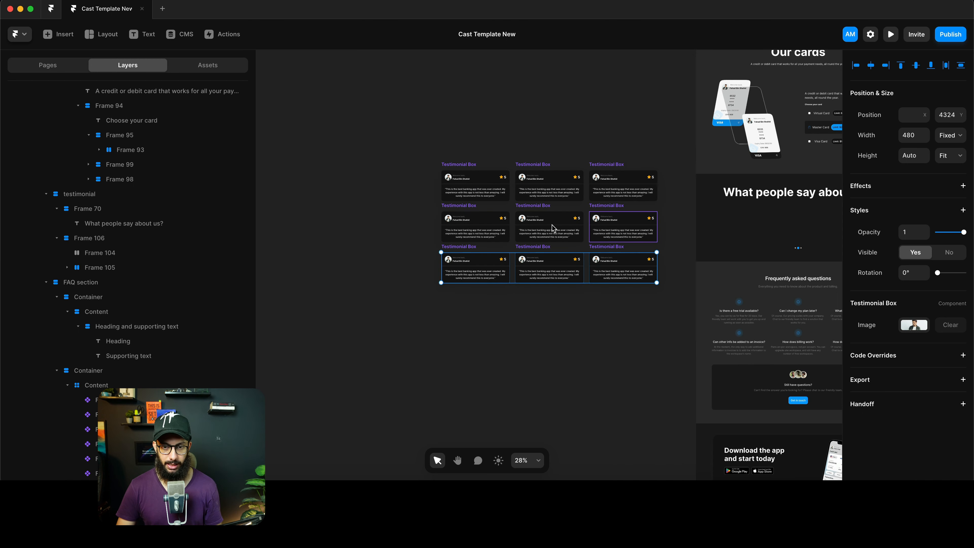
{"action": "left_click", "coordinate": [561, 158]}
Delete the emptied Frame 104 stack from the testimonial section
{"action": "scroll", "coordinate": [333, 172], "scroll_direction": "left", "scroll_amount": 10}
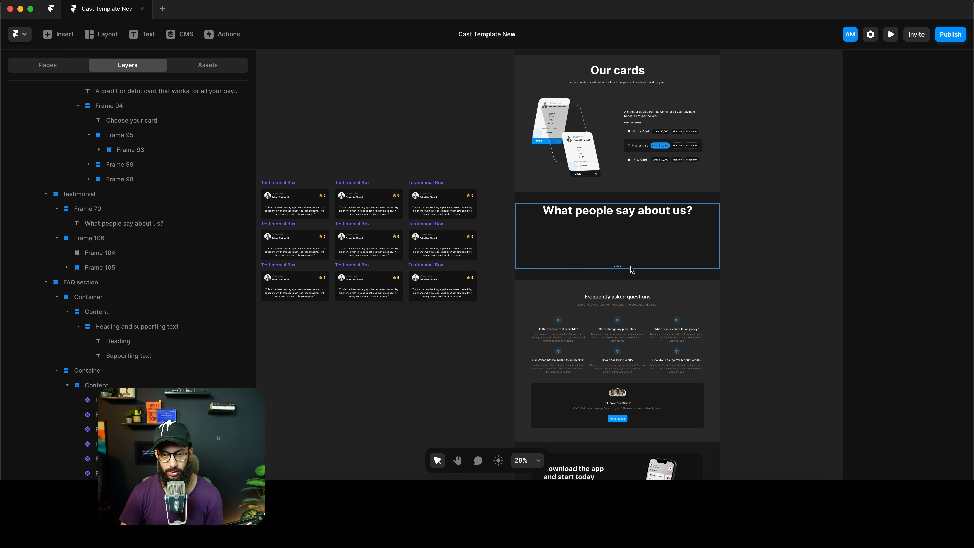
{"action": "scroll", "coordinate": [615, 260], "scroll_direction": "up", "scroll_amount": 5}
{"action": "scroll", "coordinate": [615, 259], "scroll_direction": "up", "scroll_amount": 1}
{"action": "left_click", "coordinate": [601, 227]}
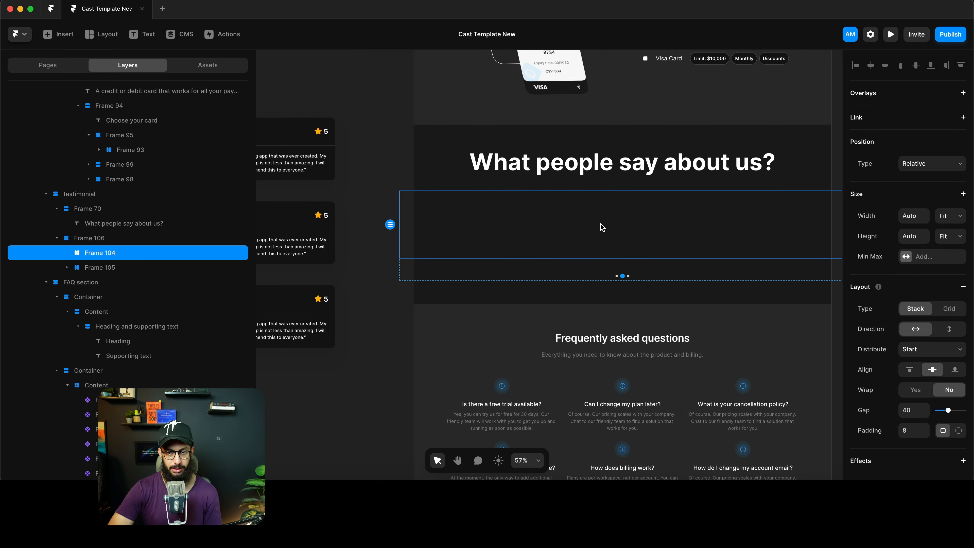
{"action": "key", "text": "super+p"}
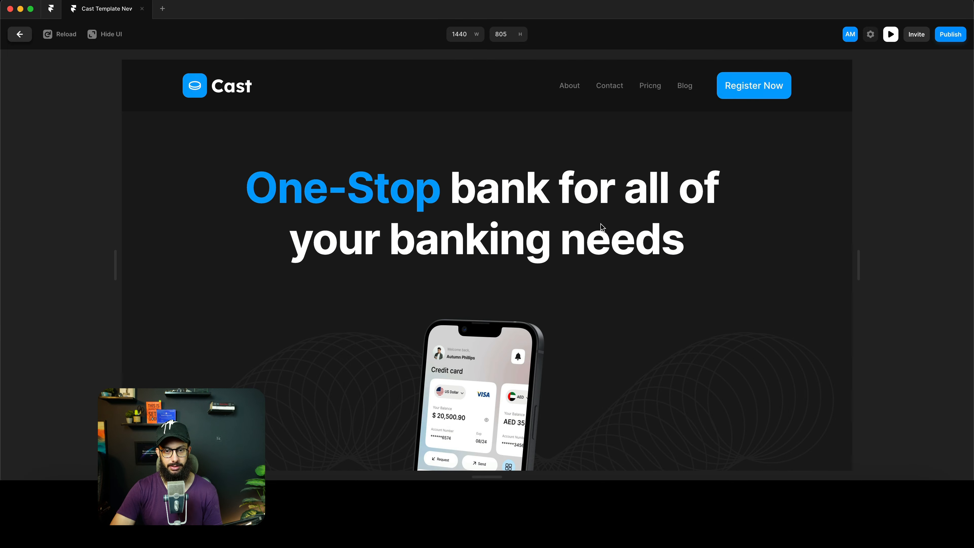
{"action": "key", "text": "Escape"}
Insert a Carousel component beneath the "What people say about us?" heading and set its width to Fill
{"action": "left_click", "coordinate": [636, 169]}
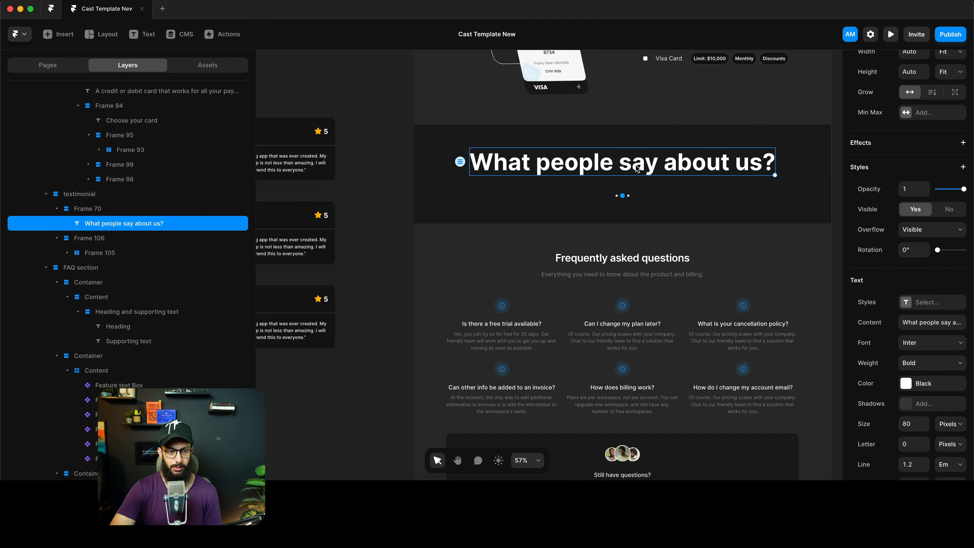
{"action": "key", "text": "i"}
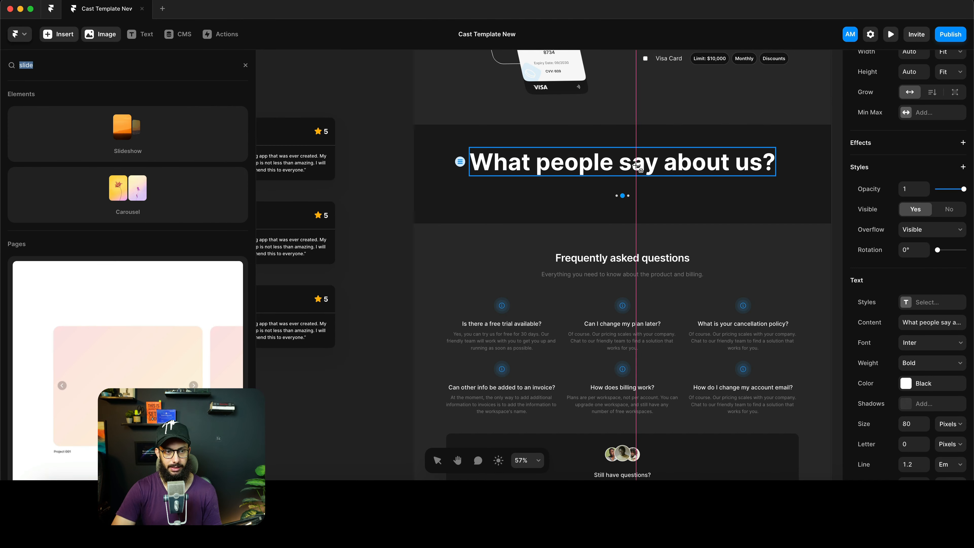
{"action": "left_click_drag", "start_coordinate": [128, 187], "coordinate": [685, 186]}
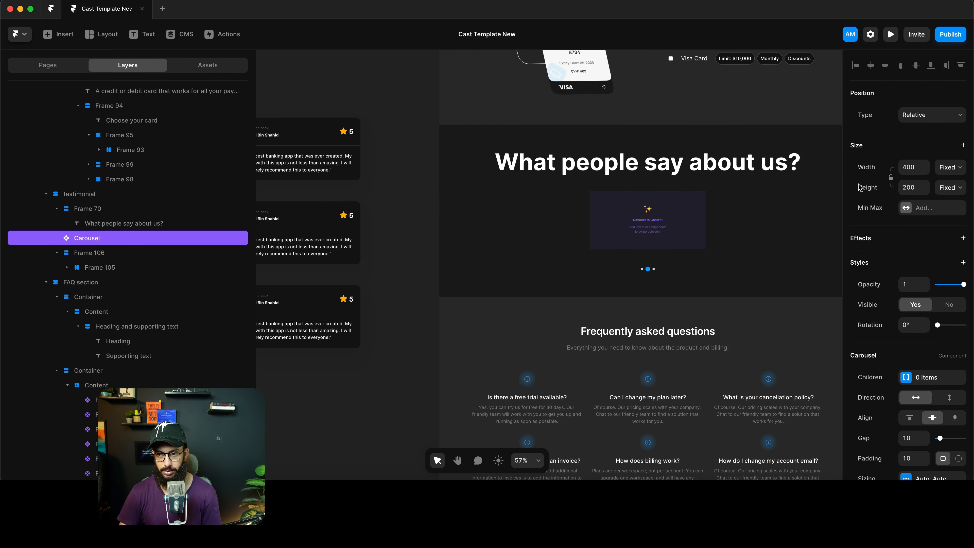
{"action": "left_click", "coordinate": [950, 167]}
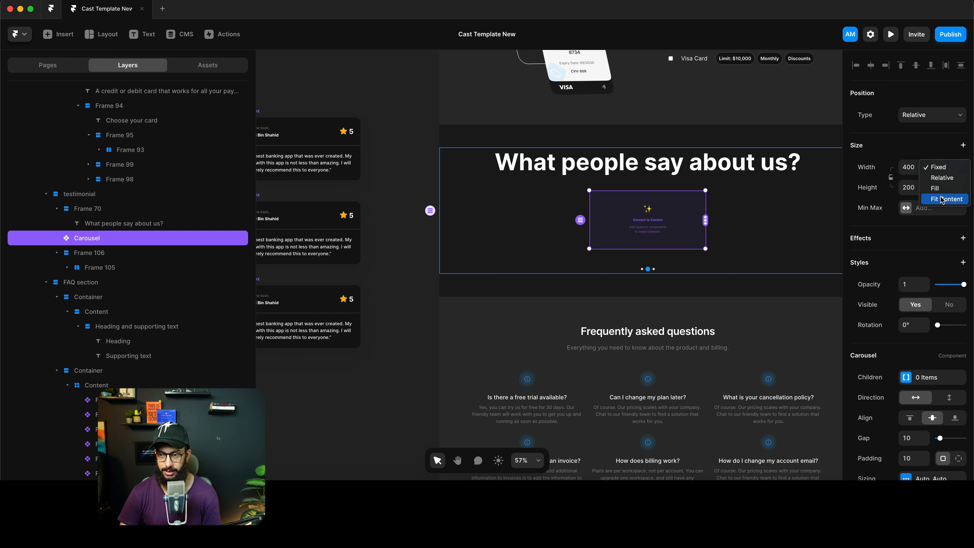
{"action": "left_click", "coordinate": [946, 188]}
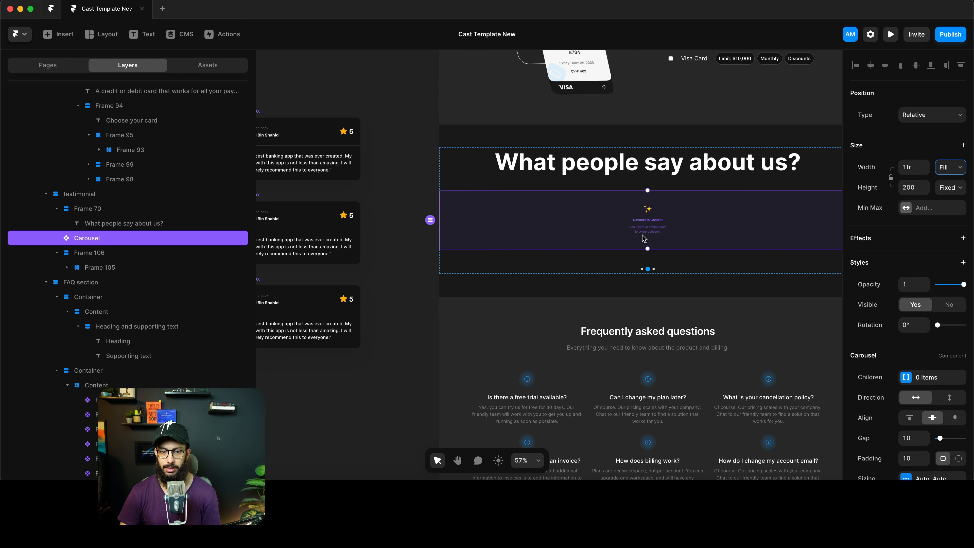
Connect the nine testimonial boxes on the canvas to the Carousel as its content items
{"action": "scroll", "coordinate": [643, 238], "scroll_direction": "down", "scroll_amount": 5}
{"action": "left_click_drag", "start_coordinate": [727, 225], "coordinate": [386, 187]}
{"action": "scroll", "coordinate": [643, 212], "scroll_direction": "left", "scroll_amount": 2}
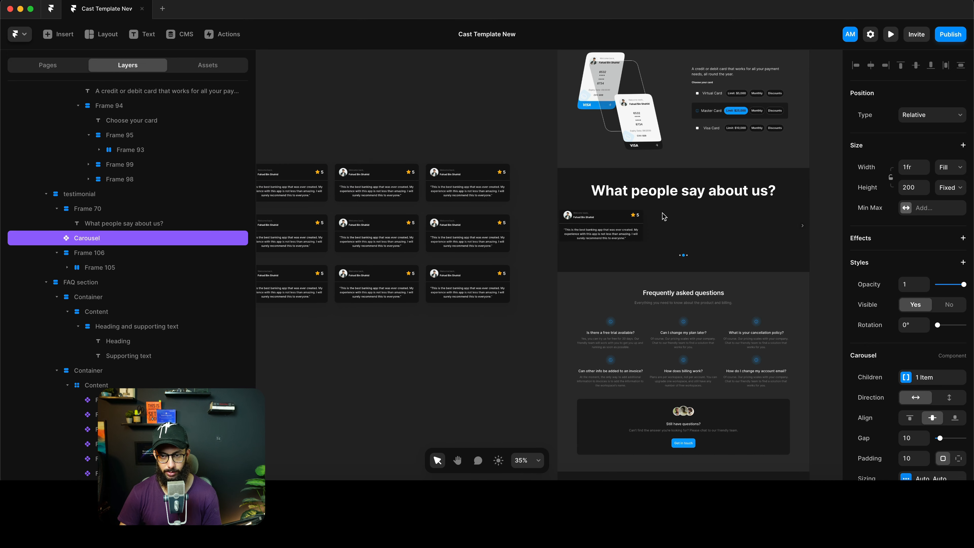
{"action": "left_click_drag", "start_coordinate": [809, 227], "coordinate": [467, 182]}
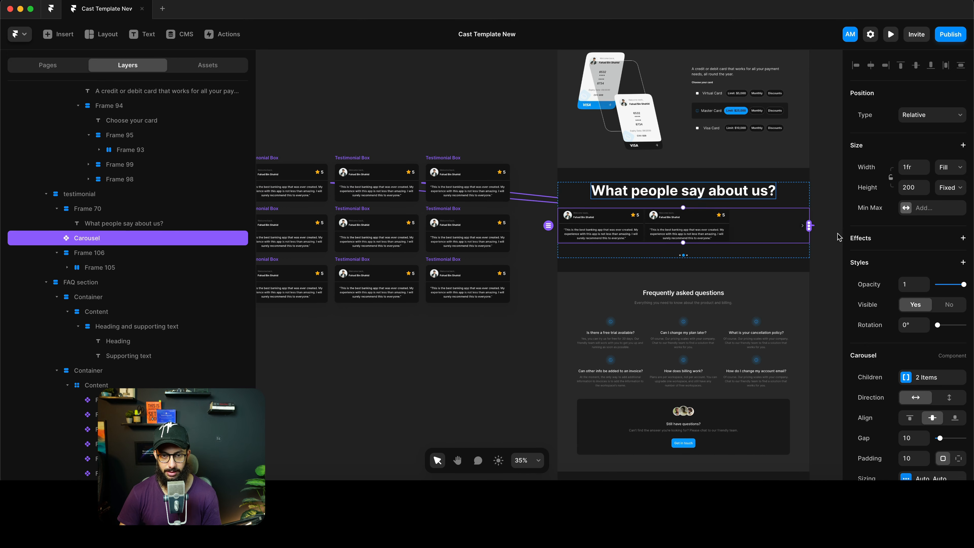
{"action": "left_click_drag", "start_coordinate": [809, 227], "coordinate": [494, 217]}
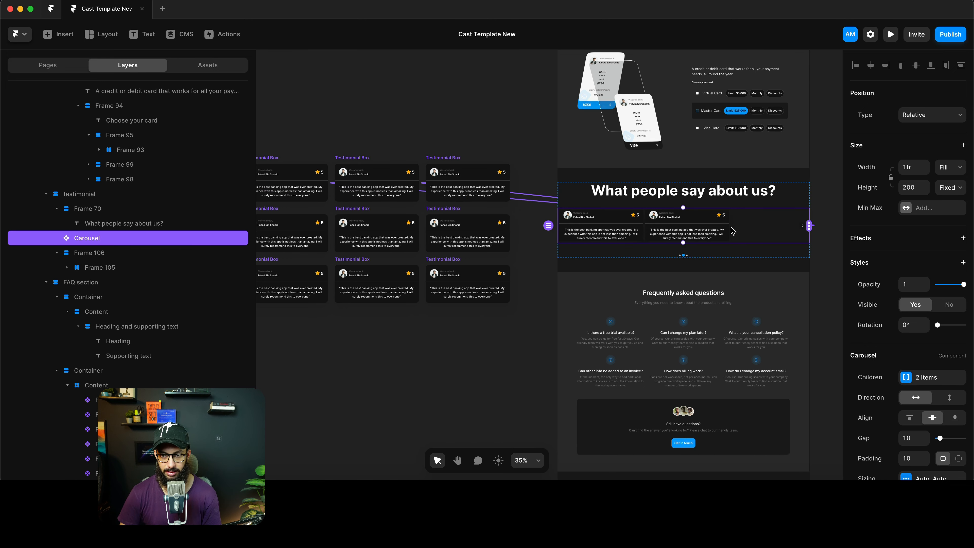
{"action": "left_click_drag", "start_coordinate": [808, 226], "coordinate": [281, 192]}
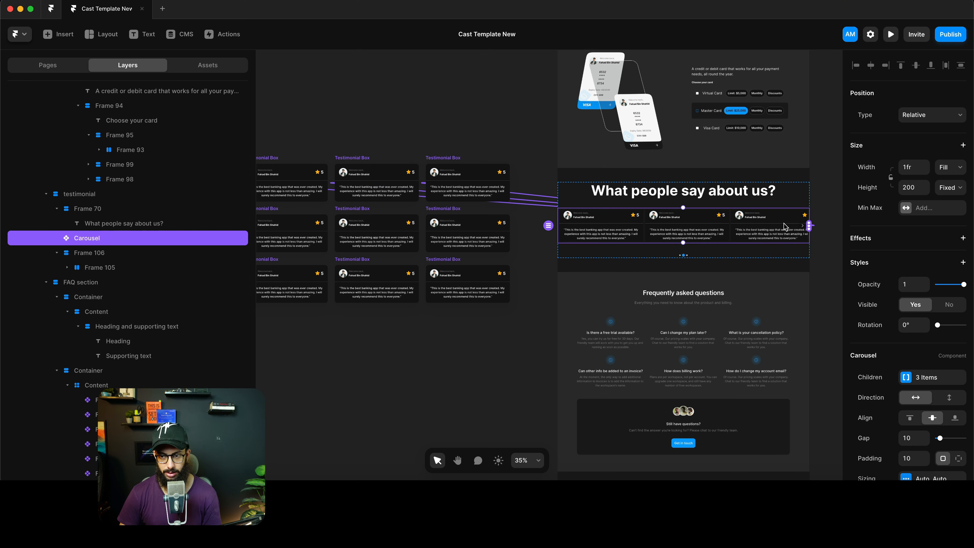
{"action": "left_click_drag", "start_coordinate": [809, 226], "coordinate": [453, 236]}
{"action": "left_click_drag", "start_coordinate": [809, 226], "coordinate": [361, 235]}
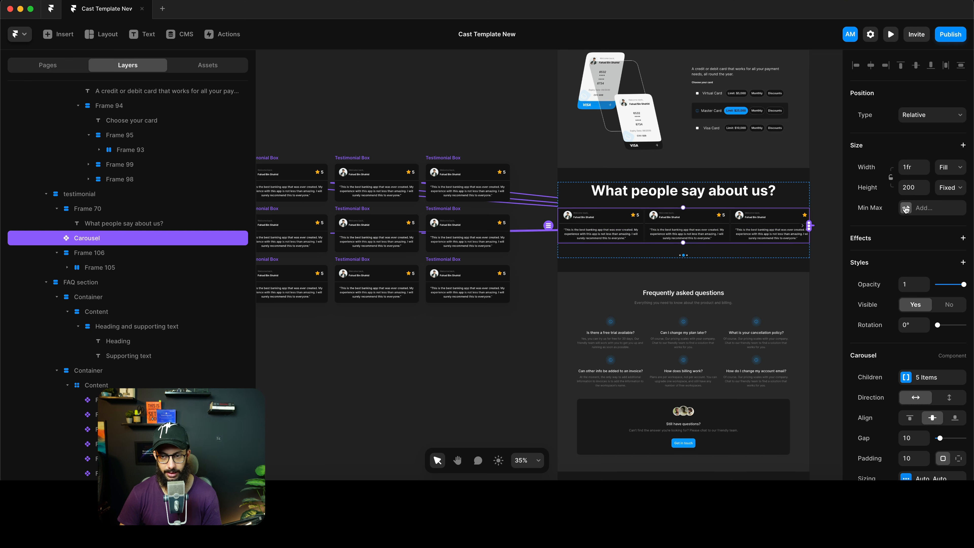
{"action": "left_click_drag", "start_coordinate": [809, 226], "coordinate": [291, 234]}
{"action": "left_click_drag", "start_coordinate": [809, 227], "coordinate": [421, 286]}
{"action": "left_click_drag", "start_coordinate": [809, 227], "coordinate": [378, 284]}
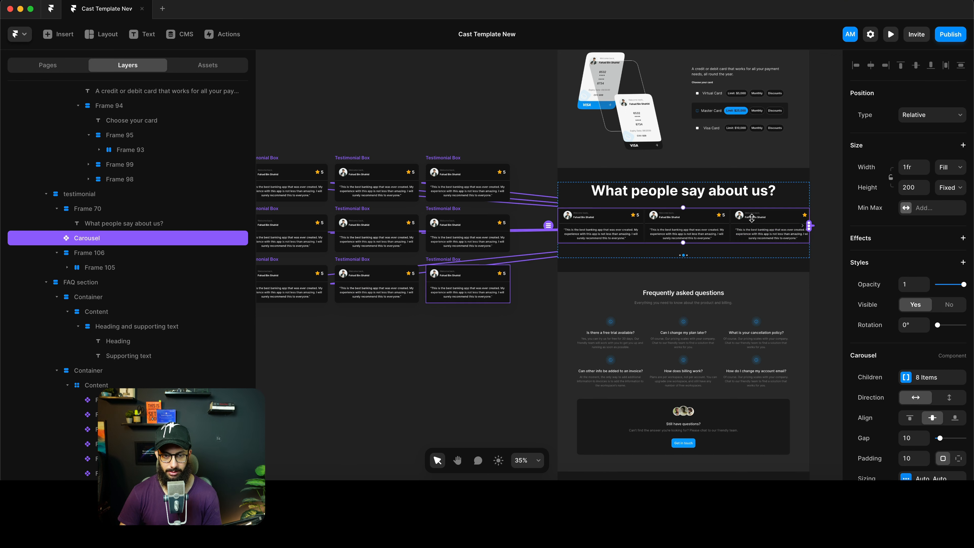
{"action": "left_click_drag", "start_coordinate": [809, 226], "coordinate": [491, 286]}
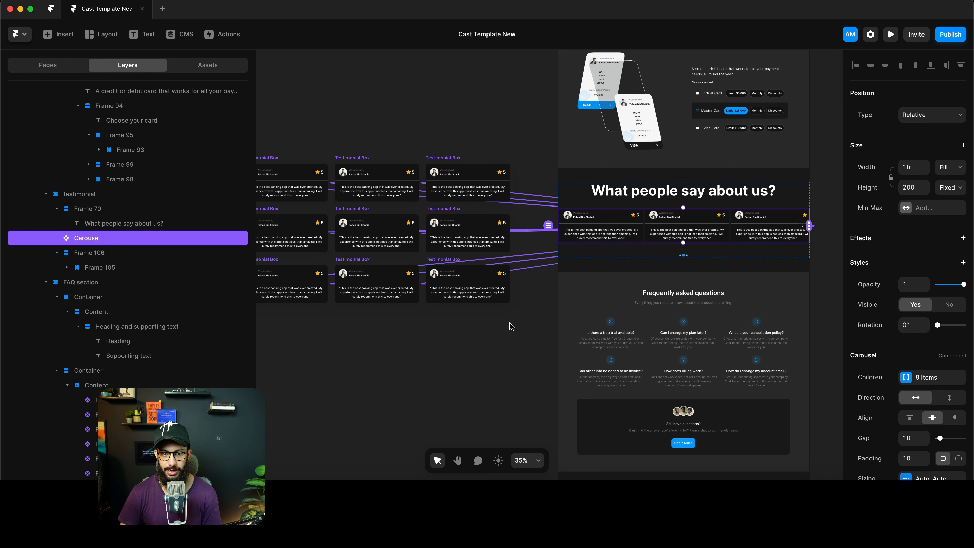
Open the Testimonial Box component for editing and set the bottom padding of its quote frame to 32
{"action": "scroll", "coordinate": [476, 300], "scroll_direction": "left", "scroll_amount": 3}
{"action": "scroll", "coordinate": [424, 181], "scroll_direction": "up", "scroll_amount": 5}
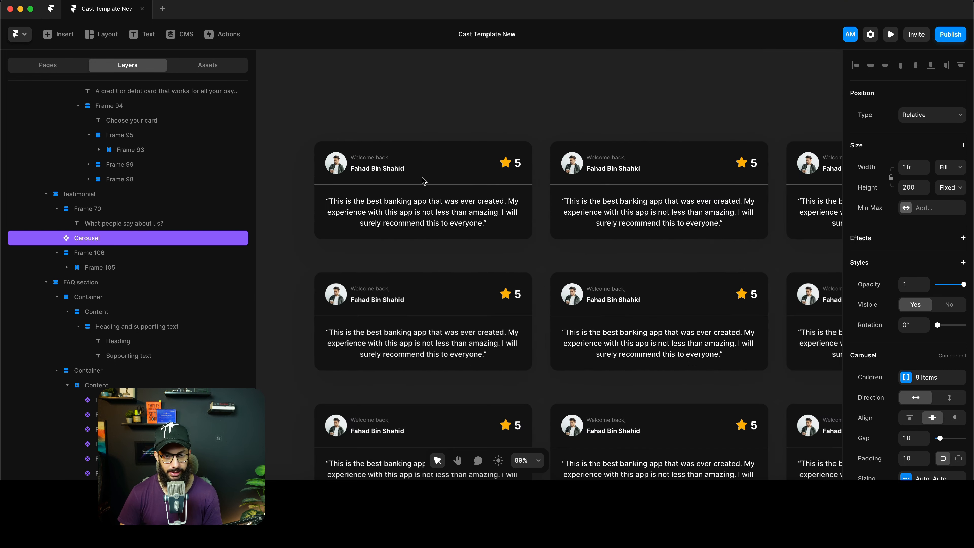
{"action": "left_click", "coordinate": [424, 181]}
{"action": "double_click", "coordinate": [387, 203]}
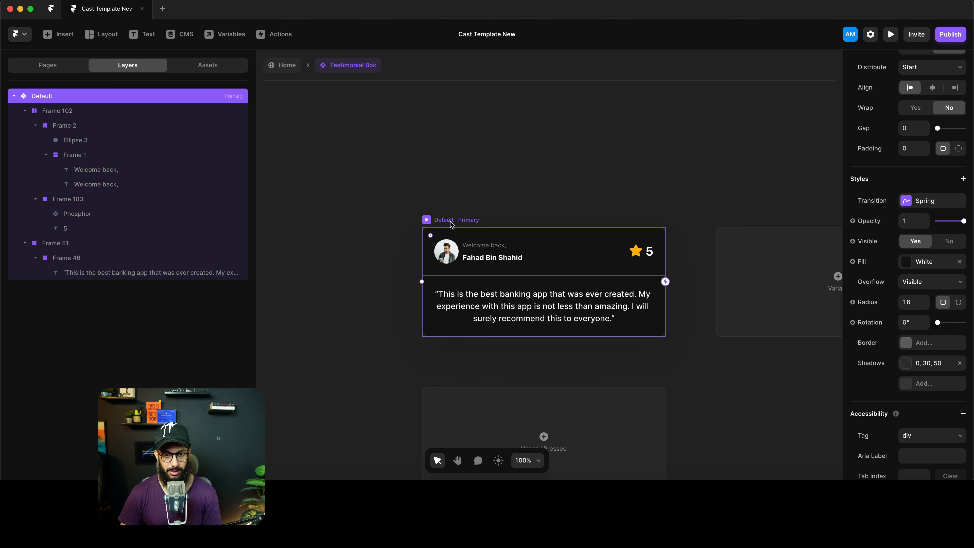
{"action": "left_click", "coordinate": [494, 305]}
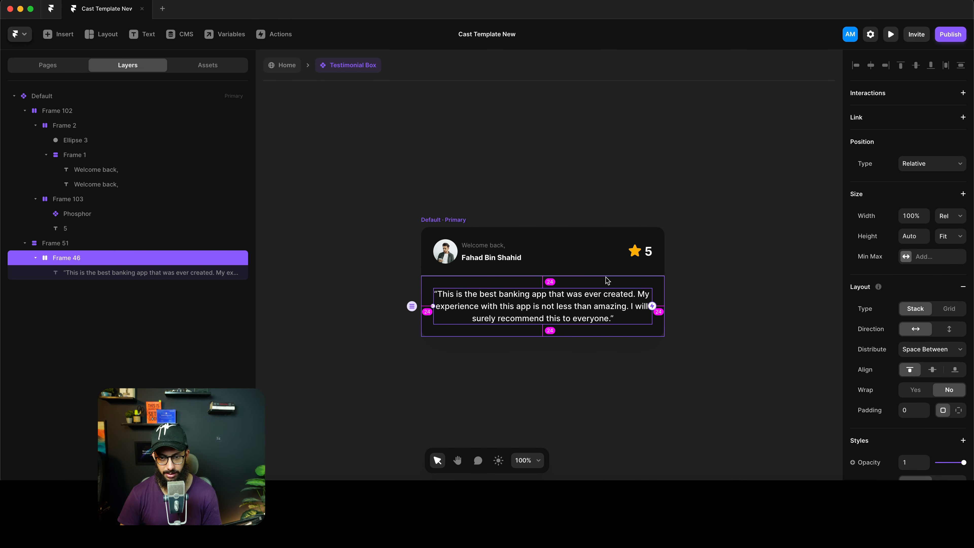
{"action": "left_click", "coordinate": [739, 359]}
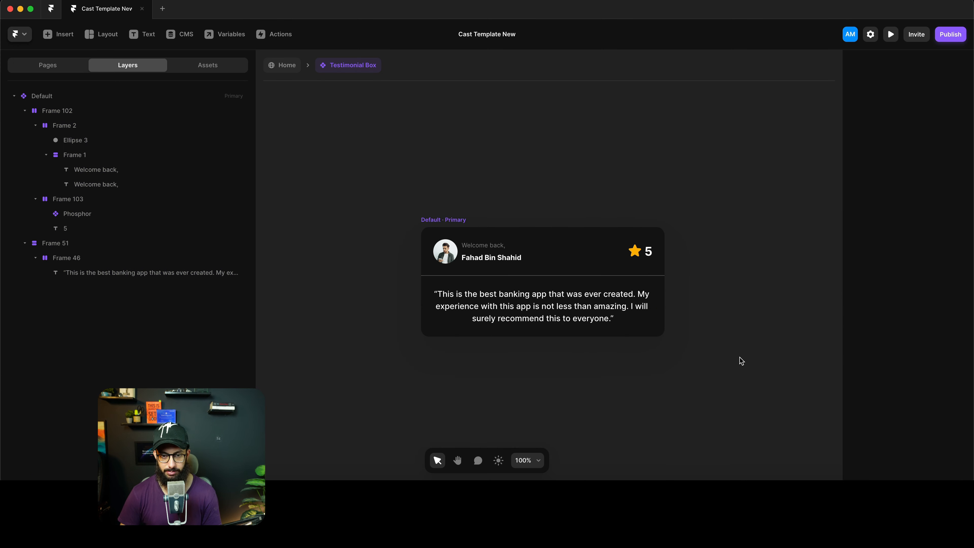
{"action": "left_click", "coordinate": [643, 333]}
{"action": "left_click", "coordinate": [955, 432]}
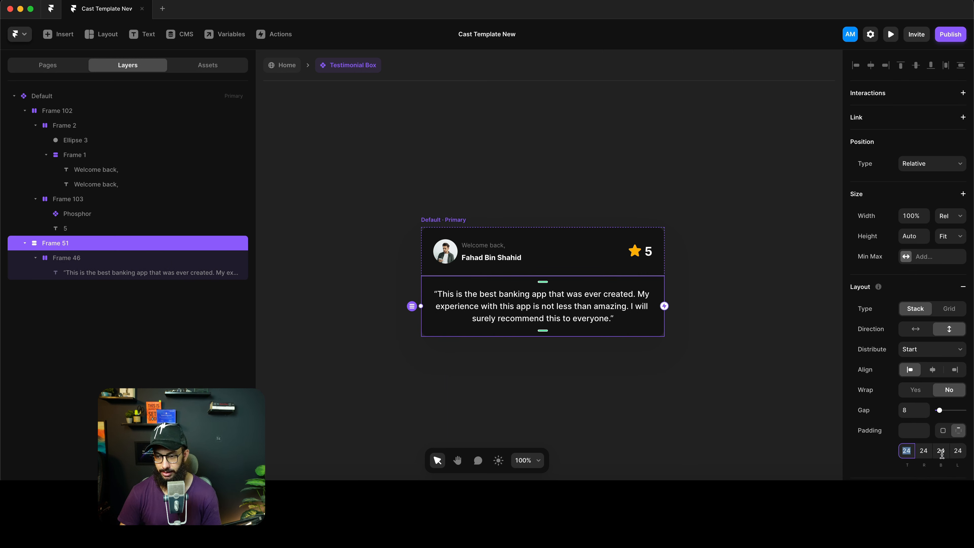
{"action": "left_click", "coordinate": [946, 445]}
{"action": "type", "text": "32"}
{"action": "left_click", "coordinate": [676, 162]}
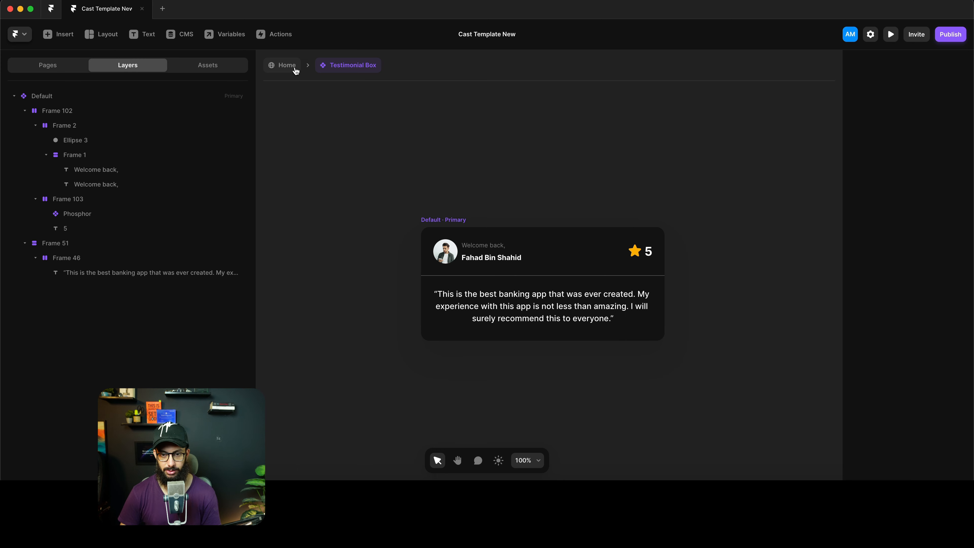
Set the gap between the "Welcome back," line and the reviewer's name to 0
{"action": "left_click", "coordinate": [483, 245]}
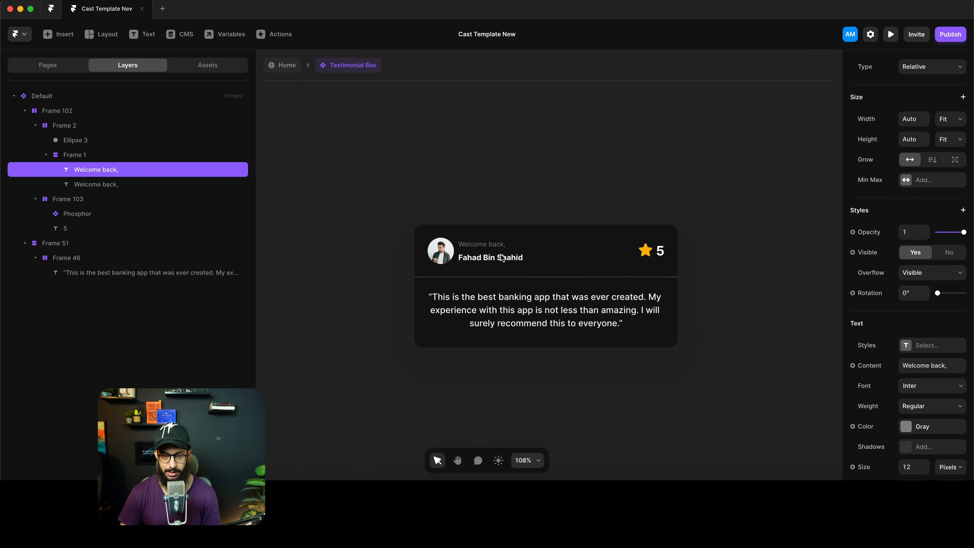
{"action": "scroll", "coordinate": [500, 253], "scroll_direction": "up", "scroll_amount": 5}
{"action": "left_click", "coordinate": [545, 241]}
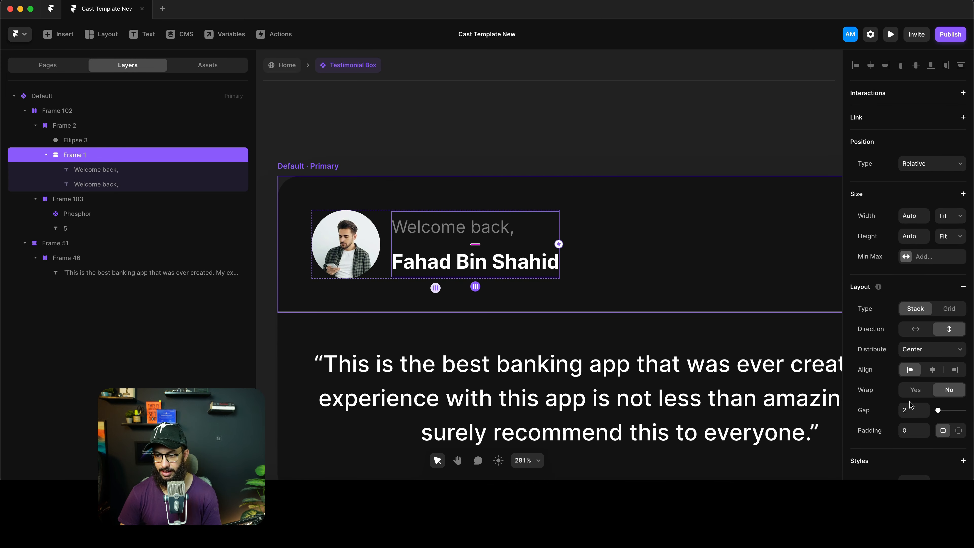
{"action": "scroll", "coordinate": [688, 241], "scroll_direction": "down", "scroll_amount": 5}
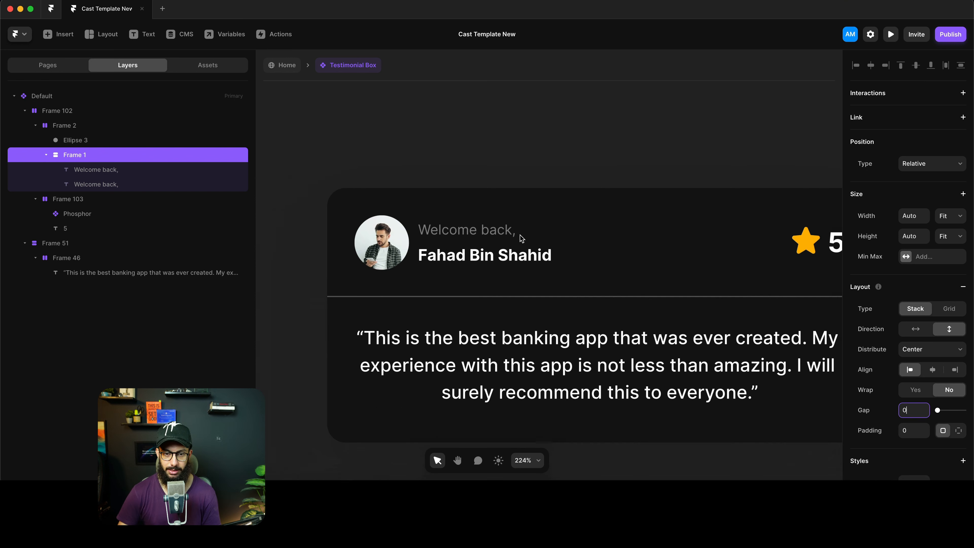
{"action": "left_click", "coordinate": [669, 240]}
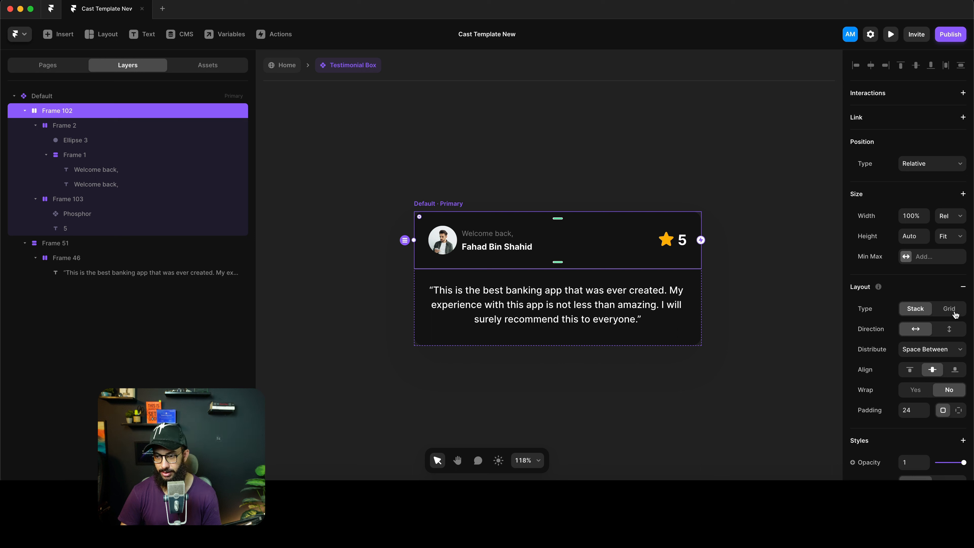
Set the font size of the reviewer's name in the testimonial box to 16 pixels
{"action": "left_click", "coordinate": [509, 249]}
{"action": "scroll", "coordinate": [949, 366], "scroll_direction": "down", "scroll_amount": 5}
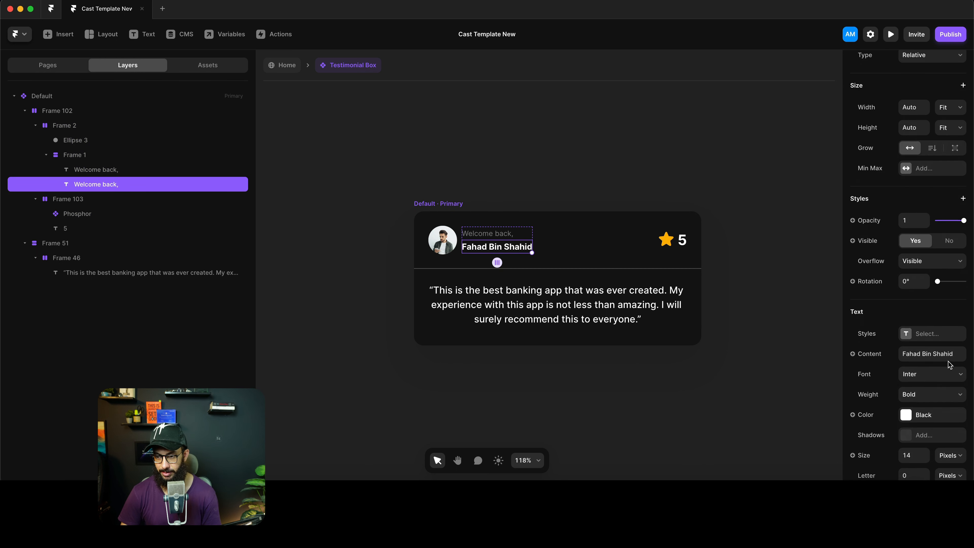
{"action": "double_click", "coordinate": [915, 424]}
{"action": "type", "text": "16"}
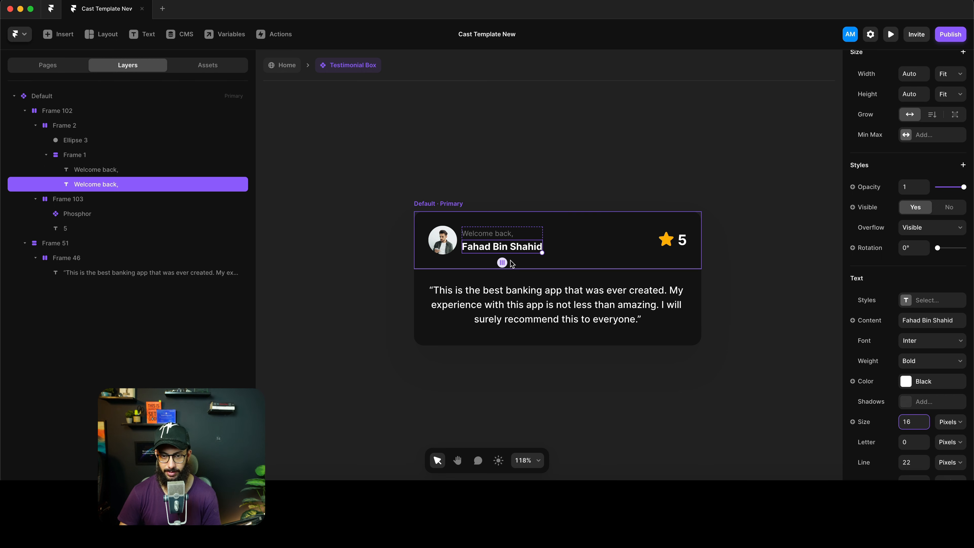
Replace the "Welcome back," text with "CEO" at a size of 14 pixels and return to the Home page
{"action": "left_click", "coordinate": [500, 235]}
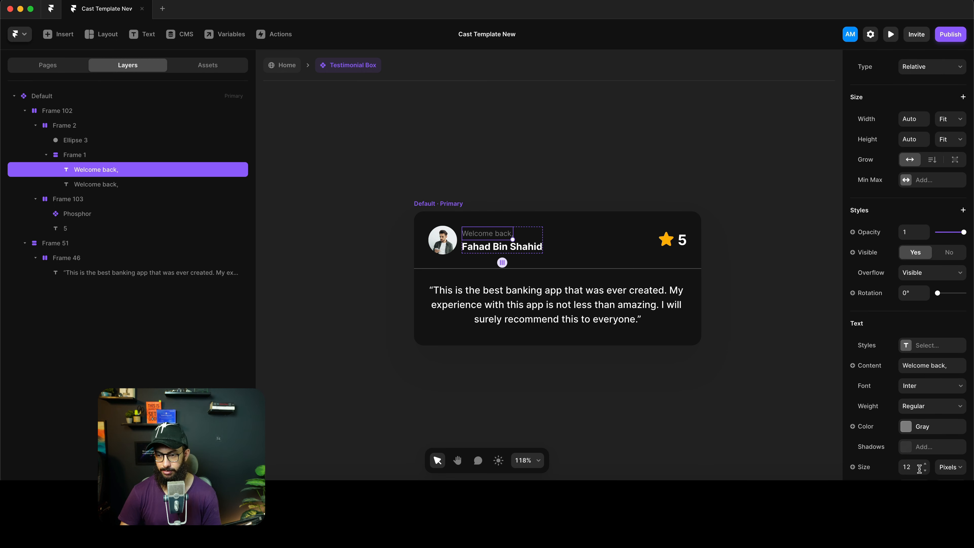
{"action": "key", "text": "Return"}
{"action": "type", "text": "q"}
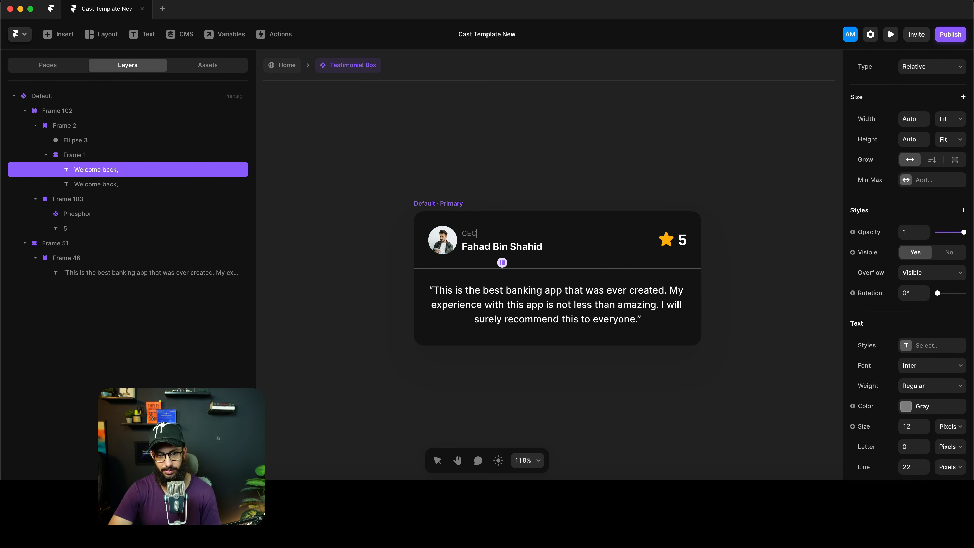
{"action": "key", "text": "Escape"}
{"action": "left_click", "coordinate": [908, 466]}
{"action": "type", "text": "14"}
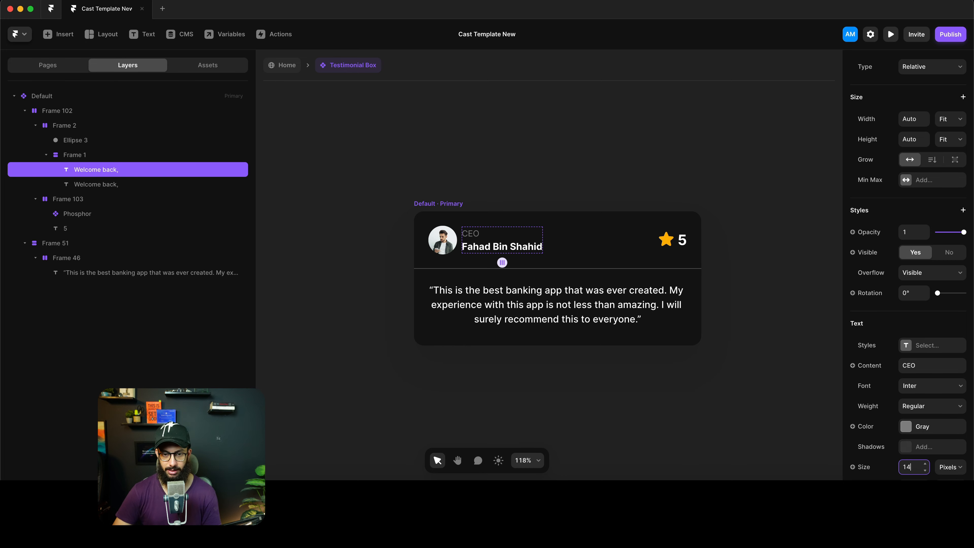
{"action": "left_click", "coordinate": [574, 187]}
{"action": "left_click", "coordinate": [287, 65]}
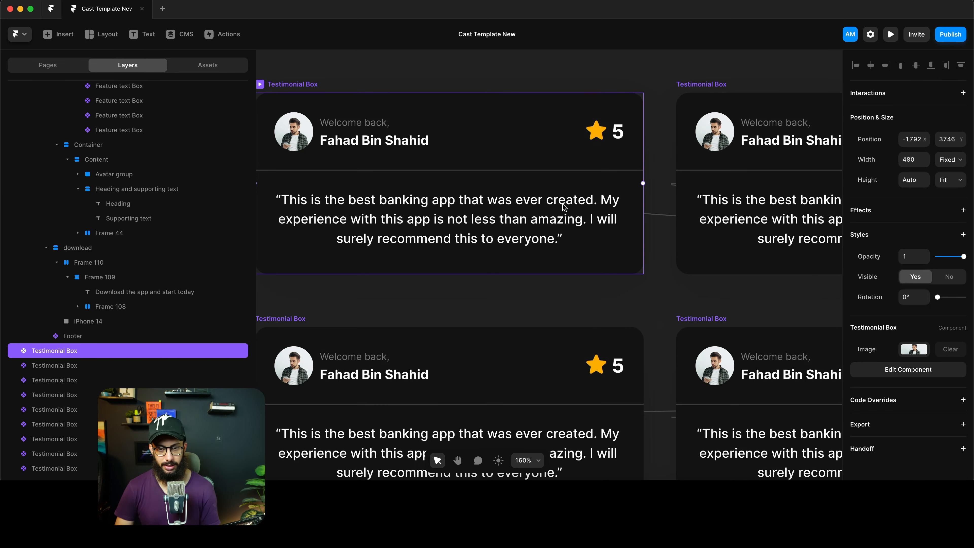
Preview the page from the selected Carousel and test advancing the testimonials with its next arrow
{"action": "scroll", "coordinate": [563, 208], "scroll_direction": "down", "scroll_amount": 10}
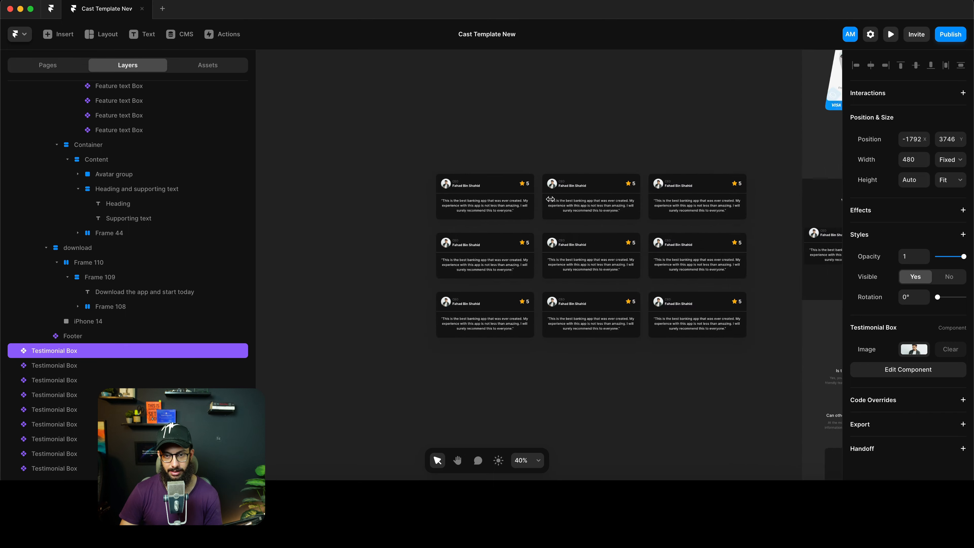
{"action": "scroll", "coordinate": [550, 198], "scroll_direction": "right", "scroll_amount": 10}
{"action": "left_click", "coordinate": [639, 234]}
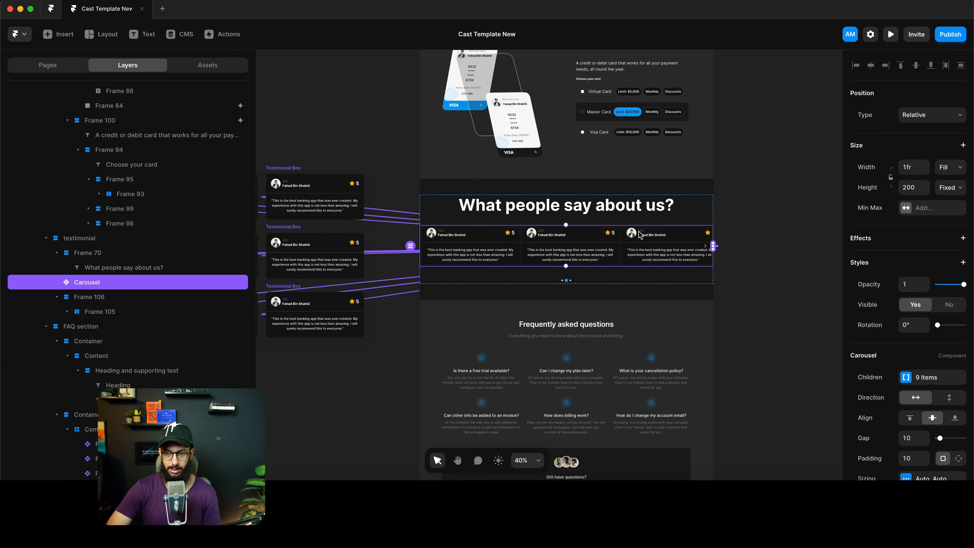
{"action": "key", "text": "shift+2"}
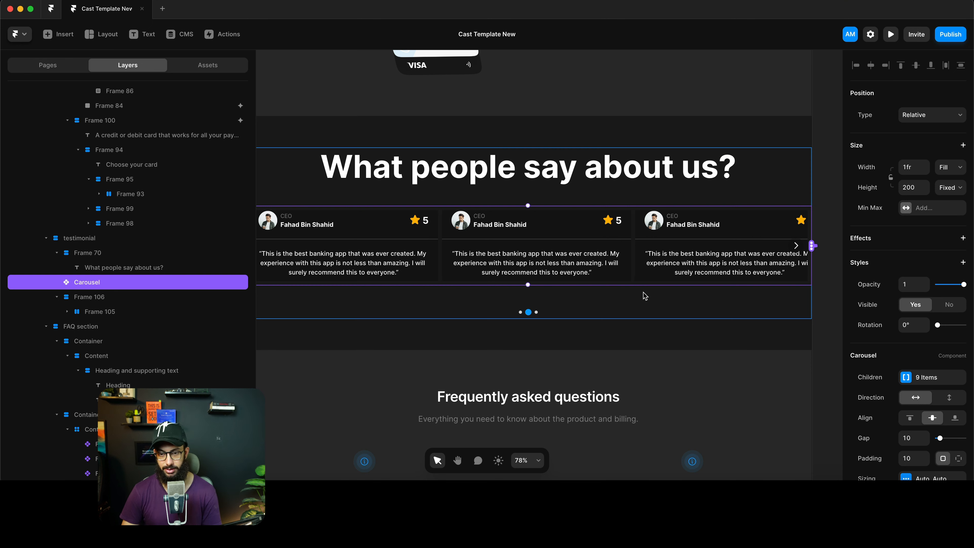
{"action": "key", "text": "super+p"}
{"action": "scroll", "coordinate": [629, 171], "scroll_direction": "down", "scroll_amount": 8}
{"action": "scroll", "coordinate": [629, 171], "scroll_direction": "down", "scroll_amount": 15}
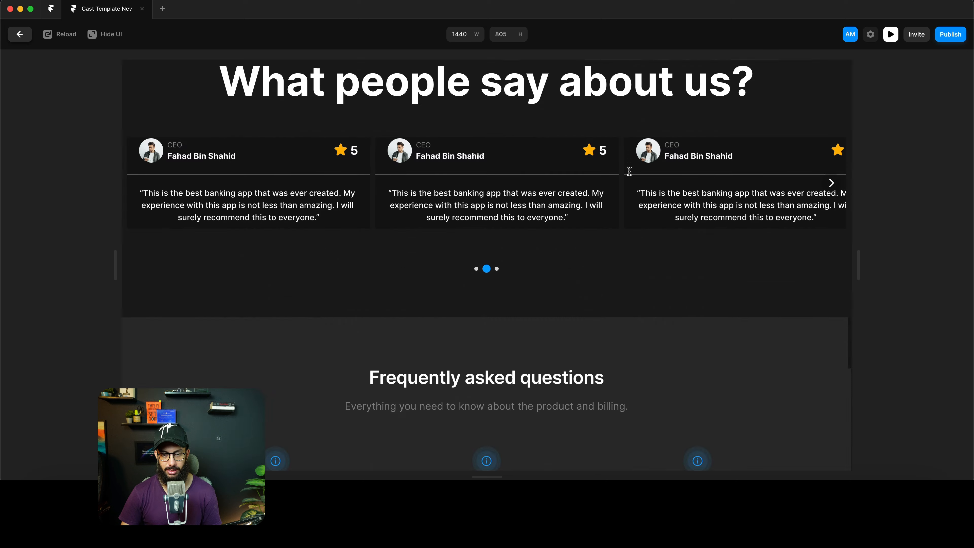
{"action": "left_click_drag", "start_coordinate": [641, 185], "coordinate": [850, 184]}
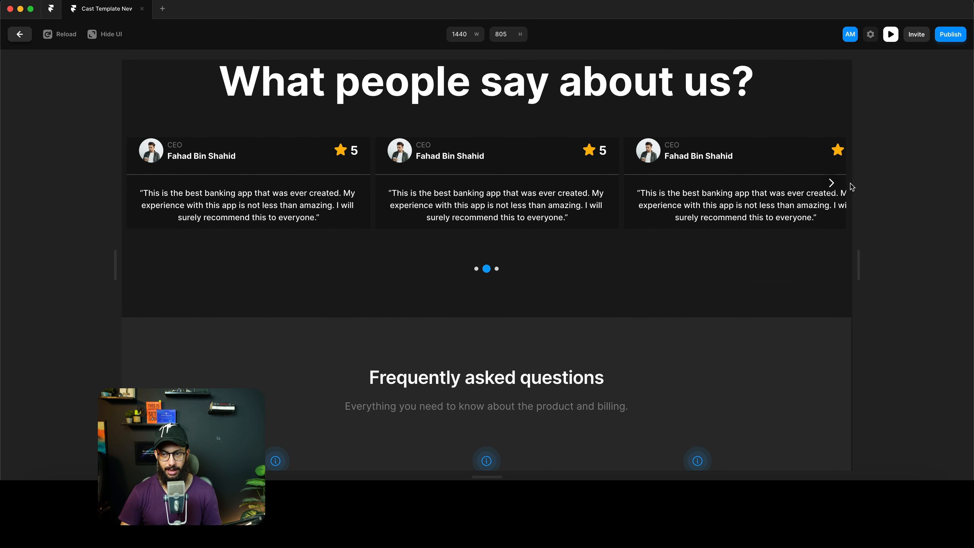
{"action": "left_click", "coordinate": [830, 184]}
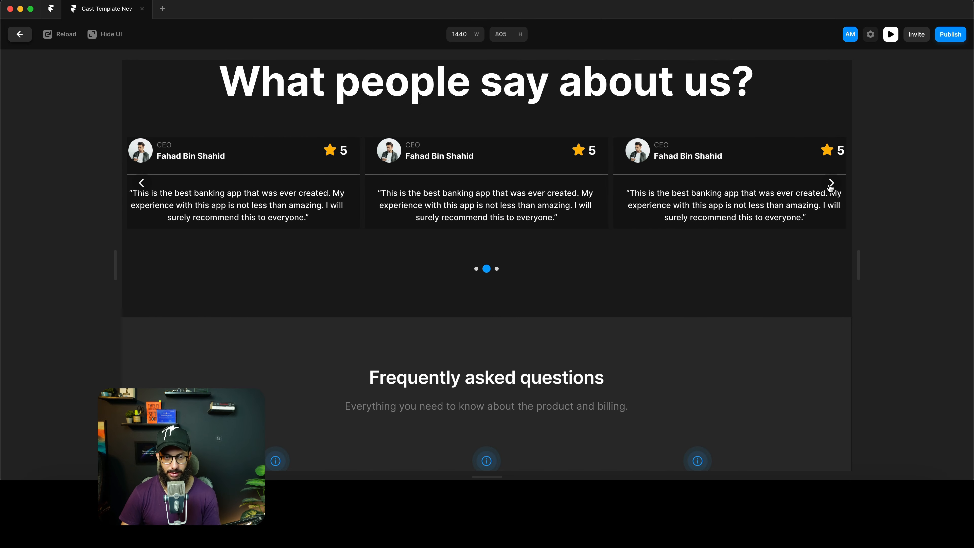
{"action": "key", "text": "Escape"}
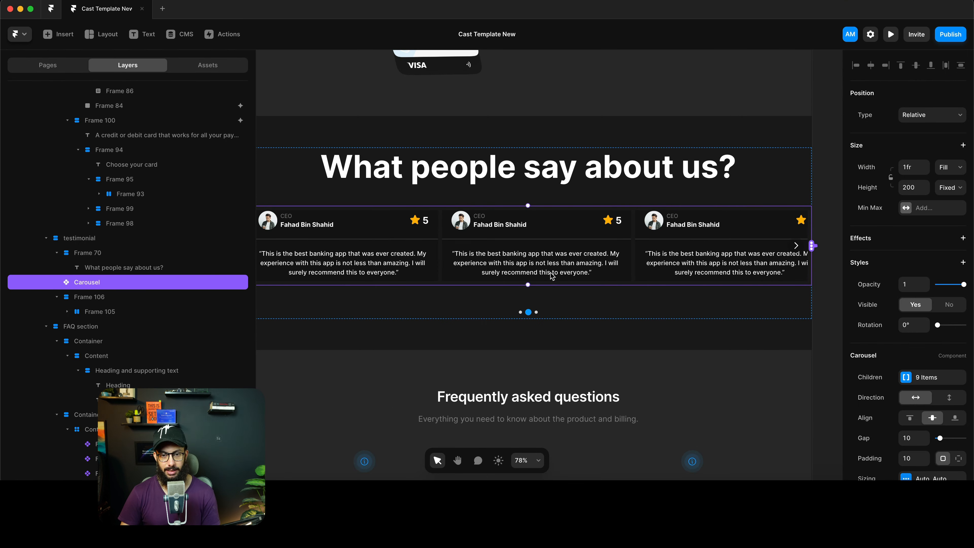
Set the gap between the Carousel's testimonial items to 32
{"action": "scroll", "coordinate": [917, 327], "scroll_direction": "down", "scroll_amount": 5}
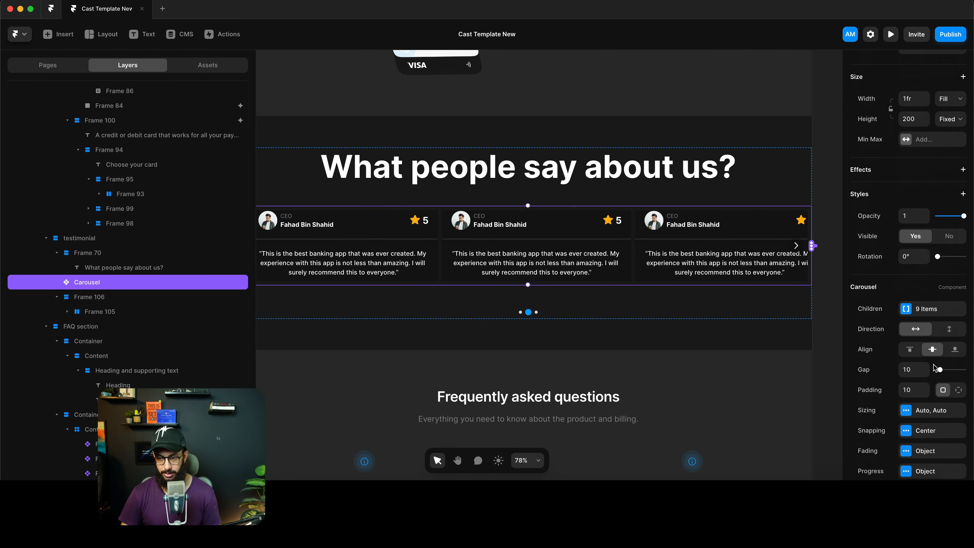
{"action": "left_click", "coordinate": [912, 306]}
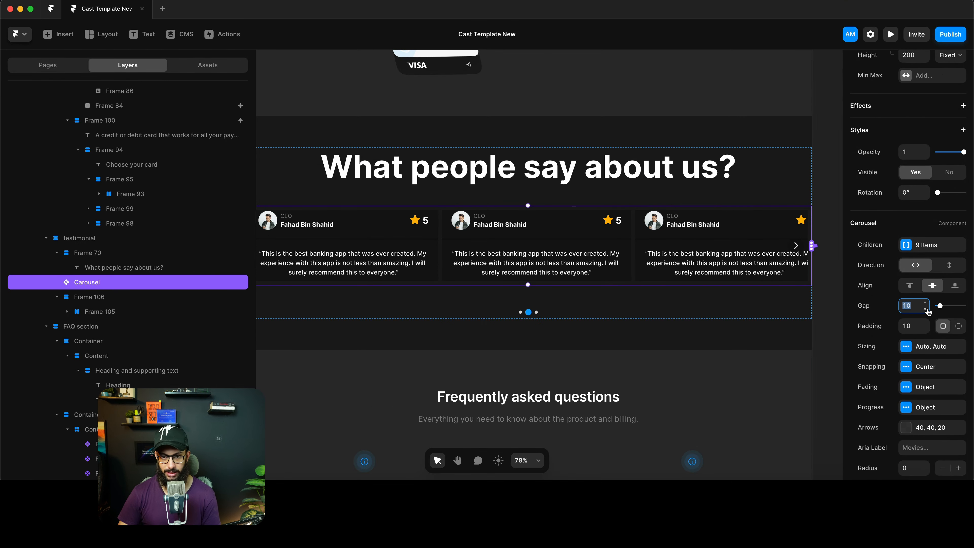
{"action": "type", "text": "24"}
{"action": "left_click", "coordinate": [926, 309]}
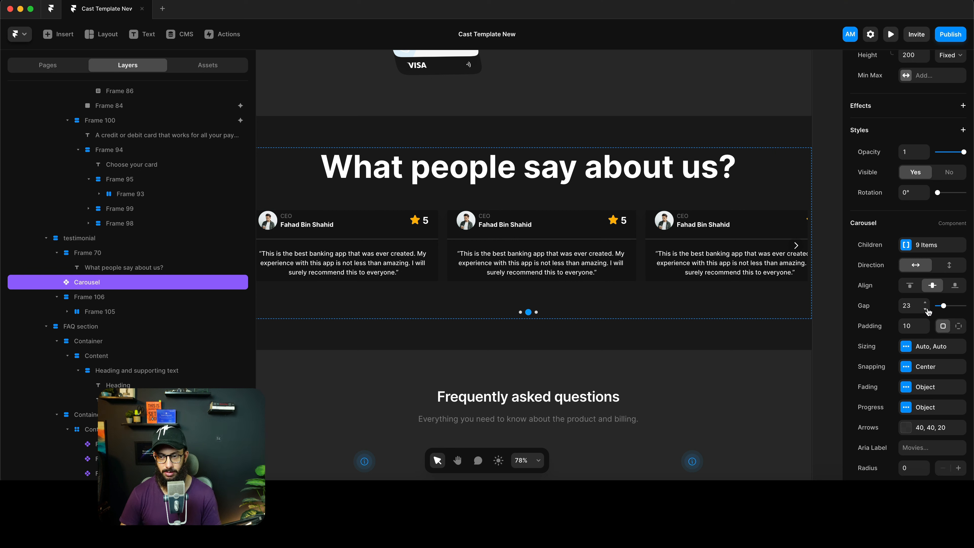
{"action": "left_click", "coordinate": [919, 306]}
{"action": "type", "text": "32"}
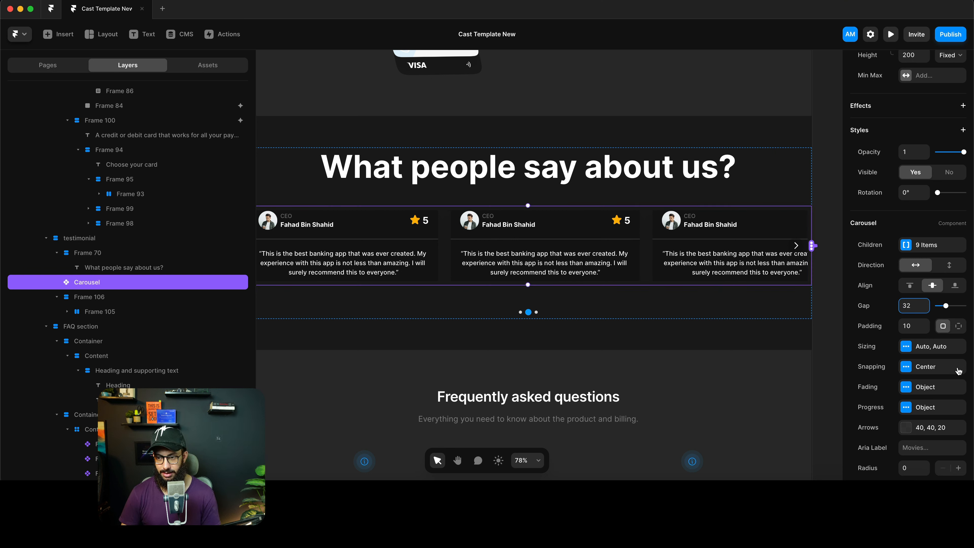
Try the Stretch height sizing on the Carousel items and undo it
{"action": "left_click", "coordinate": [937, 350]}
{"action": "left_click", "coordinate": [786, 393]}
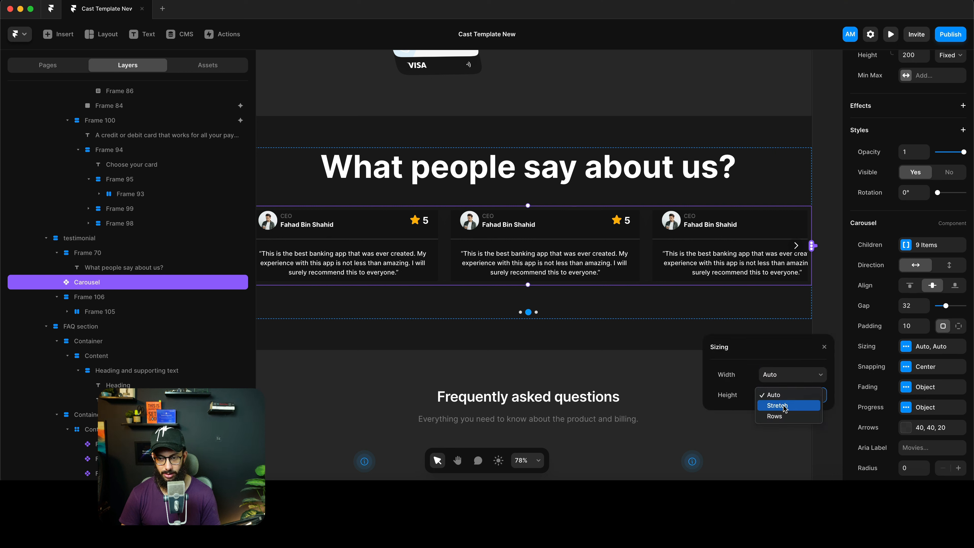
{"action": "left_click", "coordinate": [784, 406]}
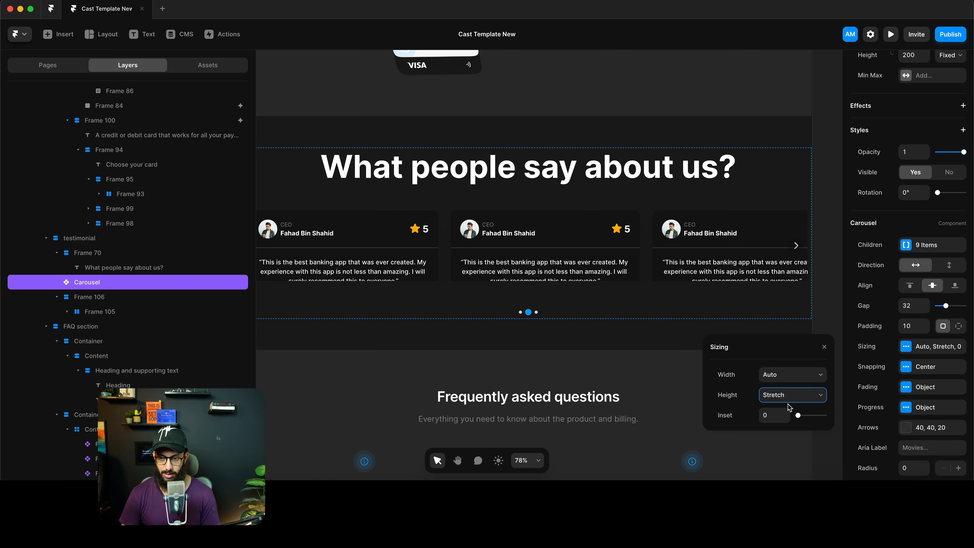
{"action": "key", "text": "super+z"}
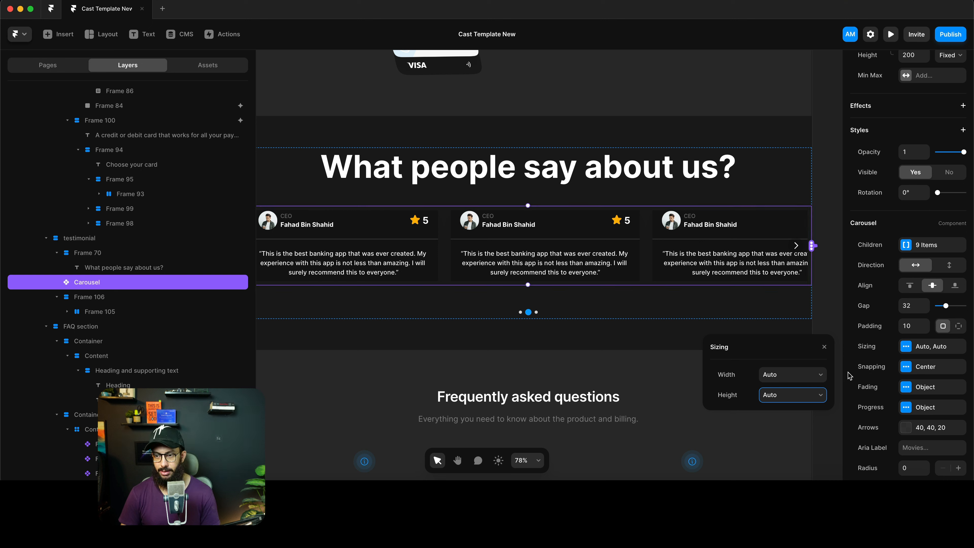
Change the Carousel's height to Fit Content
{"action": "scroll", "coordinate": [944, 255], "scroll_direction": "up", "scroll_amount": 4}
{"action": "left_click", "coordinate": [945, 188]}
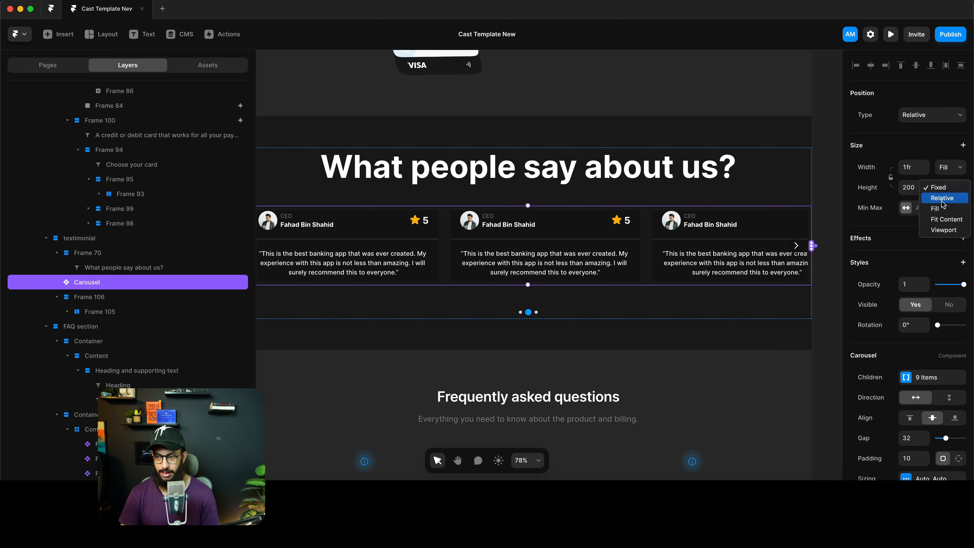
{"action": "left_click", "coordinate": [945, 219]}
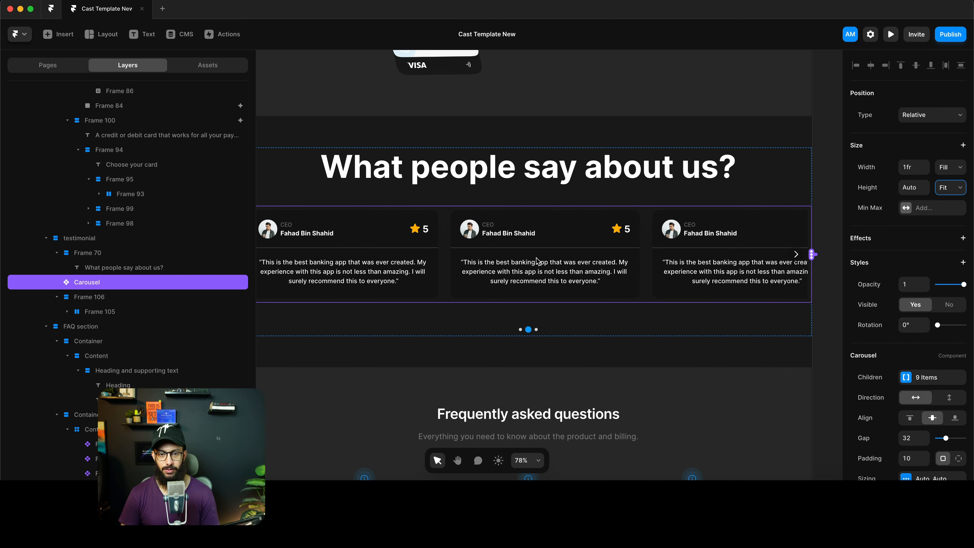
Set the Carousel's padding to 0
{"action": "scroll", "coordinate": [915, 331], "scroll_direction": "down", "scroll_amount": 4}
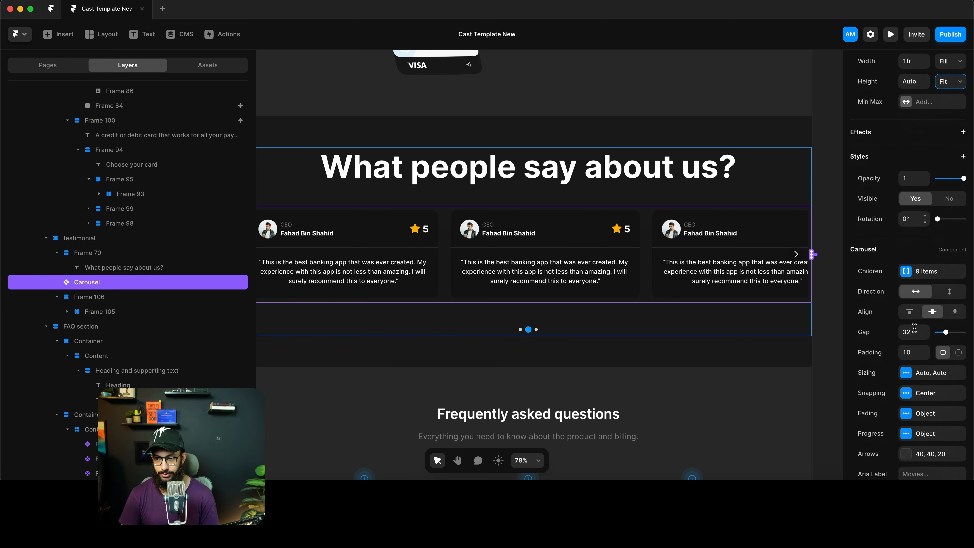
{"action": "left_click", "coordinate": [916, 334]}
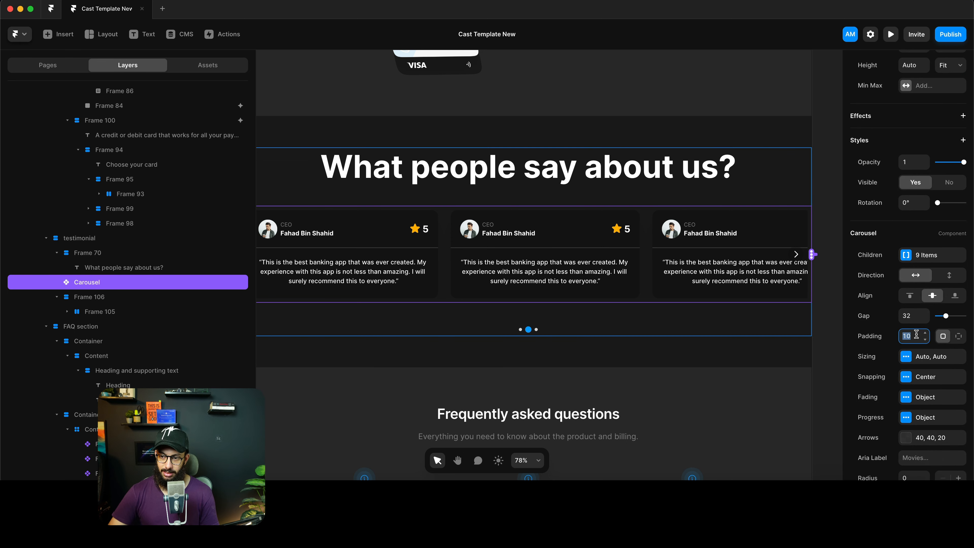
{"action": "type", "text": "0"}
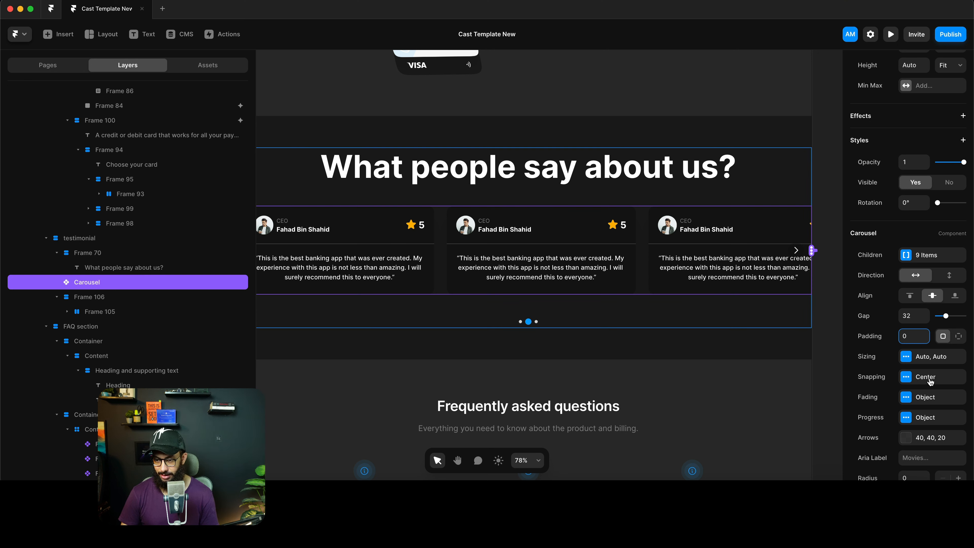
Hide the Carousel's navigation arrows
{"action": "scroll", "coordinate": [924, 307], "scroll_direction": "down", "scroll_amount": 2}
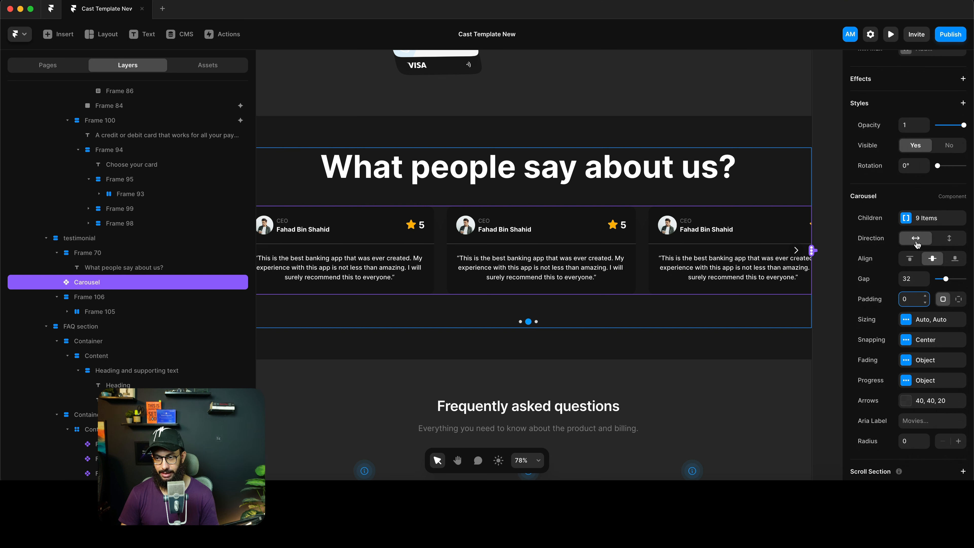
{"action": "left_click", "coordinate": [932, 225]}
{"action": "left_click", "coordinate": [933, 226]}
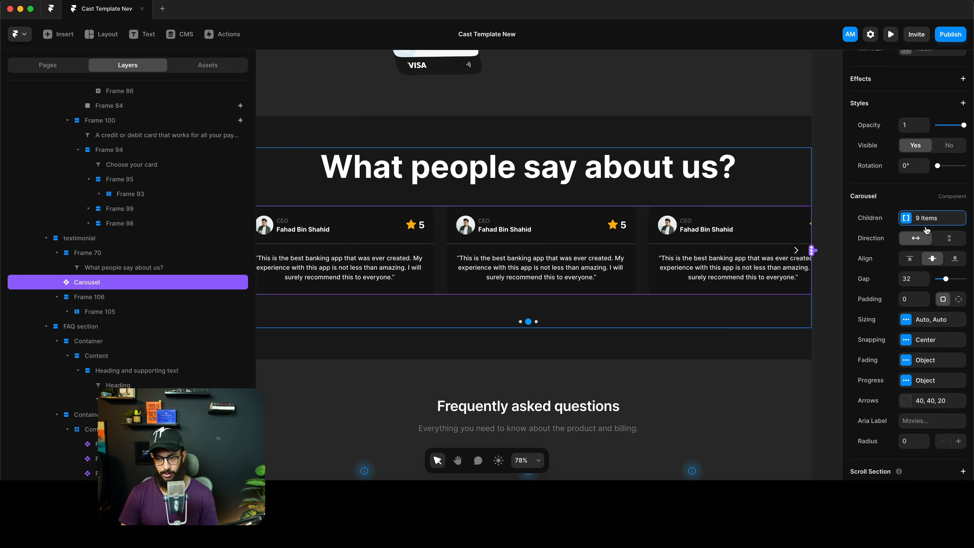
{"action": "left_click", "coordinate": [932, 404]}
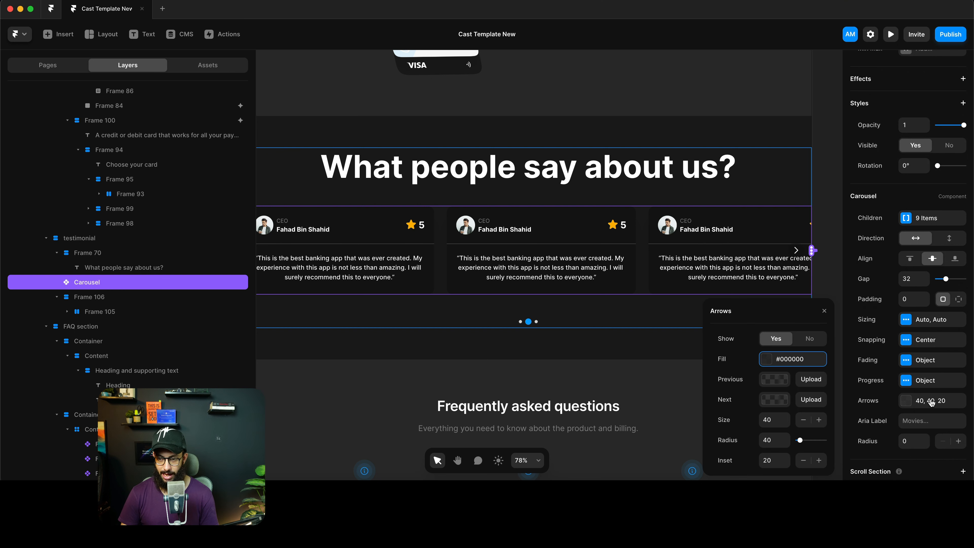
{"action": "left_click", "coordinate": [810, 339]}
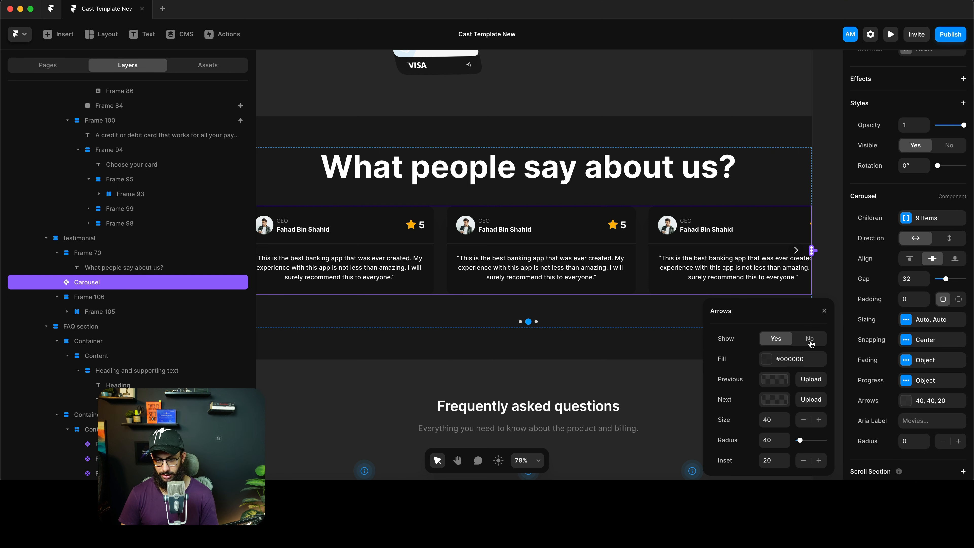
Show progress dots on the Carousel with an inset of 0 and a radius of 112
{"action": "left_click", "coordinate": [925, 381]}
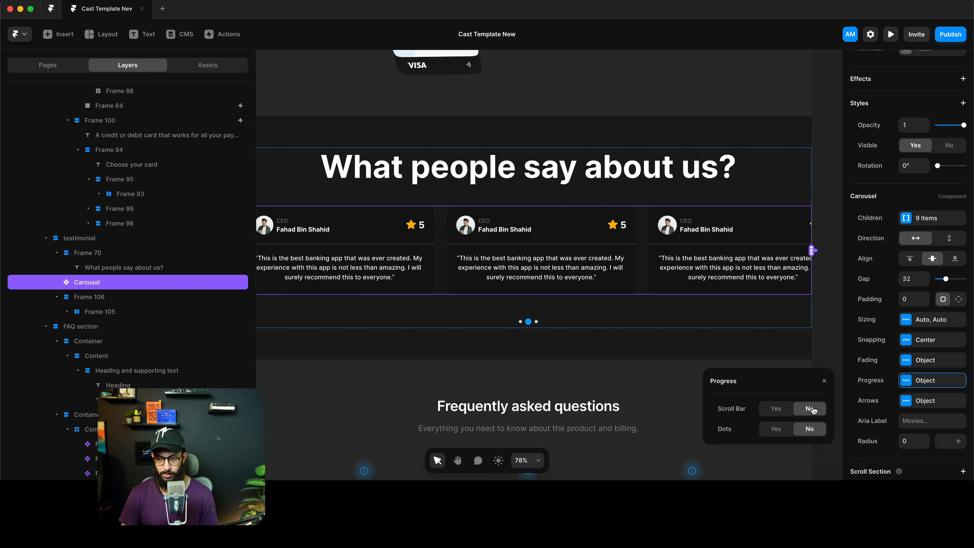
{"action": "left_click", "coordinate": [771, 430]}
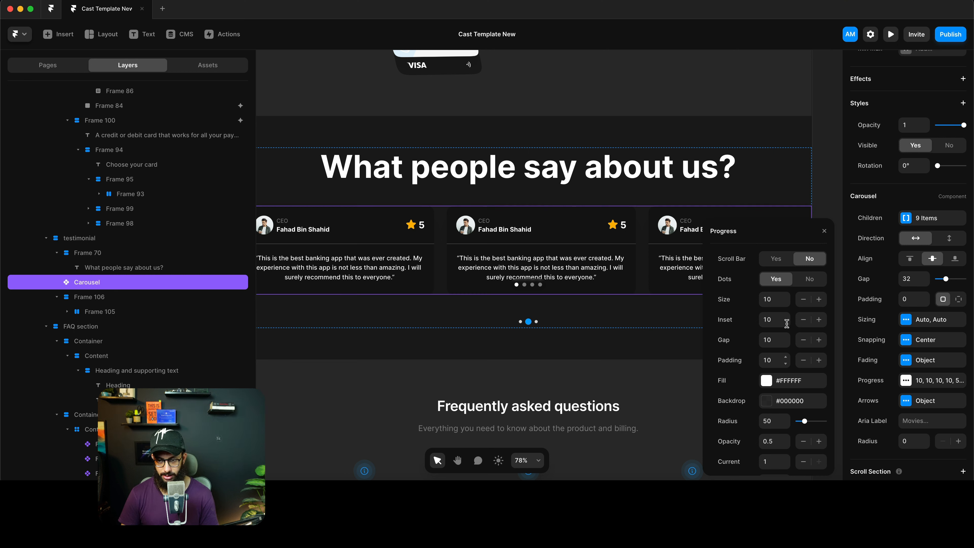
{"action": "left_click", "coordinate": [778, 303]}
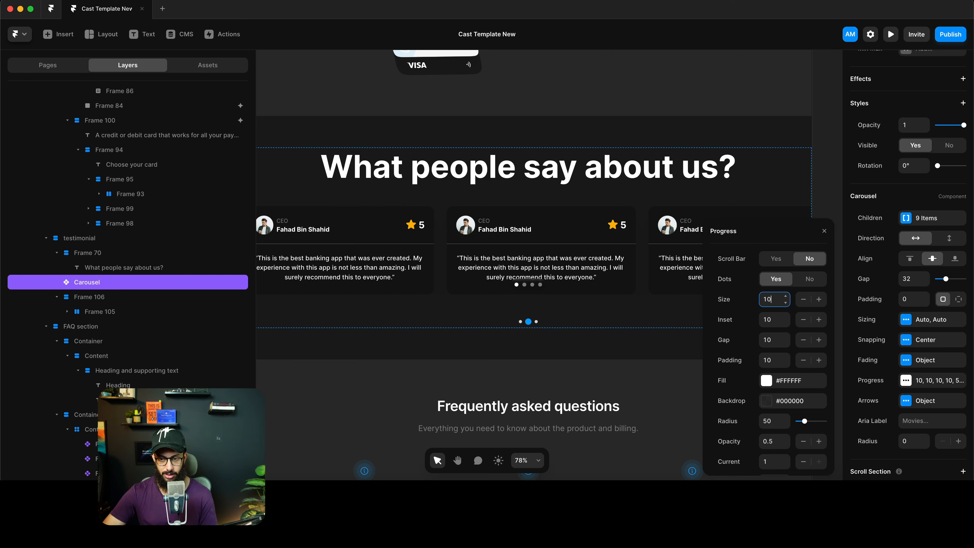
{"action": "key", "text": "Tab"}
{"action": "type", "text": "0"}
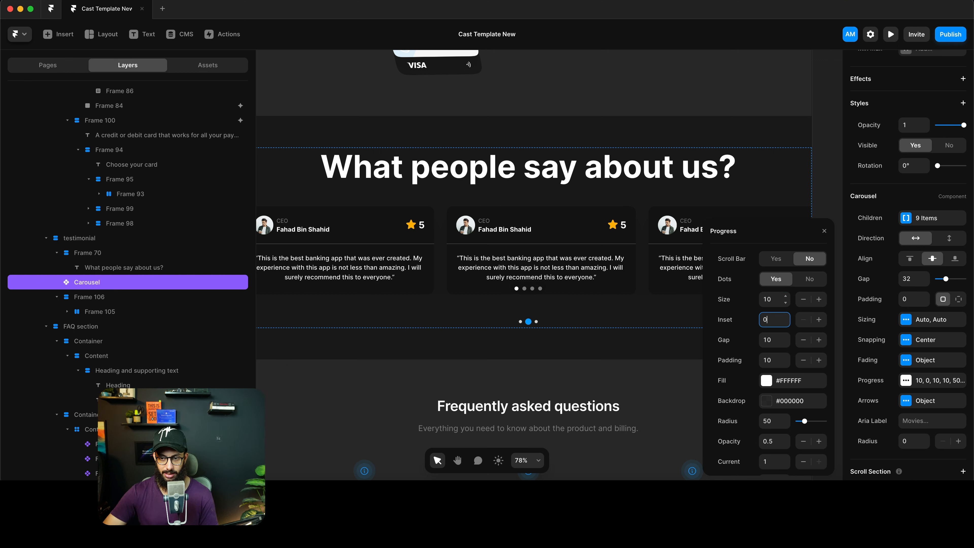
{"action": "key", "text": "Tab"}
{"action": "key", "text": "Tab"}
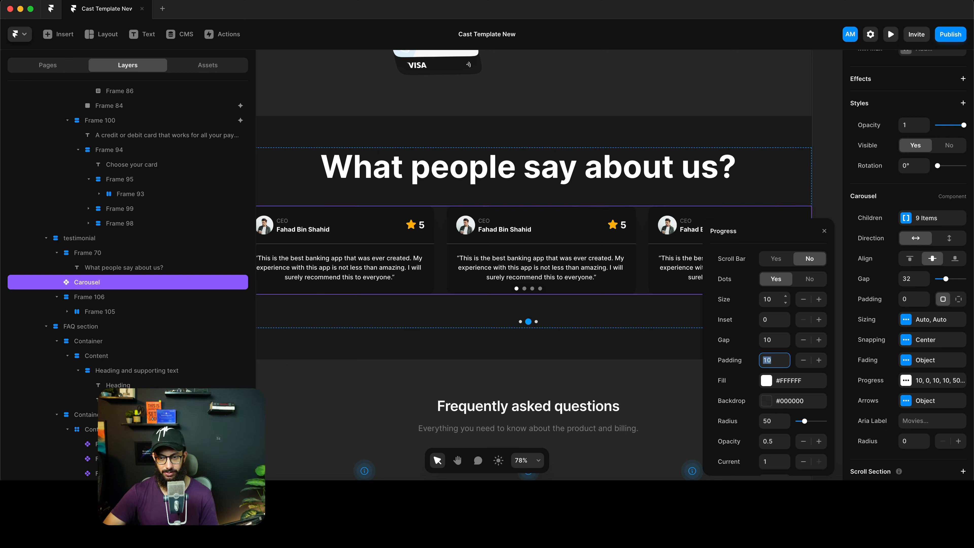
{"action": "left_click_drag", "start_coordinate": [805, 422], "coordinate": [813, 422]}
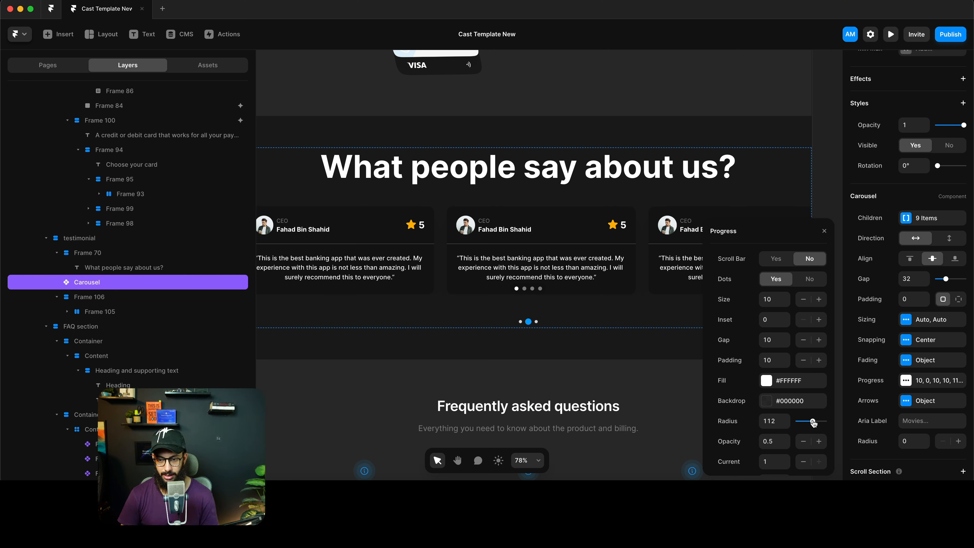
{"action": "left_click", "coordinate": [770, 460]}
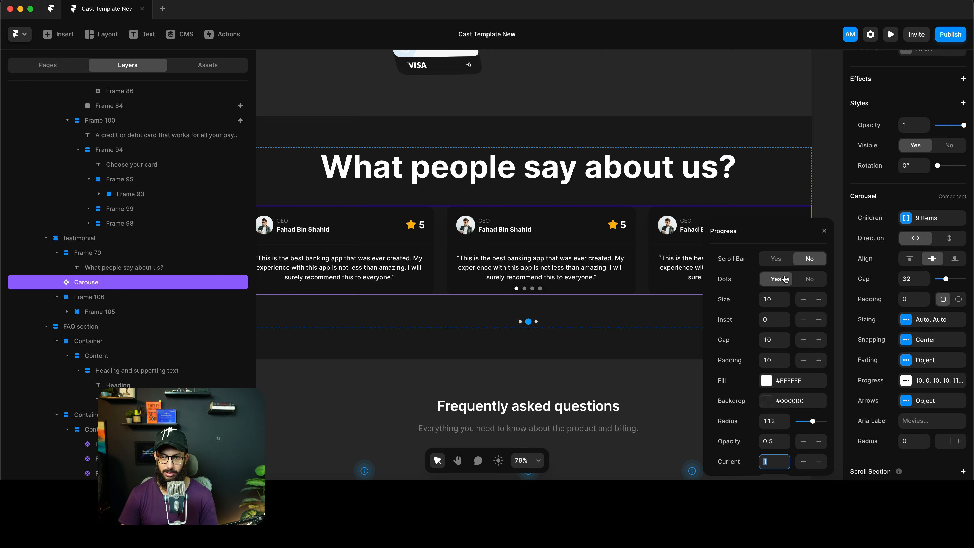
Try an opacity of 1 for the progress dots and restore it to 0.5
{"action": "left_click", "coordinate": [769, 437]}
{"action": "type", "text": "1"}
{"action": "key", "text": "Tab"}
{"action": "left_click", "coordinate": [782, 445]}
{"action": "type", "text": "0.5"}
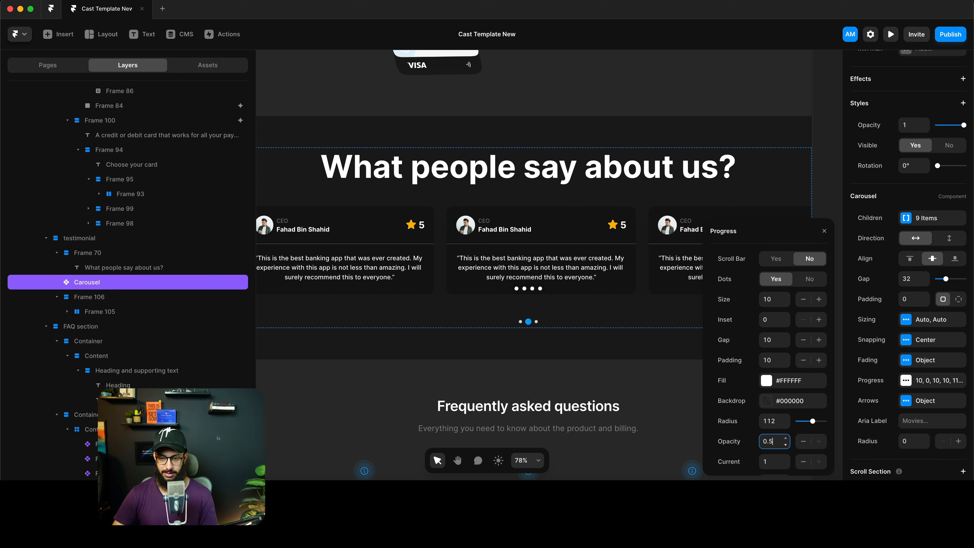
{"action": "key", "text": "Tab"}
Set the blur of the Carousel's progress dots to 0
{"action": "scroll", "coordinate": [810, 461], "scroll_direction": "down", "scroll_amount": 1}
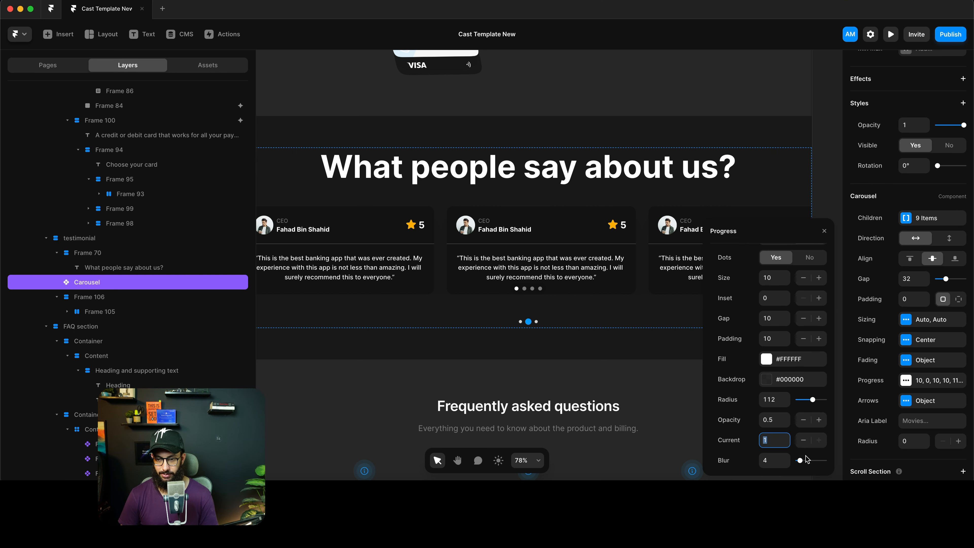
{"action": "left_click_drag", "start_coordinate": [800, 461], "coordinate": [804, 460]}
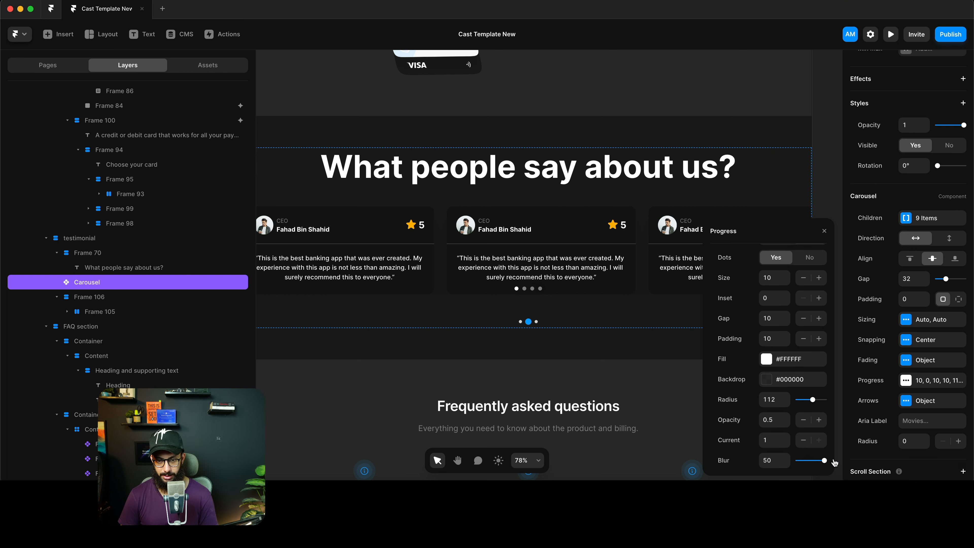
{"action": "left_click", "coordinate": [767, 459]}
{"action": "type", "text": "0"}
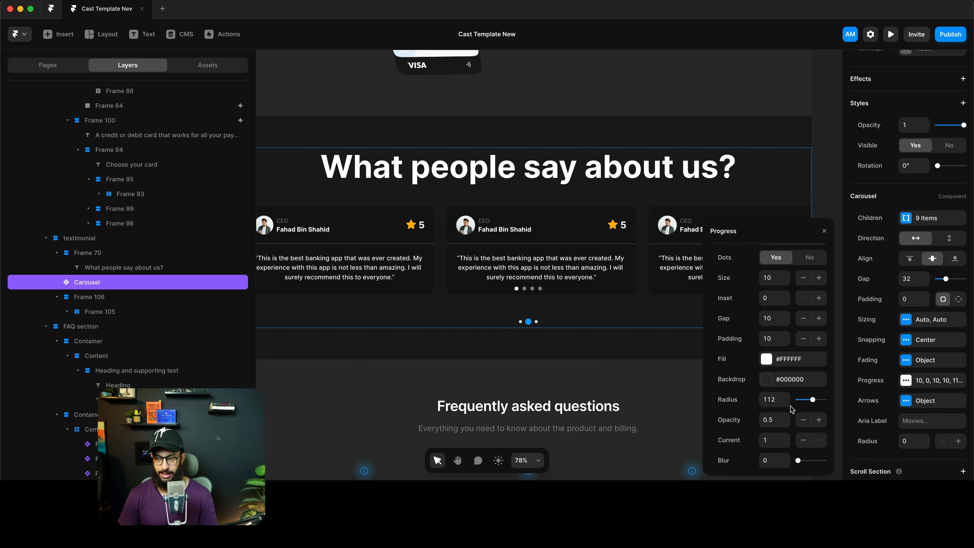
Delete Frame 106 holding the old static pagination dots below the Carousel
{"action": "left_click", "coordinate": [528, 322]}
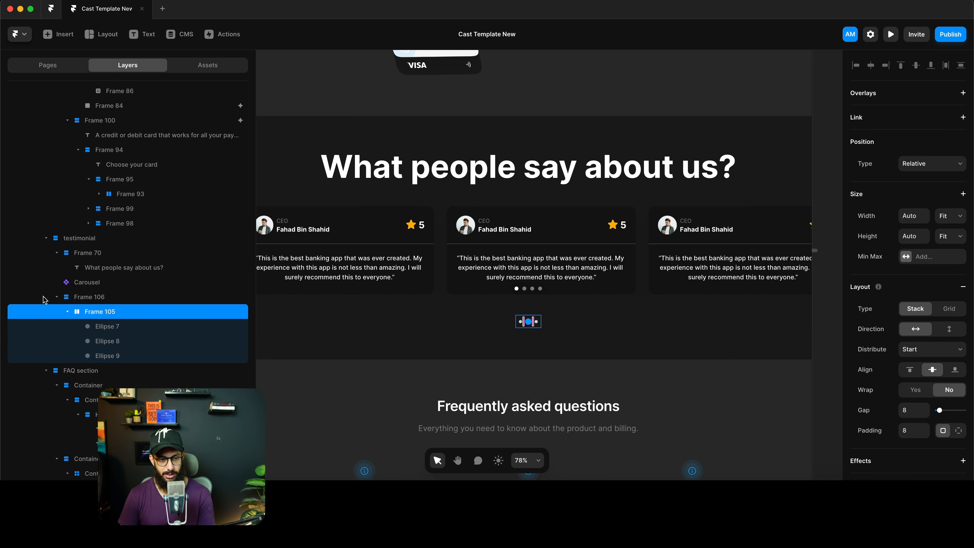
{"action": "left_click", "coordinate": [80, 297]}
{"action": "key", "text": "Delete"}
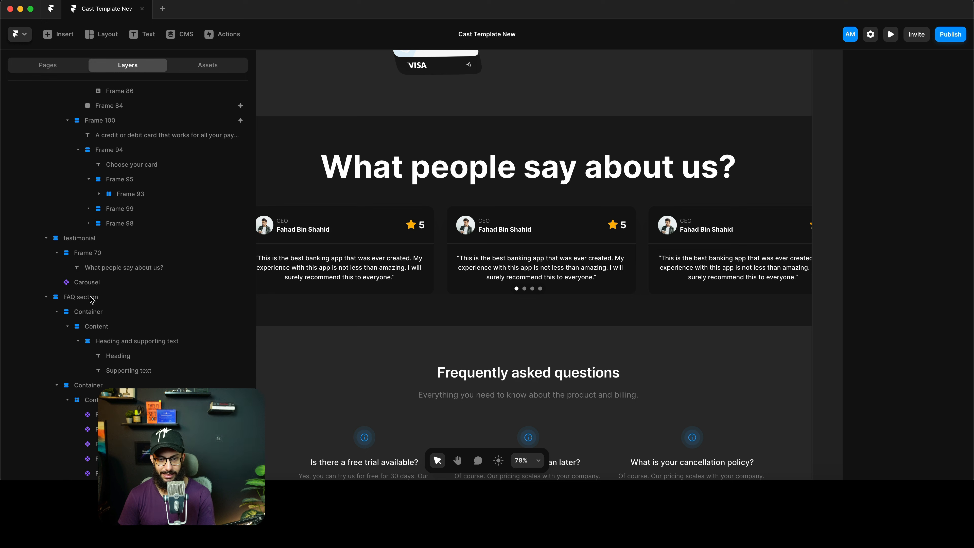
Give the Carousel individual padding per side, with the bottom padding set to 64
{"action": "left_click", "coordinate": [524, 286]}
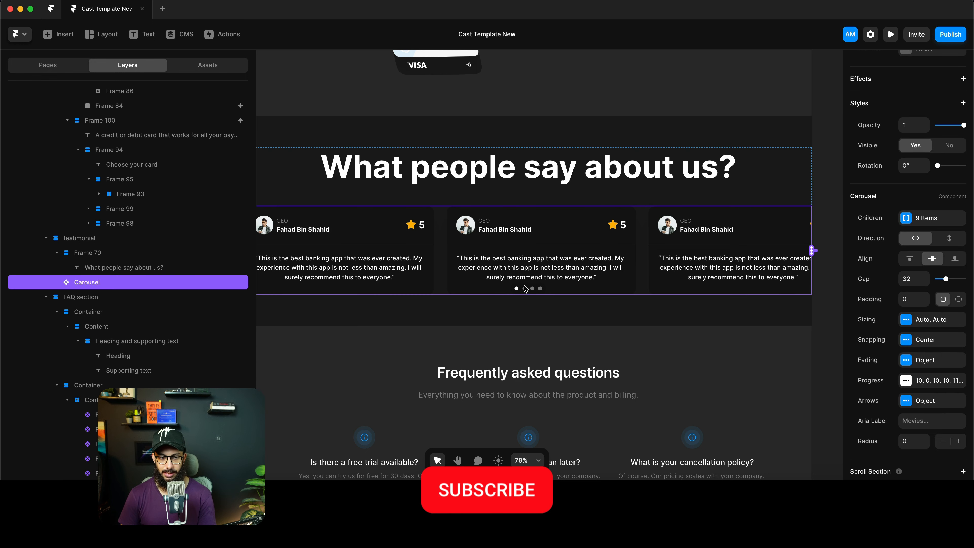
{"action": "left_click", "coordinate": [958, 299]}
{"action": "left_click", "coordinate": [940, 319]}
{"action": "type", "text": "40"}
{"action": "key", "text": "Return"}
{"action": "key", "text": "super+a"}
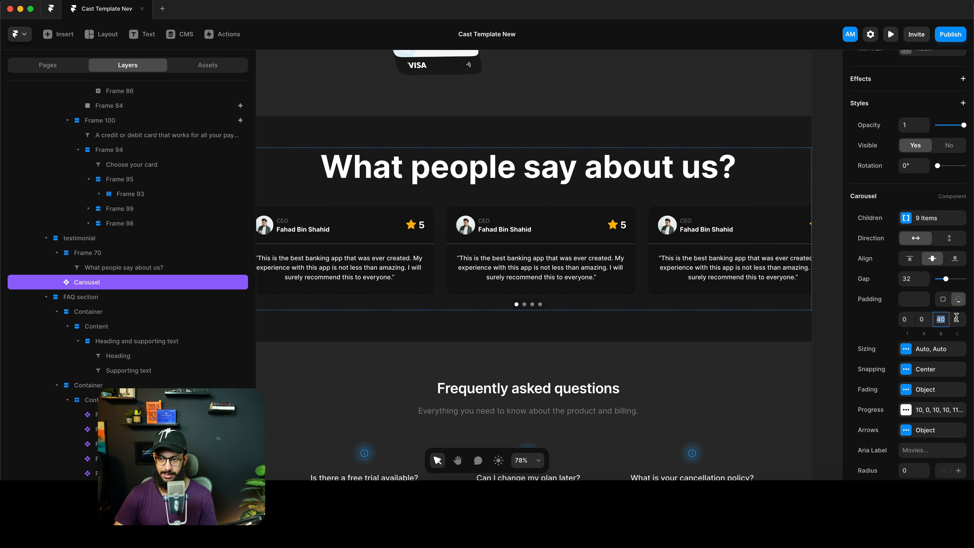
{"action": "type", "text": "80"}
{"action": "key", "text": "Return"}
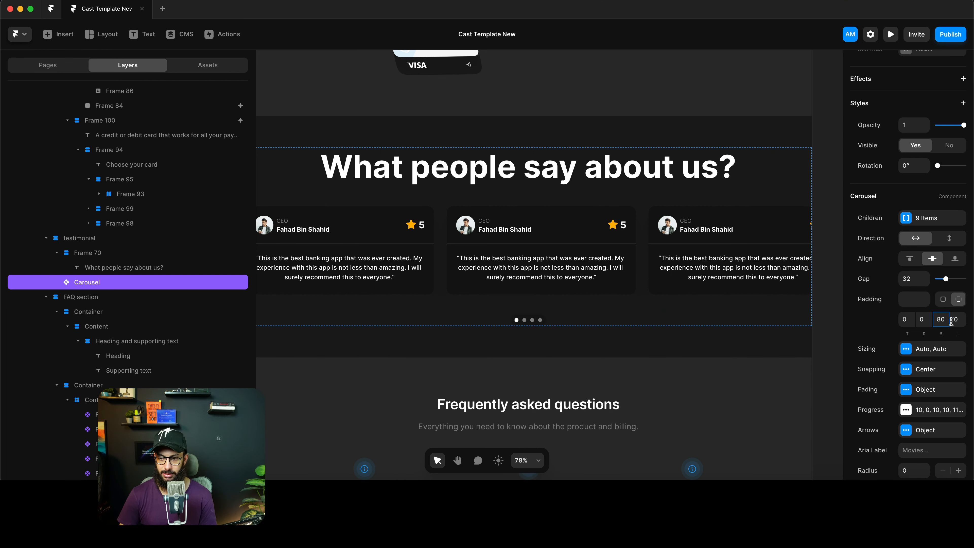
{"action": "key", "text": "super+a"}
{"action": "type", "text": "64"}
{"action": "key", "text": "Return"}
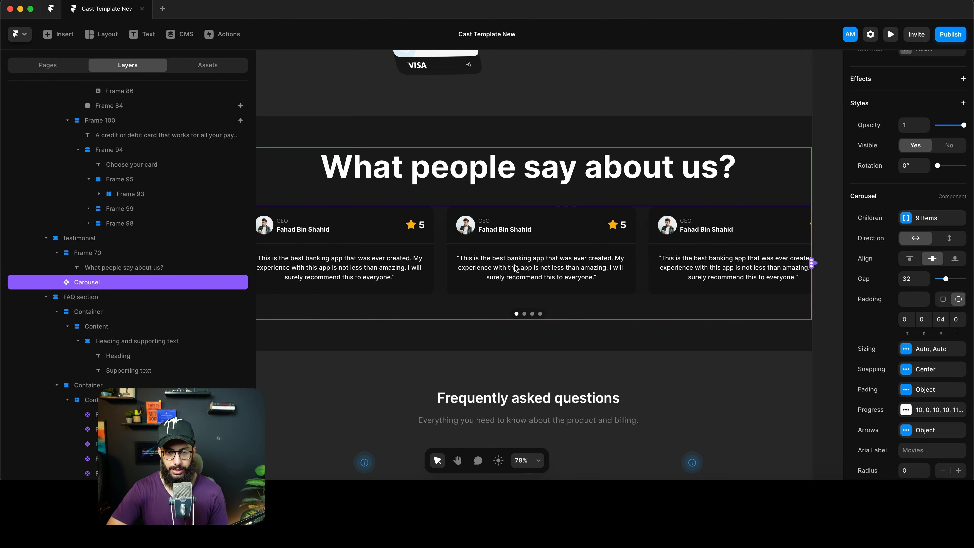
Preview the page and test the testimonial carousel by swiping it and using its progress dots
{"action": "key", "text": "super+p"}
{"action": "scroll", "coordinate": [531, 261], "scroll_direction": "down", "scroll_amount": 10}
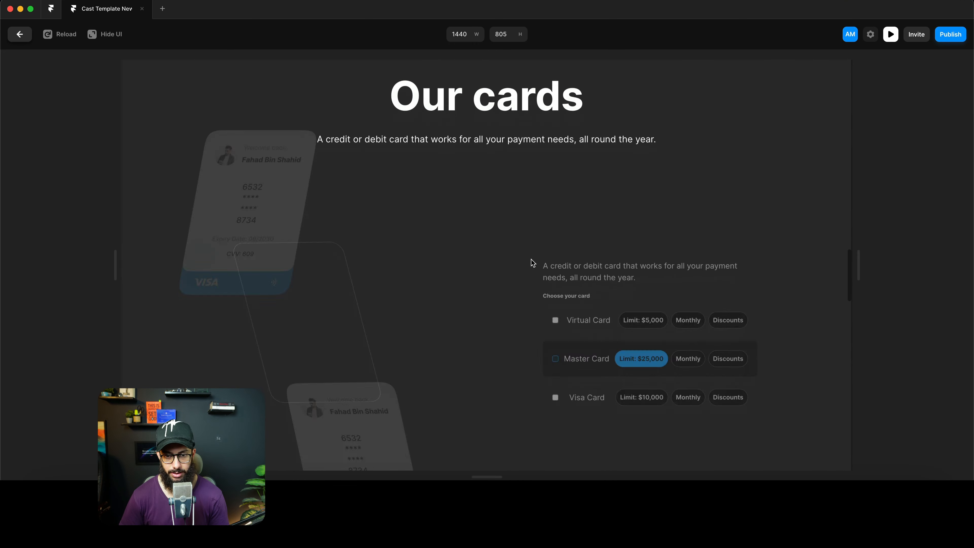
{"action": "scroll", "coordinate": [532, 262], "scroll_direction": "down", "scroll_amount": 12}
{"action": "scroll", "coordinate": [532, 263], "scroll_direction": "up", "scroll_amount": 1}
{"action": "left_click_drag", "start_coordinate": [532, 259], "coordinate": [399, 261]}
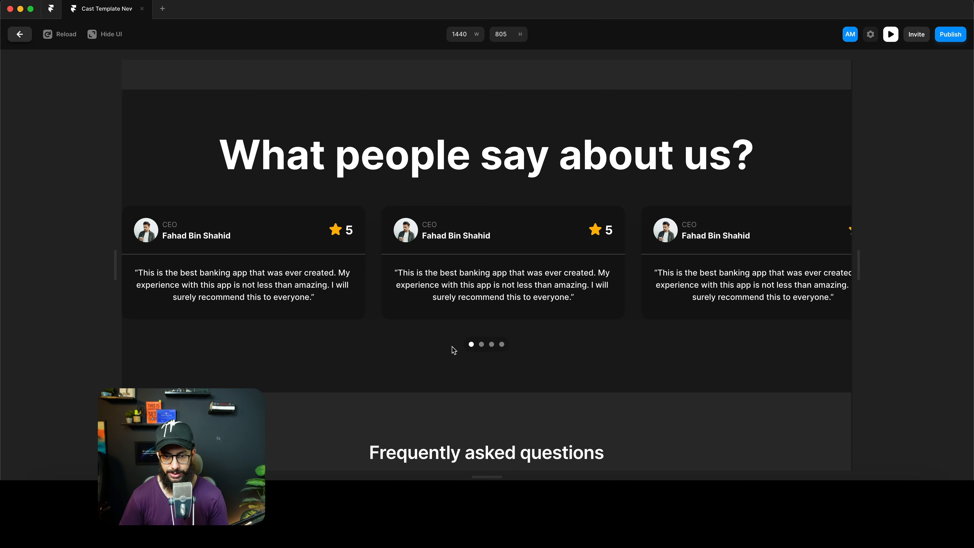
{"action": "left_click", "coordinate": [481, 345]}
{"action": "left_click", "coordinate": [491, 344]}
{"action": "left_click", "coordinate": [501, 344]}
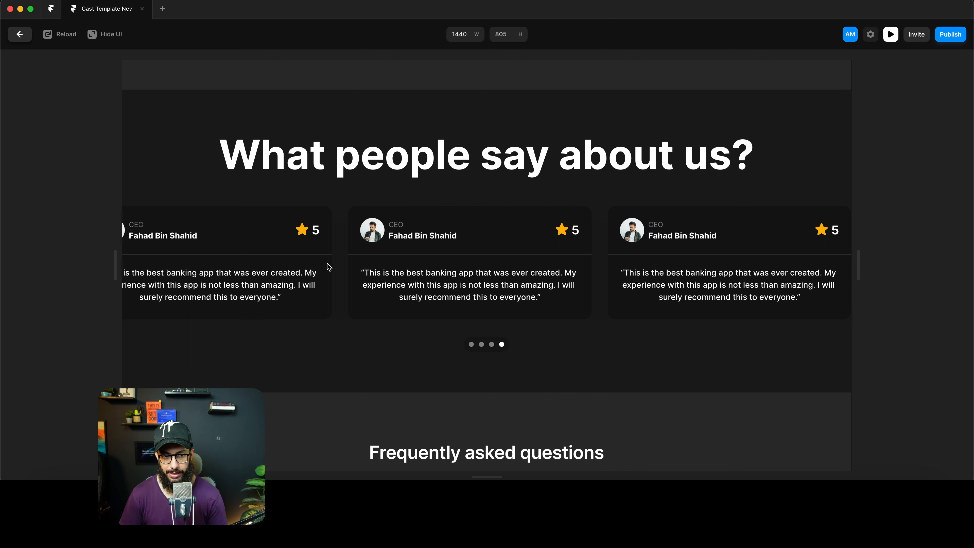
{"action": "key", "text": "Escape"}
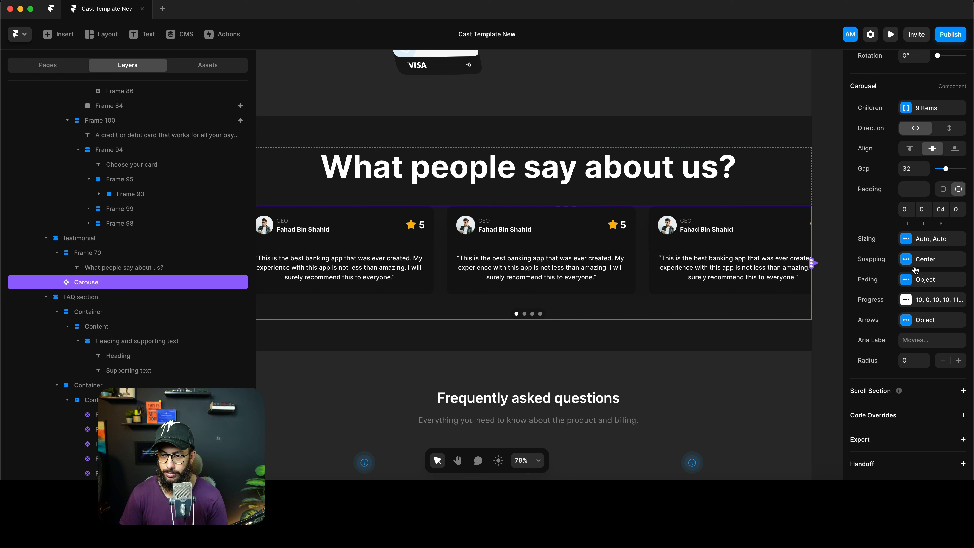
Set the Carousel items' width sizing to Columns with 3 columns, keeping the height on Auto
{"action": "left_click", "coordinate": [928, 242]}
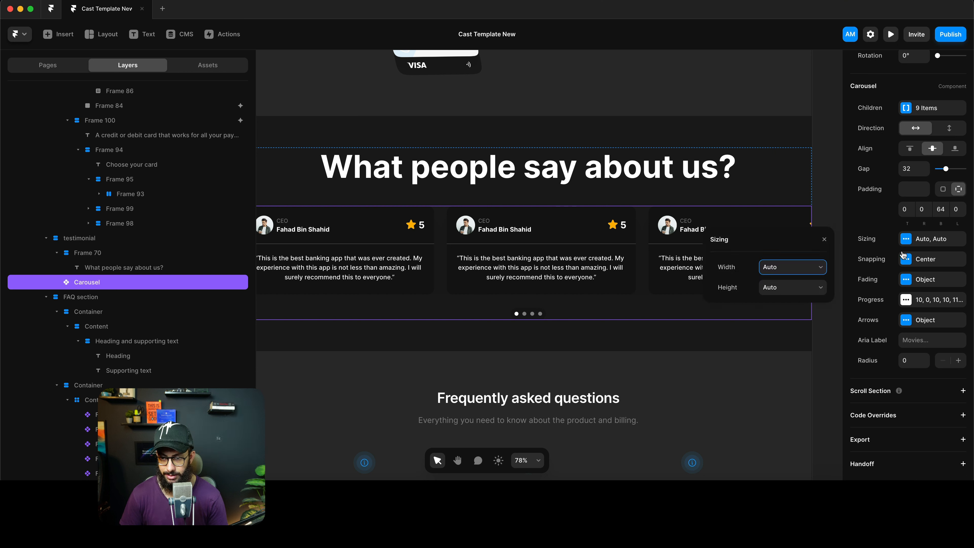
{"action": "left_click", "coordinate": [800, 286]}
{"action": "key", "text": "Escape"}
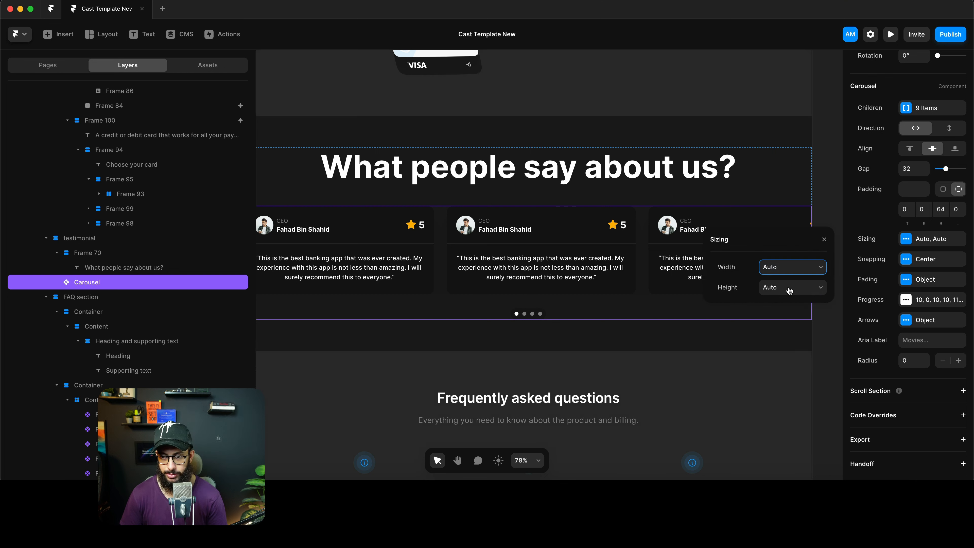
{"action": "left_click", "coordinate": [789, 290]}
{"action": "left_click", "coordinate": [786, 286]}
{"action": "key", "text": "Tab"}
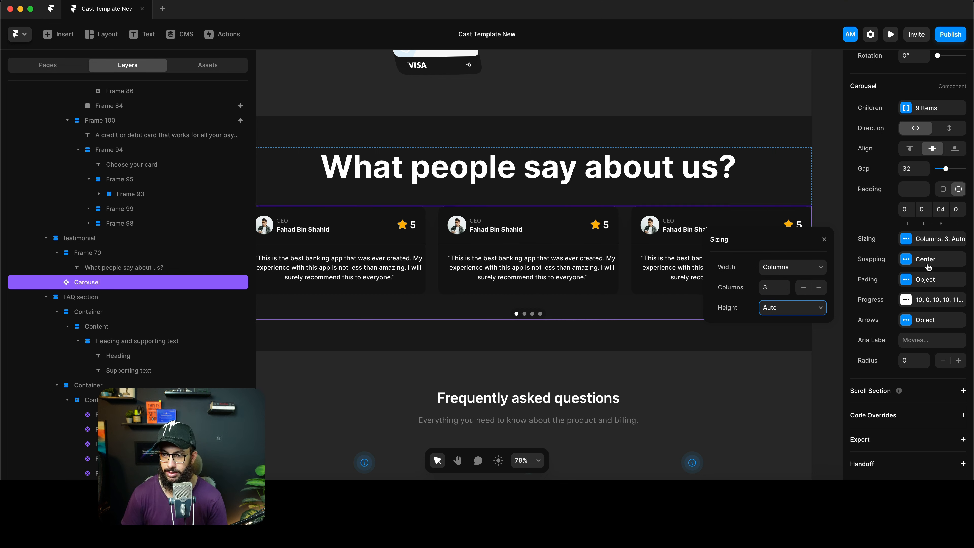
Set the Carousel's right and left padding to 32
{"action": "left_click", "coordinate": [904, 209]}
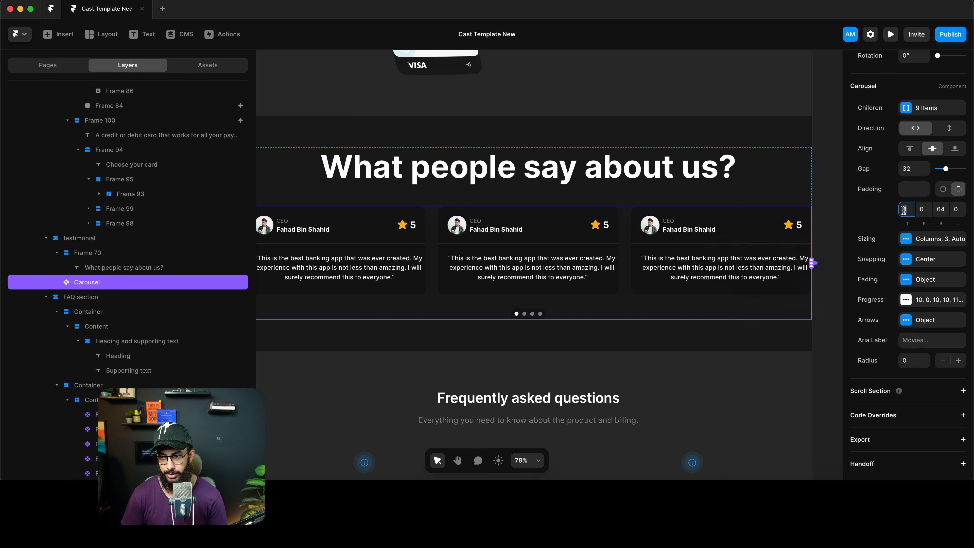
{"action": "left_click", "coordinate": [951, 210]}
{"action": "type", "text": "24"}
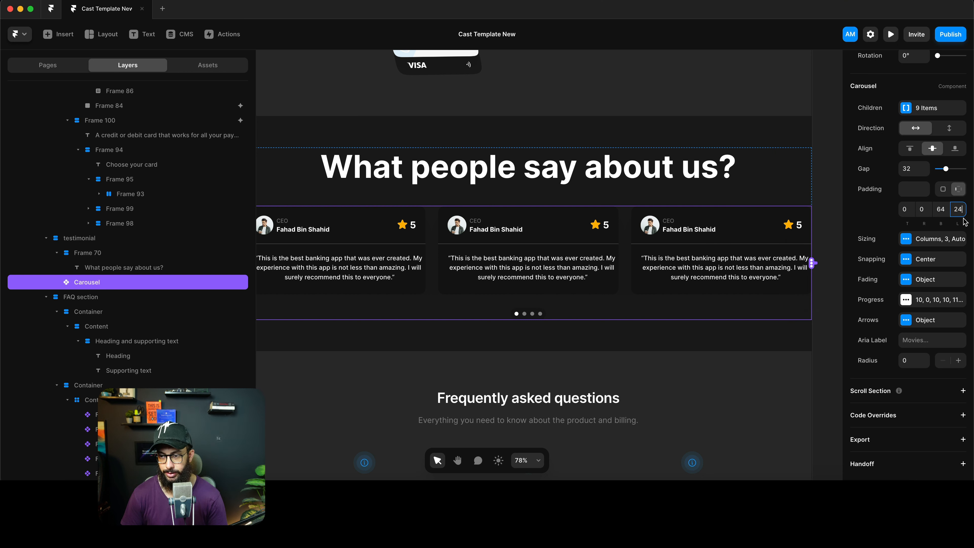
{"action": "key", "text": "Tab"}
{"action": "left_click", "coordinate": [923, 209]}
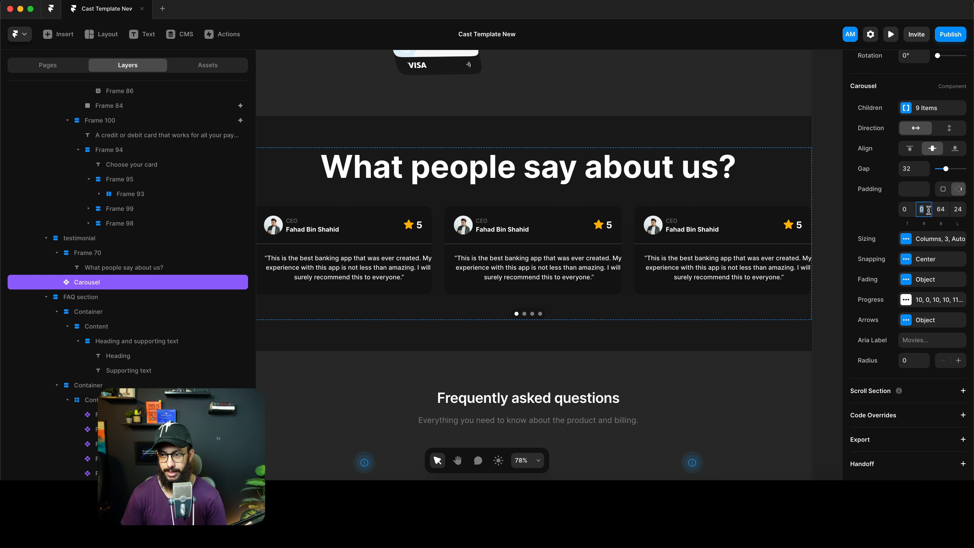
{"action": "type", "text": "32"}
{"action": "key", "text": "Tab"}
{"action": "left_click", "coordinate": [957, 209]}
{"action": "type", "text": "32"}
{"action": "key", "text": "Tab"}
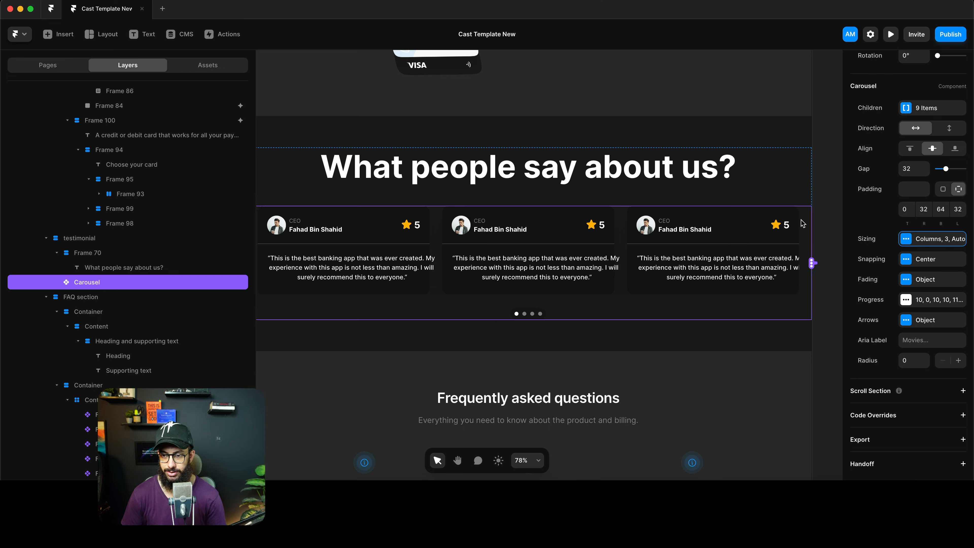
{"action": "left_click", "coordinate": [774, 233]}
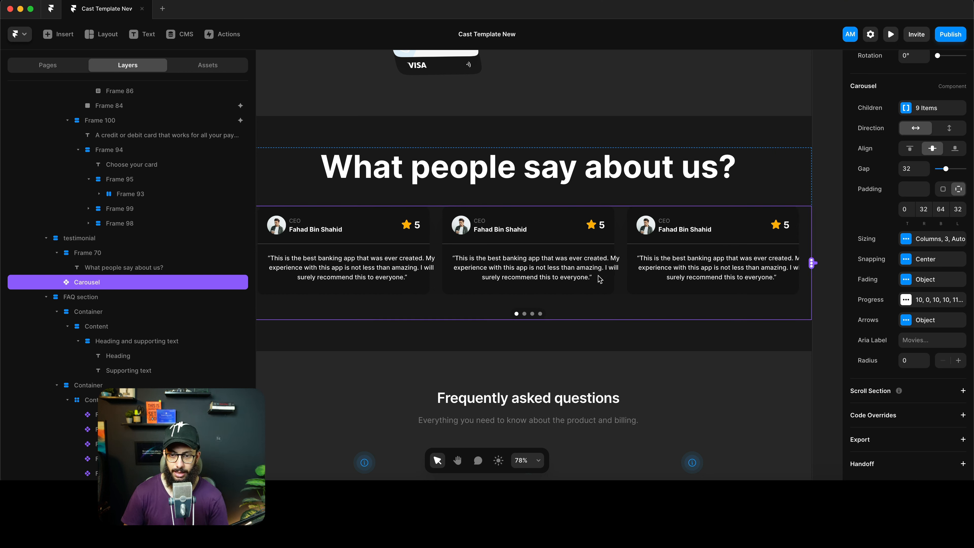
{"action": "double_click", "coordinate": [591, 269]}
{"action": "key", "text": "Escape"}
{"action": "scroll", "coordinate": [592, 273], "scroll_direction": "left", "scroll_amount": 3}
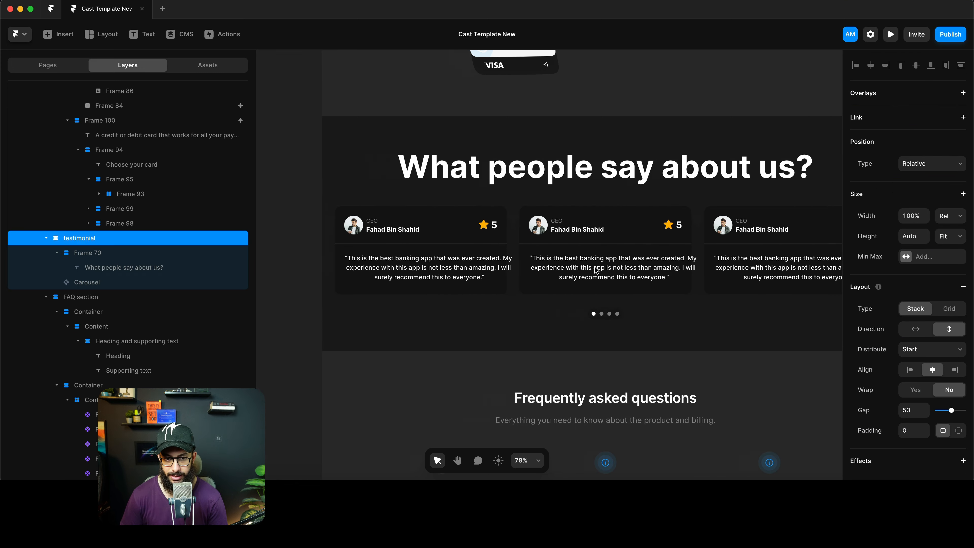
{"action": "scroll", "coordinate": [482, 268], "scroll_direction": "down", "scroll_amount": 5}
{"action": "scroll", "coordinate": [456, 265], "scroll_direction": "left", "scroll_amount": 2}
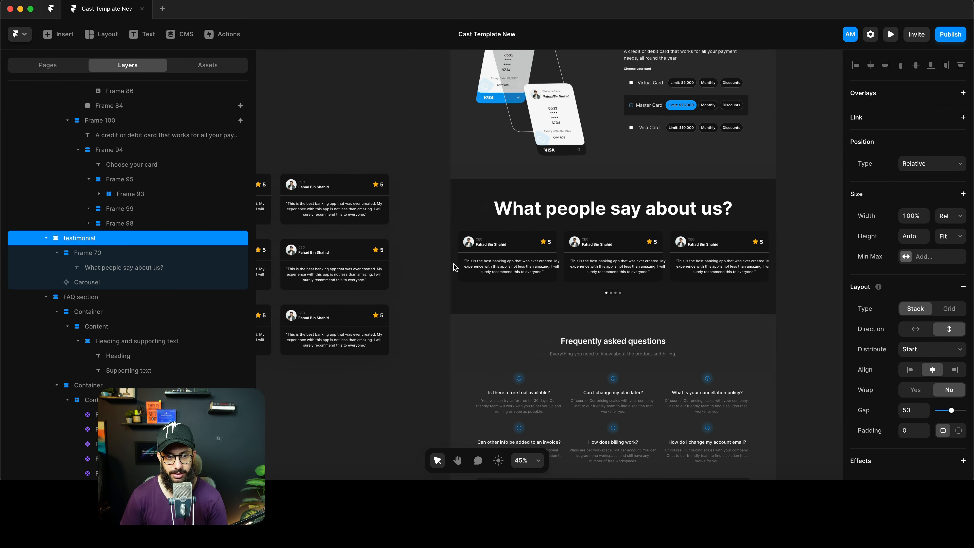
Set the quote text's width to Fill inside the Testimonial Box component and return to the Home page
{"action": "double_click", "coordinate": [359, 218]}
{"action": "left_click", "coordinate": [535, 304]}
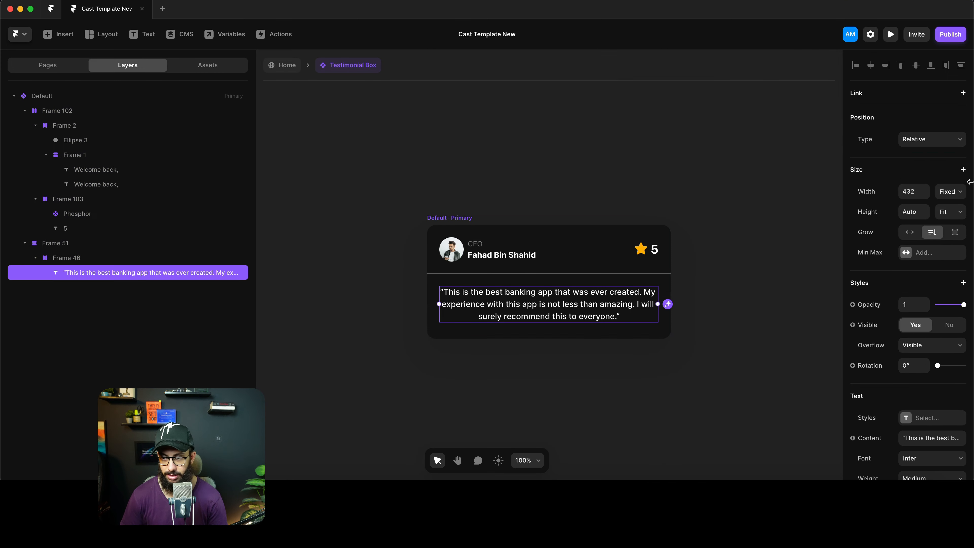
{"action": "left_click", "coordinate": [935, 201]}
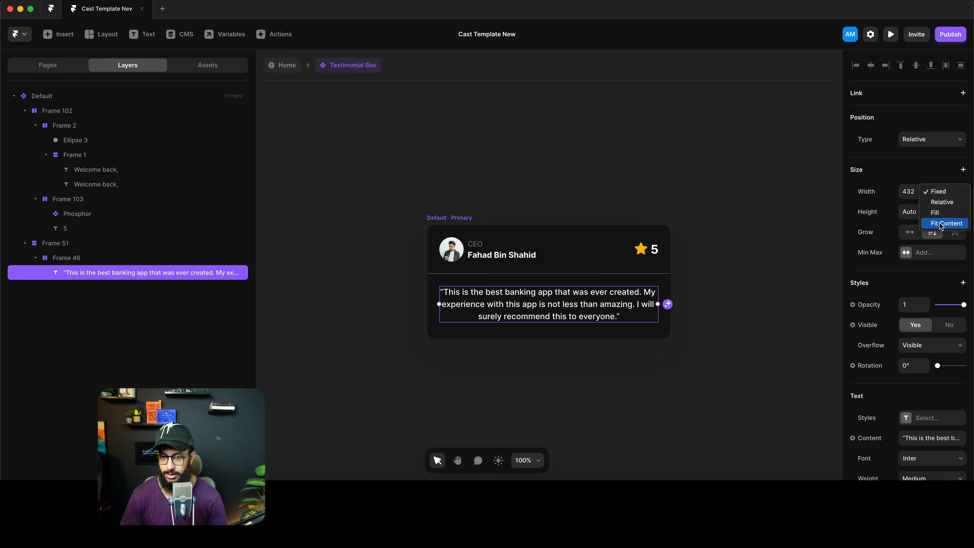
{"action": "left_click", "coordinate": [946, 220]}
{"action": "left_click", "coordinate": [945, 198]}
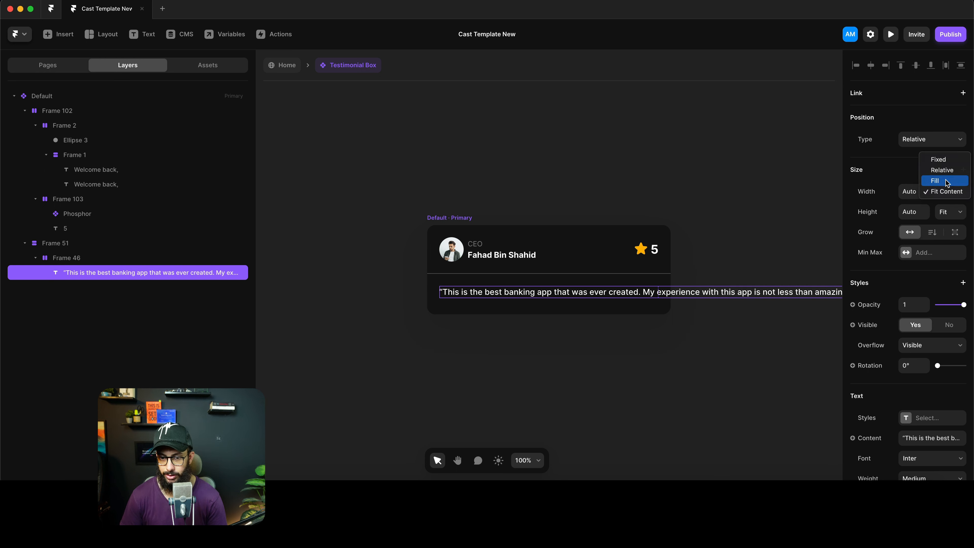
{"action": "left_click", "coordinate": [947, 181]}
{"action": "left_click", "coordinate": [654, 169]}
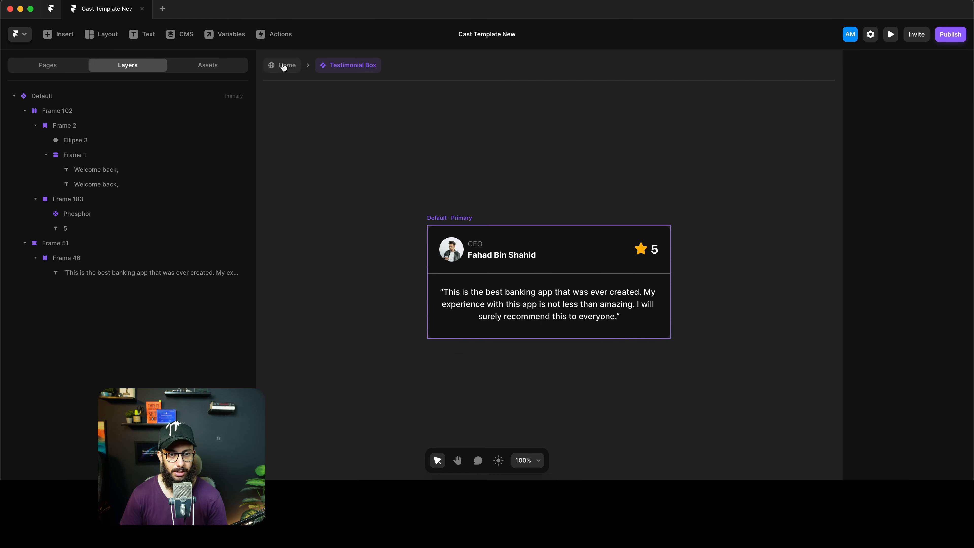
{"action": "left_click", "coordinate": [290, 65]}
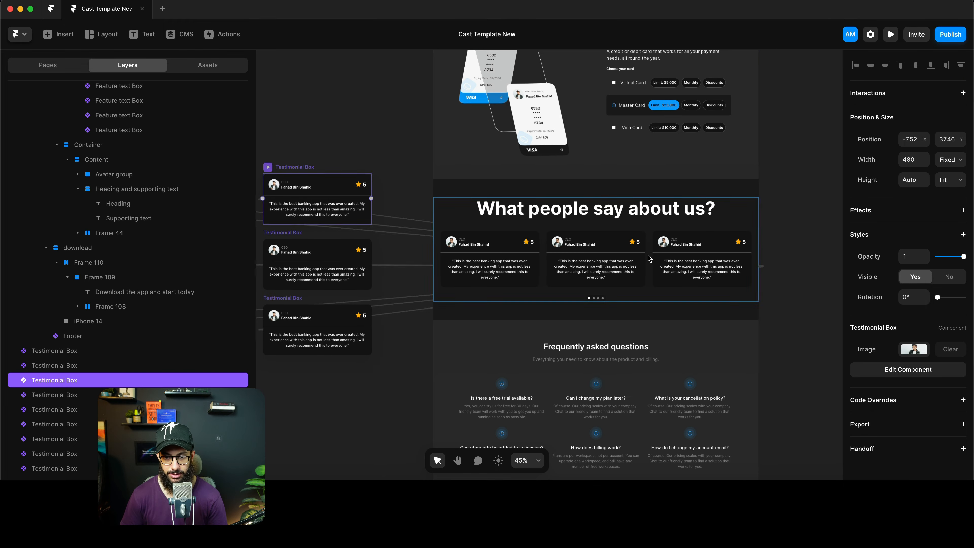
{"action": "scroll", "coordinate": [649, 258], "scroll_direction": "up", "scroll_amount": 5}
{"action": "scroll", "coordinate": [649, 258], "scroll_direction": "down", "scroll_amount": 5}
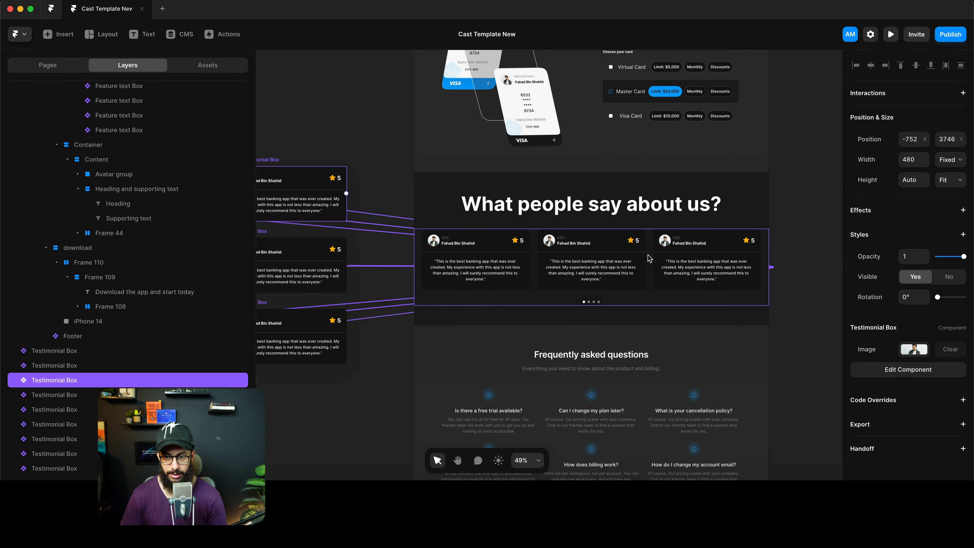
{"action": "left_click", "coordinate": [649, 258]}
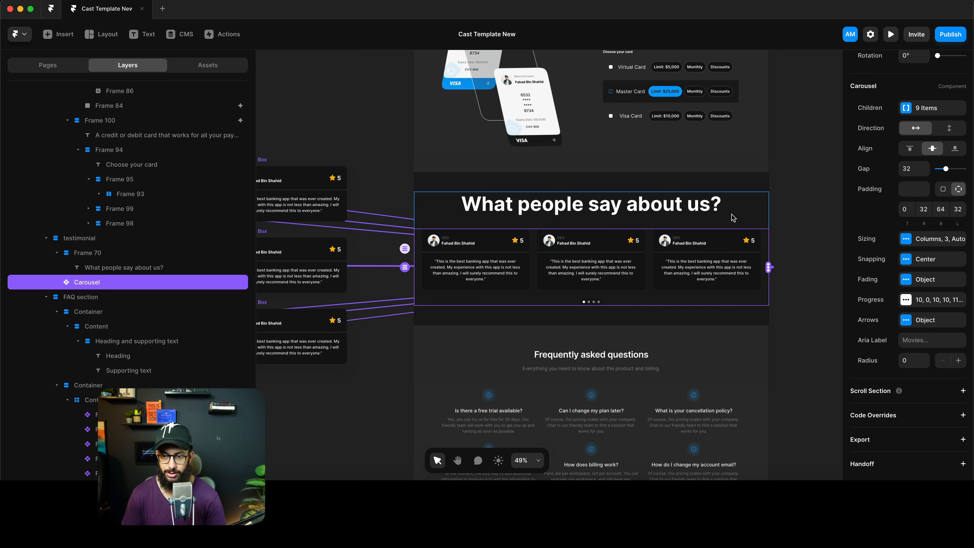
Copy the scroll animation effect from the mobile application launch card in the What's new section
{"action": "scroll", "coordinate": [729, 221], "scroll_direction": "up", "scroll_amount": 10}
{"action": "scroll", "coordinate": [730, 222], "scroll_direction": "up", "scroll_amount": 3}
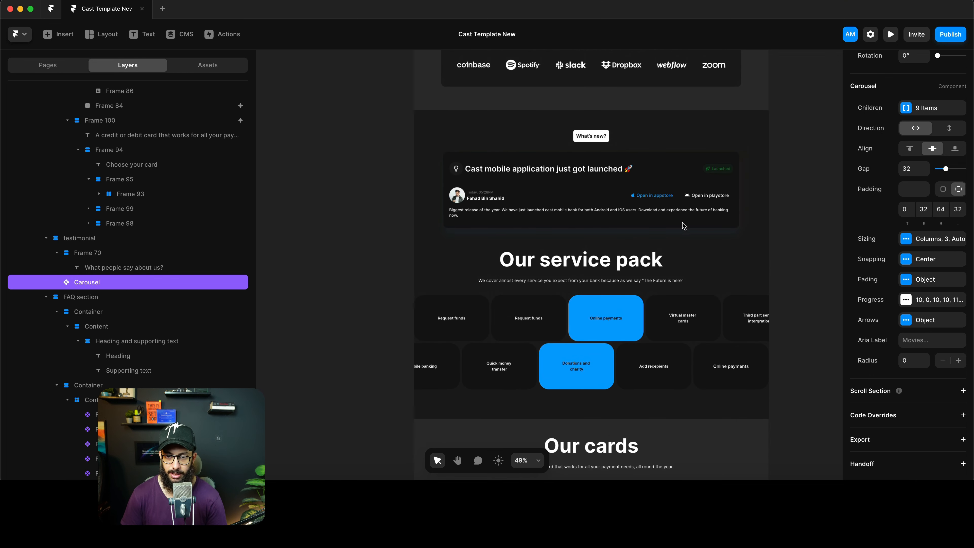
{"action": "left_click", "coordinate": [686, 160]}
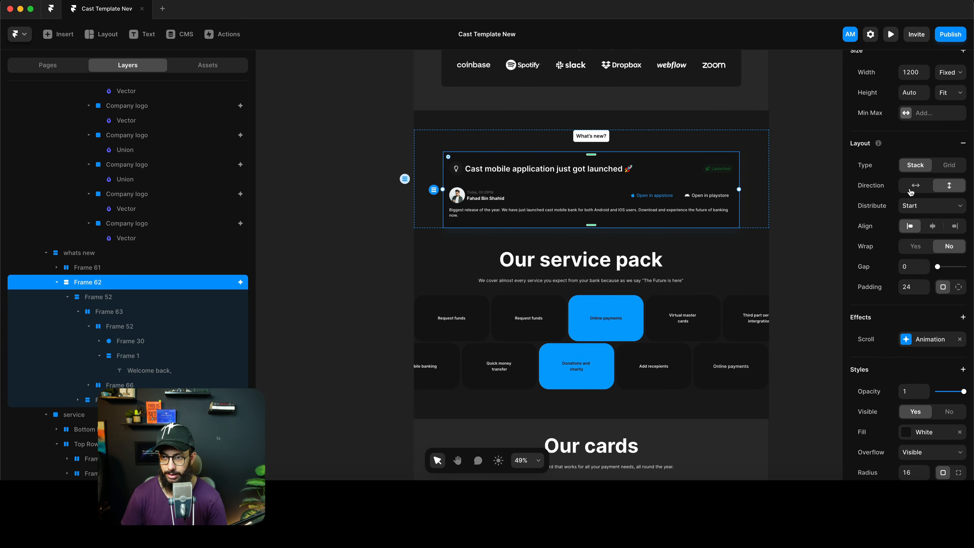
{"action": "scroll", "coordinate": [867, 389], "scroll_direction": "up", "scroll_amount": 3}
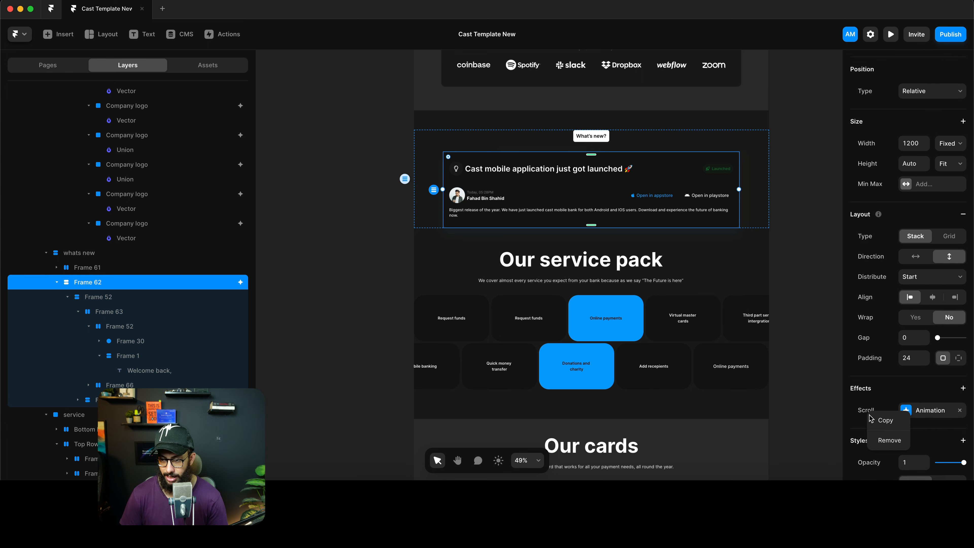
Paste the copied scroll animation effect onto the "What people say about us?" heading
{"action": "scroll", "coordinate": [658, 393], "scroll_direction": "down", "scroll_amount": 12}
{"action": "scroll", "coordinate": [659, 395], "scroll_direction": "up", "scroll_amount": 5}
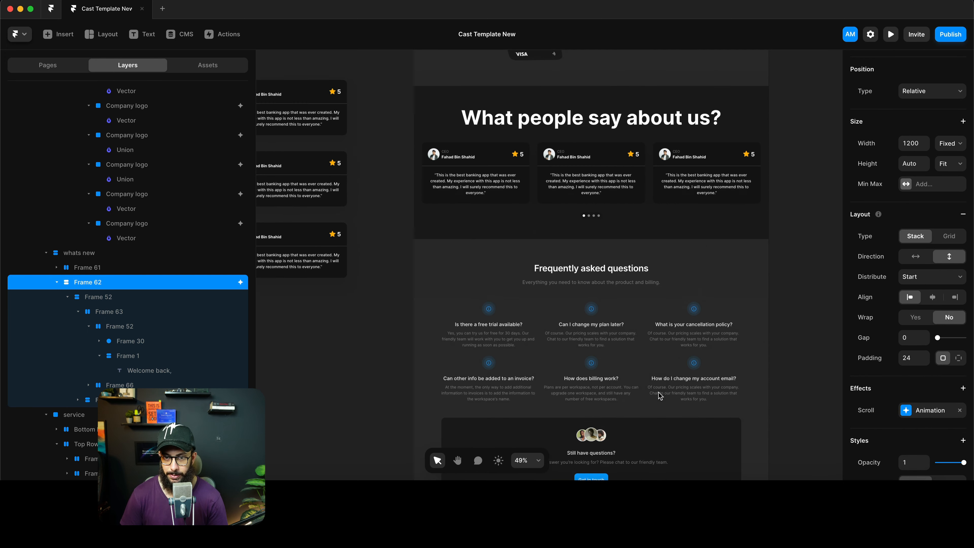
{"action": "left_click", "coordinate": [660, 231]}
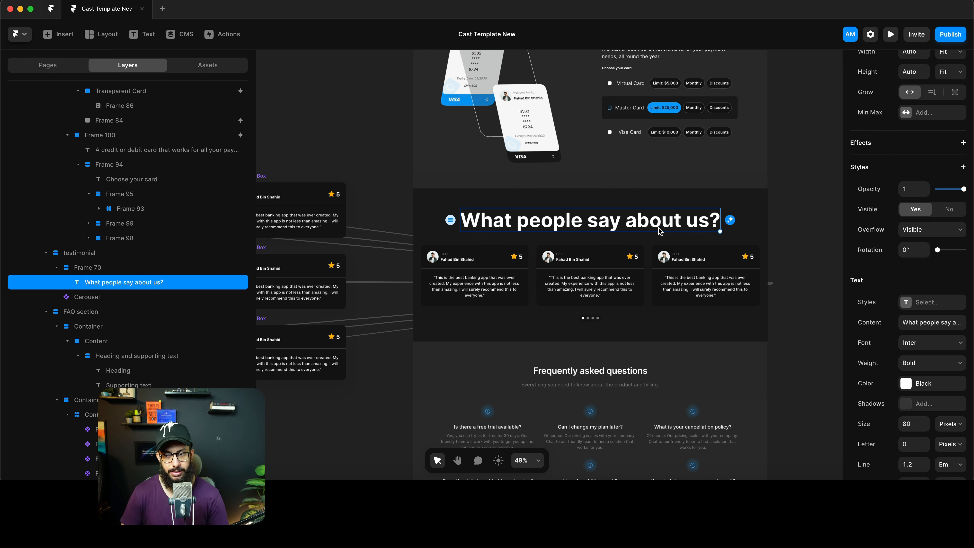
{"action": "right_click", "coordinate": [651, 227]}
{"action": "mouse_move", "coordinate": [697, 311]}
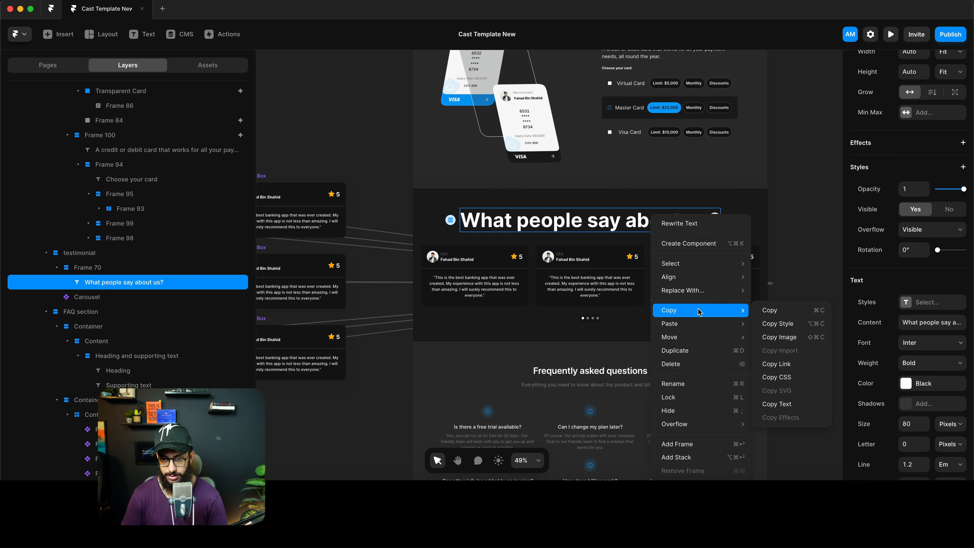
{"action": "left_click", "coordinate": [793, 350]}
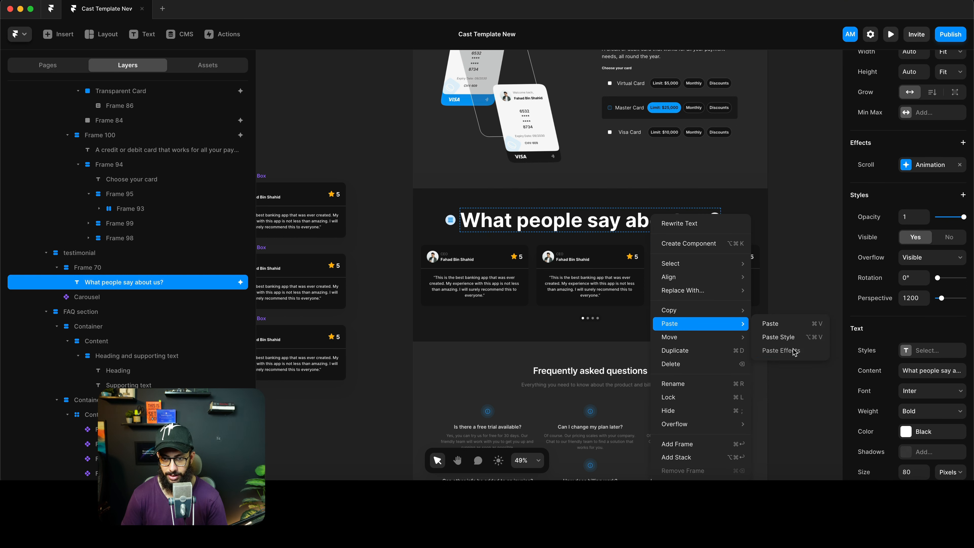
{"action": "scroll", "coordinate": [916, 325], "scroll_direction": "down", "scroll_amount": 5}
{"action": "scroll", "coordinate": [915, 315], "scroll_direction": "up", "scroll_amount": 8}
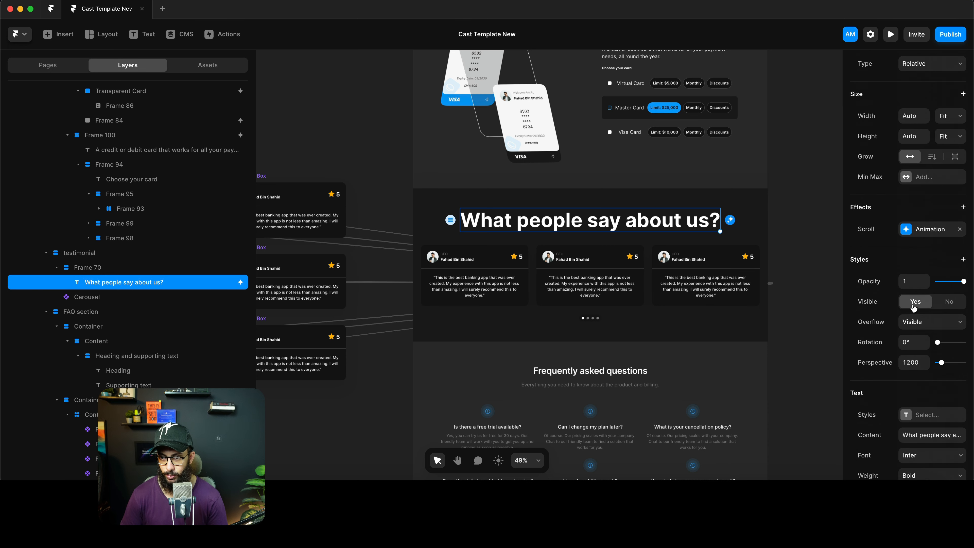
Paste the copied scroll animation effect onto the testimonial Carousel
{"action": "right_click", "coordinate": [587, 257]}
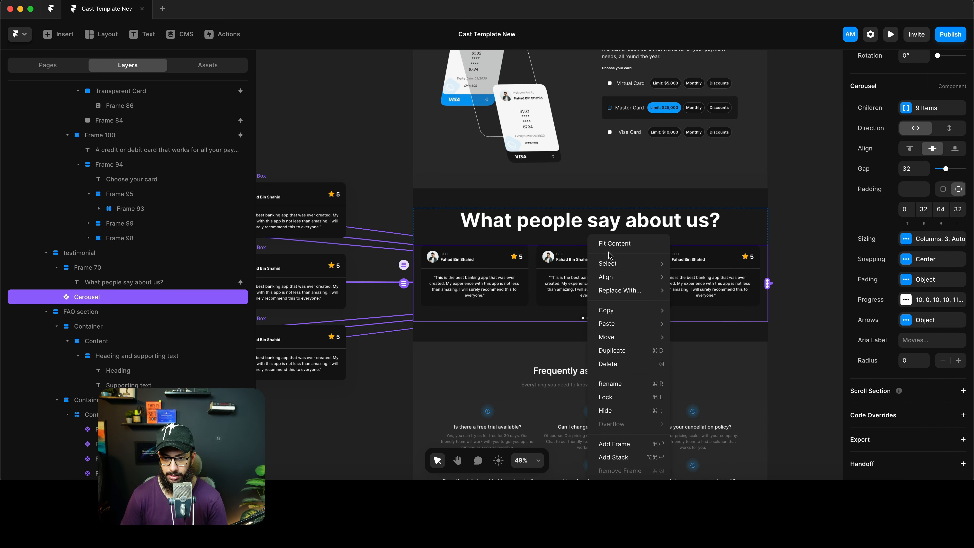
{"action": "mouse_move", "coordinate": [644, 323]}
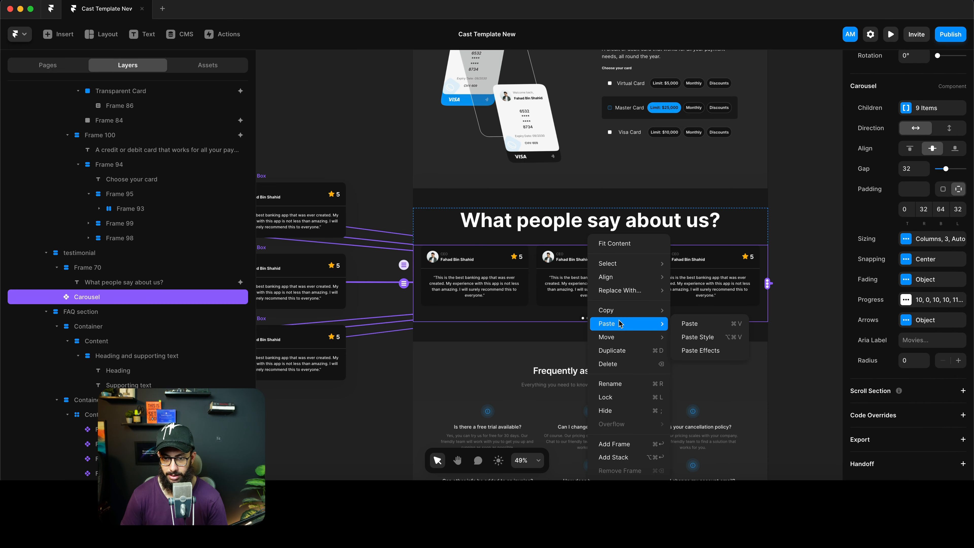
{"action": "left_click", "coordinate": [691, 348]}
Preview the page down to the FAQ section to check the scroll animations, and return to the canvas
{"action": "key", "text": "super+p"}
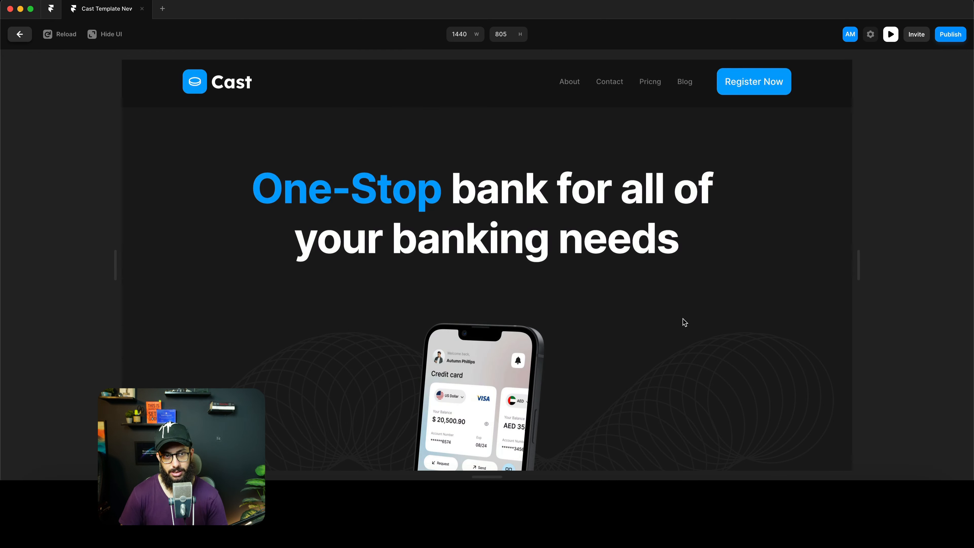
{"action": "scroll", "coordinate": [683, 319], "scroll_direction": "down", "scroll_amount": 15}
{"action": "scroll", "coordinate": [685, 323], "scroll_direction": "down", "scroll_amount": 15}
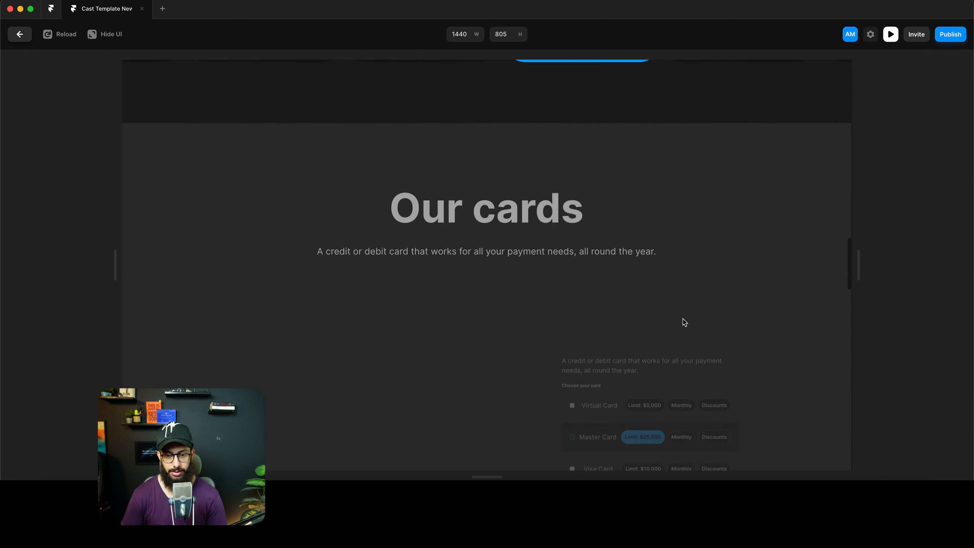
{"action": "scroll", "coordinate": [683, 319], "scroll_direction": "down", "scroll_amount": 10}
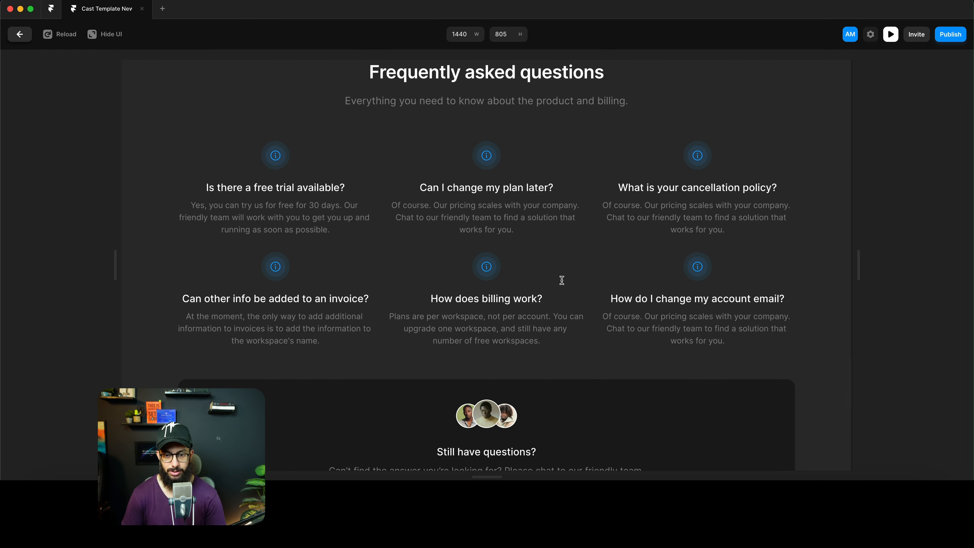
{"action": "scroll", "coordinate": [506, 254], "scroll_direction": "up", "scroll_amount": 2}
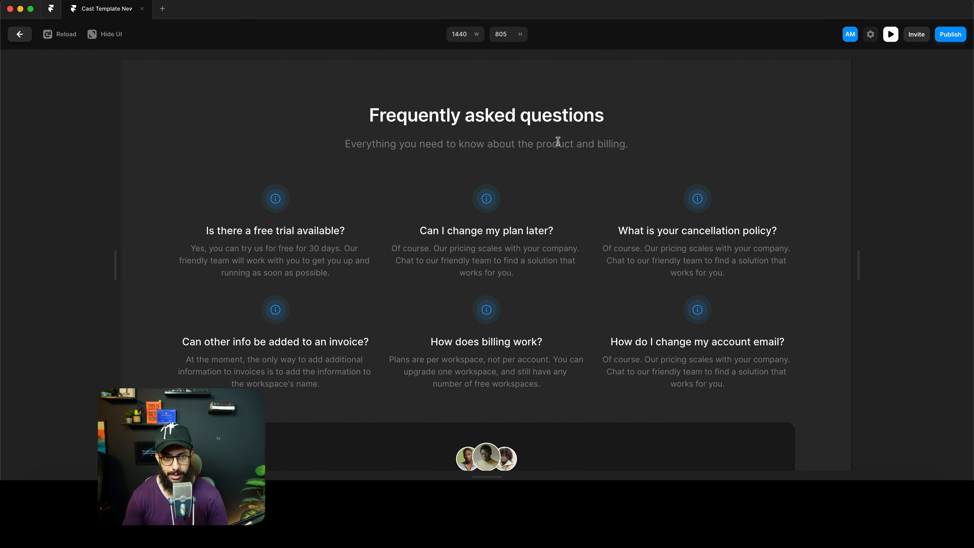
{"action": "key", "text": "Escape"}
Paste the copied scroll animation effect onto the Content stack holding the "Frequently asked questions" heading and supporting text
{"action": "scroll", "coordinate": [652, 226], "scroll_direction": "down", "scroll_amount": 4}
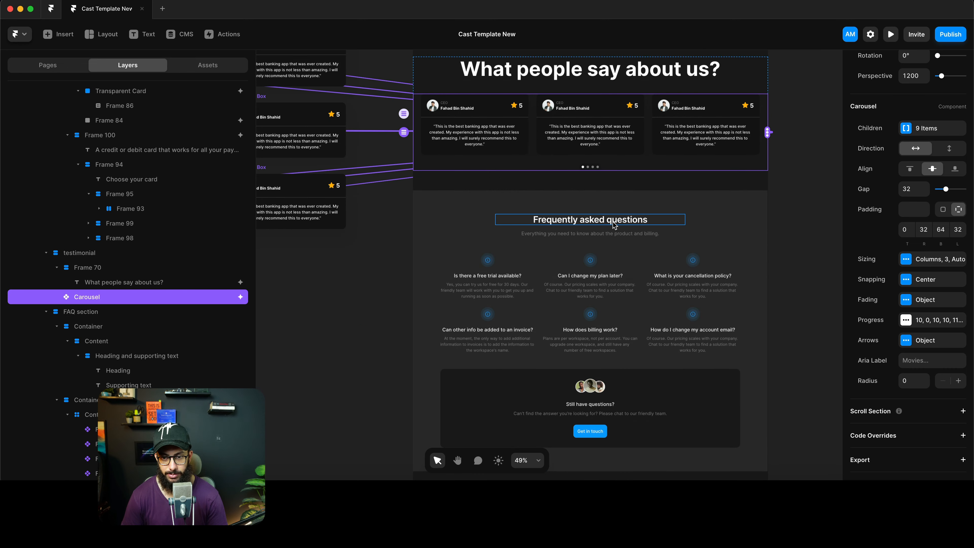
{"action": "left_click", "coordinate": [613, 232]}
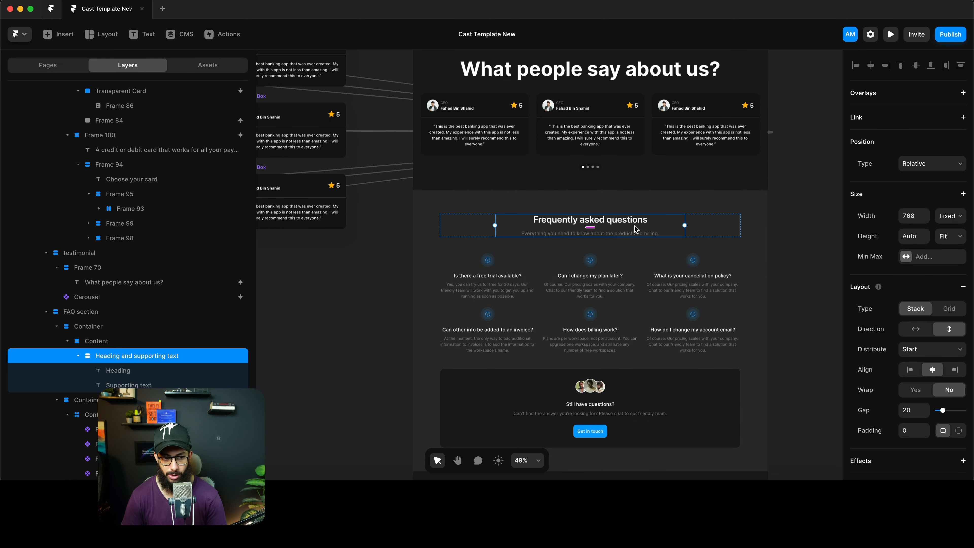
{"action": "left_click", "coordinate": [731, 230]}
{"action": "right_click", "coordinate": [730, 229]}
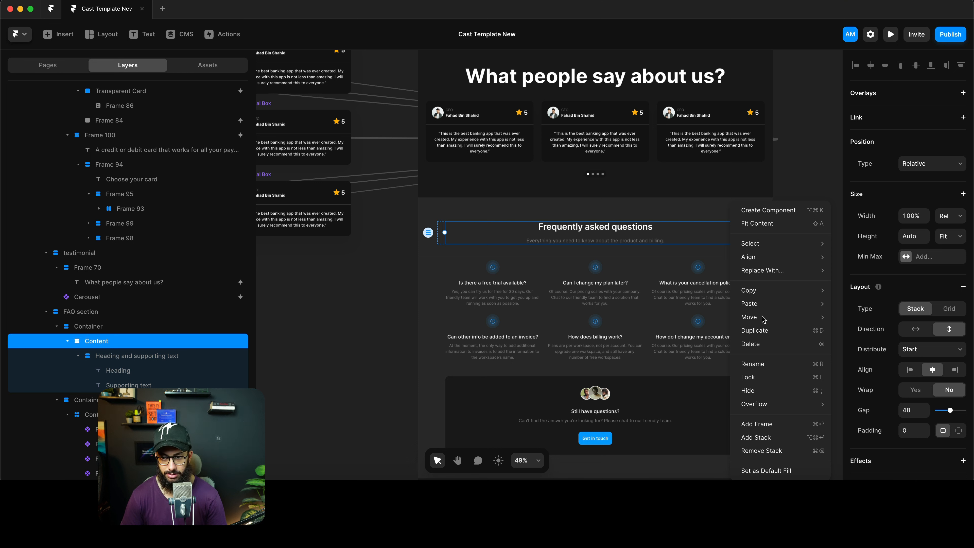
{"action": "mouse_move", "coordinate": [767, 304]}
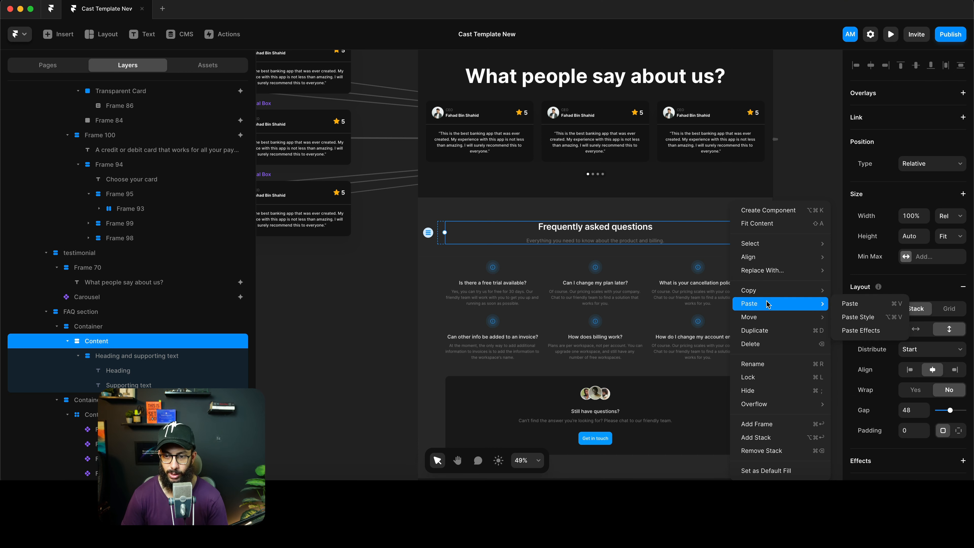
{"action": "left_click", "coordinate": [861, 330]}
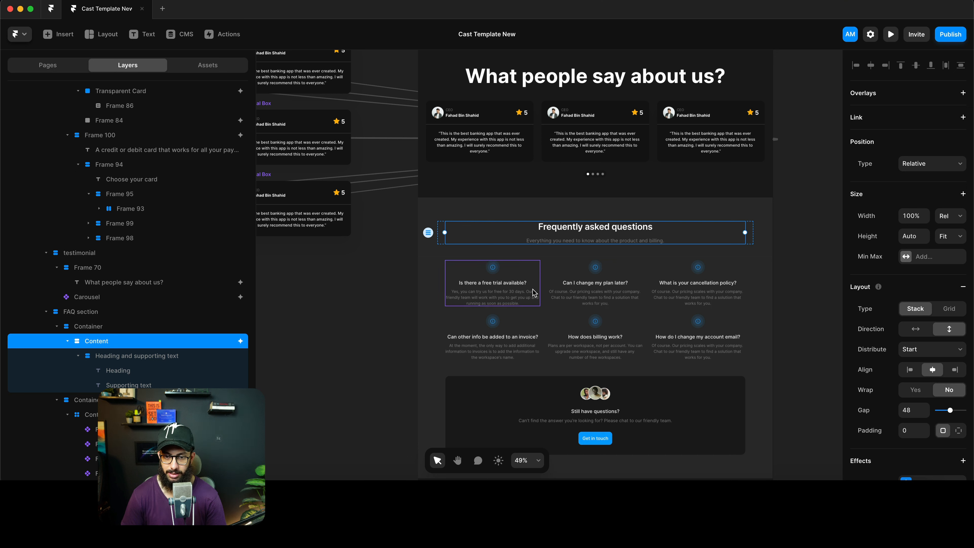
Select all six Feature text Box items in the FAQ grid and paste the copied scroll animation effect onto them
{"action": "left_click", "coordinate": [542, 288]}
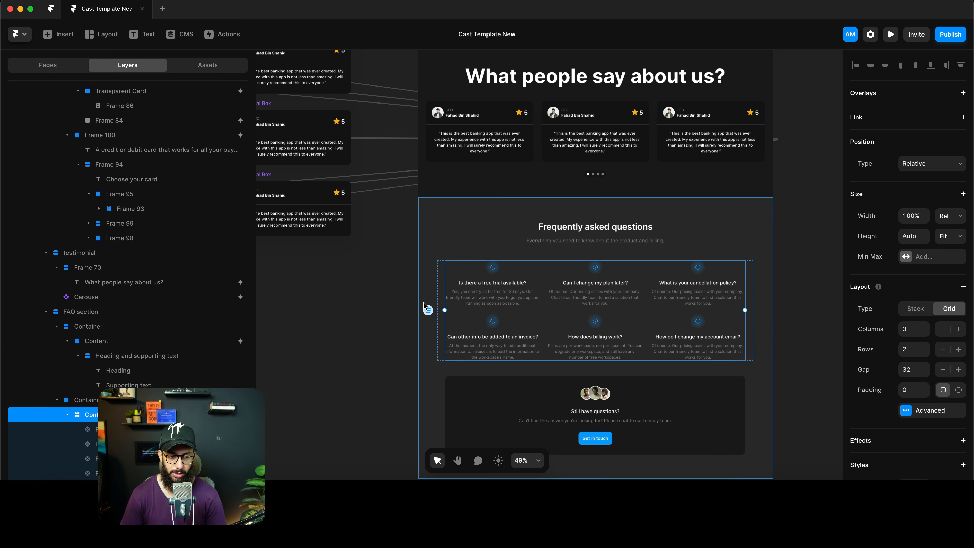
{"action": "scroll", "coordinate": [115, 338], "scroll_direction": "down", "scroll_amount": 3}
{"action": "key", "text": "Return"}
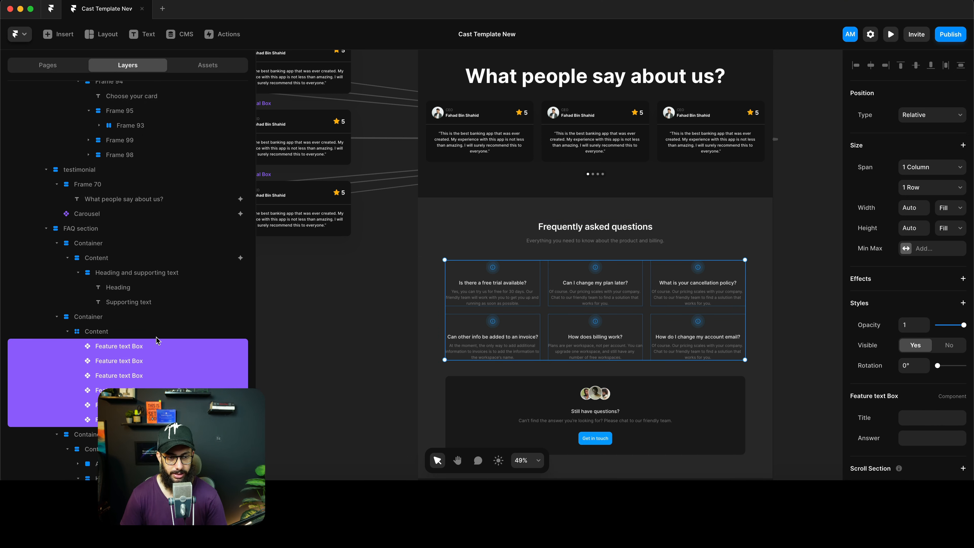
{"action": "right_click", "coordinate": [528, 291]}
{"action": "mouse_move", "coordinate": [544, 293]}
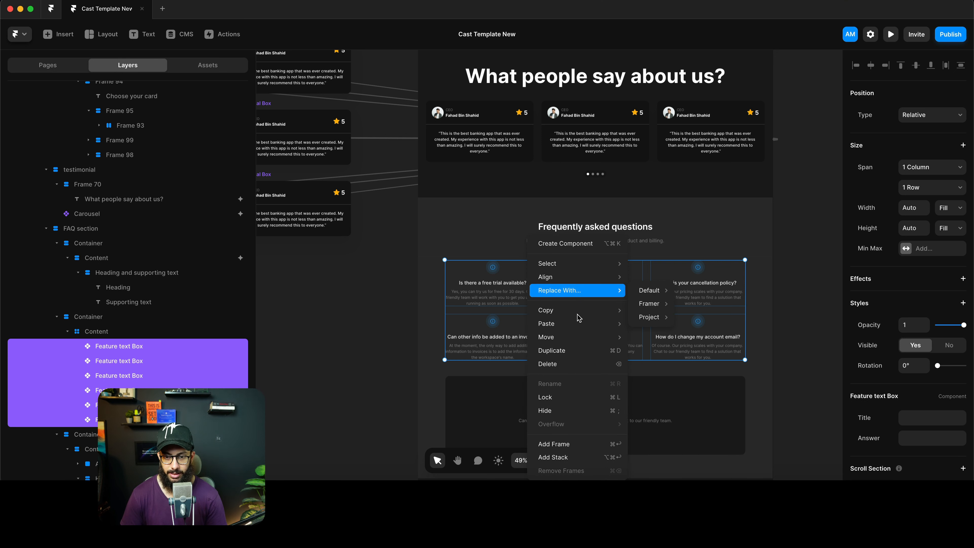
{"action": "mouse_move", "coordinate": [575, 323]}
{"action": "left_click", "coordinate": [654, 351]}
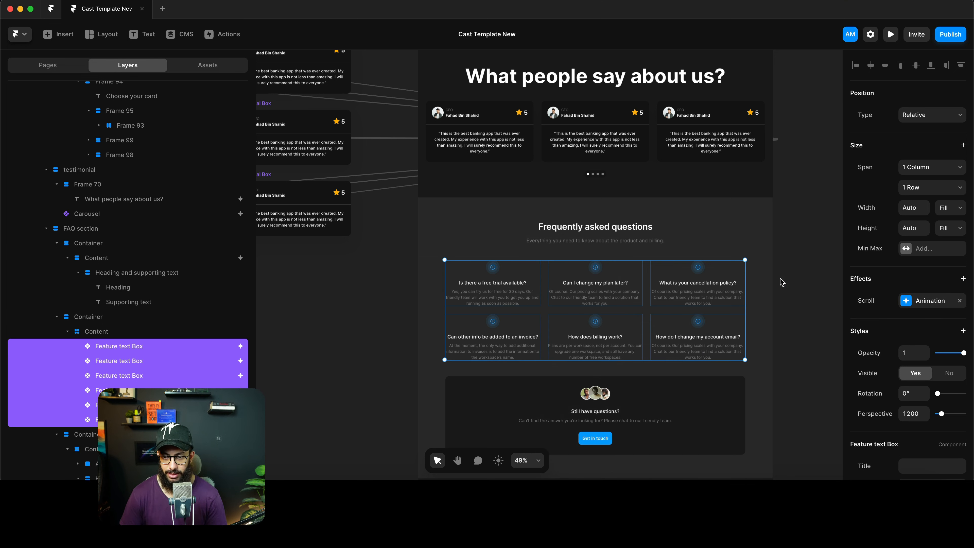
Set the scroll animation's transition delay on the "Can I change my plan later?" box to 0.1 s
{"action": "left_click", "coordinate": [588, 282]}
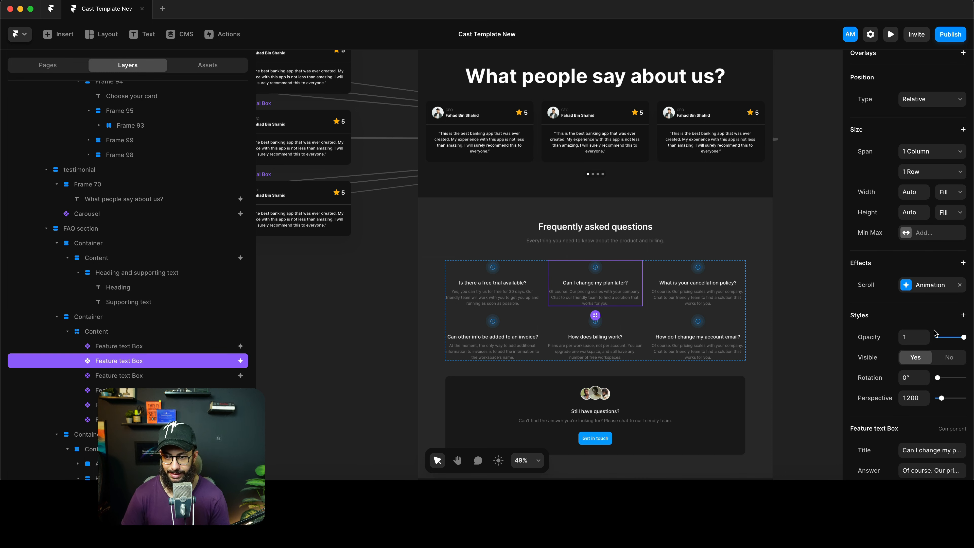
{"action": "left_click", "coordinate": [924, 290]}
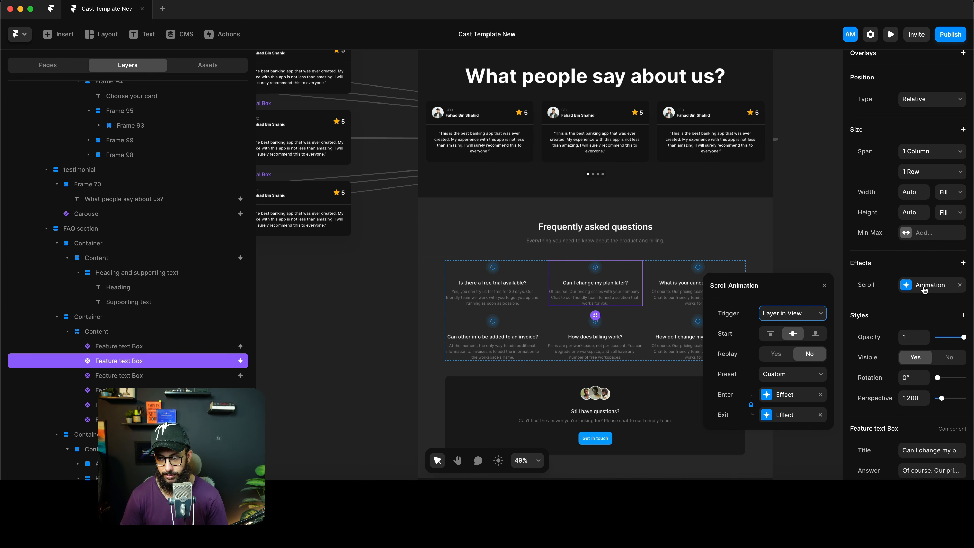
{"action": "left_click", "coordinate": [782, 416]}
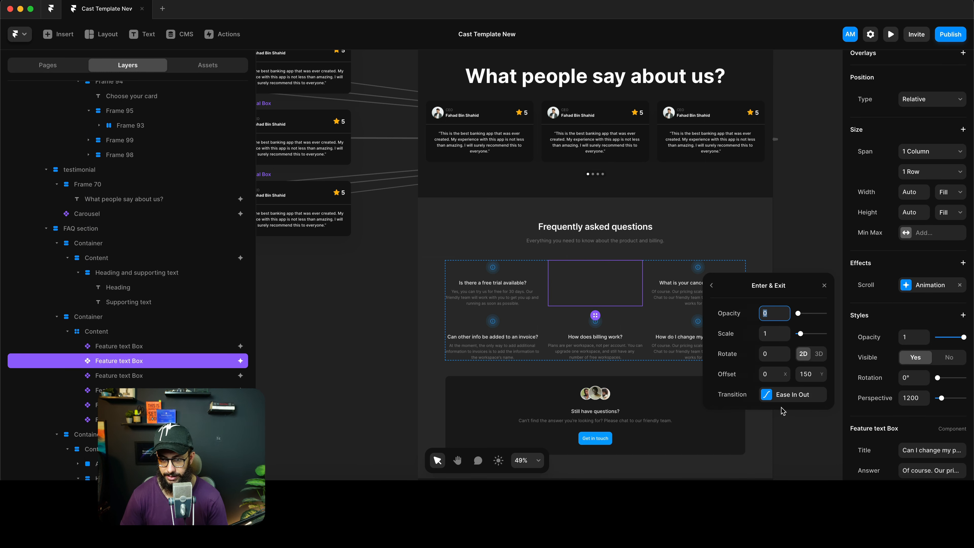
{"action": "left_click", "coordinate": [786, 391]}
{"action": "left_click", "coordinate": [772, 439]}
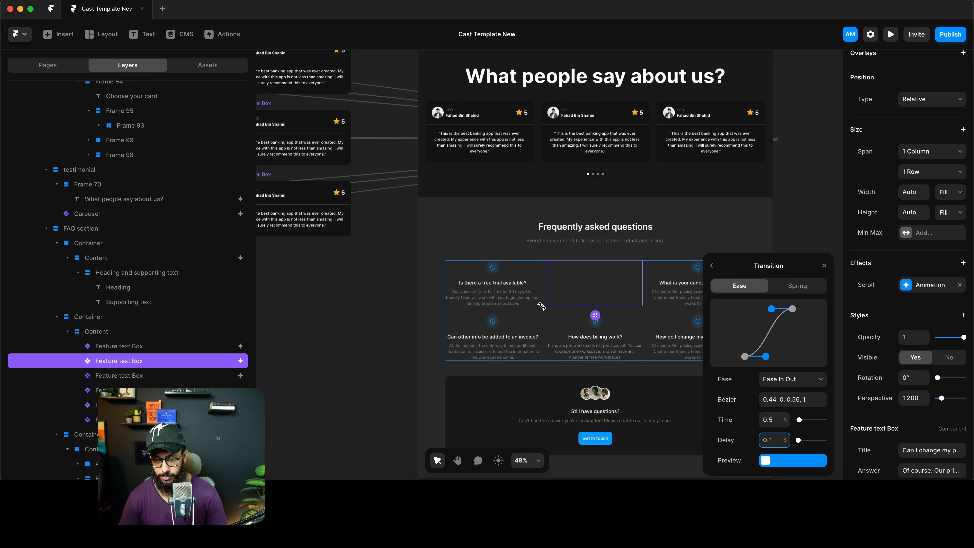
Set the transition delay on the "What is your cancellation policy?" box to 0.2 s
{"action": "scroll", "coordinate": [544, 309], "scroll_direction": "right", "scroll_amount": 5}
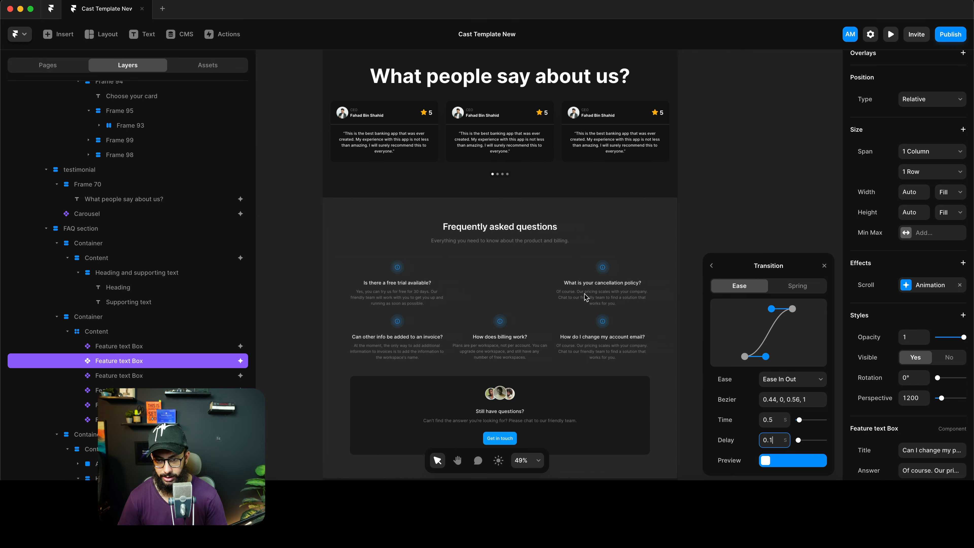
{"action": "left_click", "coordinate": [612, 306]}
{"action": "type", "text": ".2"}
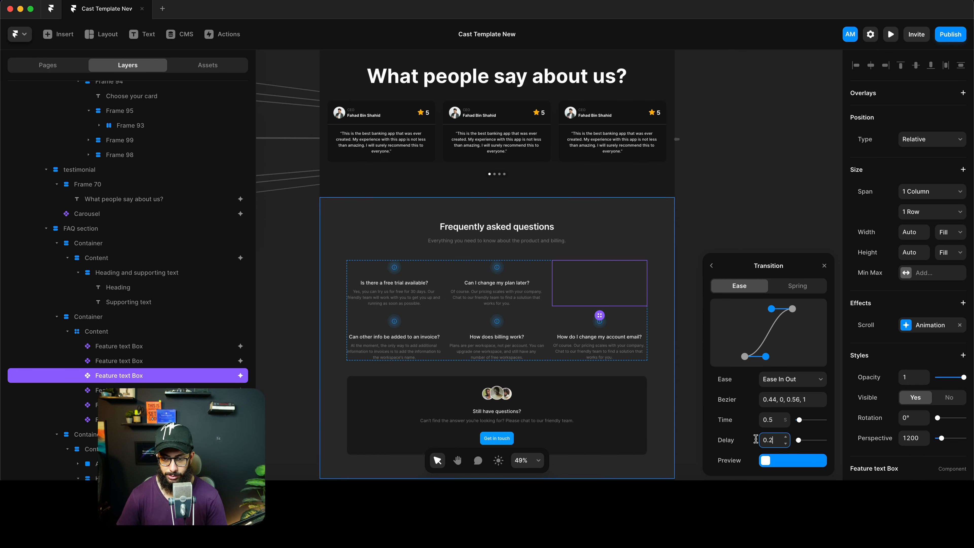
Stagger the transition delays of the three second-row FAQ boxes, ending with 0.5 s on "How do I change my account email?"
{"action": "left_click", "coordinate": [439, 358]}
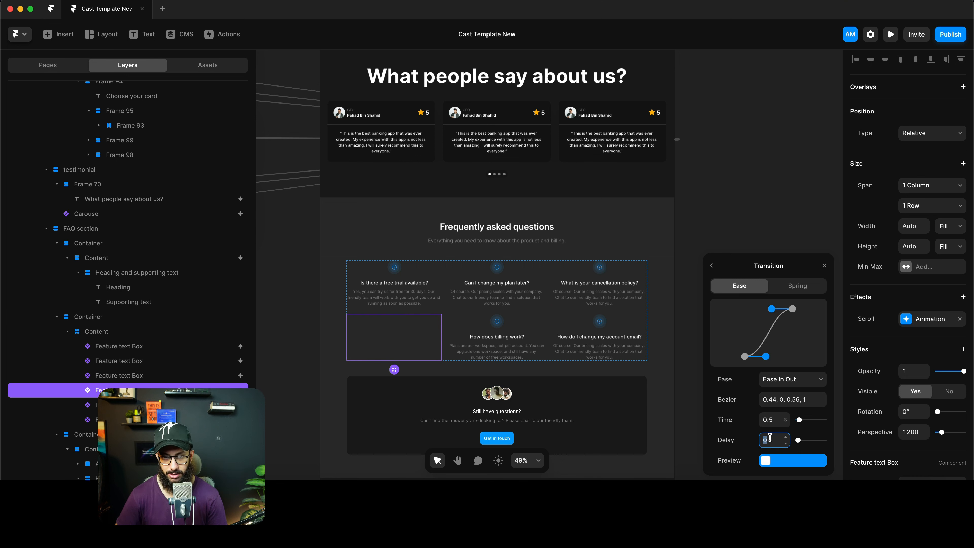
{"action": "left_click", "coordinate": [464, 342]}
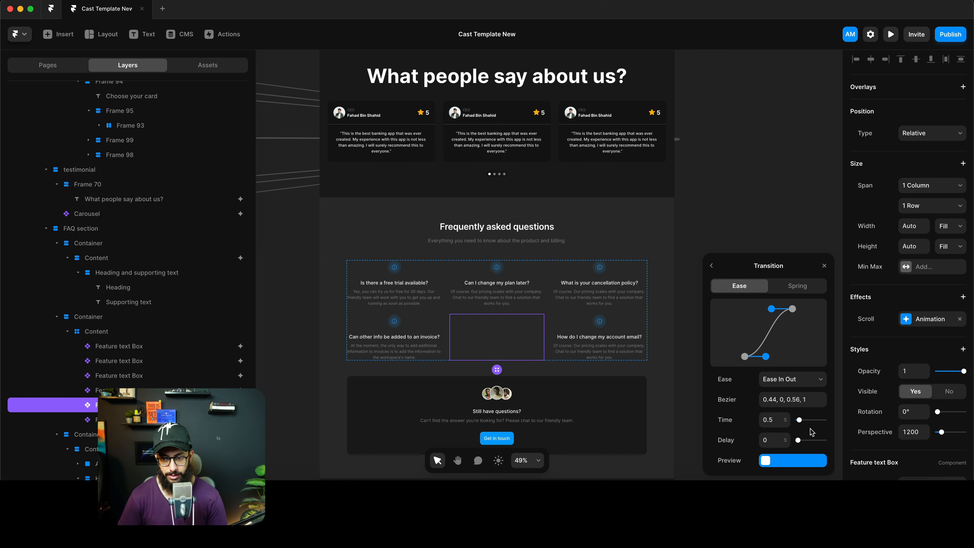
{"action": "left_click", "coordinate": [773, 442]}
{"action": "type", "text": "4"}
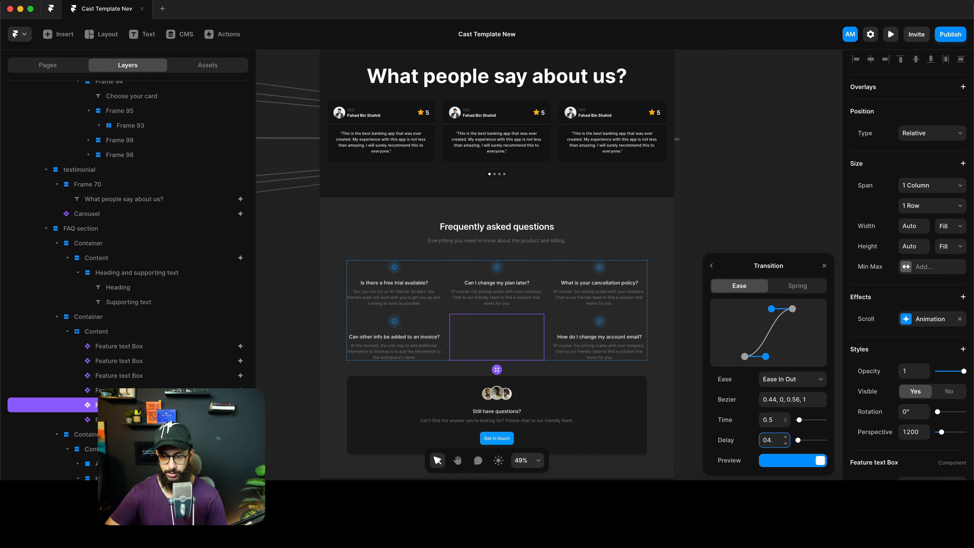
{"action": "left_click", "coordinate": [628, 331]}
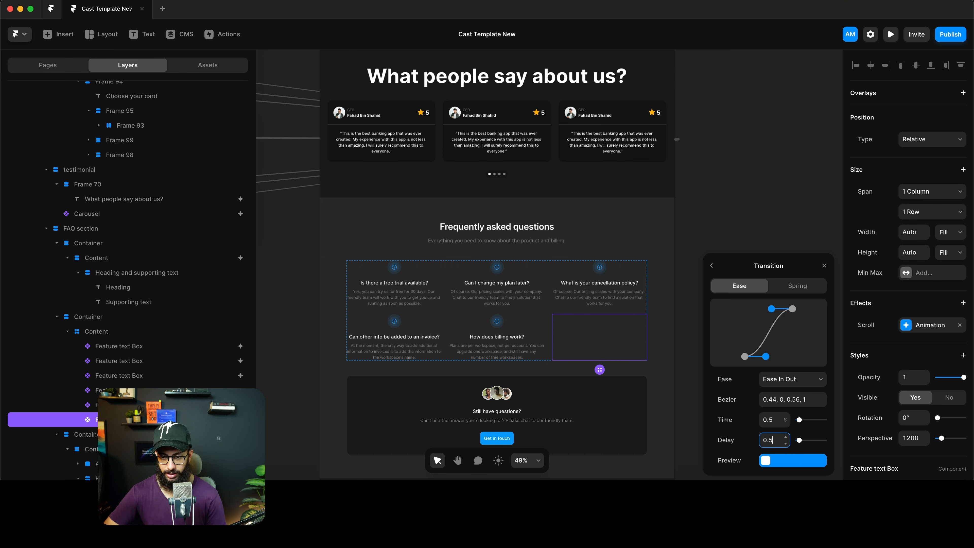
Preview the page down to the FAQ grid to check the staggered box animations, and return to the canvas
{"action": "key", "text": "super+p"}
{"action": "scroll", "coordinate": [635, 297], "scroll_direction": "down", "scroll_amount": 20}
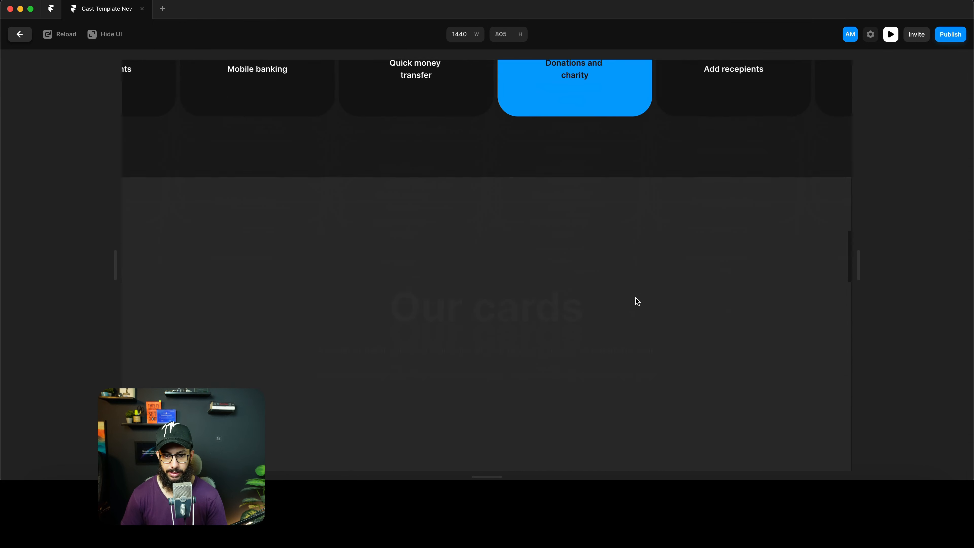
{"action": "scroll", "coordinate": [636, 297], "scroll_direction": "down", "scroll_amount": 10}
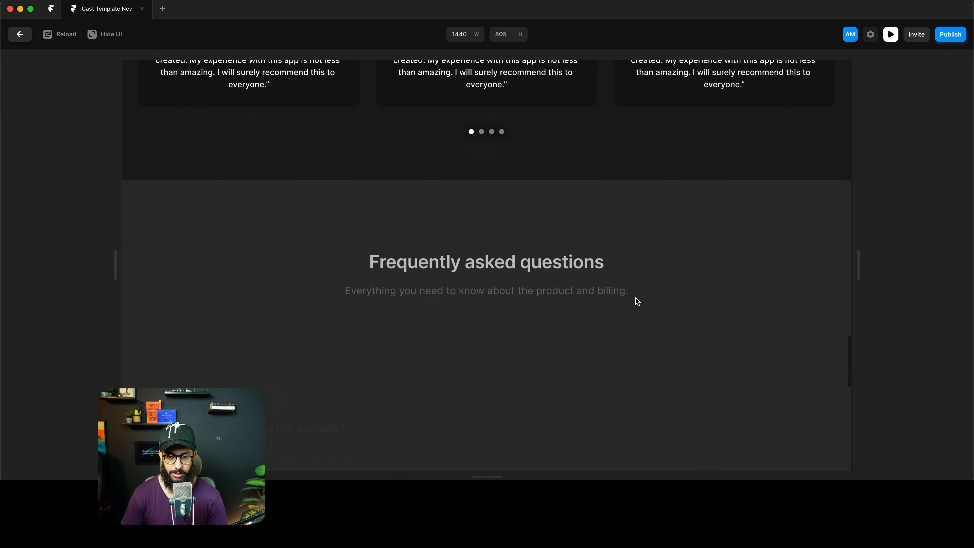
{"action": "scroll", "coordinate": [635, 298], "scroll_direction": "down", "scroll_amount": 4}
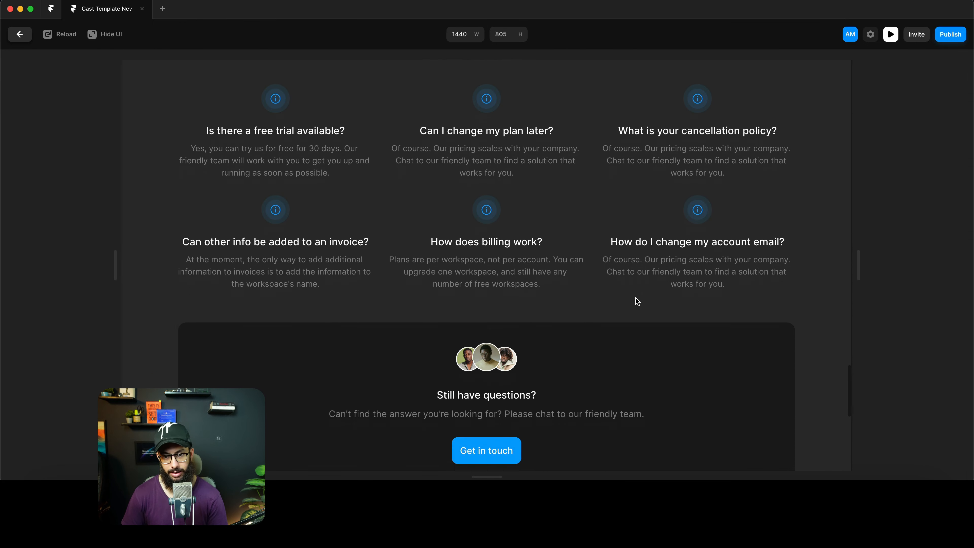
{"action": "key", "text": "super+p"}
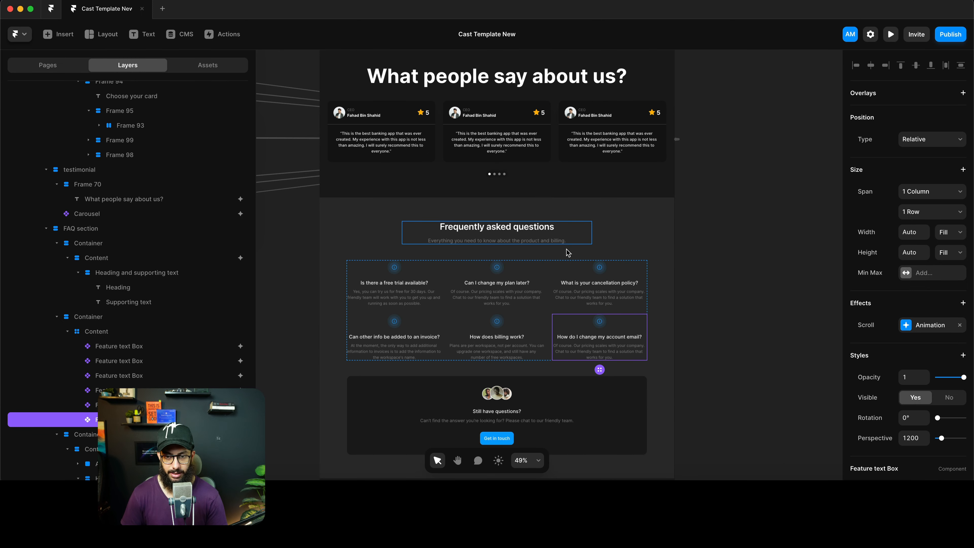
{"action": "left_click", "coordinate": [546, 392]}
{"action": "right_click", "coordinate": [547, 392]}
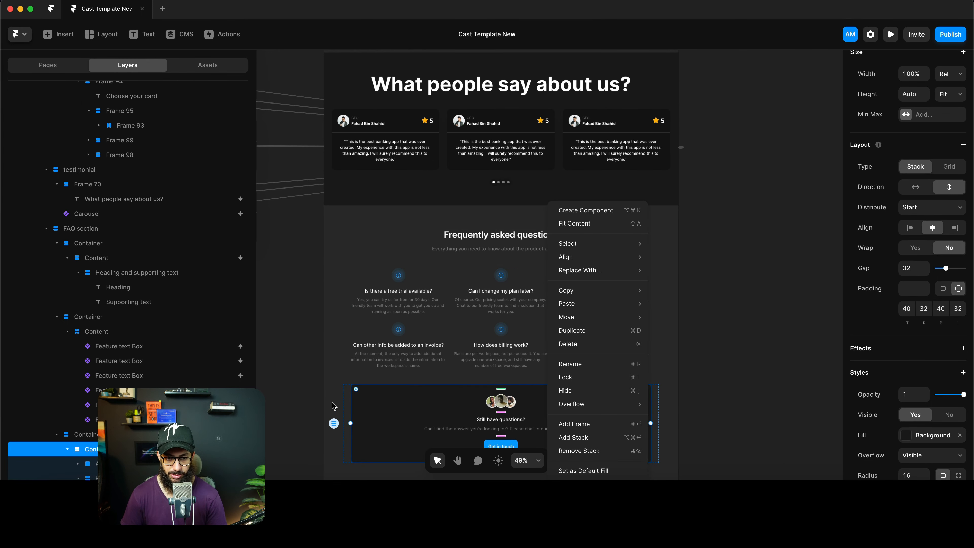
{"action": "key", "text": "Escape"}
Paste the copied scroll animation effect onto the Container around the "Still have questions?" card
{"action": "left_click", "coordinate": [385, 400]}
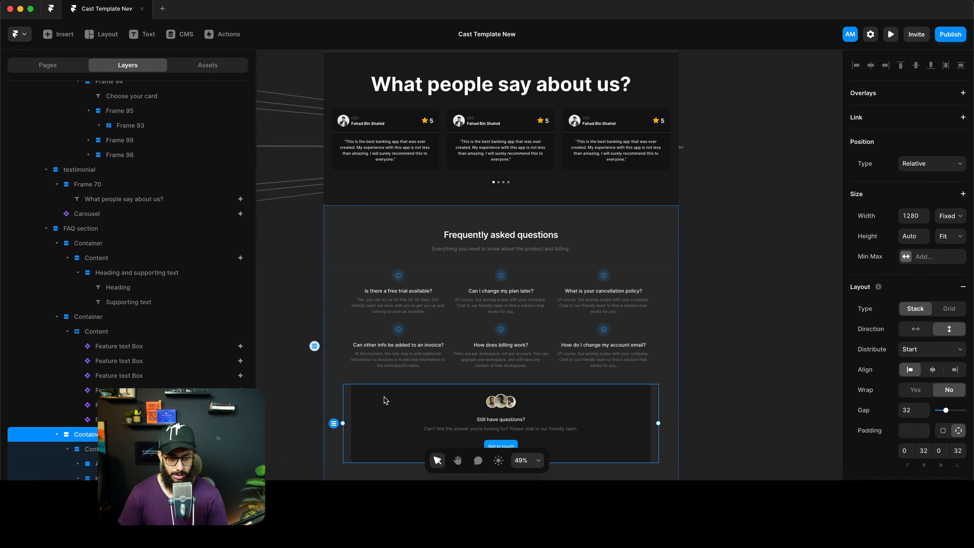
{"action": "right_click", "coordinate": [385, 400]}
{"action": "mouse_move", "coordinate": [450, 273]}
{"action": "mouse_move", "coordinate": [441, 303]}
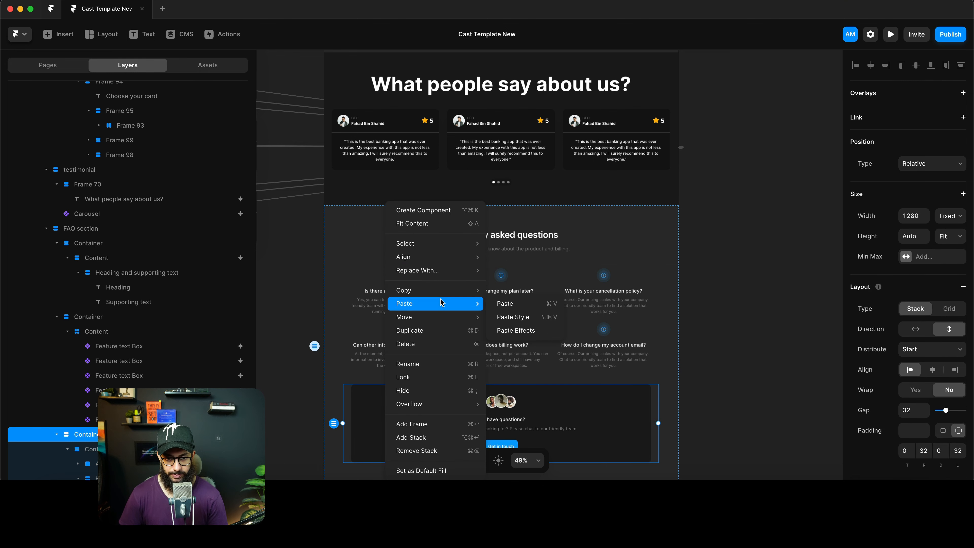
{"action": "left_click", "coordinate": [536, 320]}
Preview the page to check the "Still have questions?" card's scroll animation, and return to the canvas
{"action": "key", "text": "super+p"}
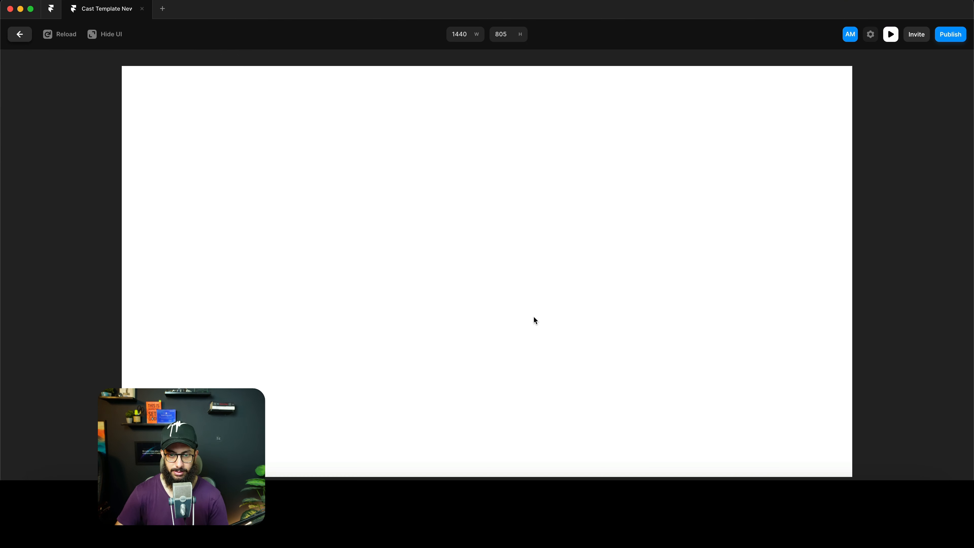
{"action": "scroll", "coordinate": [558, 295], "scroll_direction": "down", "scroll_amount": 10}
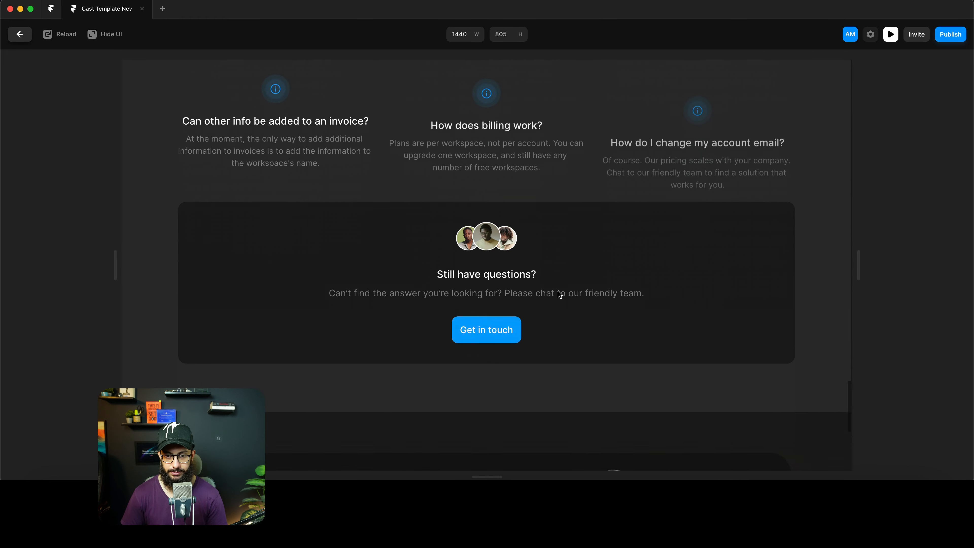
{"action": "key", "text": "Escape"}
Paste the copied scroll animation effect onto the download stack holding "Download the app and start today"
{"action": "scroll", "coordinate": [543, 276], "scroll_direction": "down", "scroll_amount": 5}
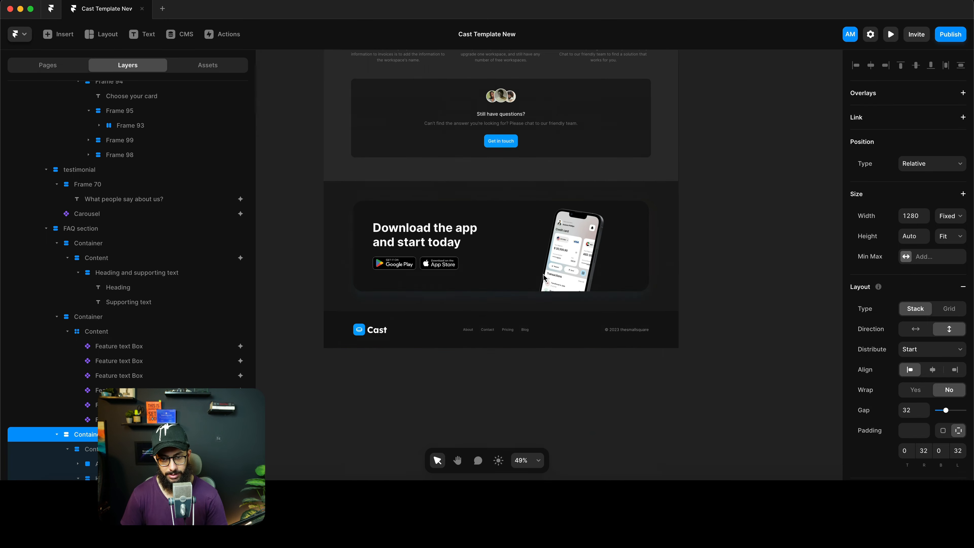
{"action": "left_click", "coordinate": [506, 182]}
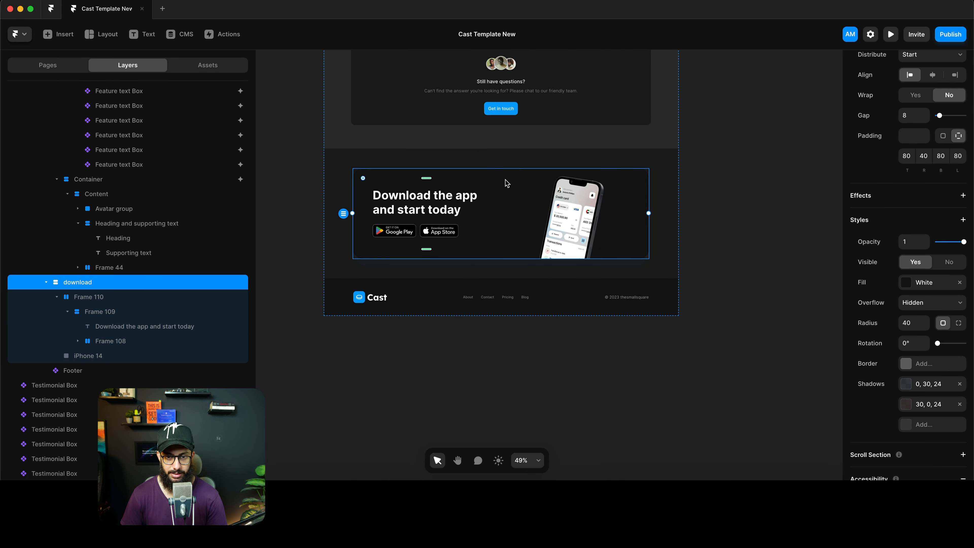
{"action": "right_click", "coordinate": [507, 180]}
{"action": "mouse_move", "coordinate": [557, 250]}
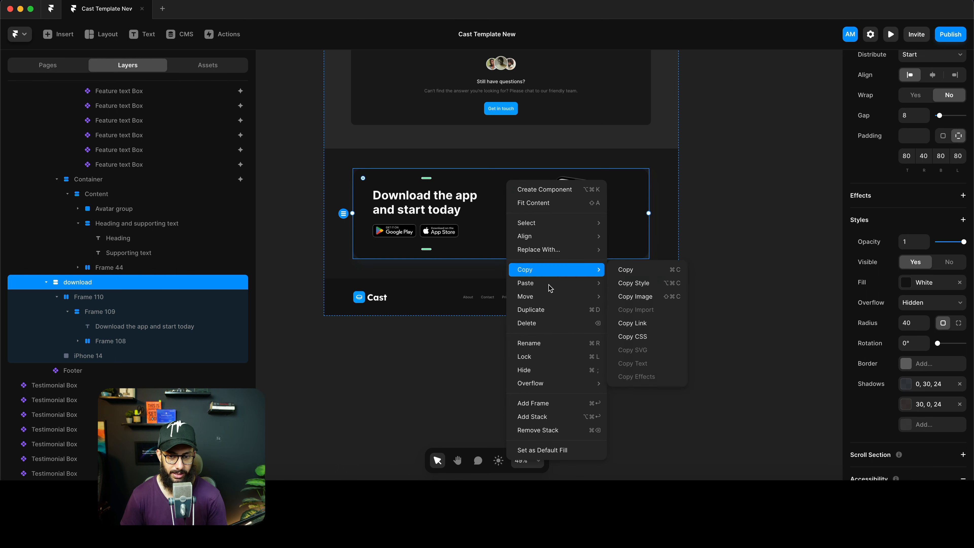
{"action": "mouse_move", "coordinate": [571, 283]}
{"action": "left_click", "coordinate": [651, 310]}
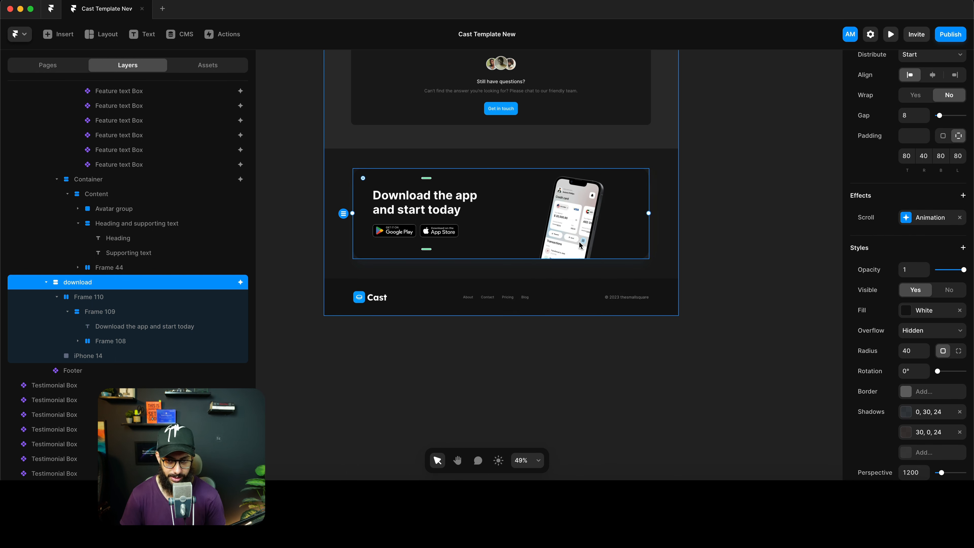
{"action": "left_click", "coordinate": [577, 235]}
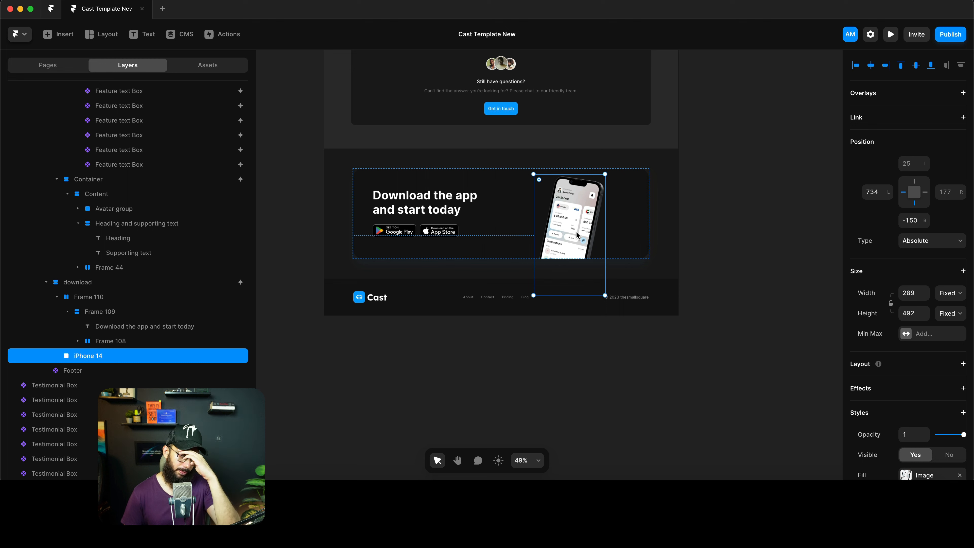
{"action": "scroll", "coordinate": [915, 203], "scroll_direction": "down", "scroll_amount": 5}
{"action": "left_click", "coordinate": [964, 196]}
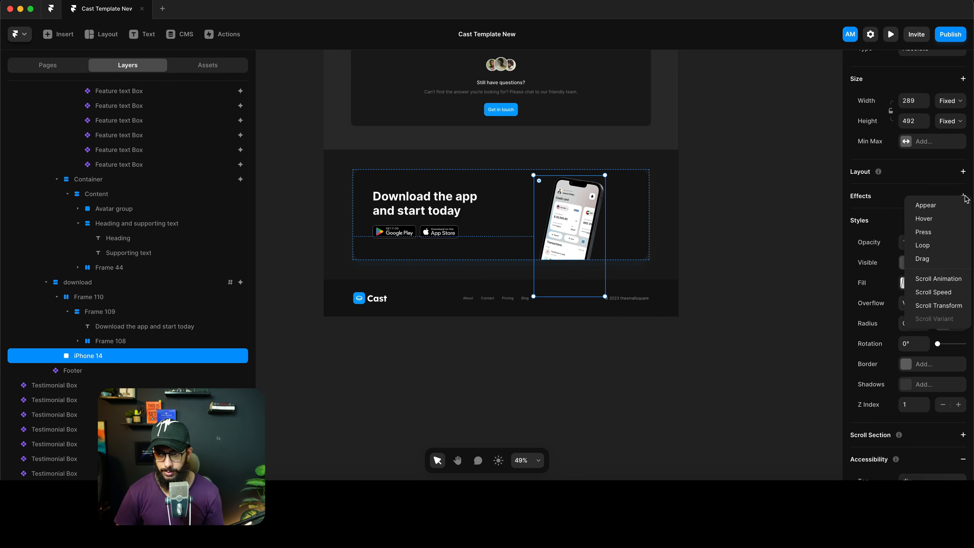
{"action": "left_click", "coordinate": [946, 306]}
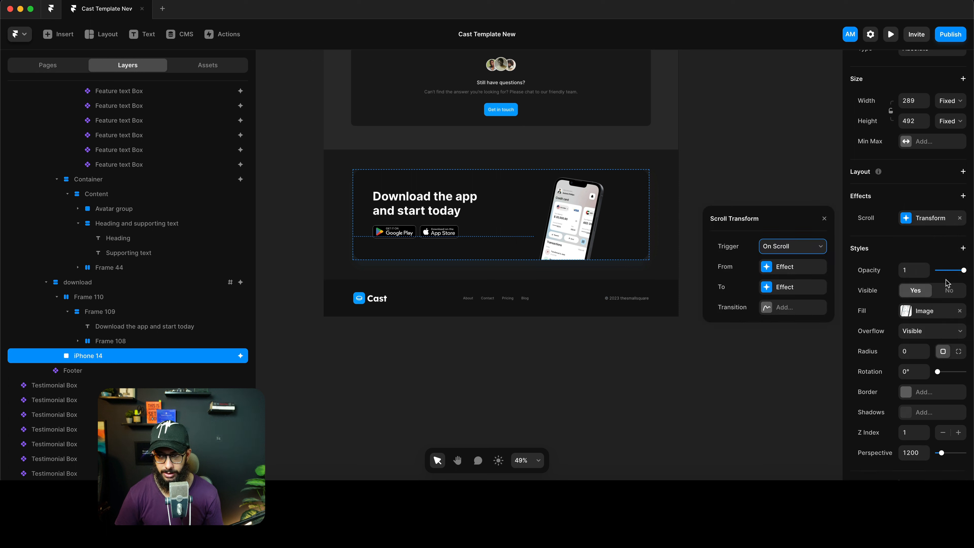
{"action": "left_click", "coordinate": [959, 218]}
Add a Scroll Animation to the iPhone 14 image, triggered by the download section in view at the viewport centre, with the Slide In Right preset
{"action": "left_click", "coordinate": [962, 195]}
{"action": "left_click", "coordinate": [847, 286]}
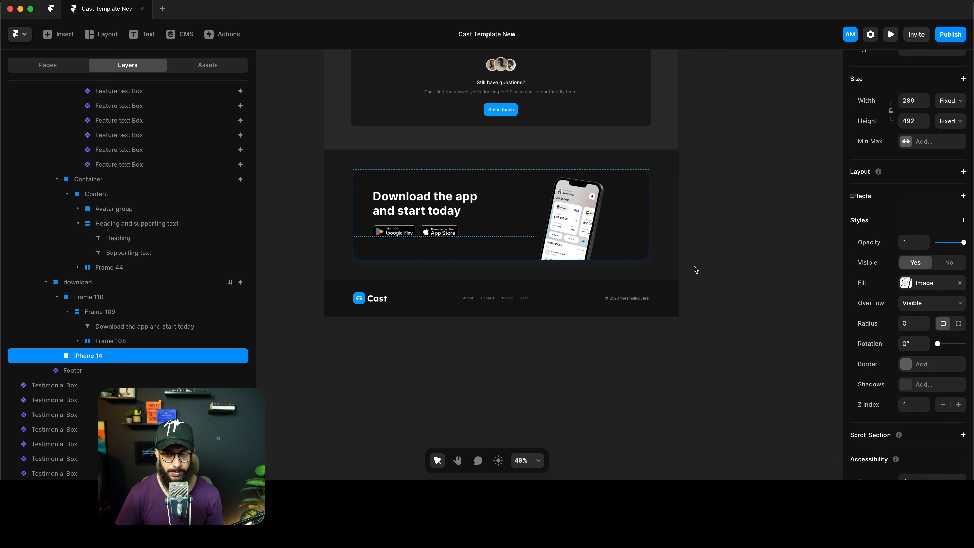
{"action": "left_click", "coordinate": [797, 247]}
{"action": "left_click", "coordinate": [792, 257]}
{"action": "left_click", "coordinate": [790, 267]}
{"action": "left_click", "coordinate": [792, 287]}
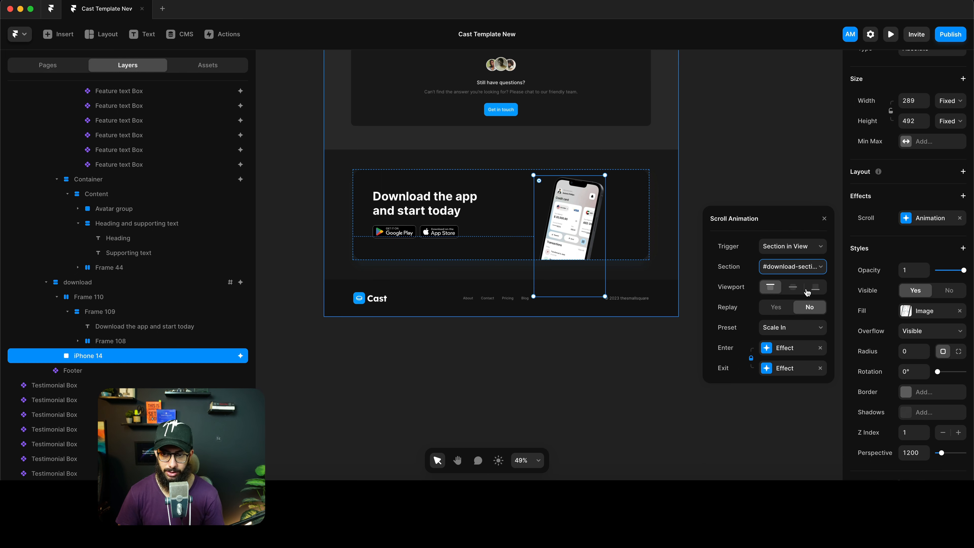
{"action": "left_click", "coordinate": [793, 288]}
{"action": "left_click", "coordinate": [784, 332]}
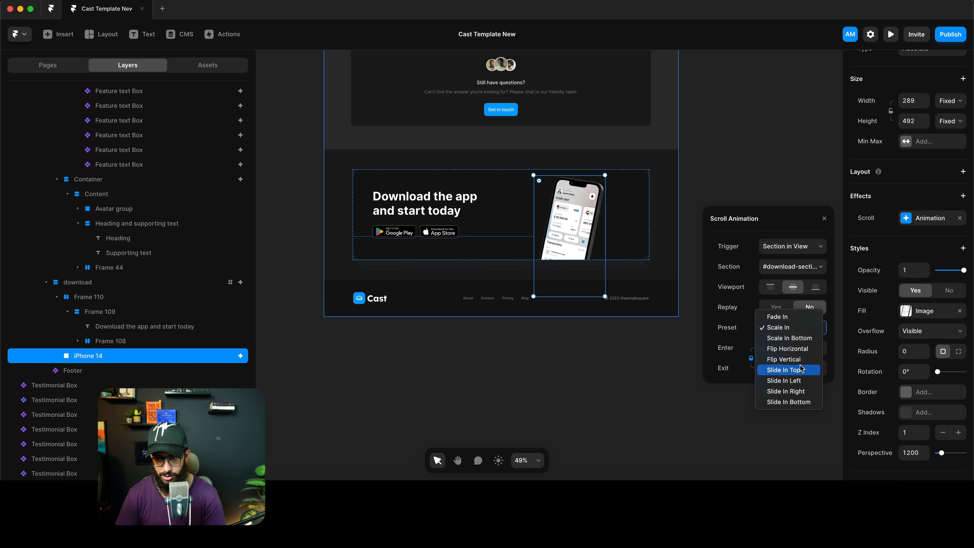
{"action": "left_click", "coordinate": [802, 390]}
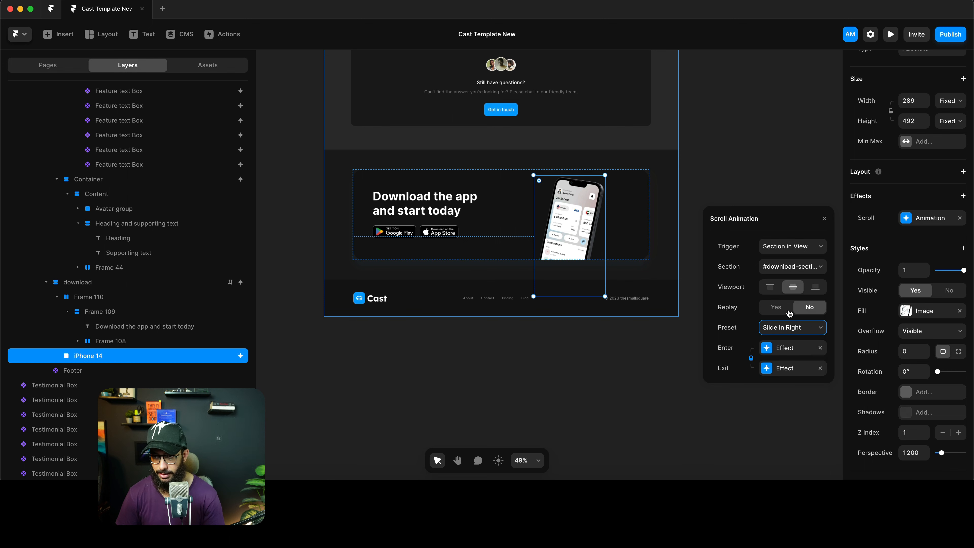
Preview the page down to the download section to check the phone's slide-in animation, and return to the canvas
{"action": "key", "text": "super+p"}
{"action": "scroll", "coordinate": [676, 250], "scroll_direction": "down", "scroll_amount": 20}
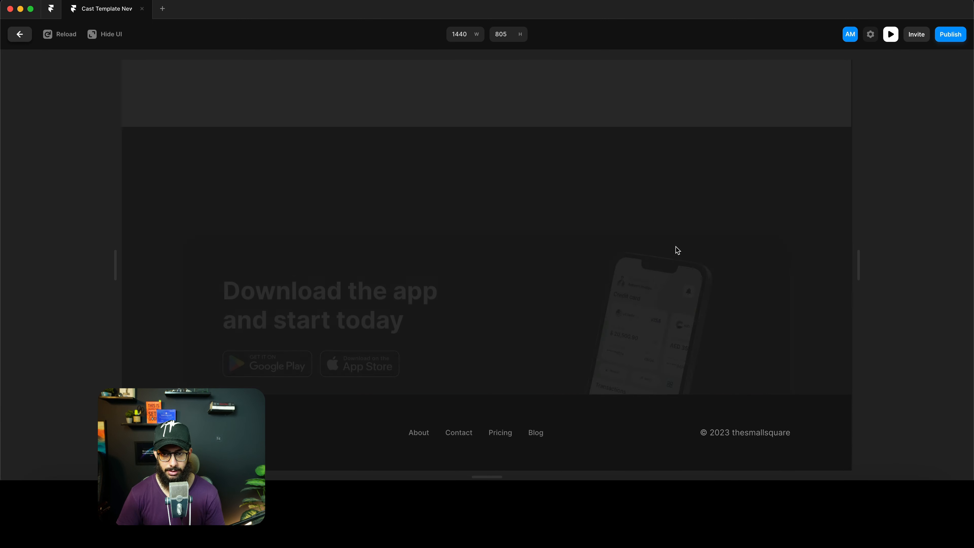
{"action": "key", "text": "Escape"}
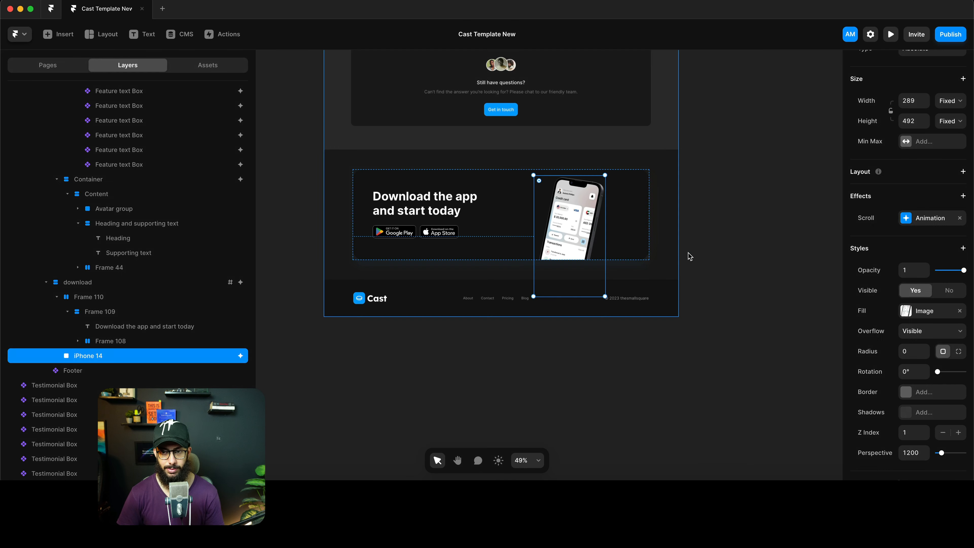
Switch the transition of the iPhone 14 image's enter and exit effect to Ease
{"action": "left_click", "coordinate": [931, 226]}
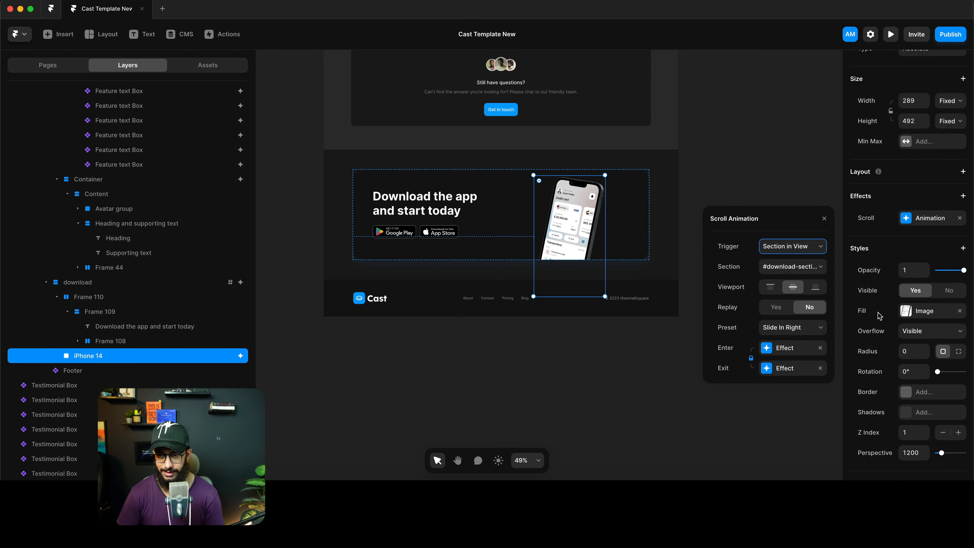
{"action": "left_click", "coordinate": [784, 368]}
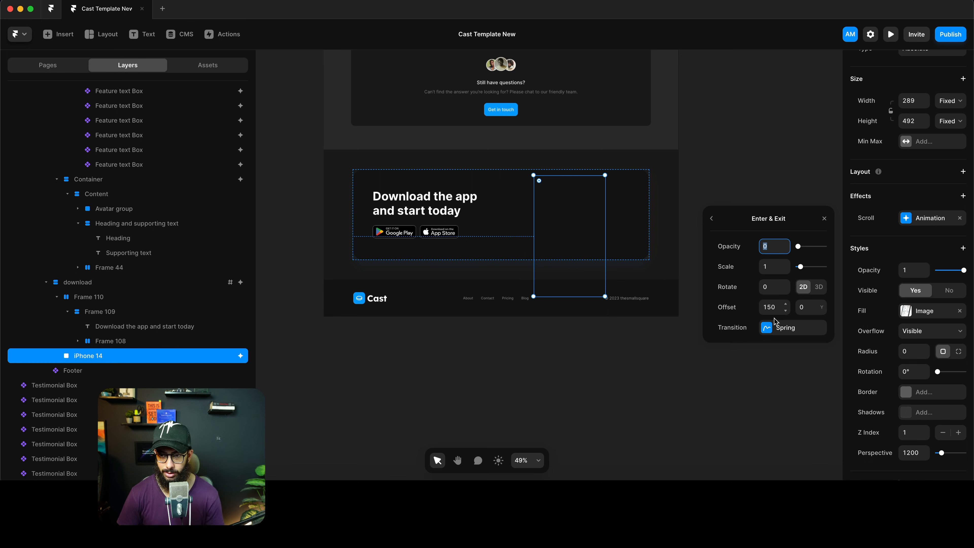
{"action": "left_click", "coordinate": [783, 327]}
{"action": "left_click", "coordinate": [739, 238]}
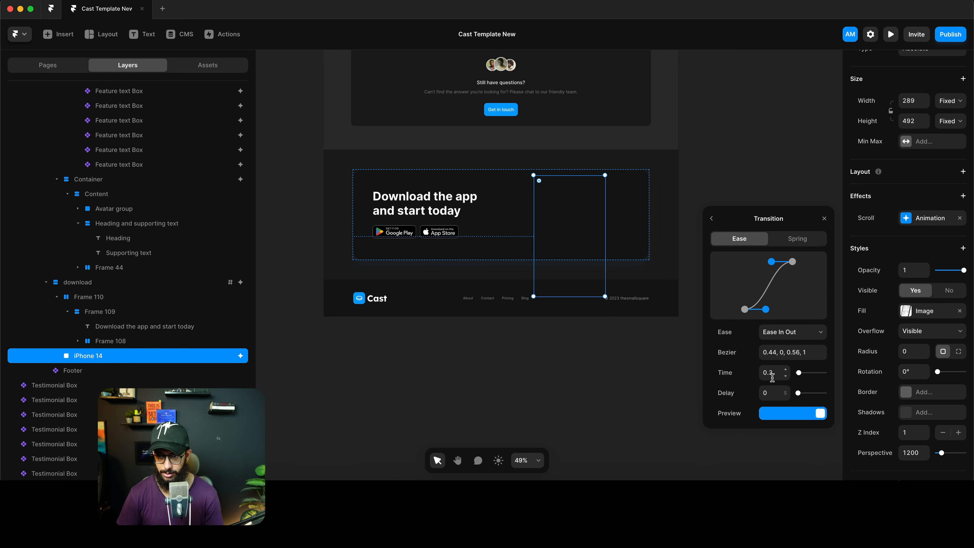
Set both the time and the delay of the iPhone 14 image's Ease transition to 0.5 s
{"action": "left_click", "coordinate": [773, 375]}
{"action": "key", "text": "Tab"}
{"action": "type", "text": "0.5"}
{"action": "key", "text": "Return"}
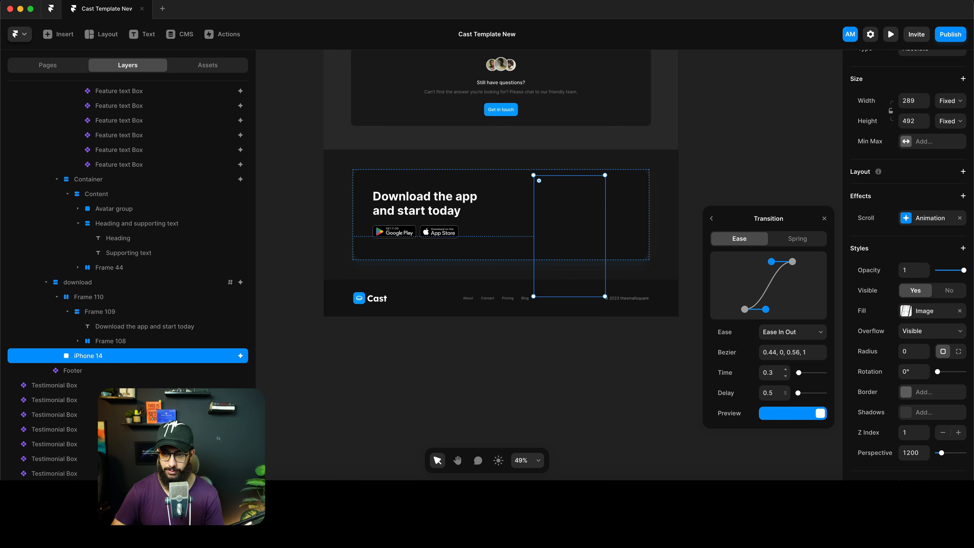
{"action": "left_click", "coordinate": [771, 372]}
{"action": "type", "text": "0.5"}
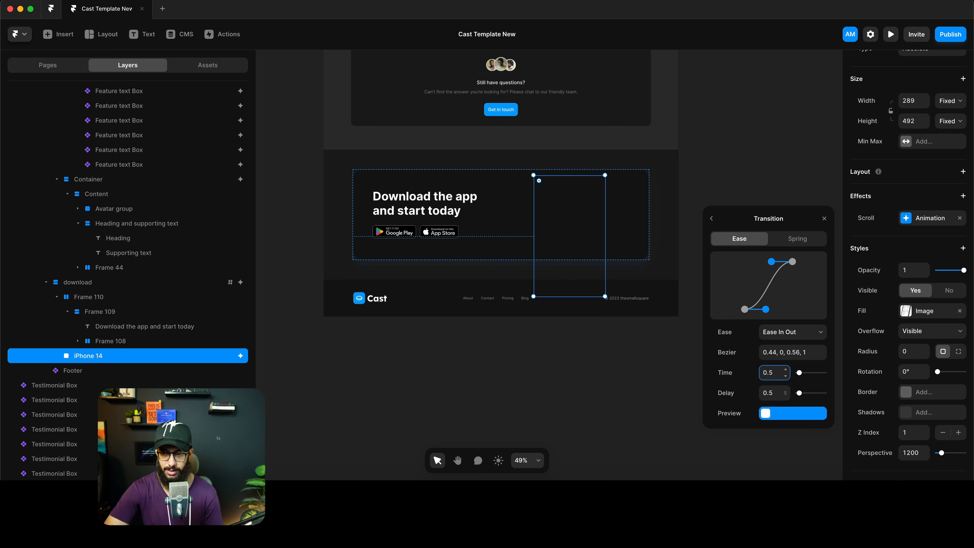
Preview the page down to the download section to check the phone's slide-in timing, and return to the canvas
{"action": "key", "text": "super+p"}
{"action": "scroll", "coordinate": [640, 241], "scroll_direction": "down", "scroll_amount": 20}
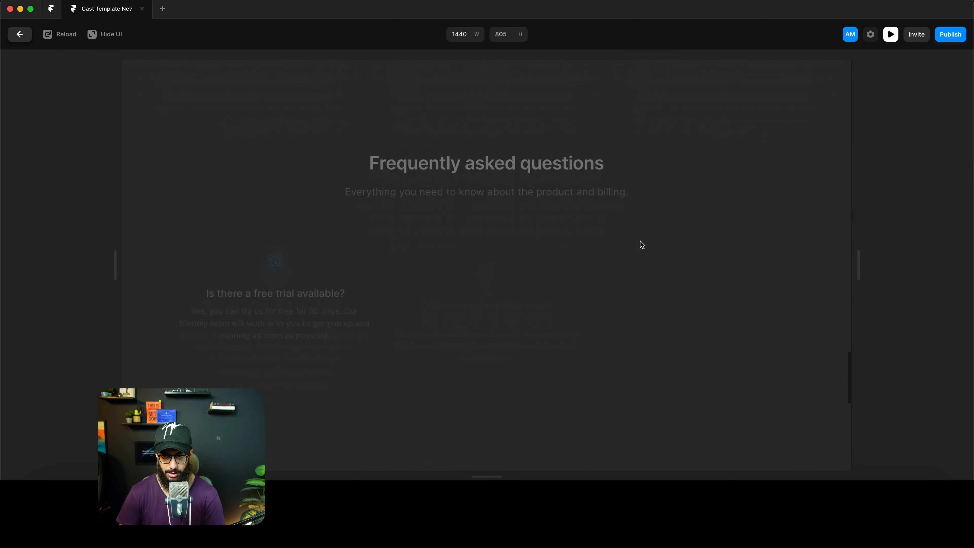
{"action": "scroll", "coordinate": [640, 241], "scroll_direction": "down", "scroll_amount": 20}
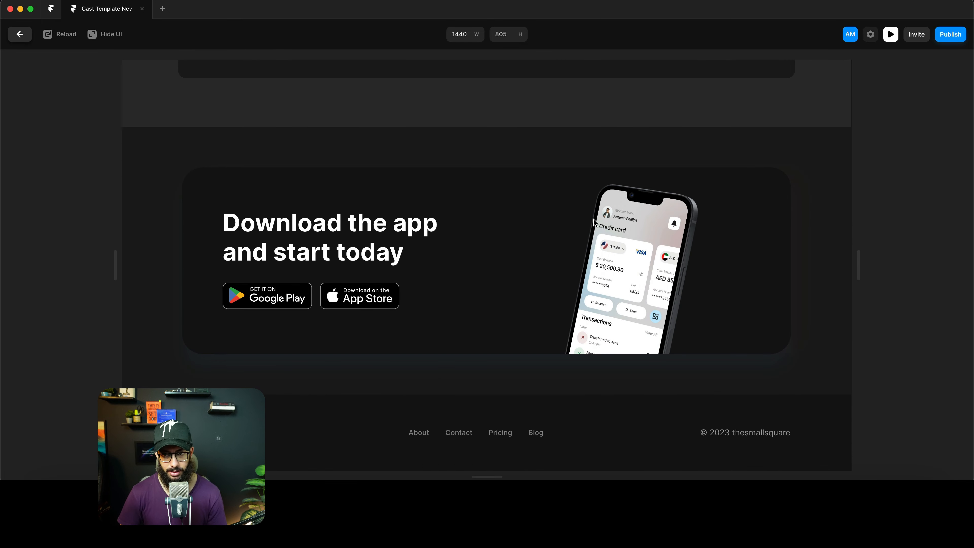
{"action": "key", "text": "Escape"}
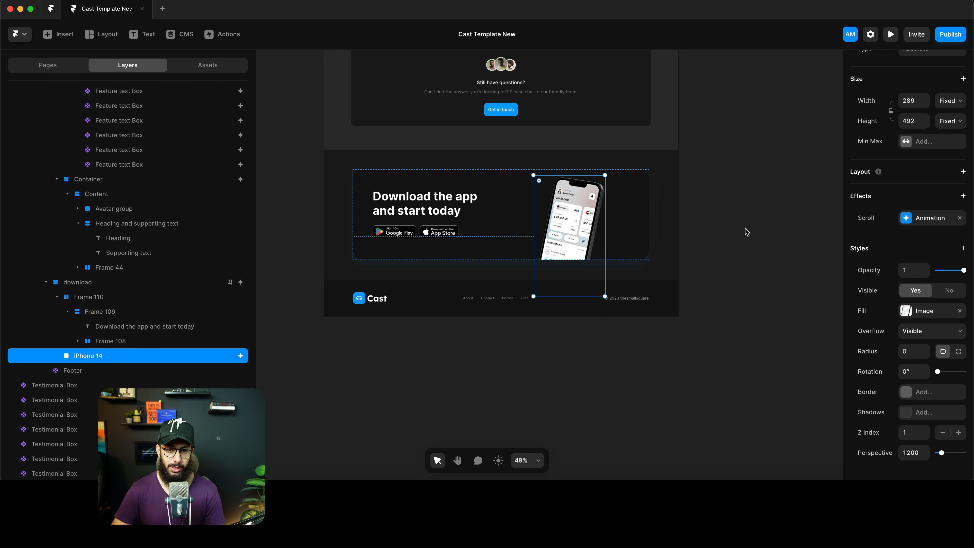
{"action": "scroll", "coordinate": [745, 228], "scroll_direction": "up", "scroll_amount": 20}
{"action": "scroll", "coordinate": [745, 229], "scroll_direction": "down", "scroll_amount": 10}
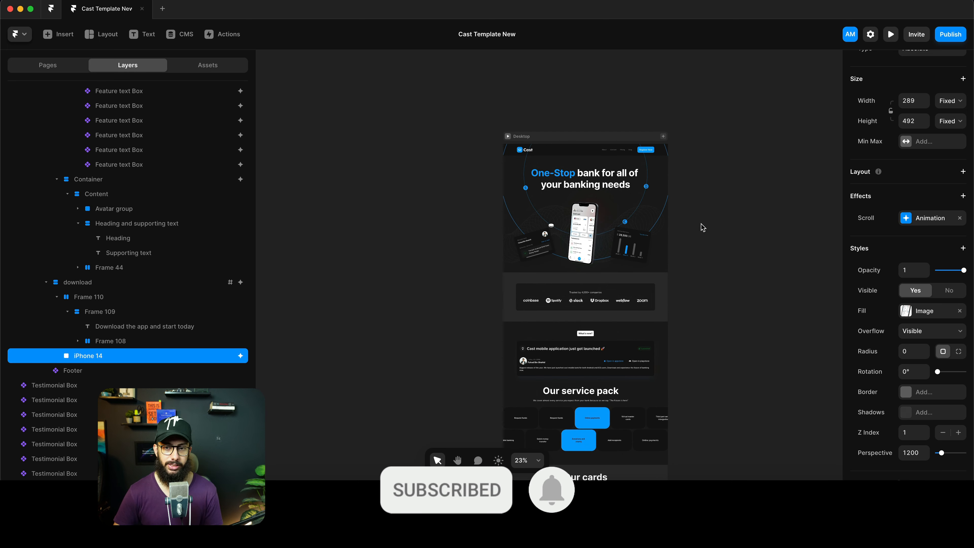